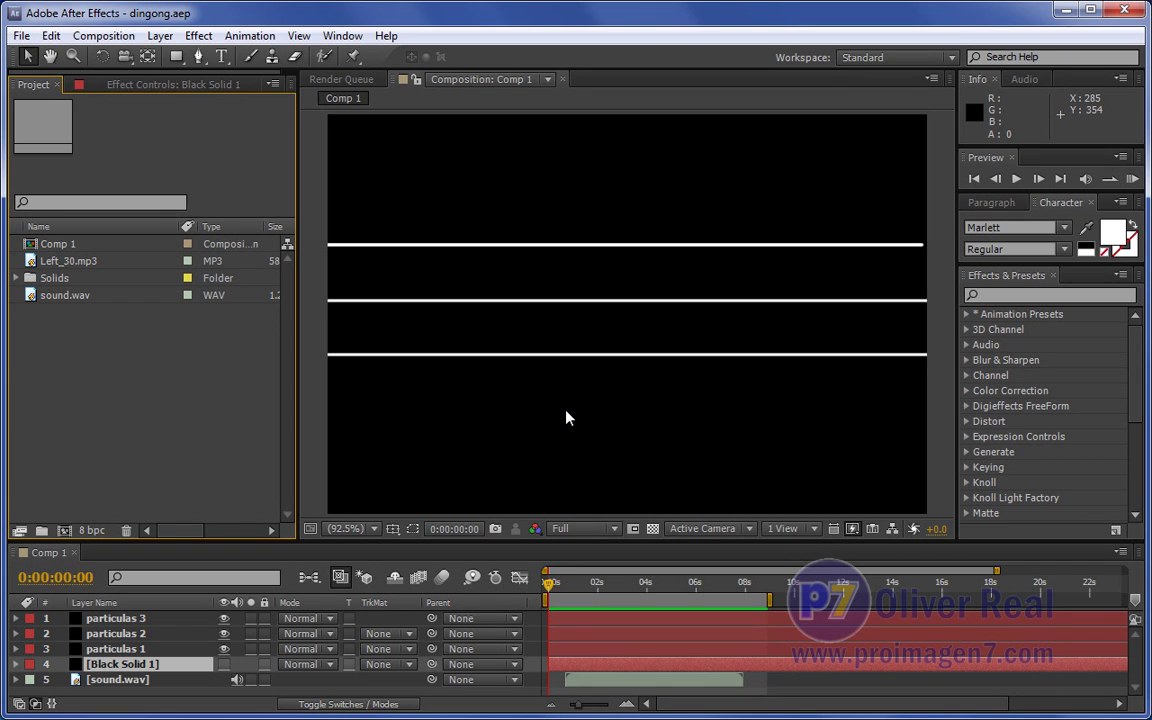
Preview the lines, then create a new 720x480 Comp 2 with its default settings
{"action": "key", "text": "space"}
{"action": "key", "text": "space"}
{"action": "left_click", "coordinate": [63, 531]}
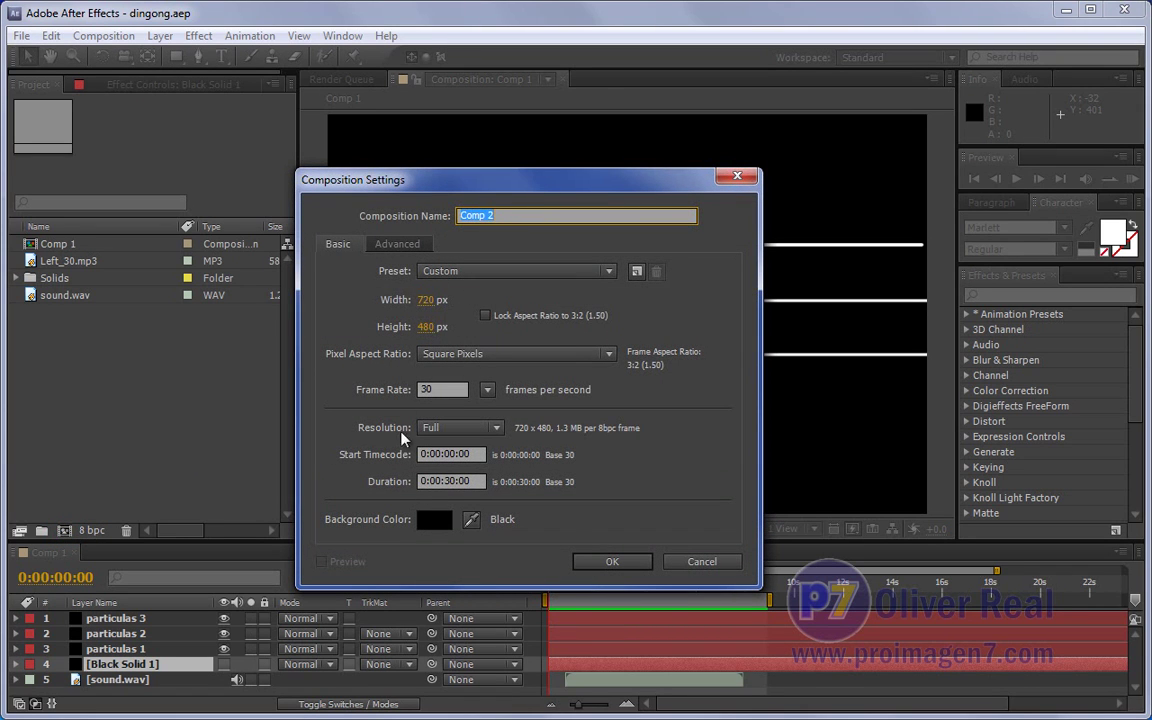
{"action": "left_click", "coordinate": [610, 561]}
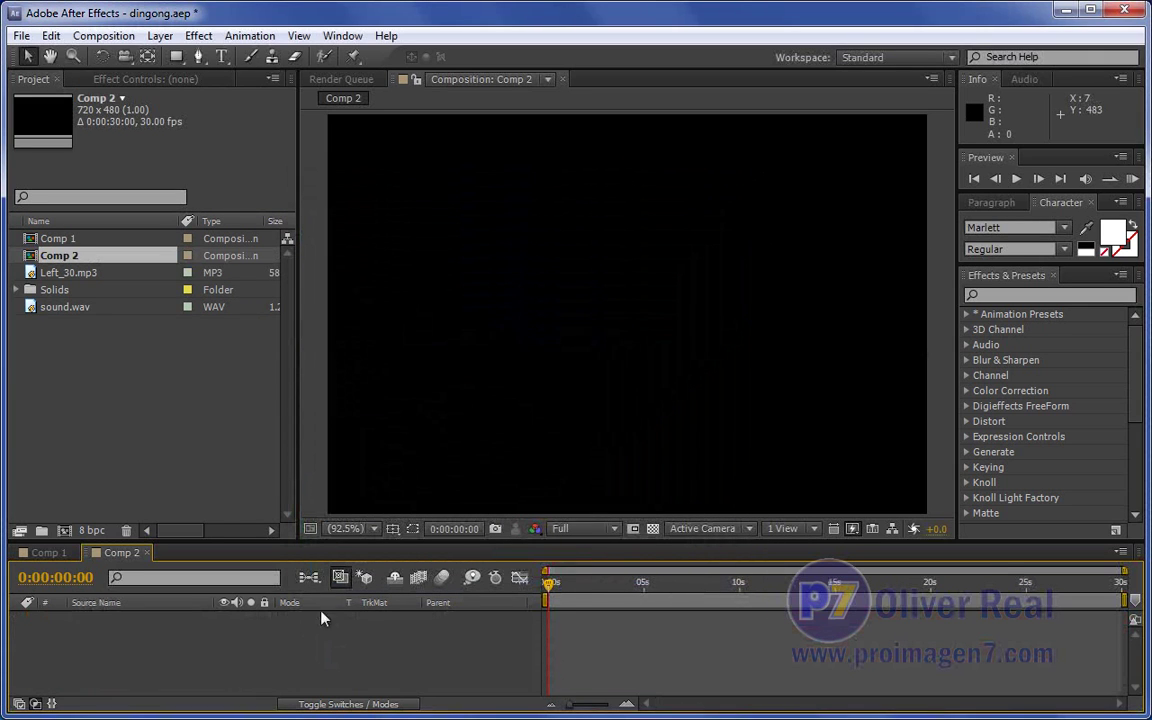
Add Left_30.mp3 from the Project panel as Comp 2's only layer
{"action": "left_click", "coordinate": [30, 307]}
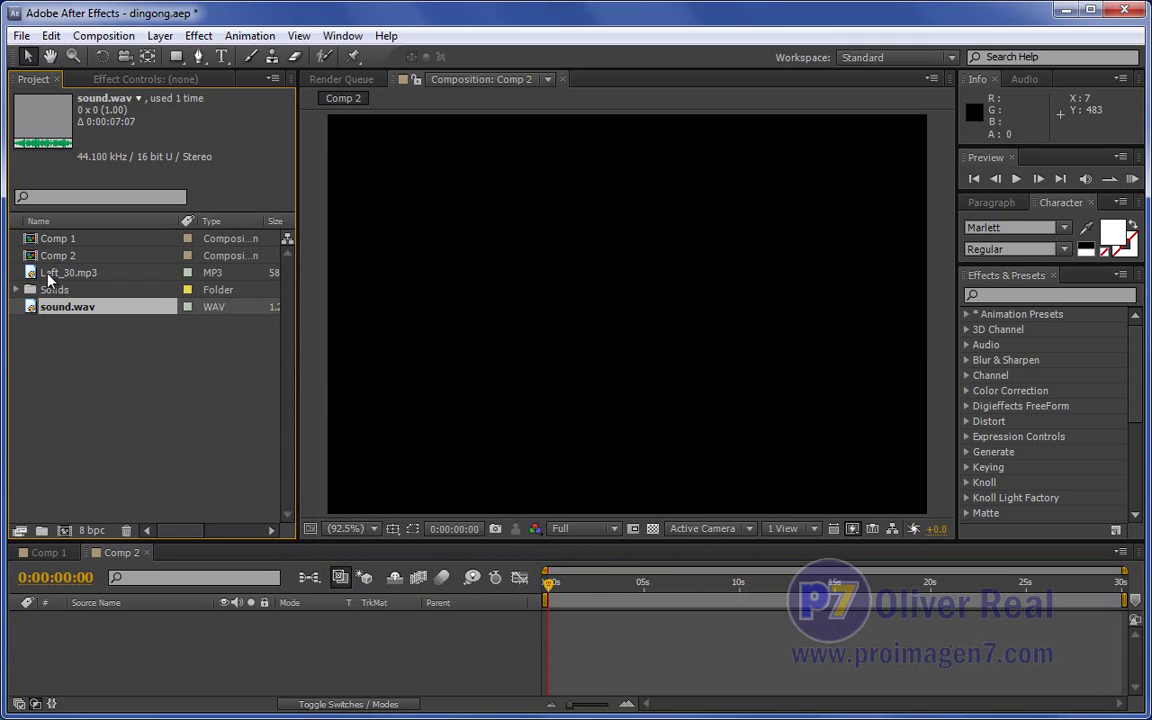
{"action": "left_click", "coordinate": [42, 274]}
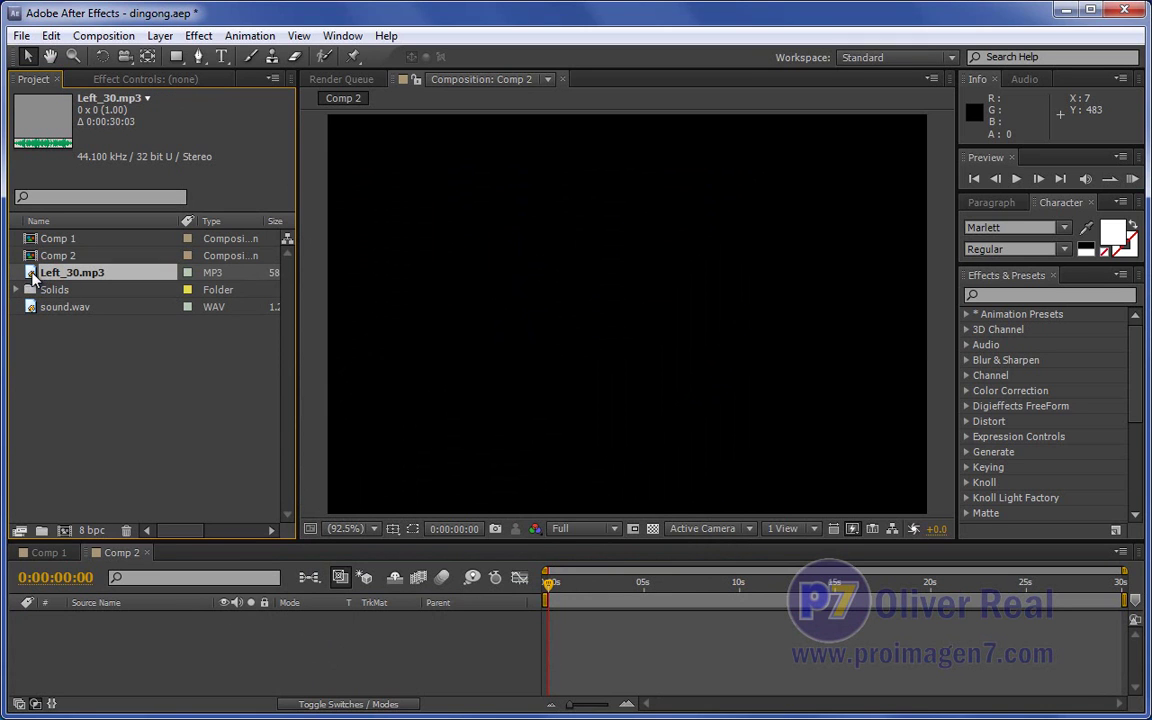
{"action": "left_click_drag", "start_coordinate": [33, 279], "coordinate": [226, 636]}
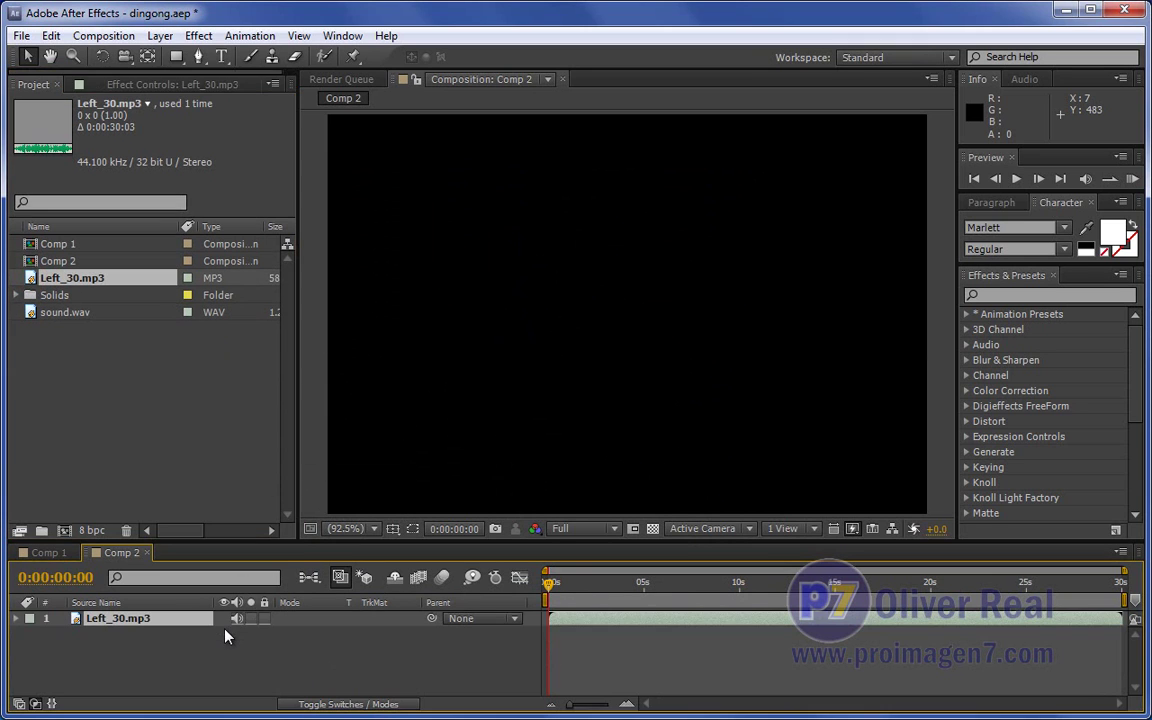
{"action": "right_click", "coordinate": [368, 648]}
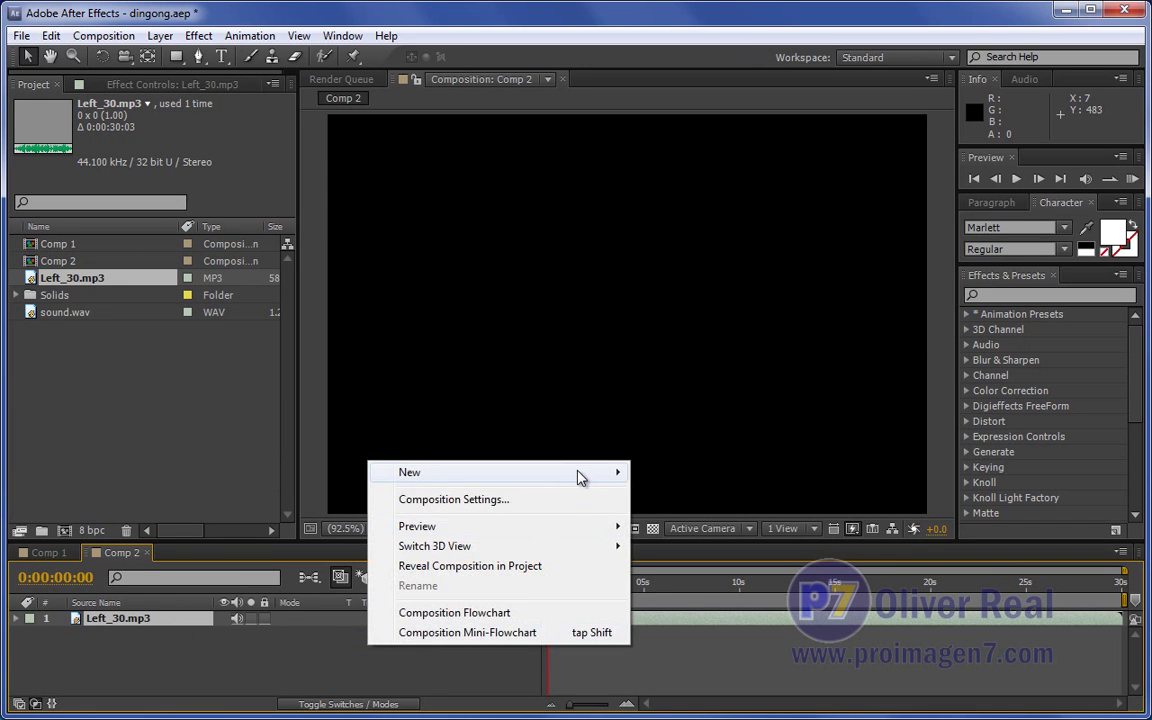
Create a 720×480 black solid named 'sonidos' as layer 1 above Left_30.mp3
{"action": "mouse_move", "coordinate": [587, 477]}
{"action": "left_click", "coordinate": [680, 519]}
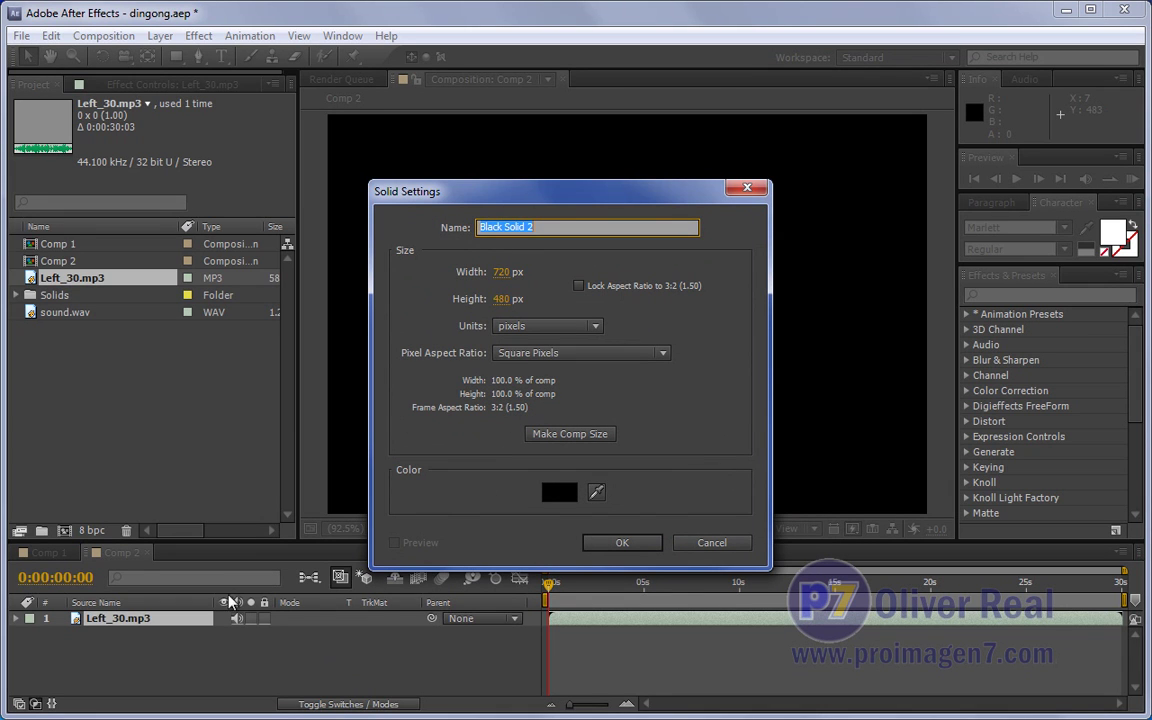
{"action": "left_click", "coordinate": [554, 229]}
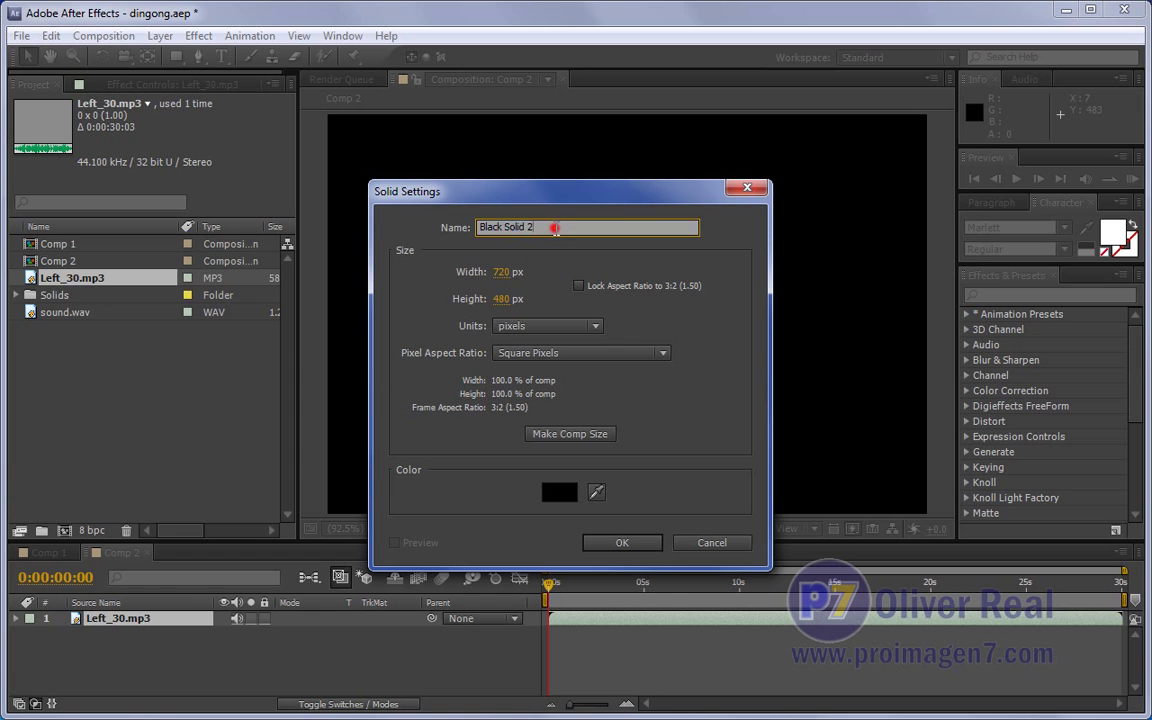
{"action": "type", "text": "sonidos"}
{"action": "left_click", "coordinate": [628, 542]}
{"action": "left_click", "coordinate": [145, 618]}
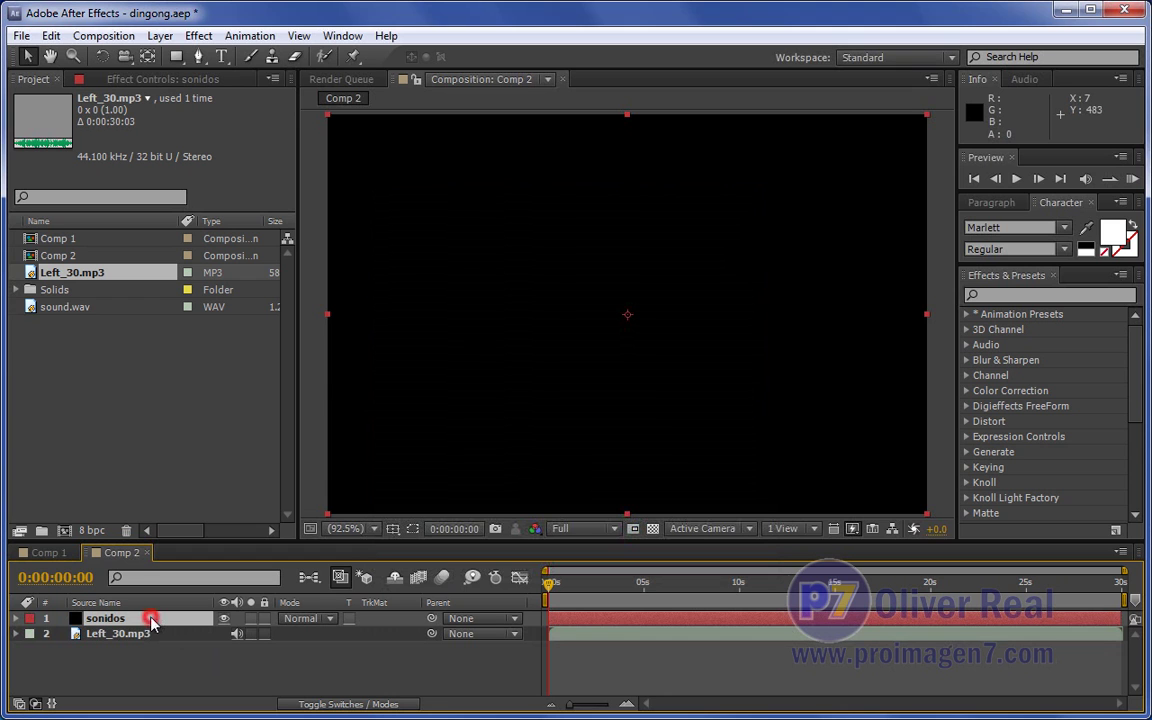
Apply Trapcode Sound Keys to the selected sonidos solid
{"action": "left_click", "coordinate": [198, 35]}
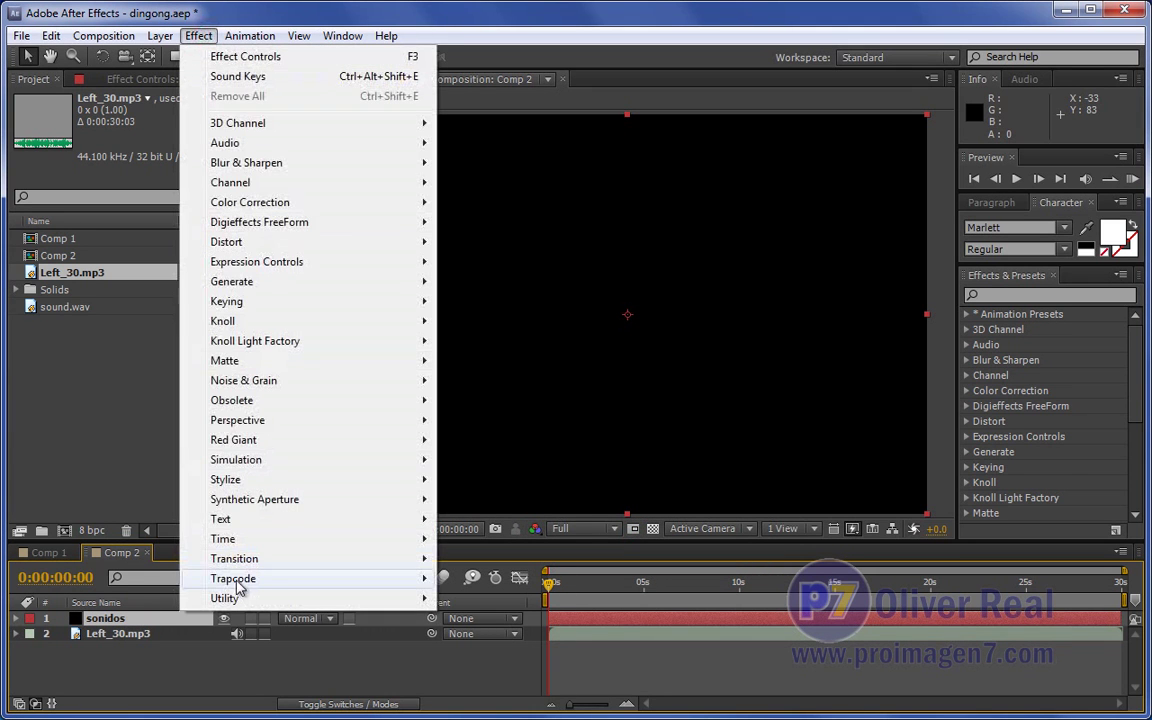
{"action": "mouse_move", "coordinate": [430, 578]}
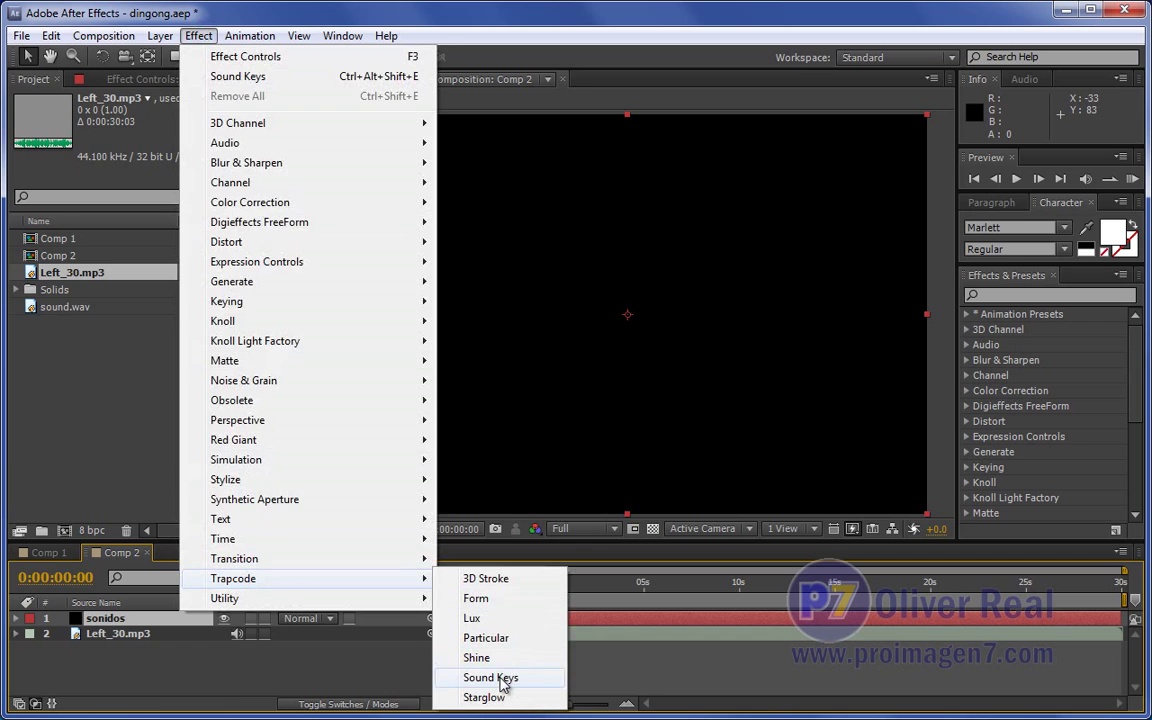
{"action": "left_click", "coordinate": [490, 677]}
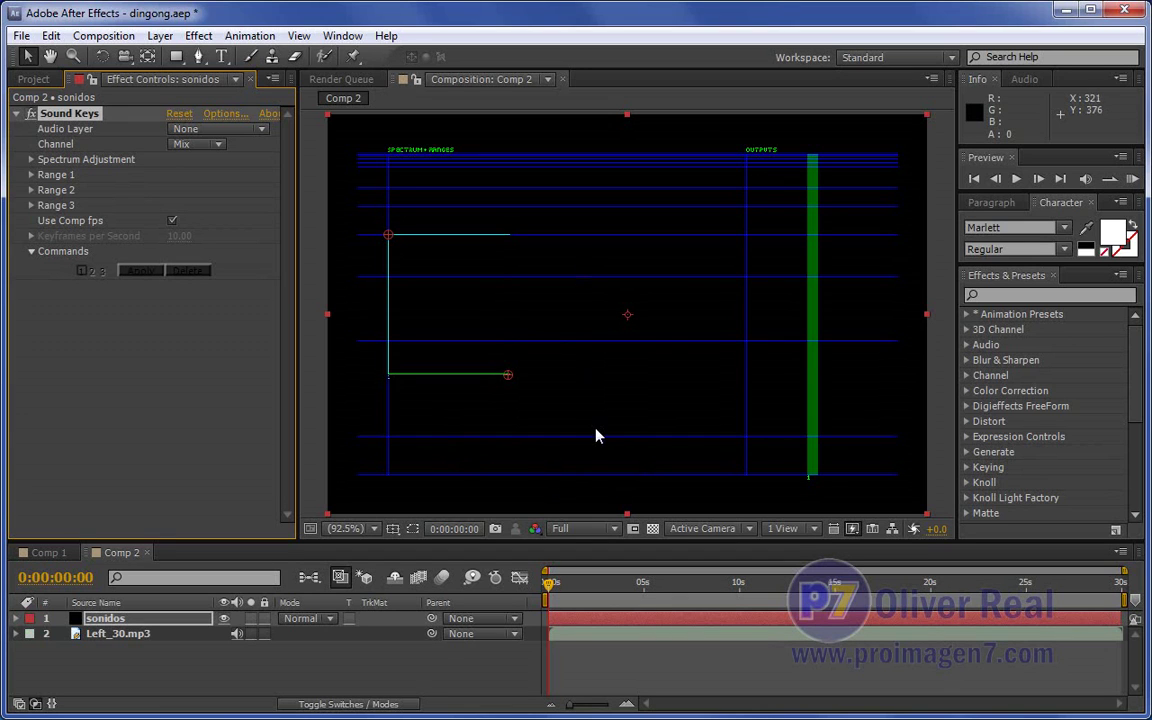
{"action": "left_click", "coordinate": [113, 621]}
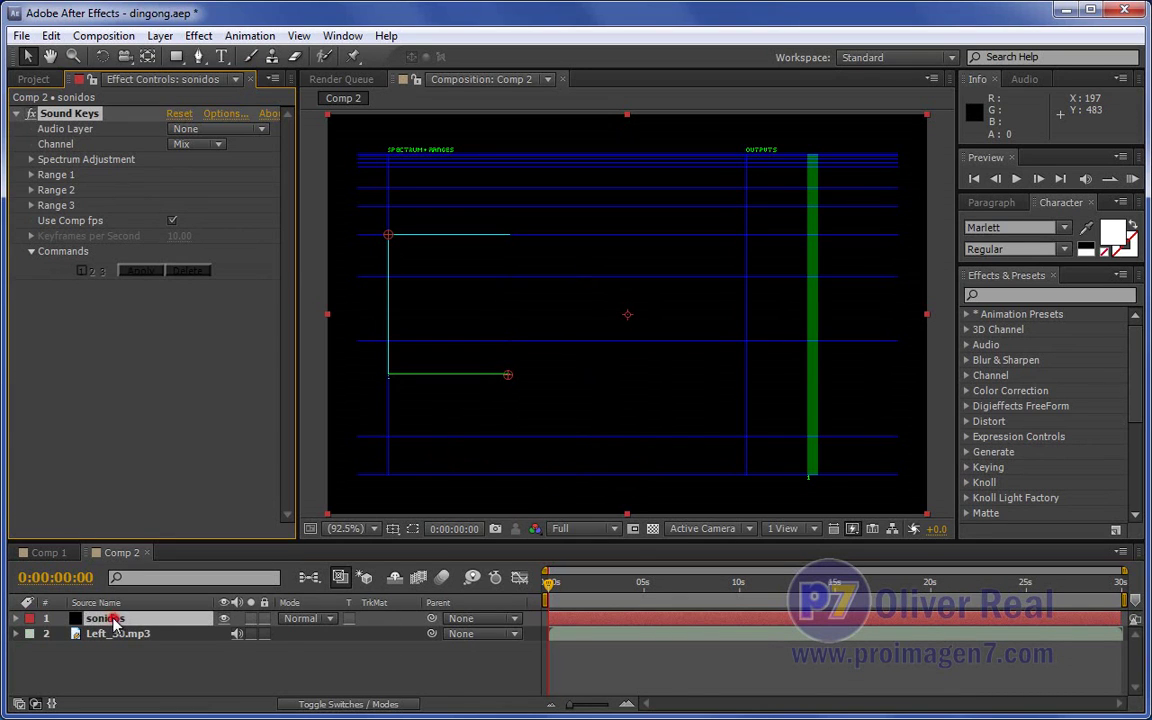
{"action": "left_click", "coordinate": [60, 112]}
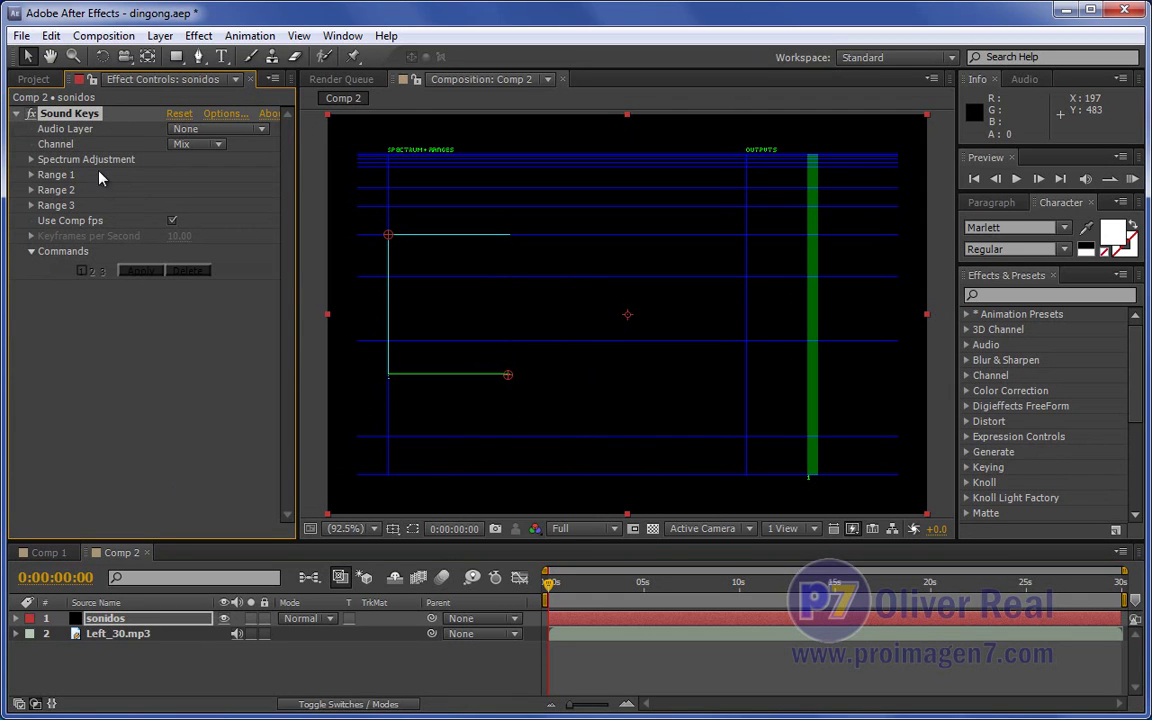
Set Sound Keys' Audio Layer to 2. Left_30.mp3 and scrub the timeline to watch the spectrum
{"action": "left_click", "coordinate": [260, 130]}
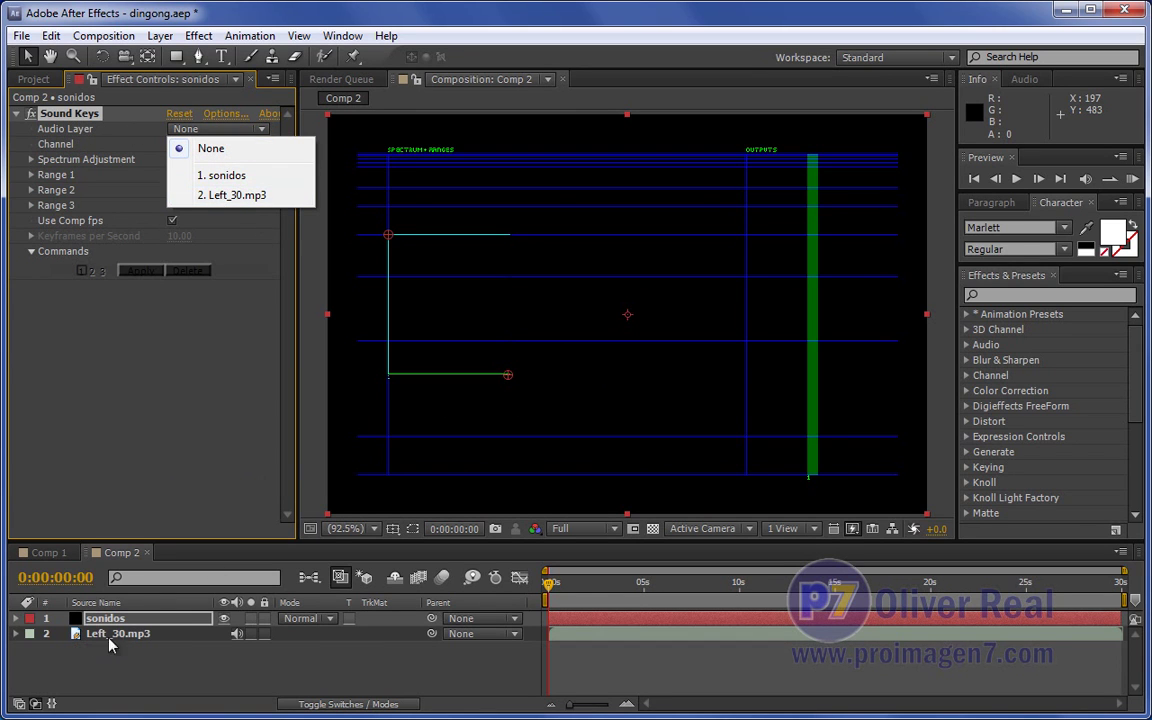
{"action": "left_click", "coordinate": [225, 195]}
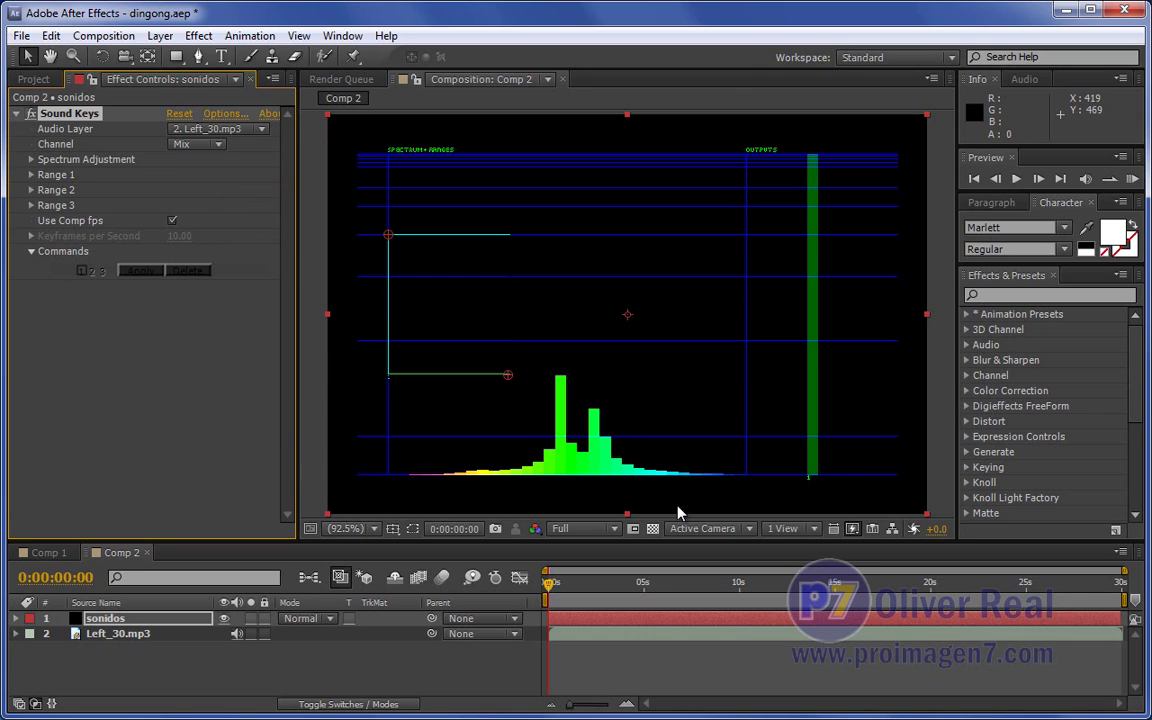
{"action": "left_click_drag", "start_coordinate": [549, 593], "coordinate": [942, 627]}
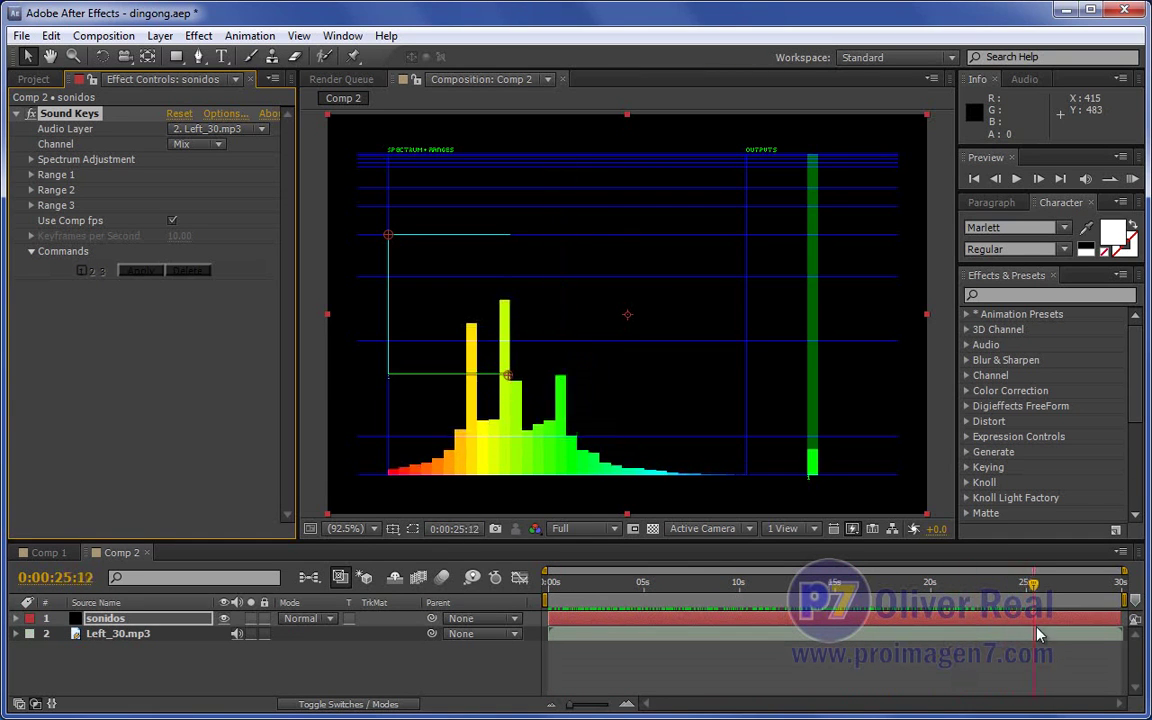
{"action": "mouse_move", "coordinate": [942, 627]}
{"action": "left_mouse_down"}
{"action": "mouse_move", "coordinate": [1028, 635]}
{"action": "mouse_move", "coordinate": [637, 630]}
{"action": "left_mouse_up"}
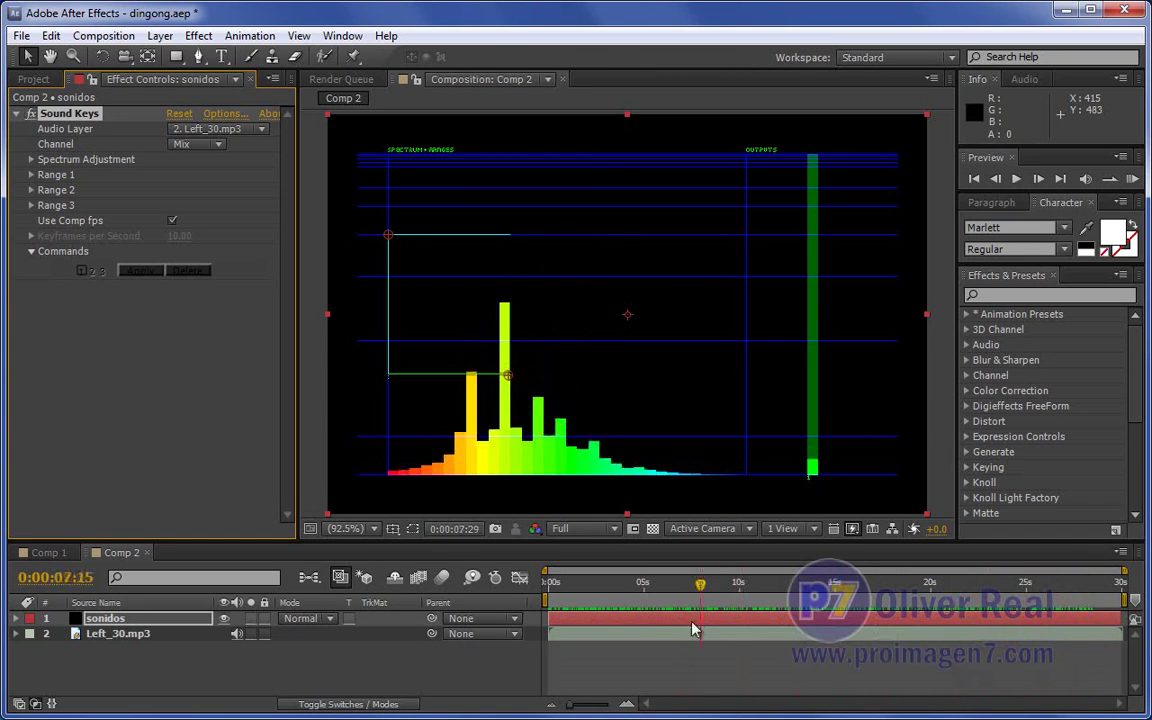
{"action": "mouse_move", "coordinate": [637, 584]}
{"action": "left_mouse_down"}
{"action": "mouse_move", "coordinate": [540, 590]}
{"action": "mouse_move", "coordinate": [666, 603]}
{"action": "left_mouse_up"}
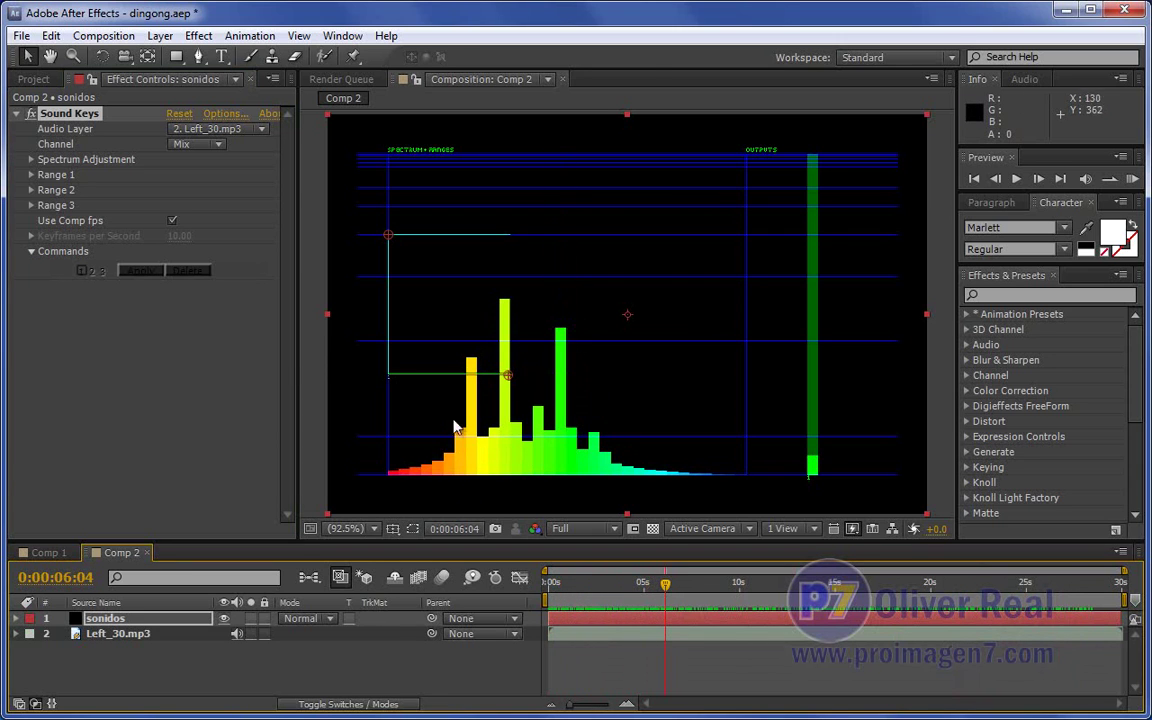
{"action": "left_click_drag", "start_coordinate": [670, 591], "coordinate": [540, 590]}
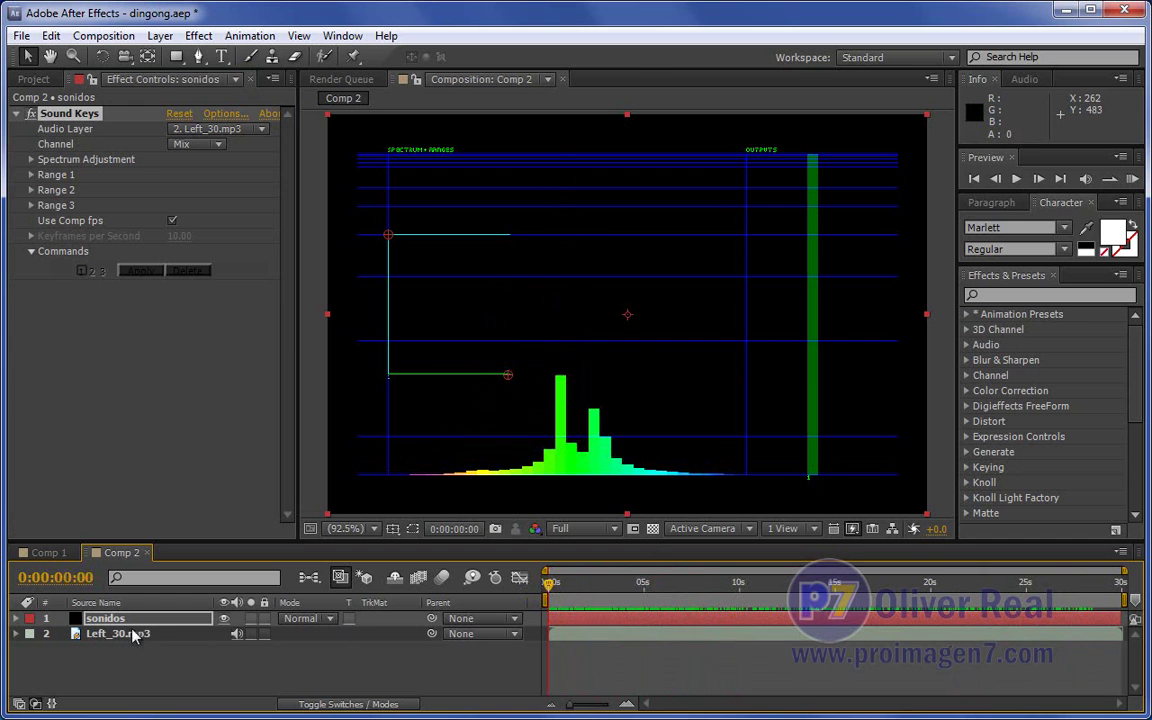
{"action": "left_click", "coordinate": [98, 640]}
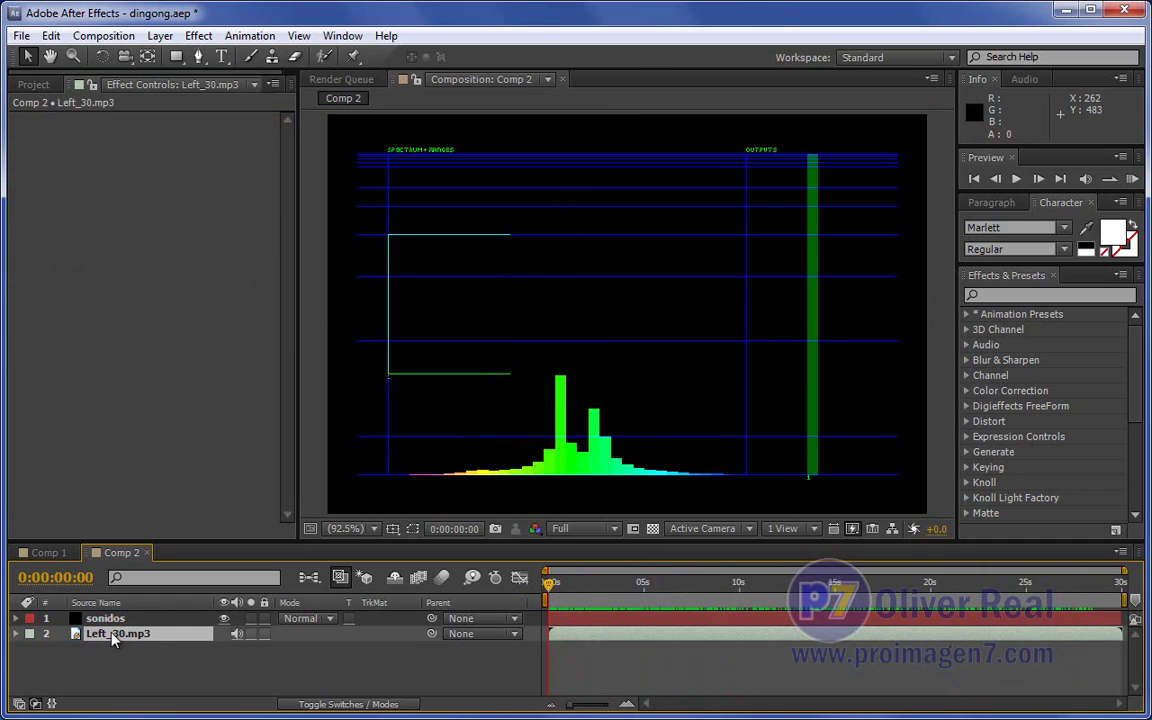
Add Bass & Treble to Left_30.mp3 with Treble 30.00, then scrub to check the spectrum
{"action": "left_click", "coordinate": [105, 636]}
{"action": "left_click", "coordinate": [198, 36]}
{"action": "mouse_move", "coordinate": [226, 150]}
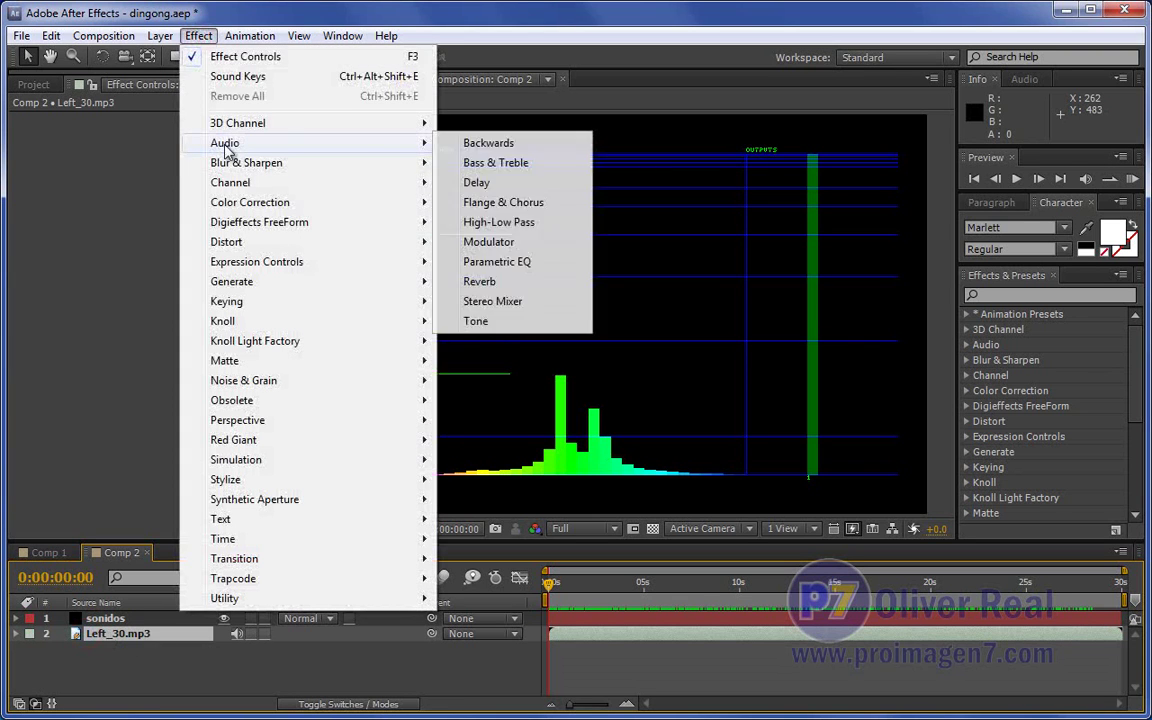
{"action": "left_click", "coordinate": [502, 168]}
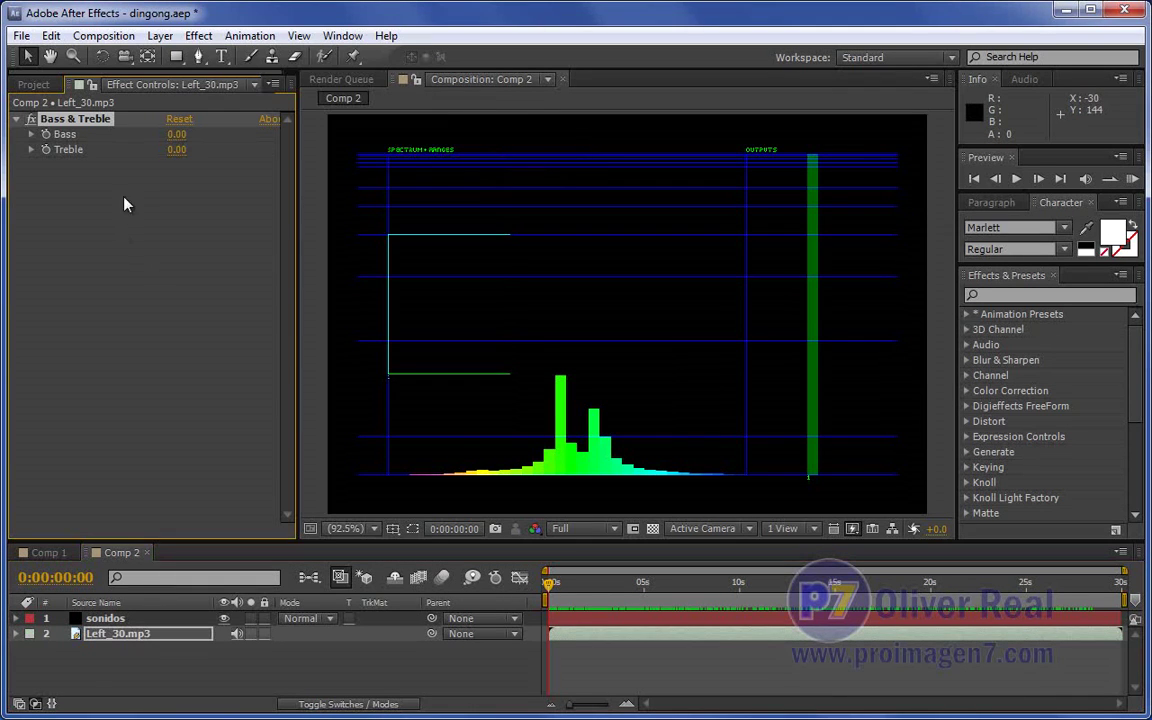
{"action": "left_click_drag", "start_coordinate": [176, 150], "coordinate": [192, 151]}
{"action": "left_click", "coordinate": [185, 150]}
{"action": "type", "text": "30"}
{"action": "left_click", "coordinate": [218, 260]}
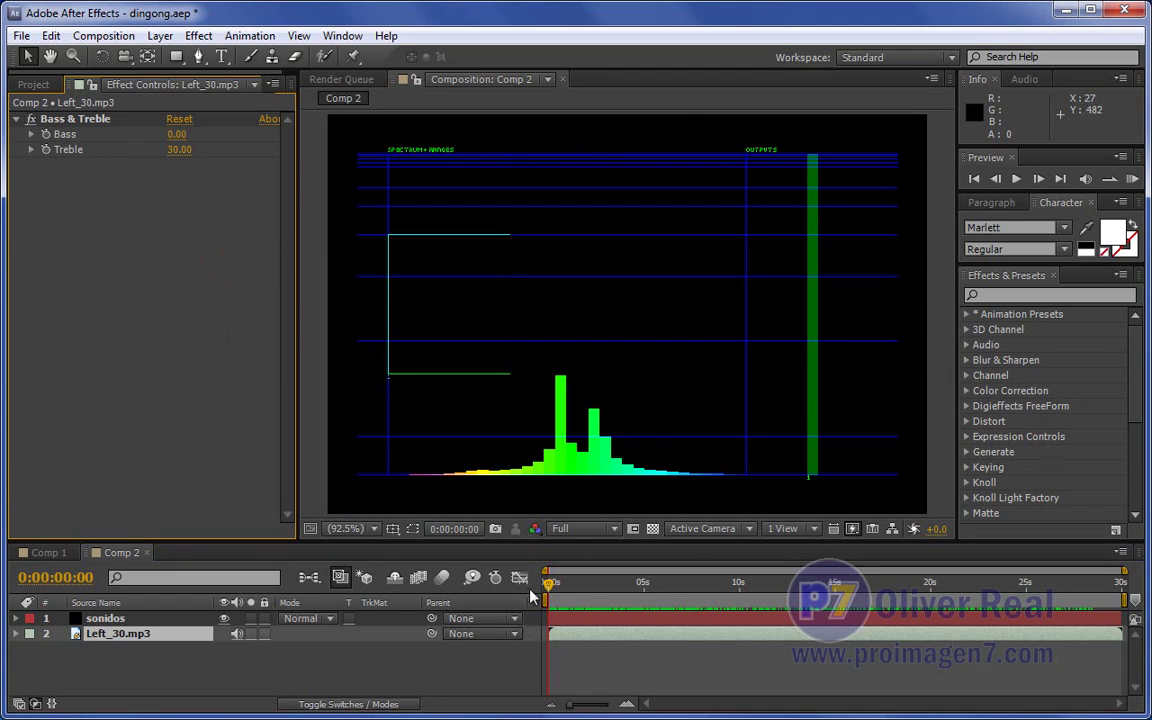
{"action": "mouse_move", "coordinate": [551, 585]}
{"action": "left_mouse_down"}
{"action": "mouse_move", "coordinate": [735, 597]}
{"action": "mouse_move", "coordinate": [862, 622]}
{"action": "left_mouse_up"}
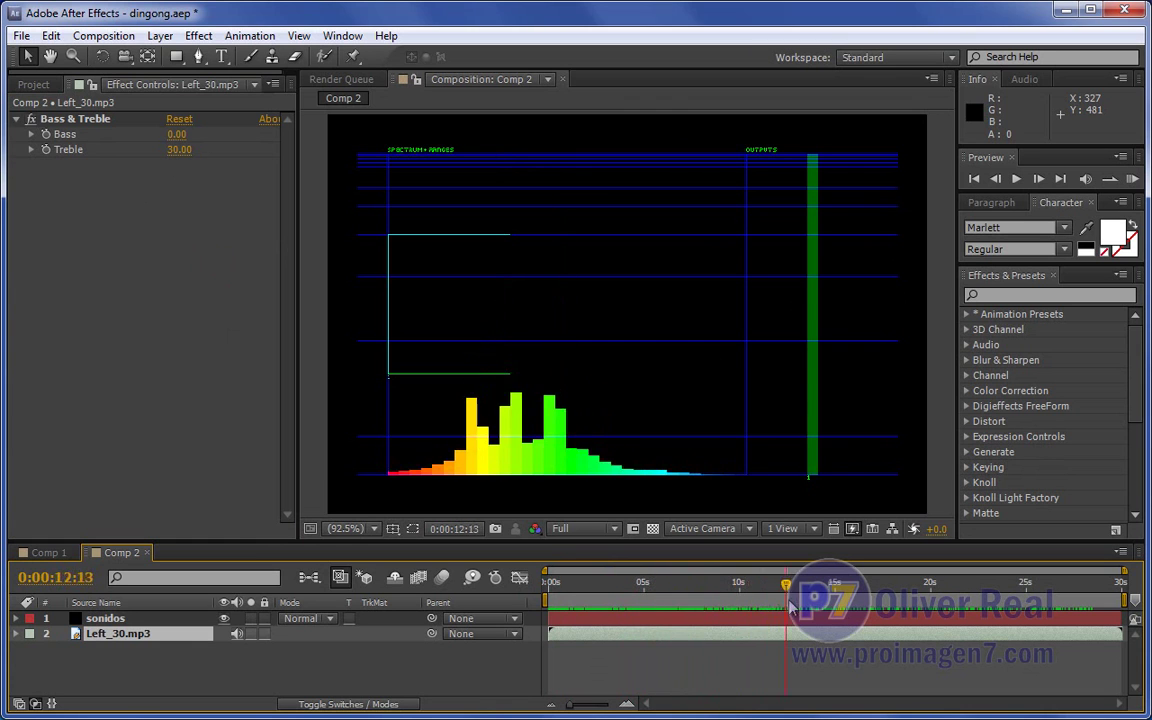
{"action": "left_click_drag", "start_coordinate": [799, 617], "coordinate": [810, 618]}
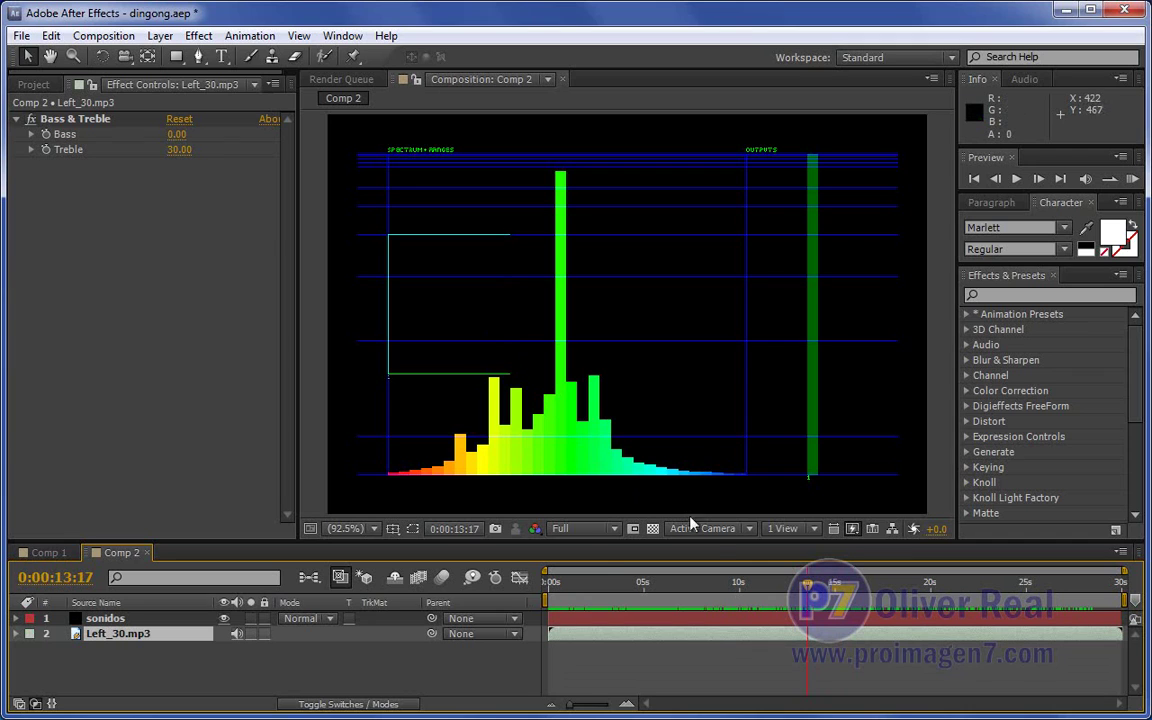
{"action": "left_click_drag", "start_coordinate": [716, 584], "coordinate": [549, 586]}
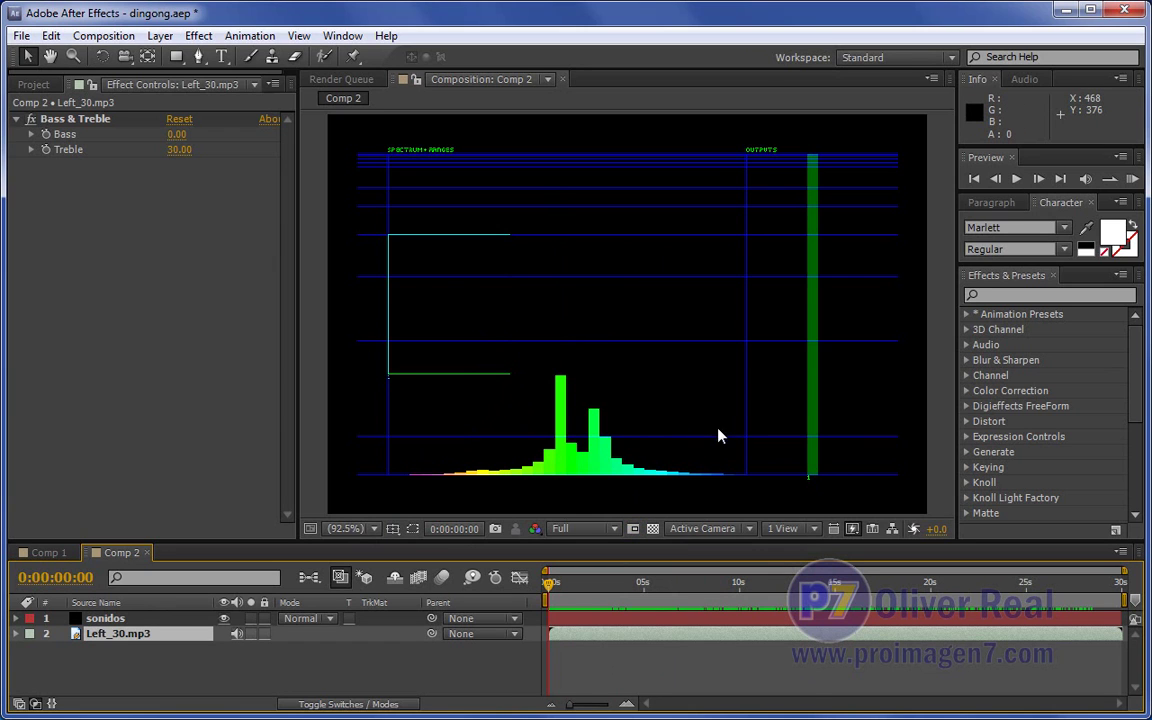
{"action": "left_click", "coordinate": [108, 619]}
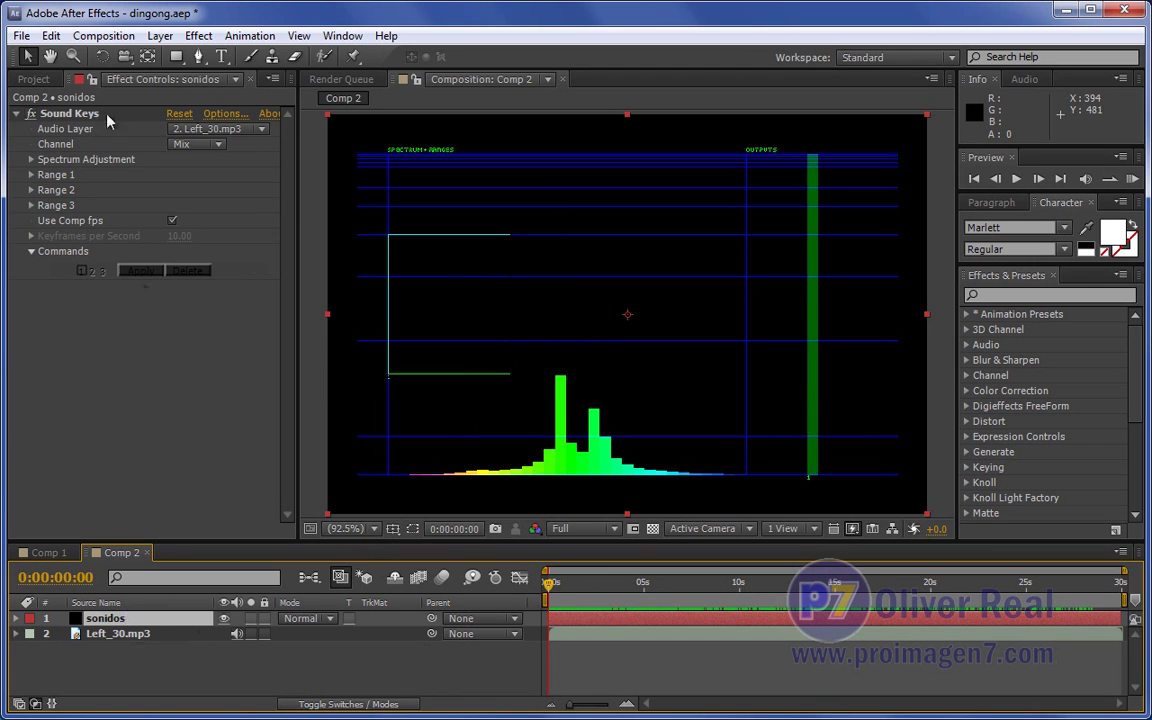
Reshape Range 1 into a narrow low-frequency box from 128.2, 172.1 to 185.7, 350.9
{"action": "left_click", "coordinate": [68, 117]}
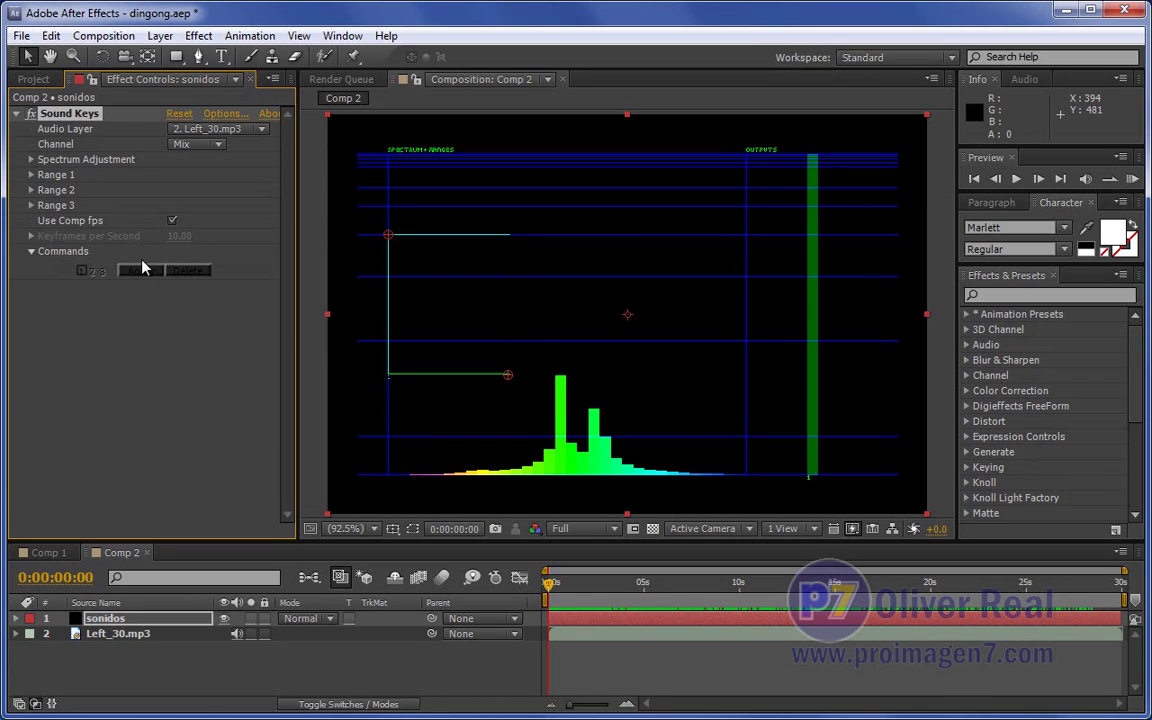
{"action": "left_click_drag", "start_coordinate": [507, 376], "coordinate": [529, 405]}
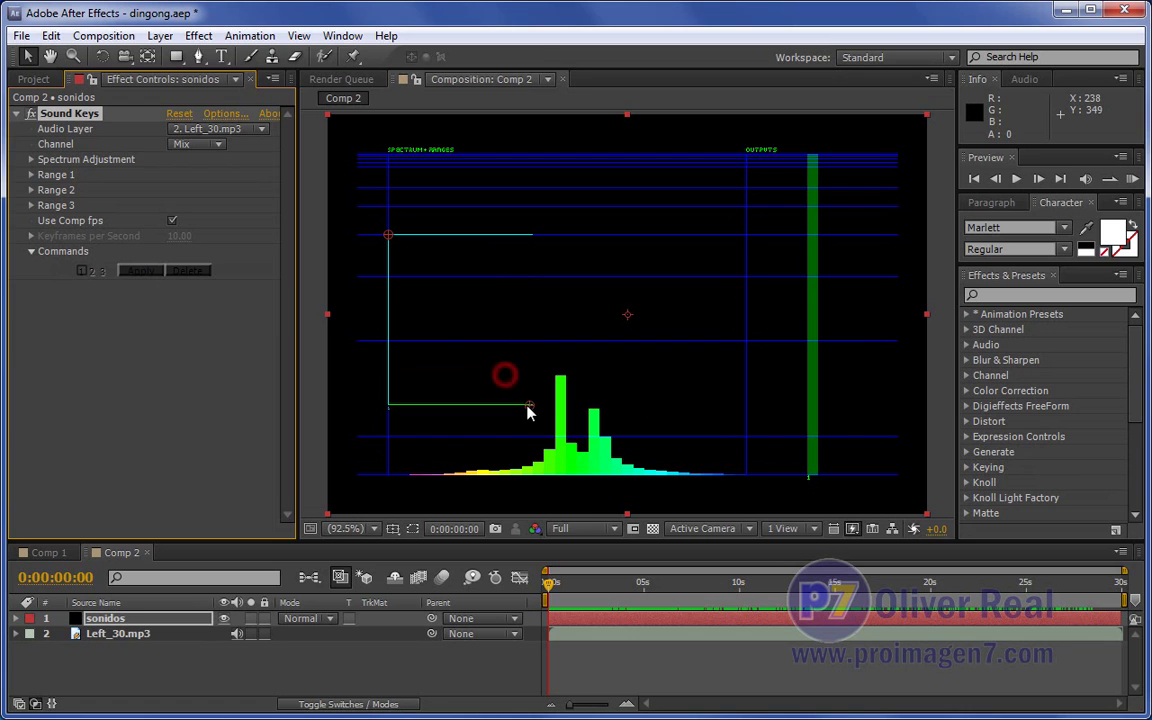
{"action": "left_click", "coordinate": [31, 175]}
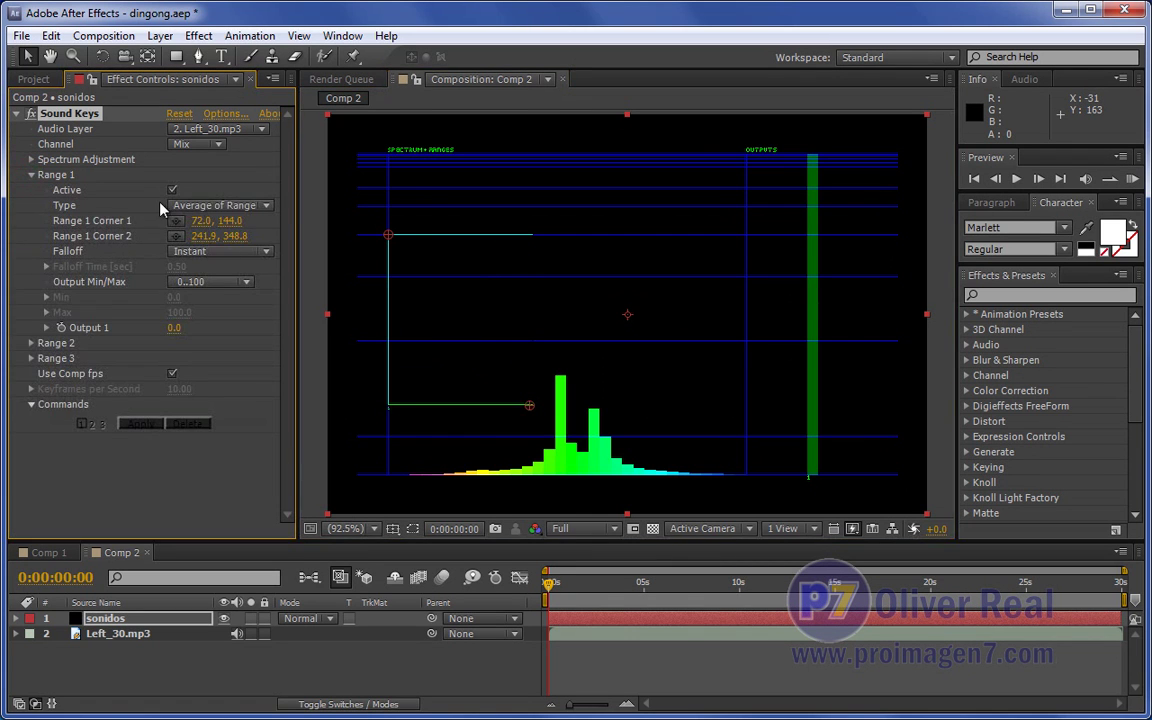
{"action": "left_click_drag", "start_coordinate": [391, 240], "coordinate": [436, 262]}
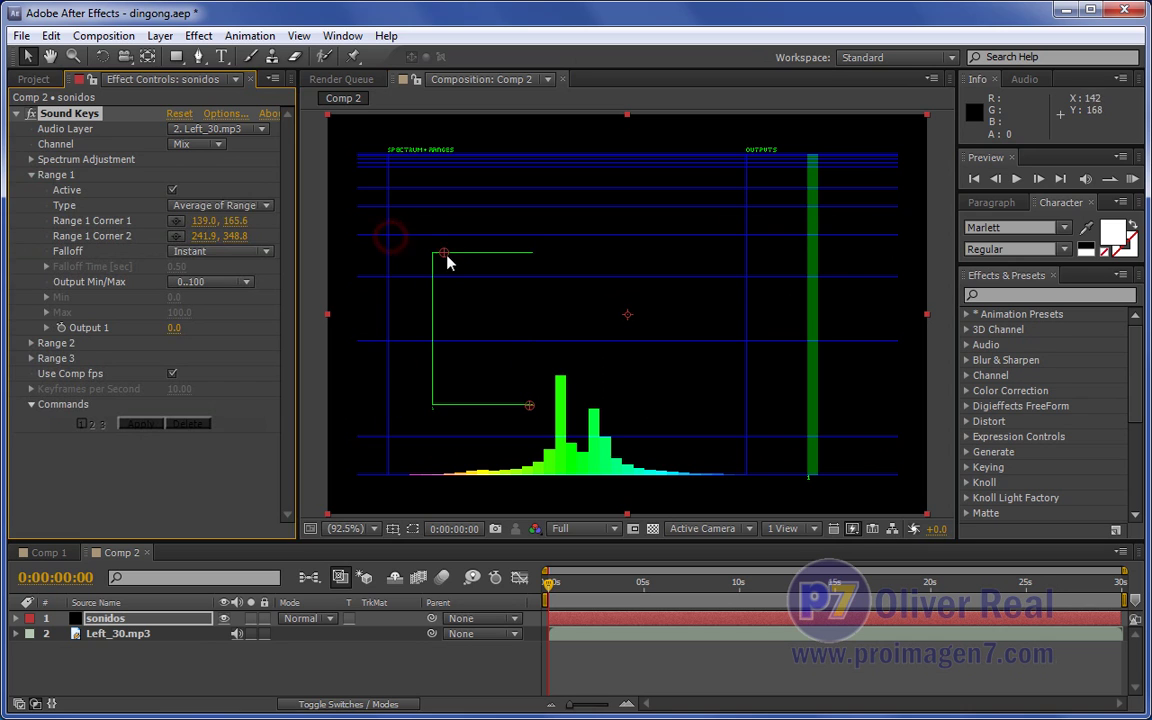
{"action": "mouse_move", "coordinate": [529, 405]}
{"action": "left_mouse_down"}
{"action": "mouse_move", "coordinate": [475, 380]}
{"action": "mouse_move", "coordinate": [484, 413]}
{"action": "left_mouse_up"}
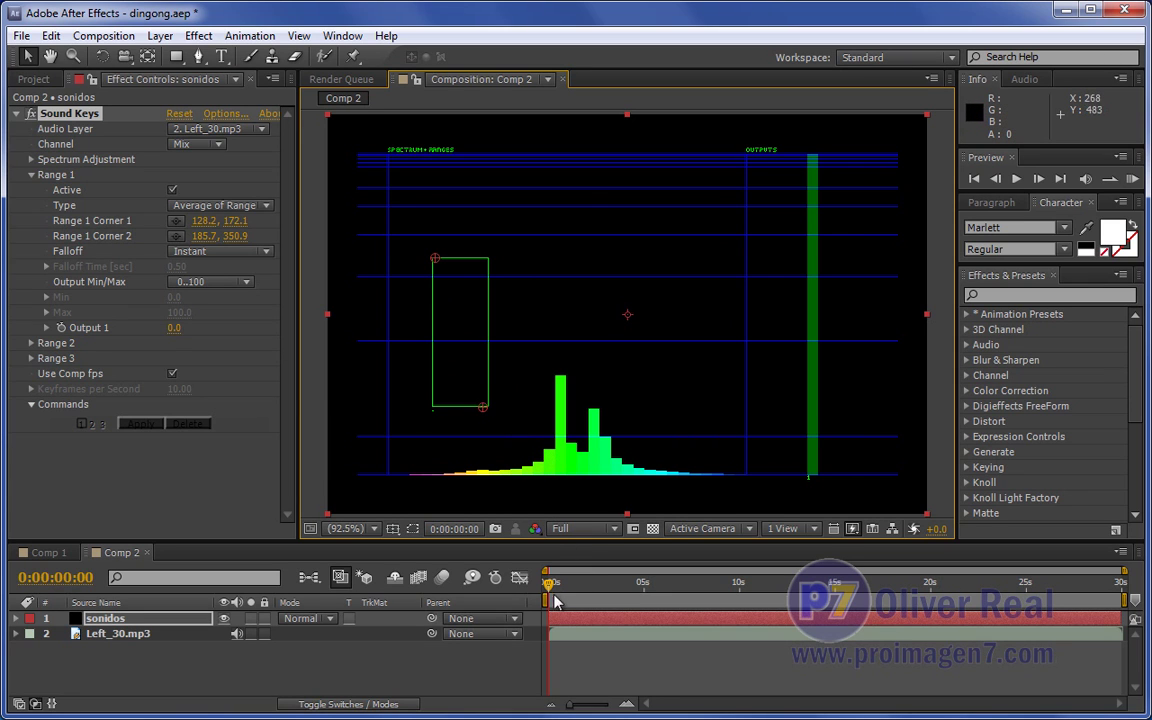
{"action": "left_click_drag", "start_coordinate": [549, 584], "coordinate": [656, 590]}
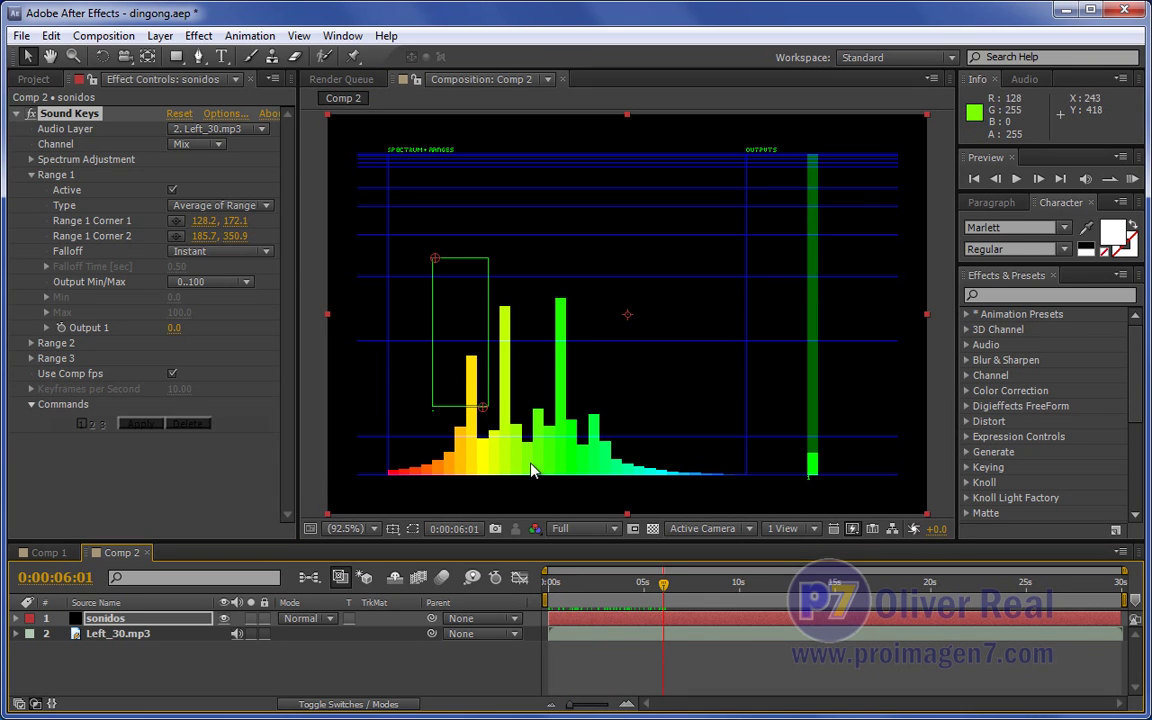
Move the Range 1 box onto the high frequencies: 323.9, 193.7 to 413.8, 433.1
{"action": "left_click_drag", "start_coordinate": [483, 407], "coordinate": [674, 476]}
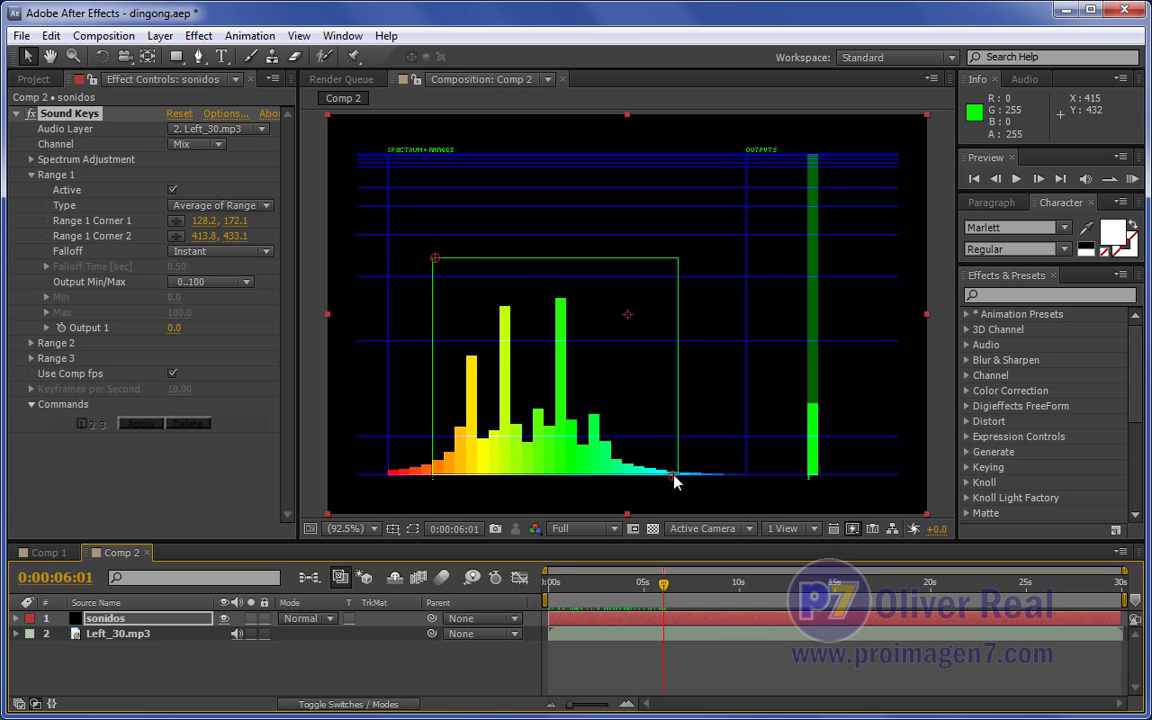
{"action": "mouse_move", "coordinate": [435, 259]}
{"action": "left_mouse_down"}
{"action": "mouse_move", "coordinate": [588, 312]}
{"action": "mouse_move", "coordinate": [600, 283]}
{"action": "left_mouse_up"}
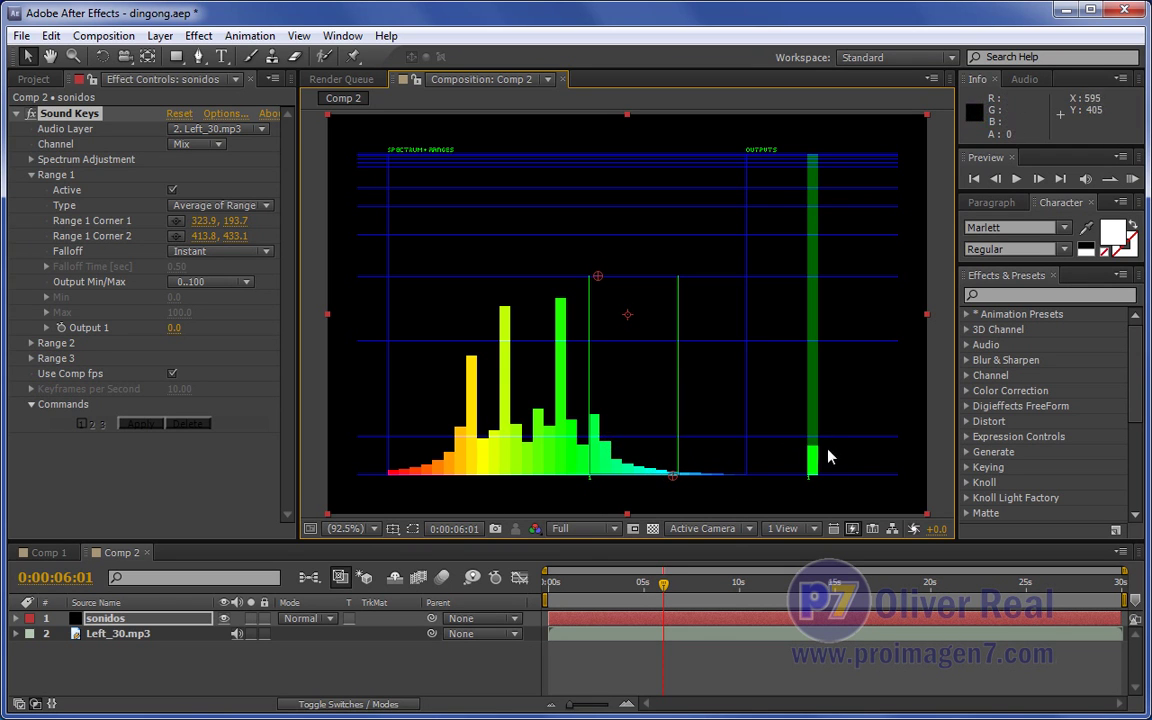
Scrub through the spectrum, then lower Range 1's Corner 1 to 322.8, 253.2
{"action": "mouse_move", "coordinate": [664, 584]}
{"action": "left_mouse_down"}
{"action": "mouse_move", "coordinate": [615, 590]}
{"action": "mouse_move", "coordinate": [660, 588]}
{"action": "left_mouse_up"}
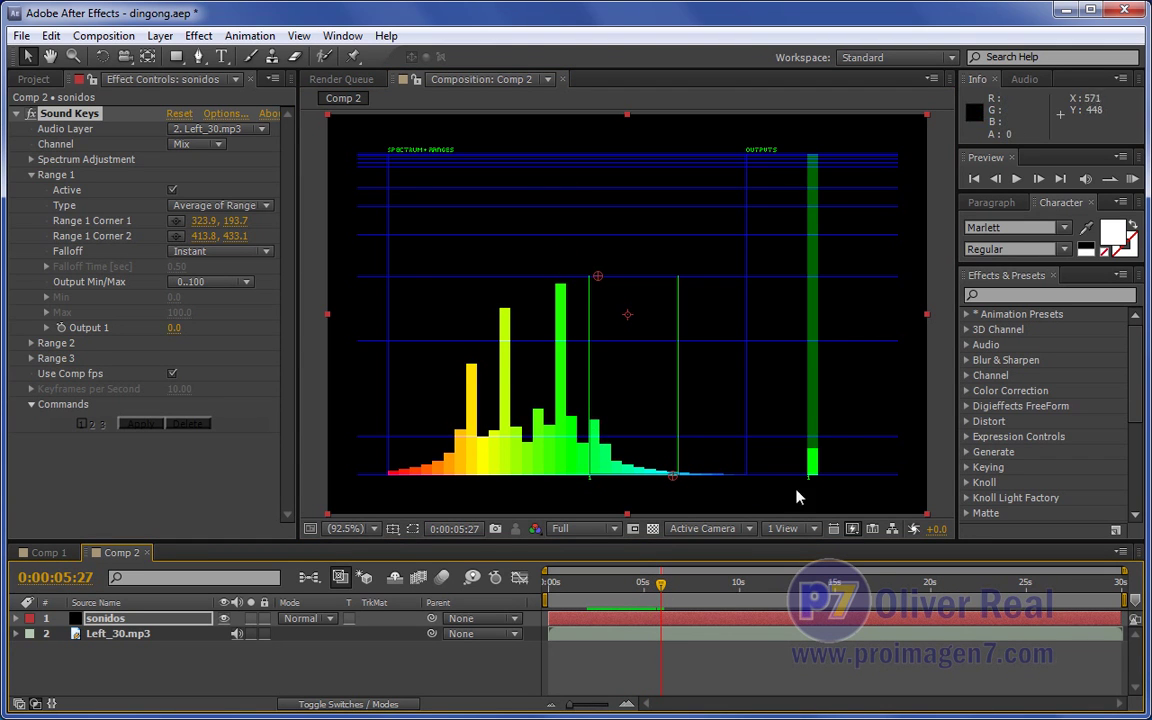
{"action": "mouse_move", "coordinate": [660, 588]}
{"action": "left_mouse_down"}
{"action": "mouse_move", "coordinate": [995, 622]}
{"action": "mouse_move", "coordinate": [868, 620]}
{"action": "left_mouse_up"}
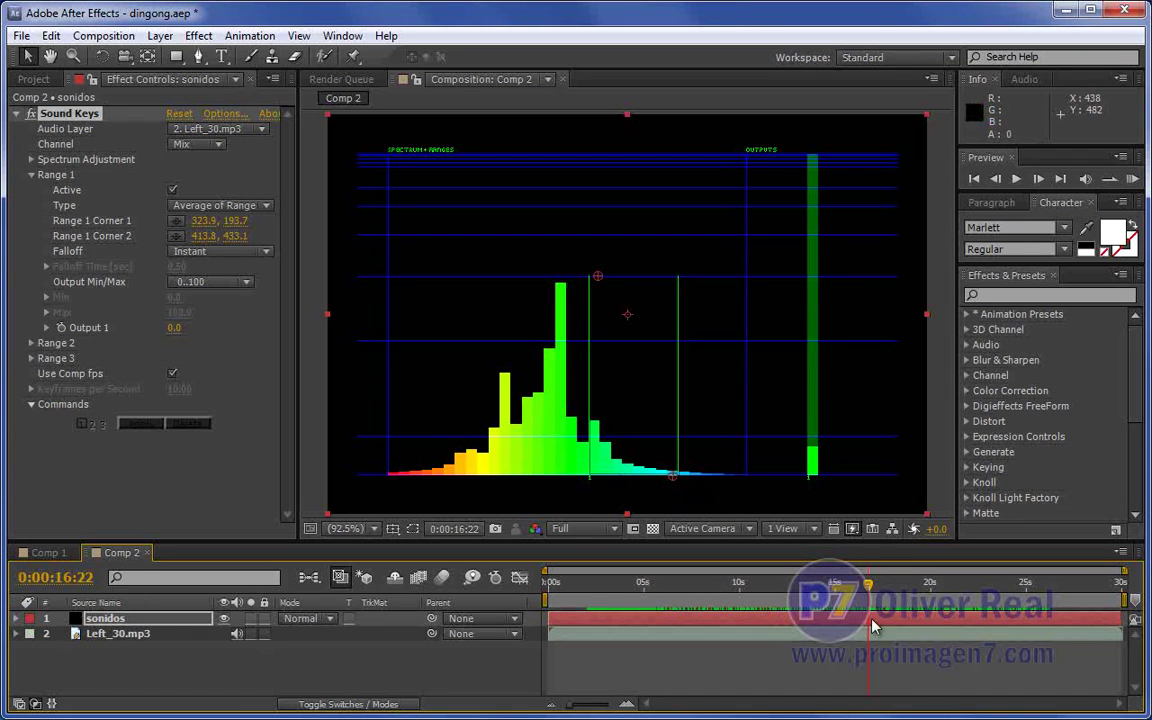
{"action": "left_click_drag", "start_coordinate": [870, 585], "coordinate": [705, 590]}
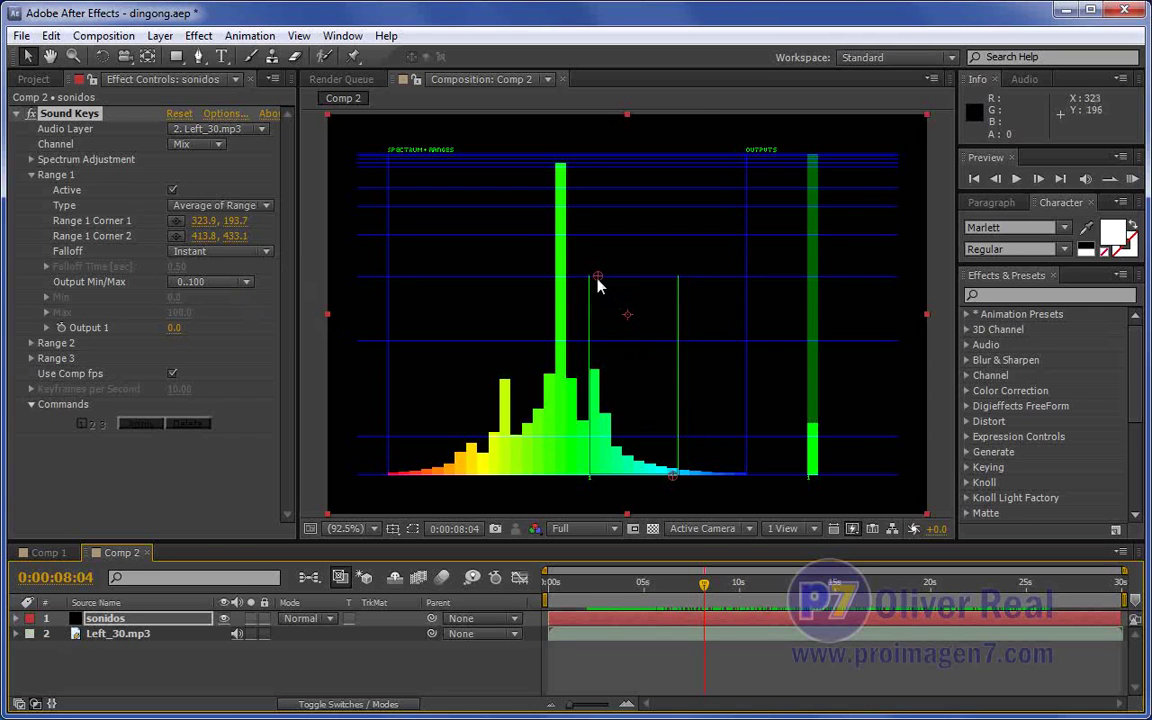
{"action": "left_click_drag", "start_coordinate": [597, 277], "coordinate": [594, 326]}
Drop Range 1's Corner 1 further to 325.0, 331.0 and scrub to check
{"action": "left_click_drag", "start_coordinate": [594, 326], "coordinate": [596, 390]}
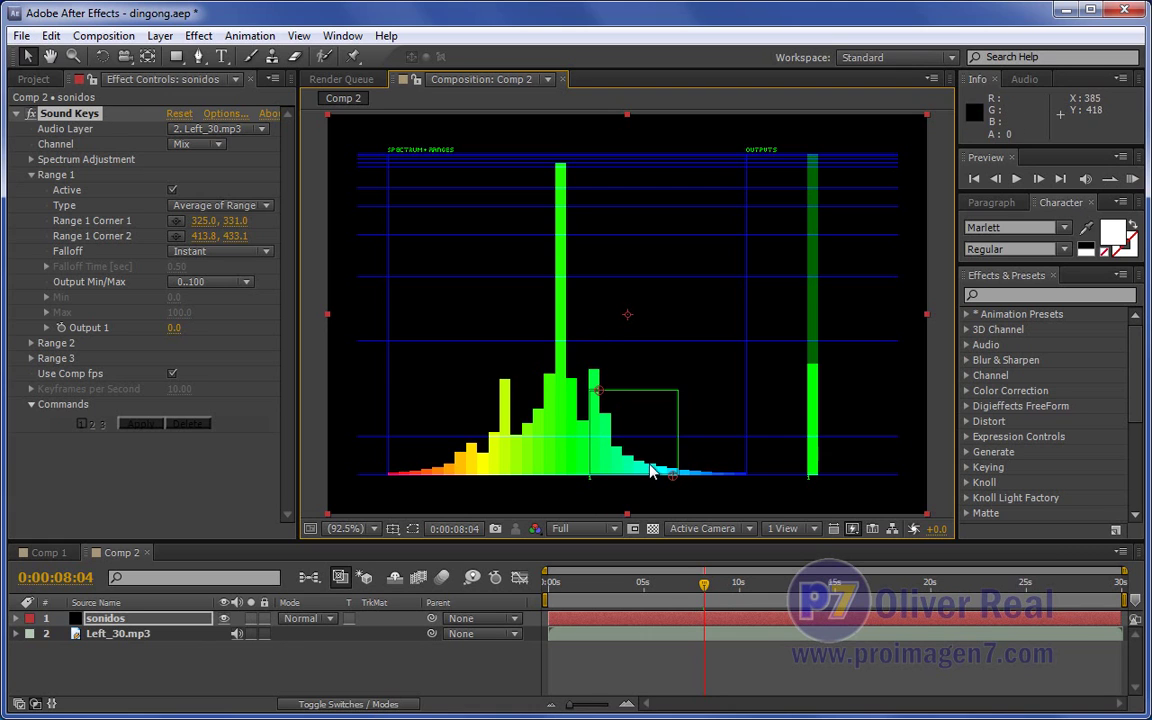
{"action": "mouse_move", "coordinate": [712, 603]}
{"action": "left_mouse_down"}
{"action": "mouse_move", "coordinate": [608, 590]}
{"action": "mouse_move", "coordinate": [714, 600]}
{"action": "left_mouse_up"}
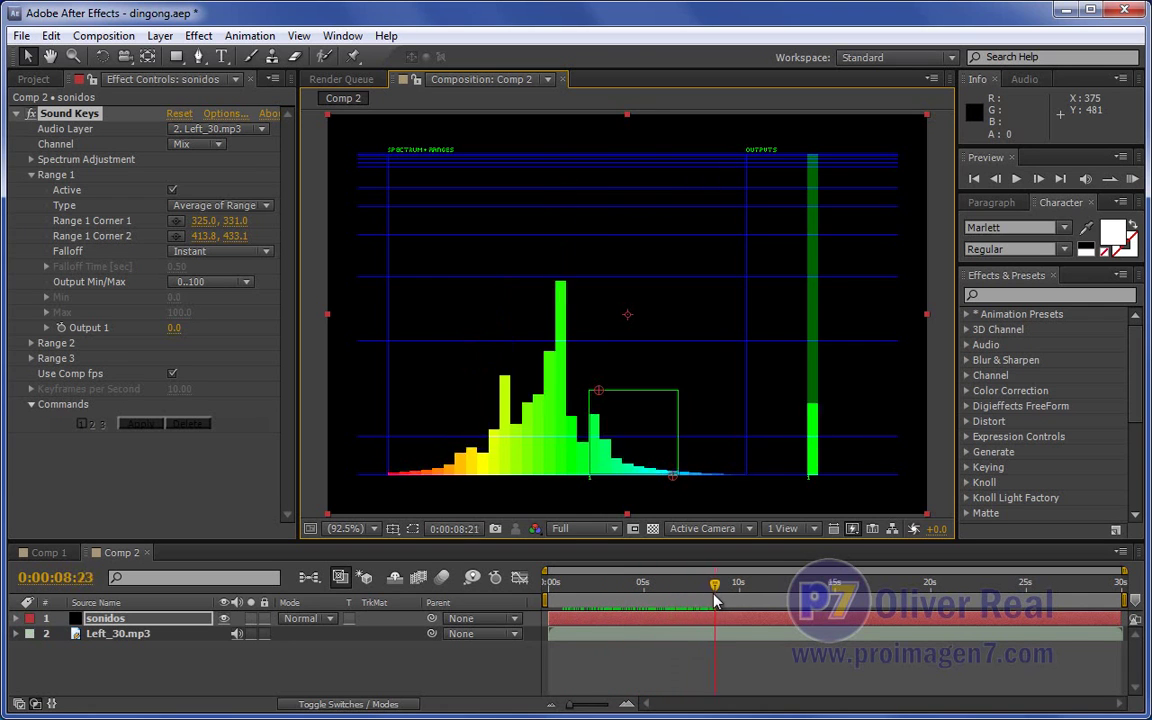
{"action": "left_click_drag", "start_coordinate": [714, 600], "coordinate": [783, 600]}
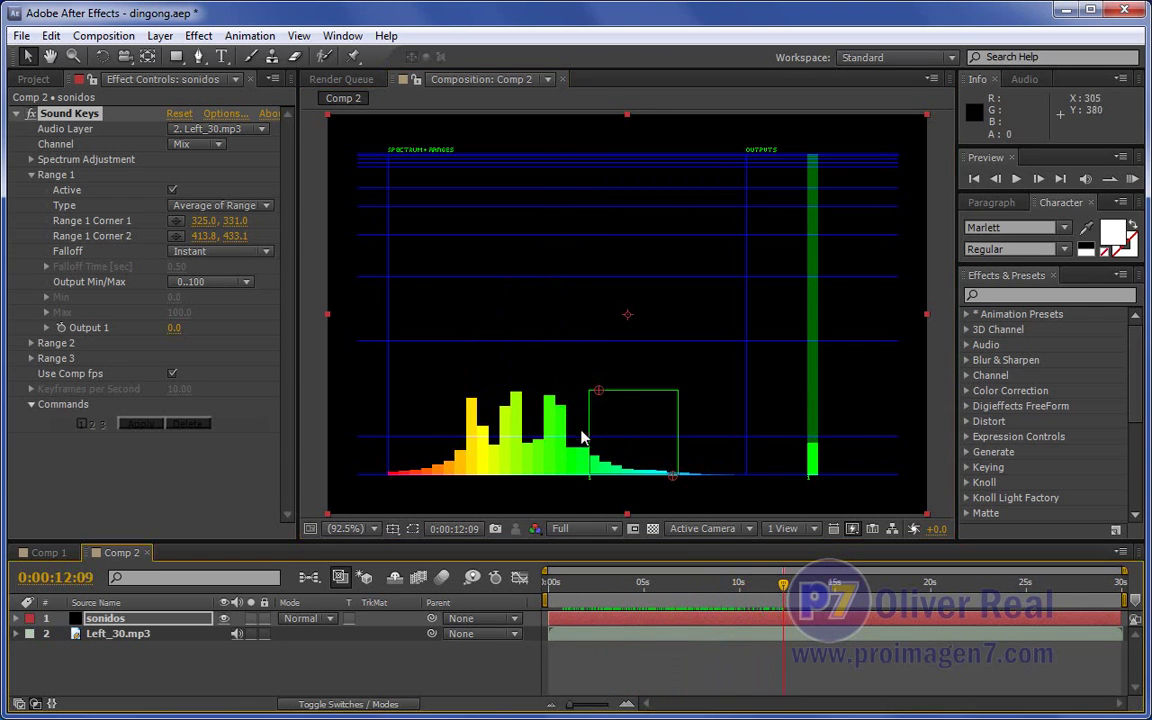
{"action": "left_click_drag", "start_coordinate": [786, 584], "coordinate": [1002, 611]}
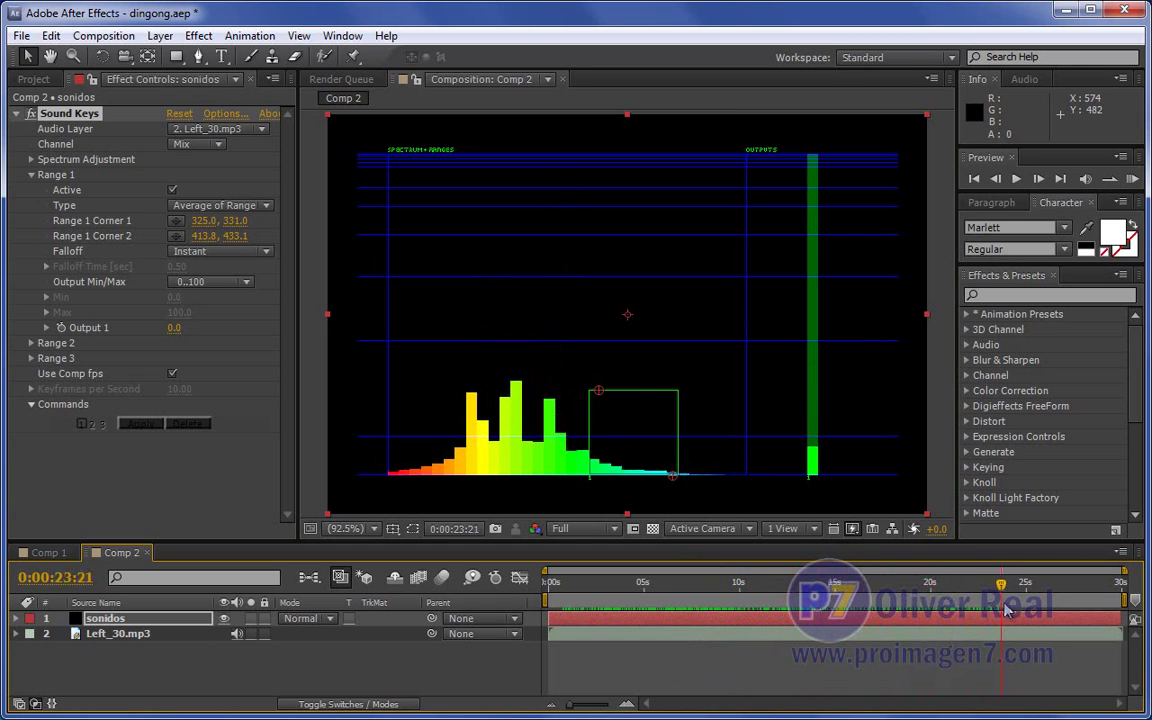
{"action": "left_click_drag", "start_coordinate": [1002, 611], "coordinate": [576, 621]}
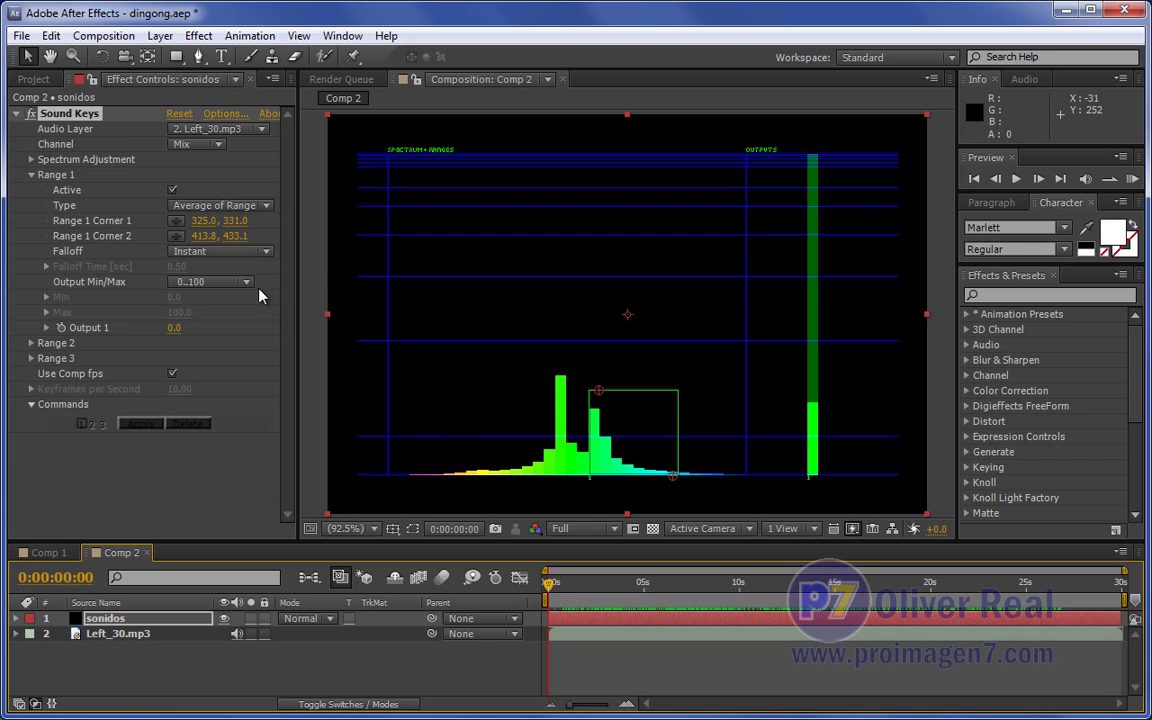
{"action": "left_click", "coordinate": [268, 206]}
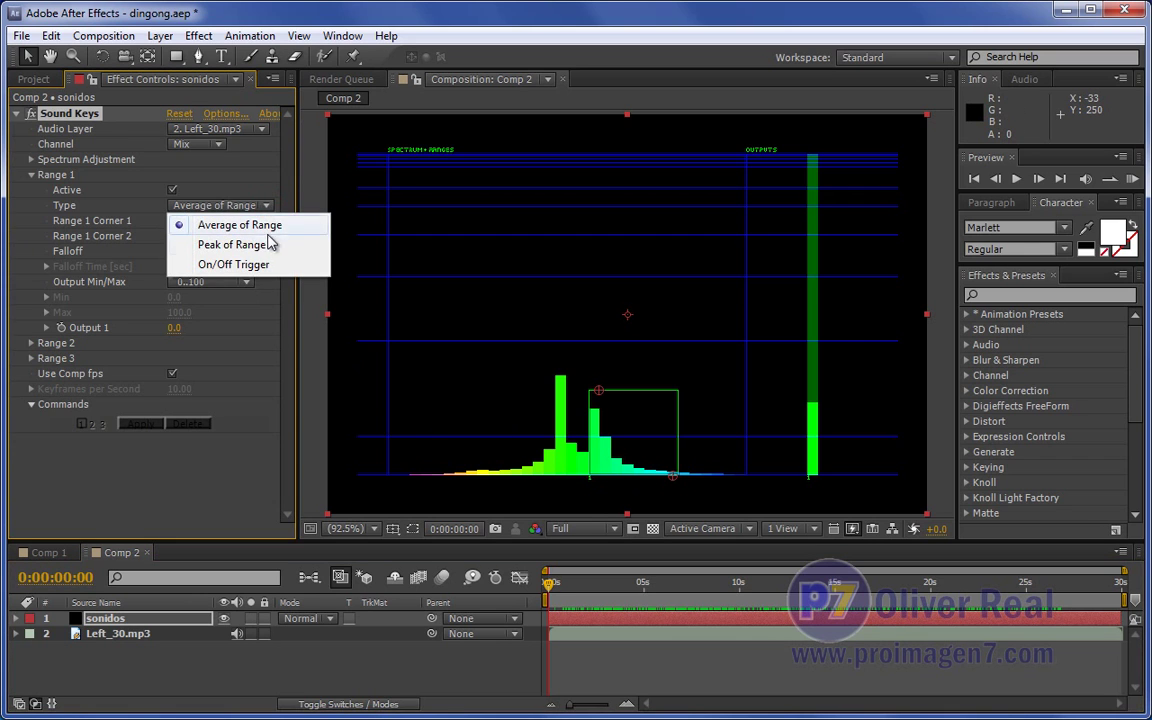
{"action": "left_click", "coordinate": [258, 245]}
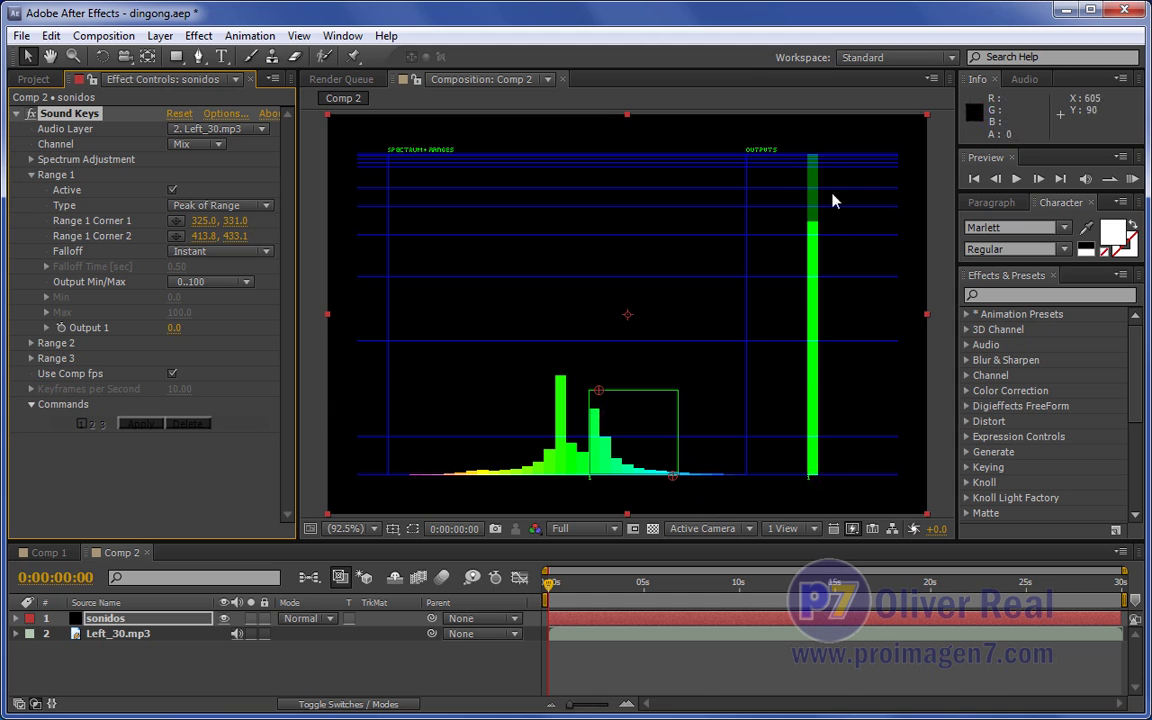
{"action": "left_click", "coordinate": [553, 583]}
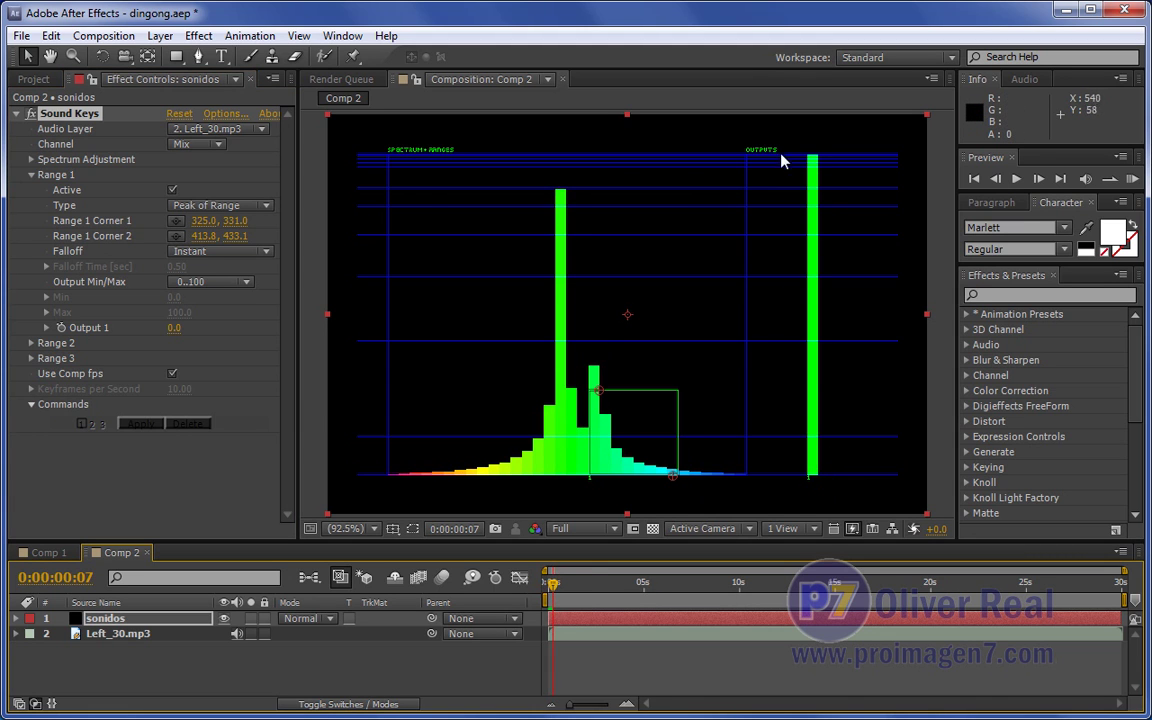
{"action": "left_click", "coordinate": [567, 586]}
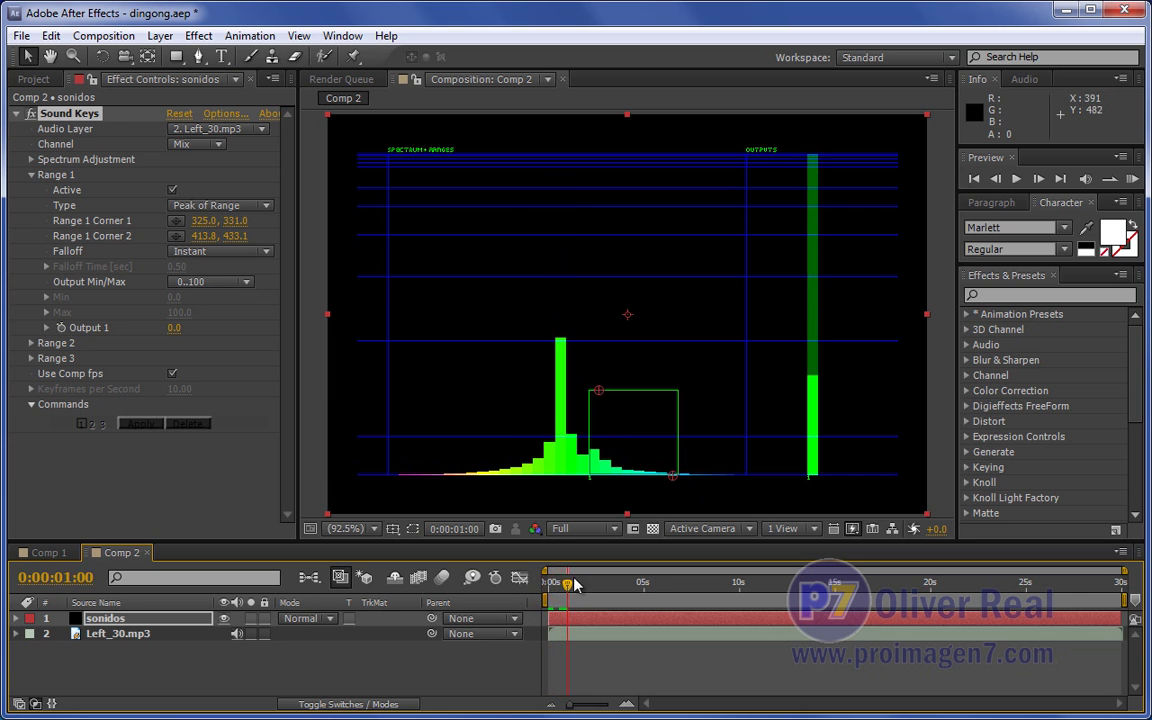
{"action": "left_click", "coordinate": [268, 207]}
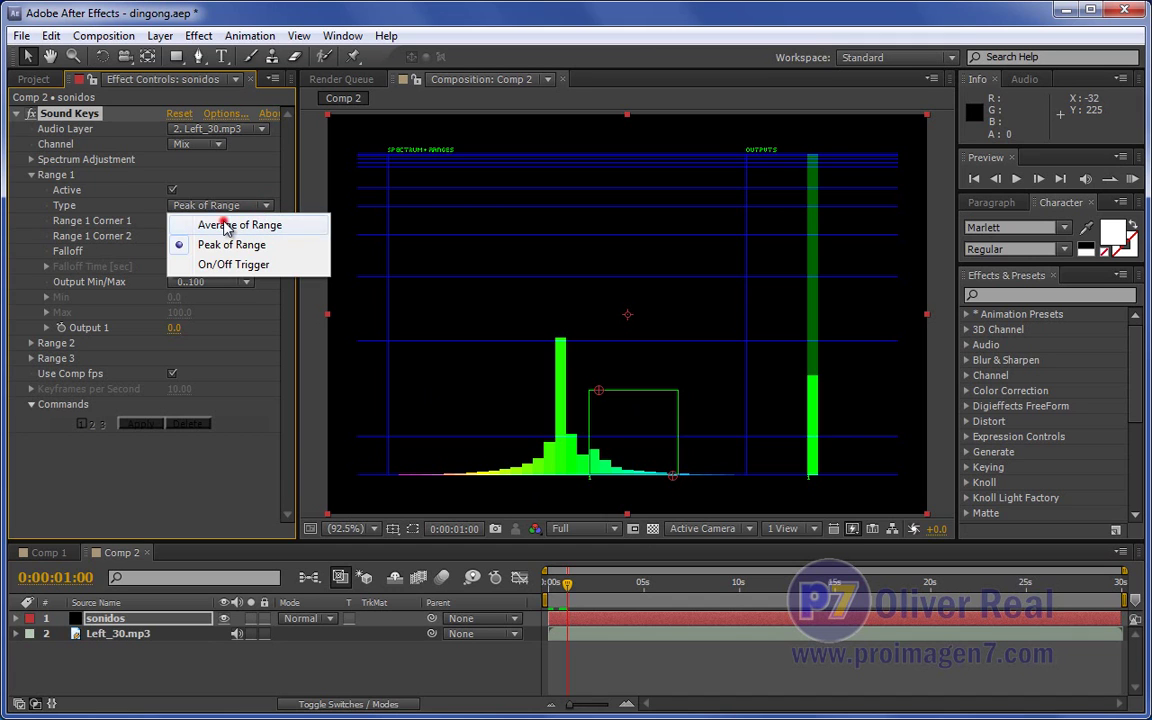
{"action": "left_click", "coordinate": [226, 227]}
{"action": "mouse_move", "coordinate": [532, 586]}
{"action": "left_mouse_down"}
{"action": "mouse_move", "coordinate": [630, 597]}
{"action": "mouse_move", "coordinate": [606, 607]}
{"action": "left_mouse_up"}
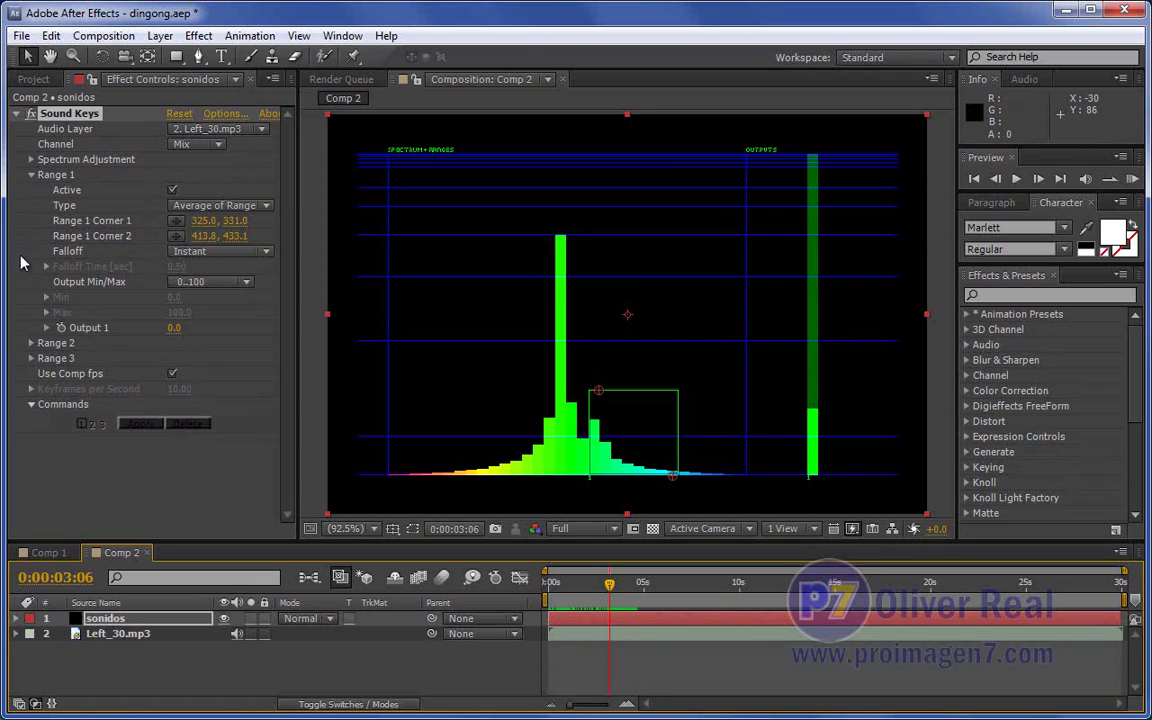
{"action": "left_click", "coordinate": [248, 286]}
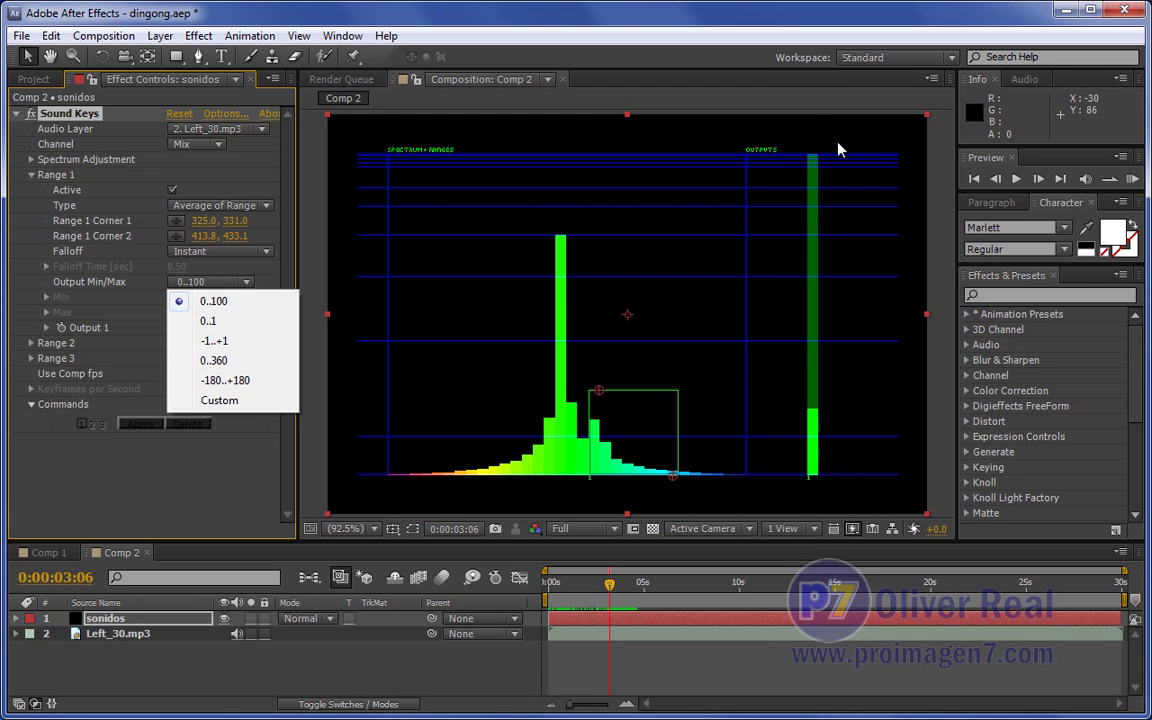
{"action": "left_click", "coordinate": [204, 300]}
{"action": "mouse_move", "coordinate": [606, 590]}
{"action": "left_mouse_down"}
{"action": "mouse_move", "coordinate": [668, 594]}
{"action": "mouse_move", "coordinate": [651, 592]}
{"action": "left_mouse_up"}
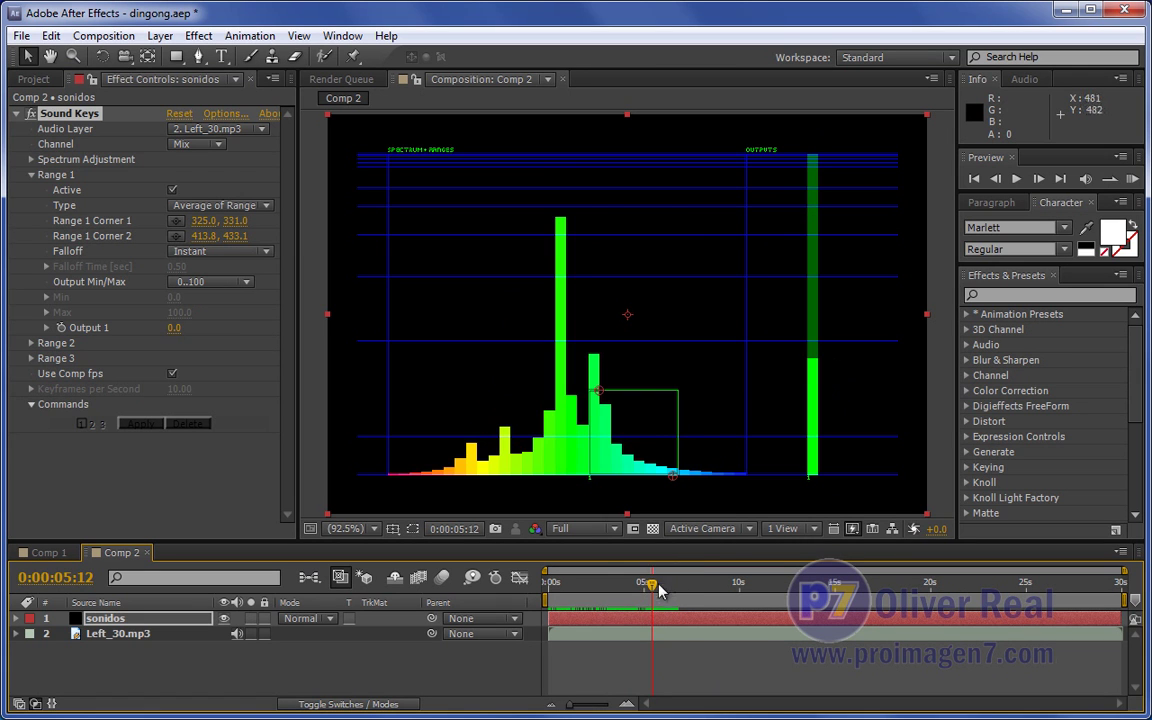
{"action": "left_click_drag", "start_coordinate": [653, 586], "coordinate": [640, 592]}
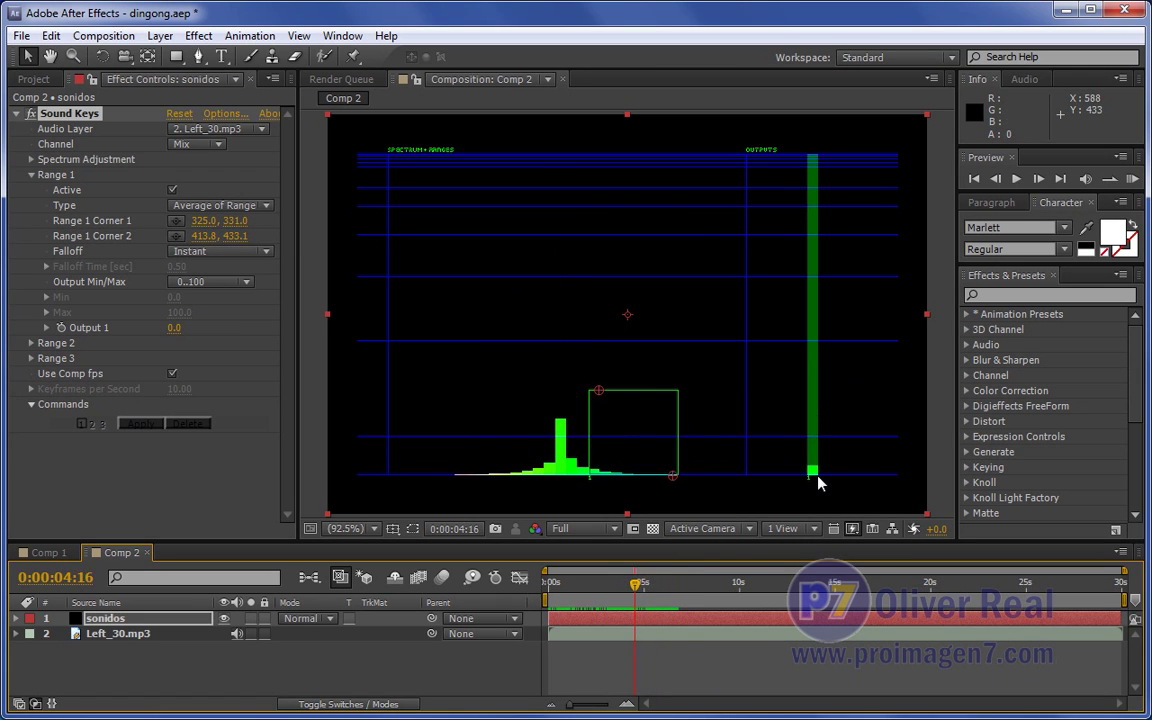
{"action": "left_click_drag", "start_coordinate": [635, 588], "coordinate": [897, 610]}
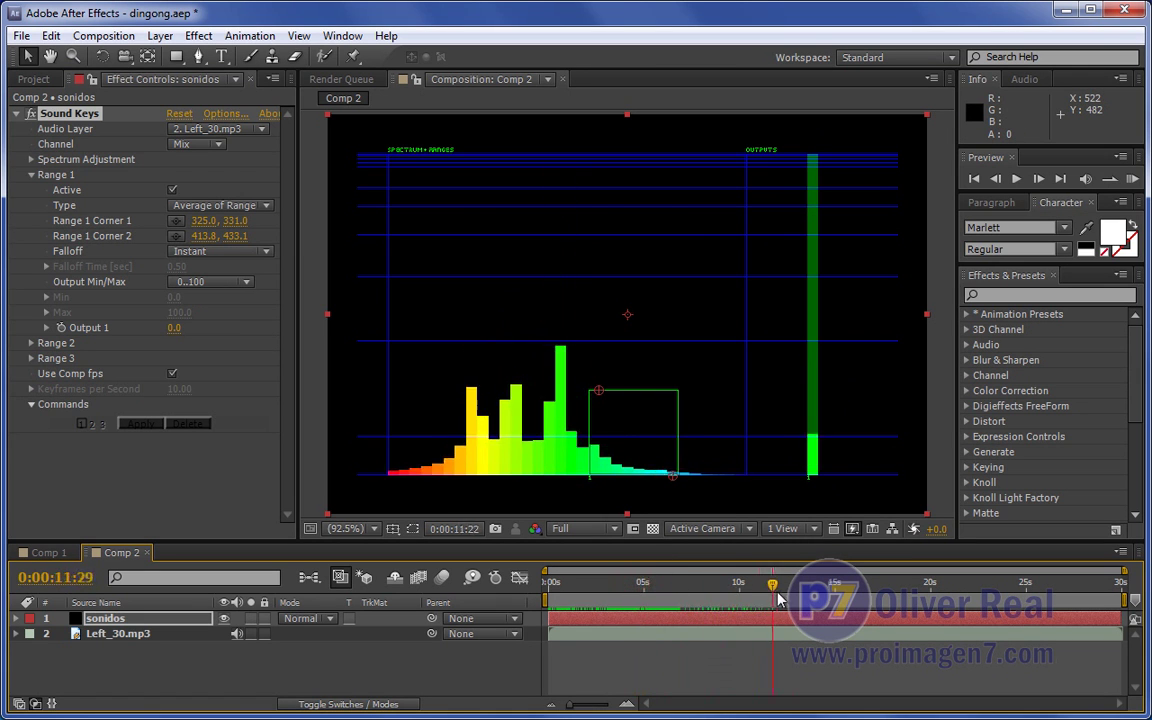
{"action": "key", "text": "space"}
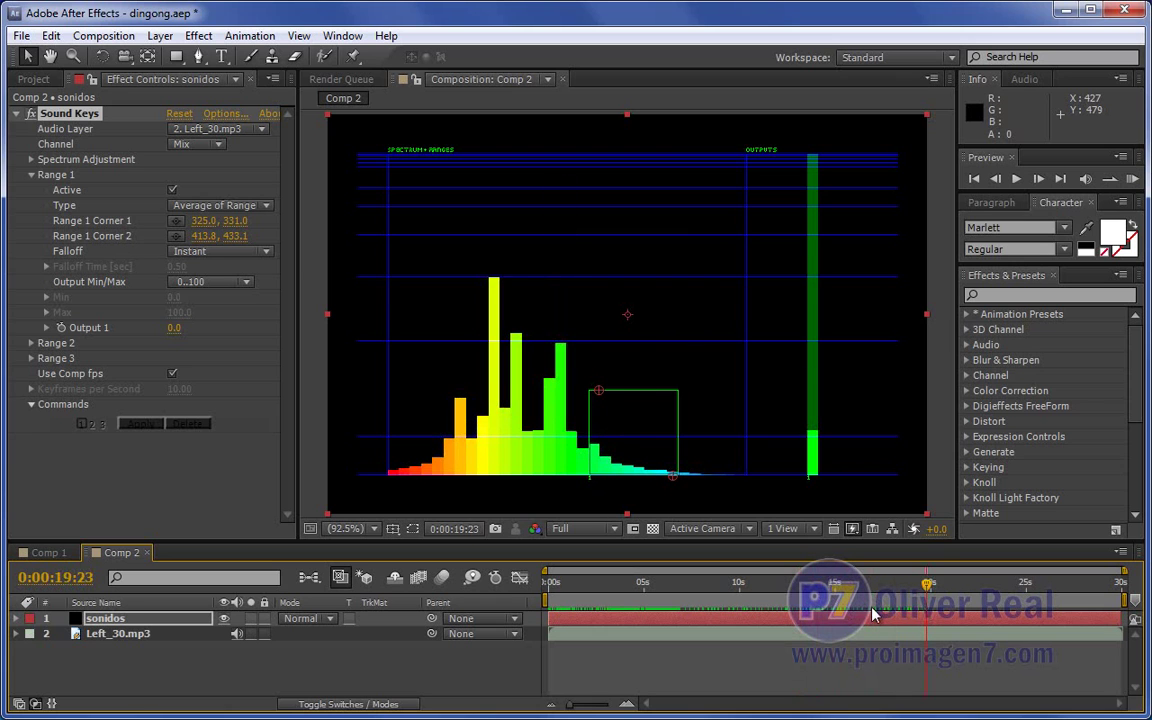
{"action": "left_click_drag", "start_coordinate": [924, 592], "coordinate": [549, 589]}
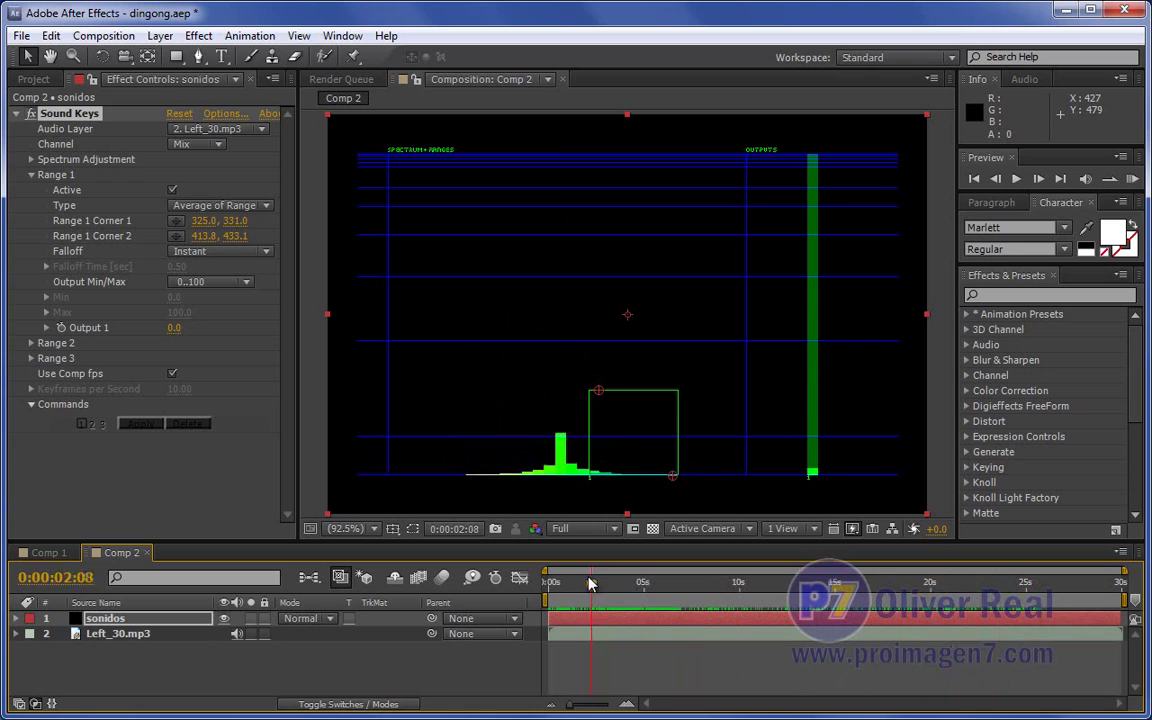
{"action": "left_click_drag", "start_coordinate": [549, 589], "coordinate": [657, 592]}
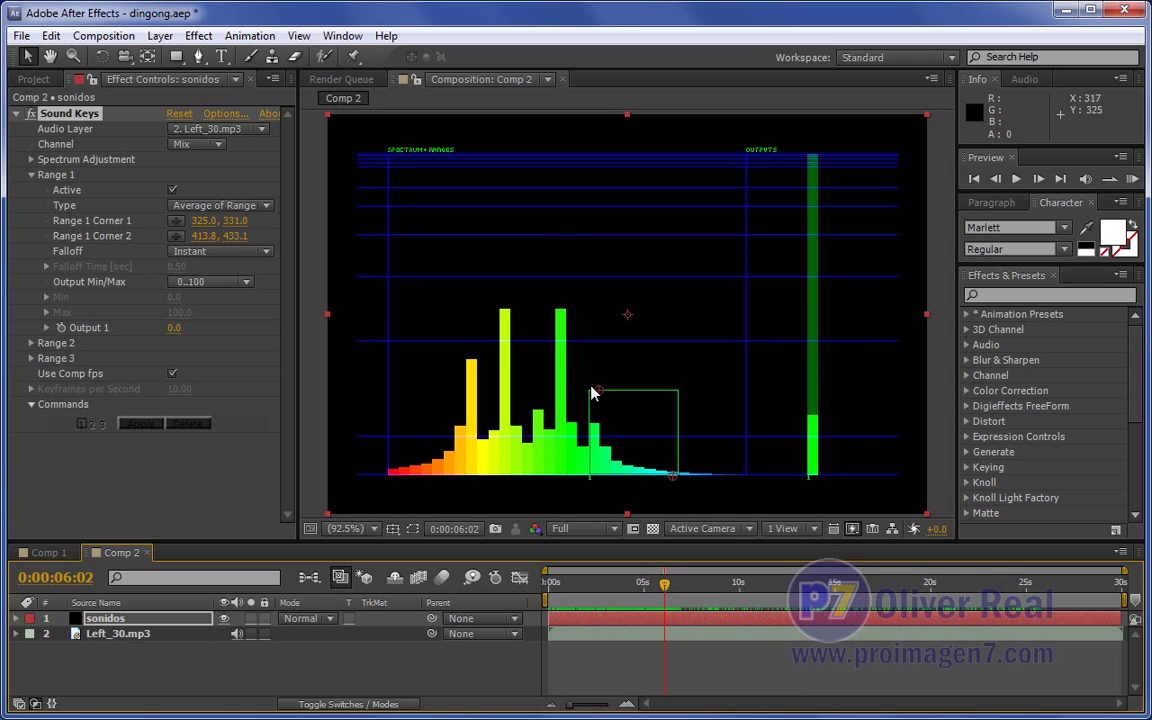
{"action": "mouse_move", "coordinate": [665, 585]}
{"action": "left_mouse_down"}
{"action": "mouse_move", "coordinate": [889, 598]}
{"action": "mouse_move", "coordinate": [580, 592]}
{"action": "mouse_move", "coordinate": [617, 593]}
{"action": "left_mouse_up"}
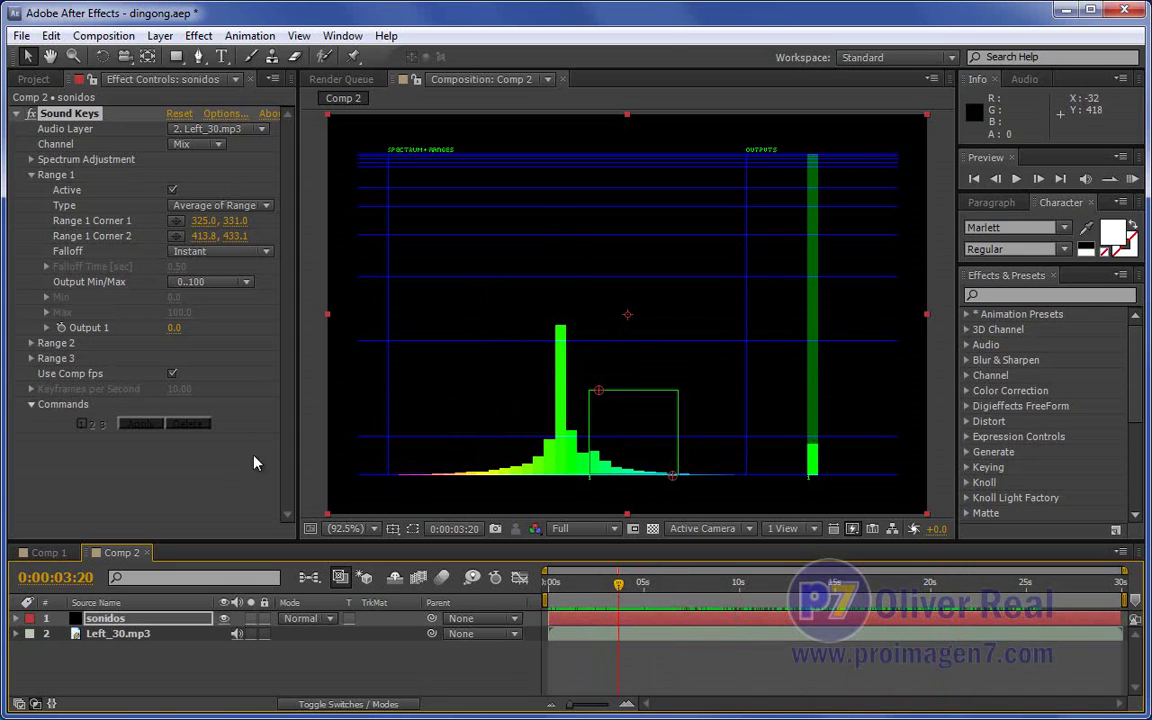
{"action": "left_click", "coordinate": [31, 175]}
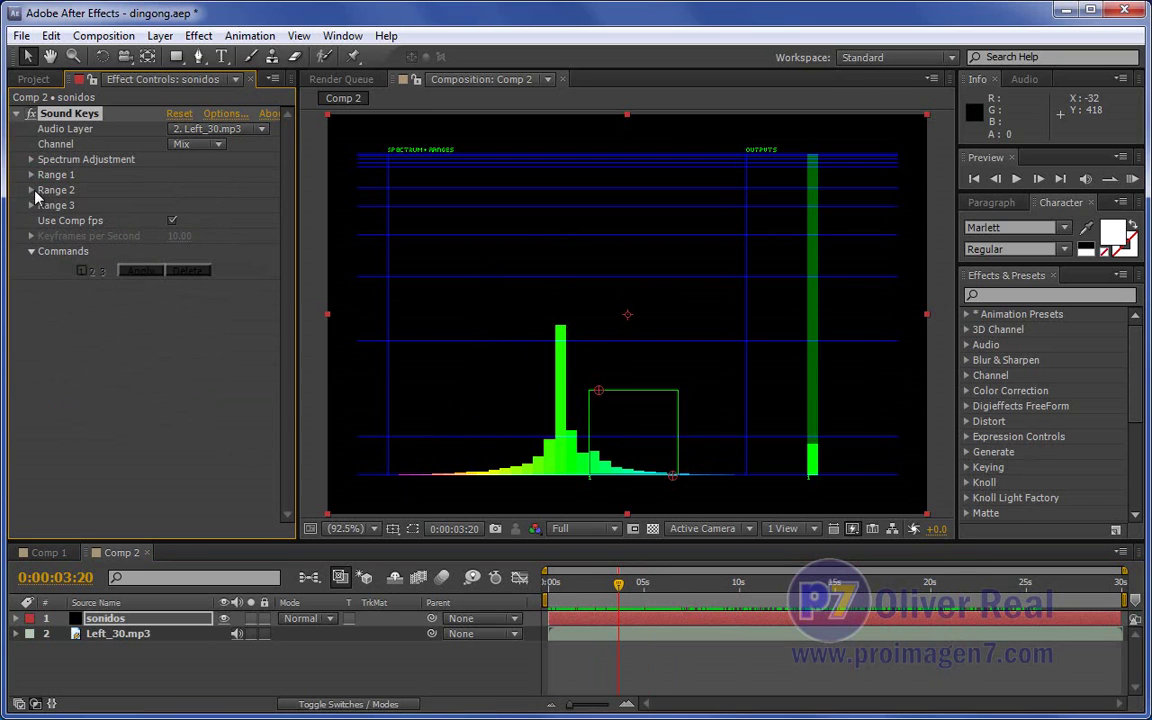
Activate Range 2 and shift its box left over the mid-spectrum peaks
{"action": "left_click", "coordinate": [31, 190]}
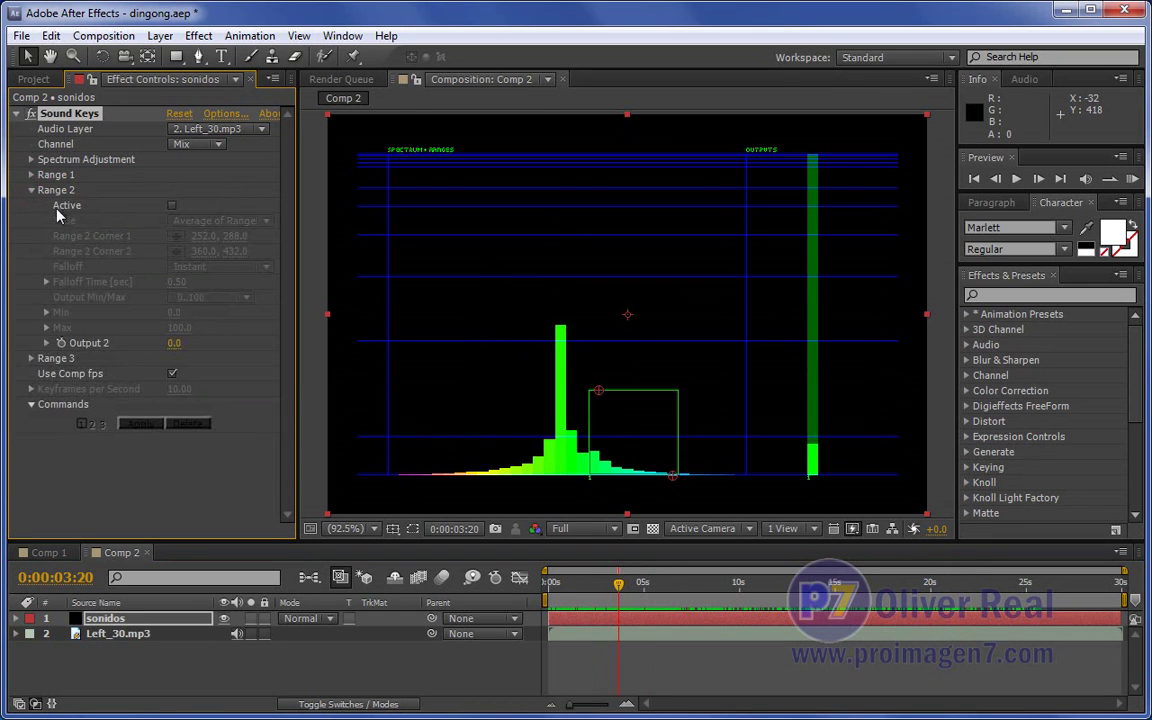
{"action": "left_click", "coordinate": [172, 206]}
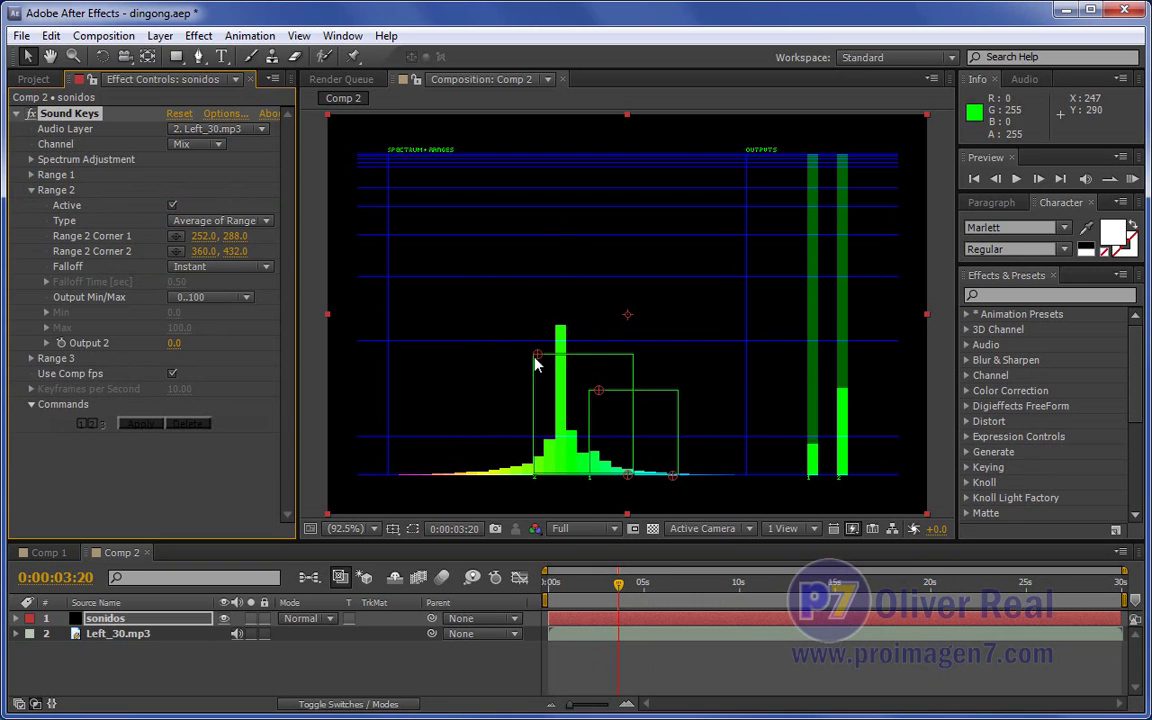
{"action": "left_click_drag", "start_coordinate": [536, 358], "coordinate": [523, 358]}
{"action": "left_click_drag", "start_coordinate": [627, 476], "coordinate": [587, 481]}
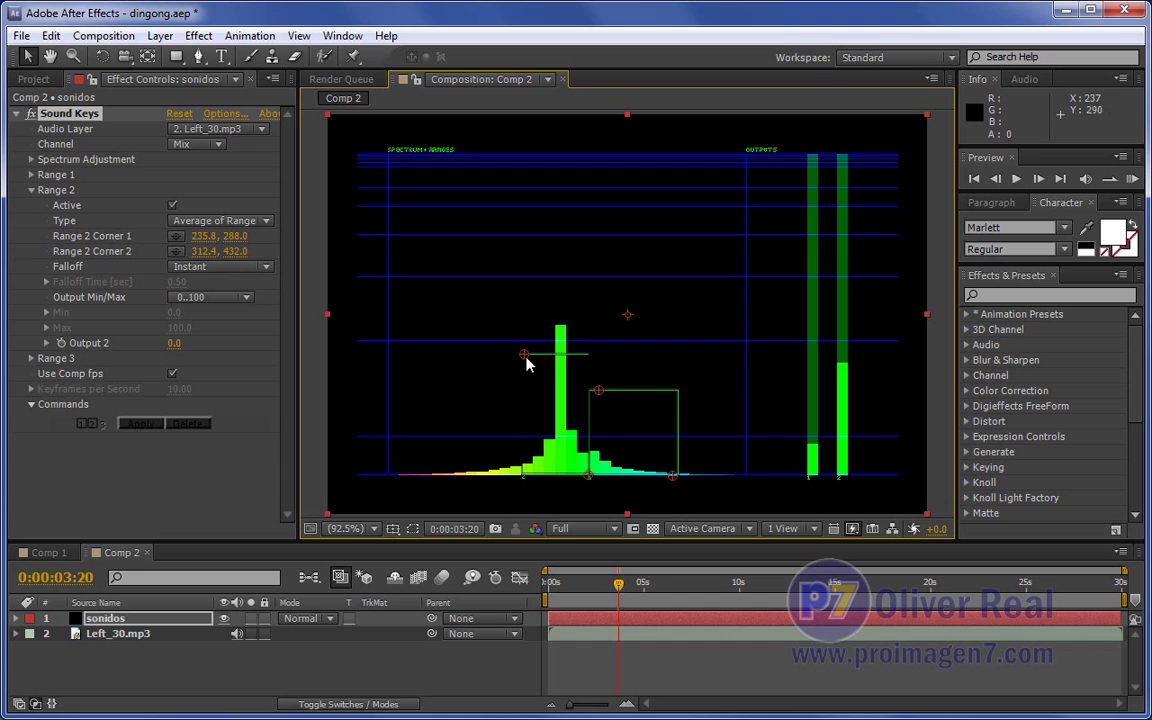
{"action": "left_click_drag", "start_coordinate": [523, 358], "coordinate": [519, 282]}
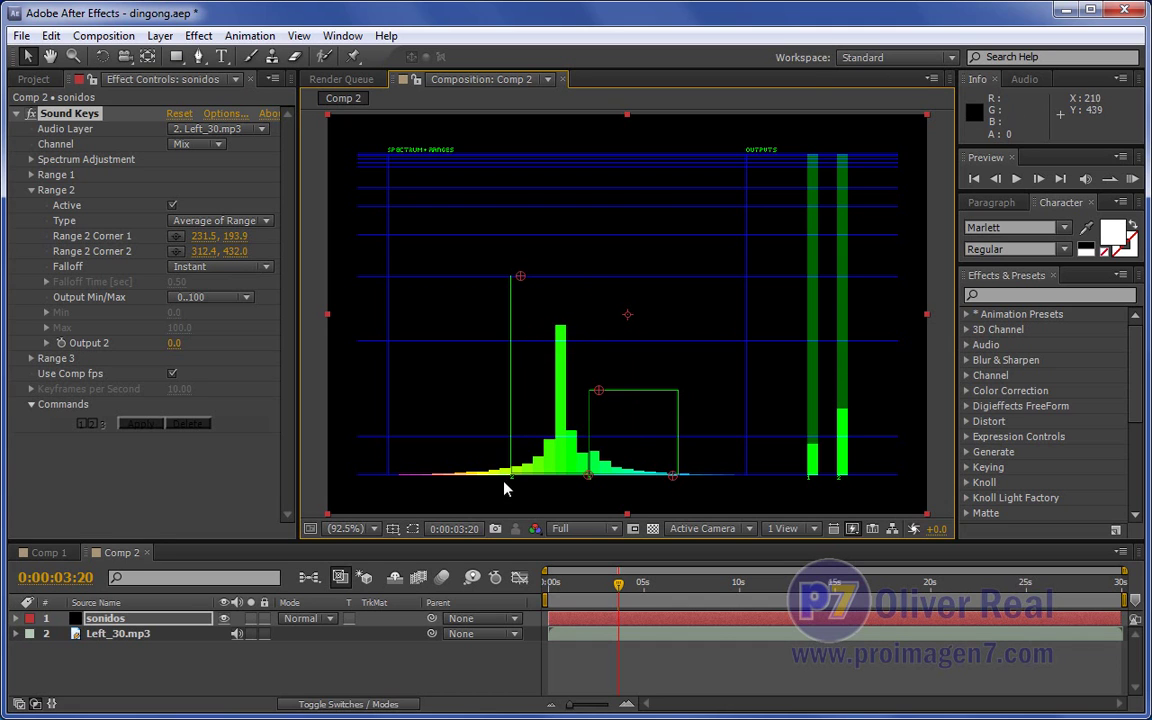
{"action": "left_click_drag", "start_coordinate": [577, 591], "coordinate": [822, 585]}
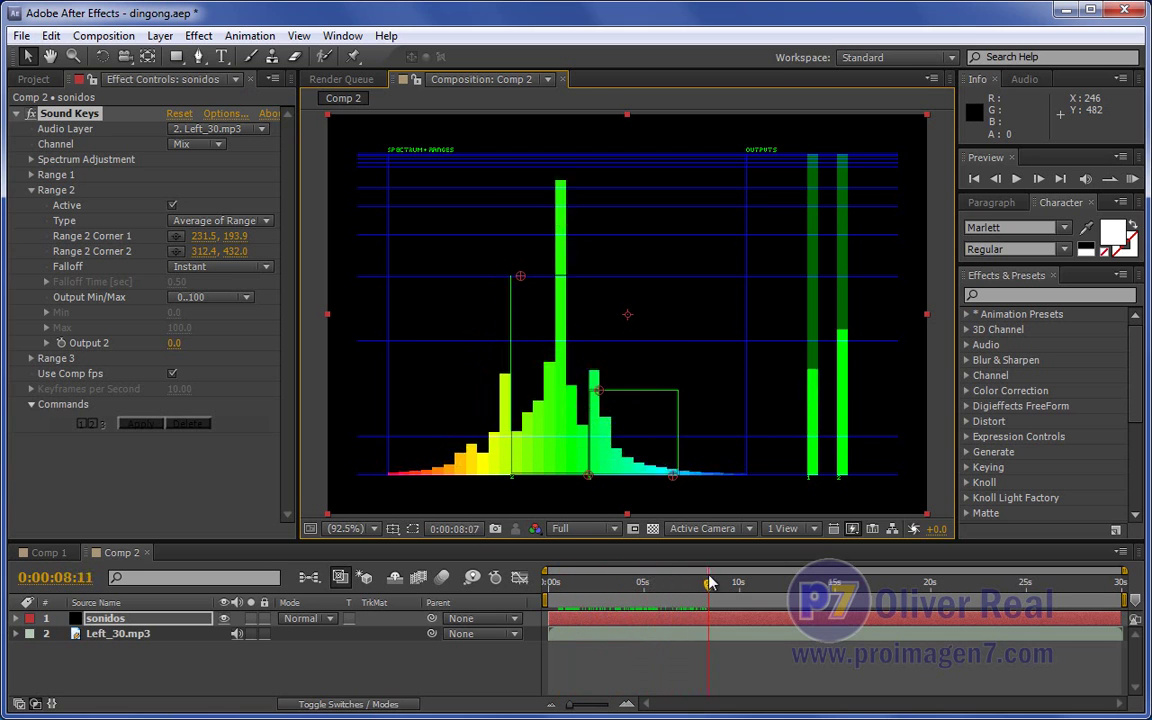
{"action": "mouse_move", "coordinate": [822, 585]}
{"action": "left_mouse_down"}
{"action": "mouse_move", "coordinate": [873, 583]}
{"action": "mouse_move", "coordinate": [802, 584]}
{"action": "left_mouse_up"}
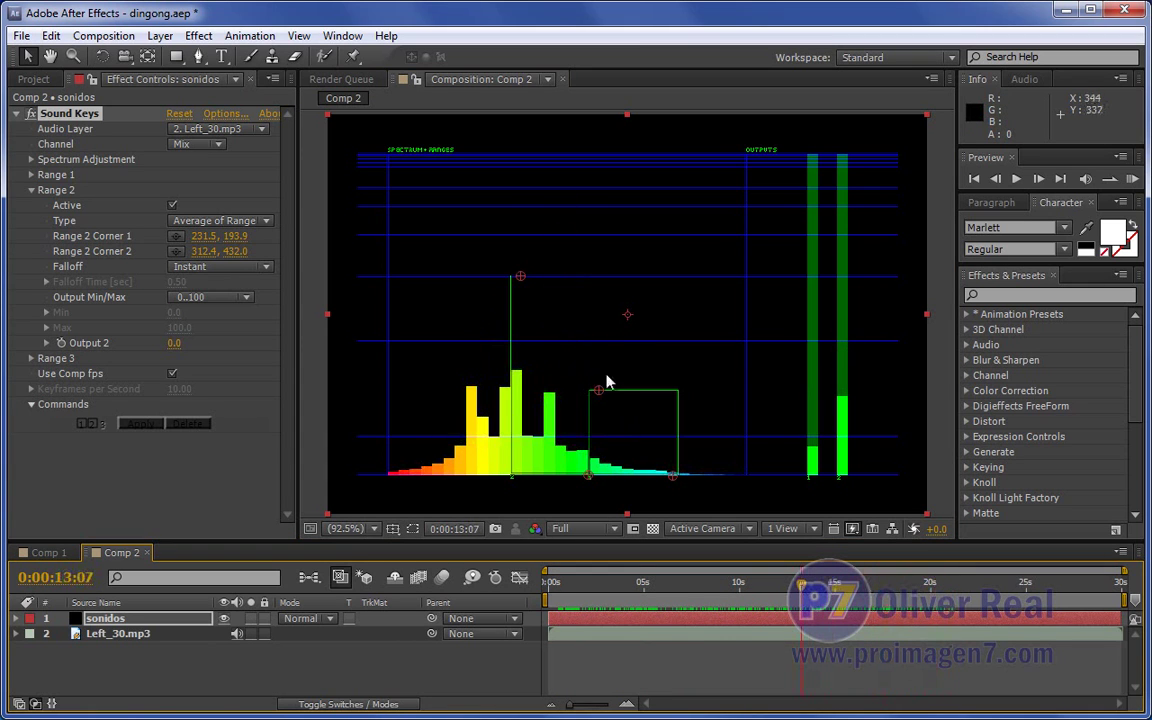
{"action": "left_click_drag", "start_coordinate": [519, 276], "coordinate": [515, 368]}
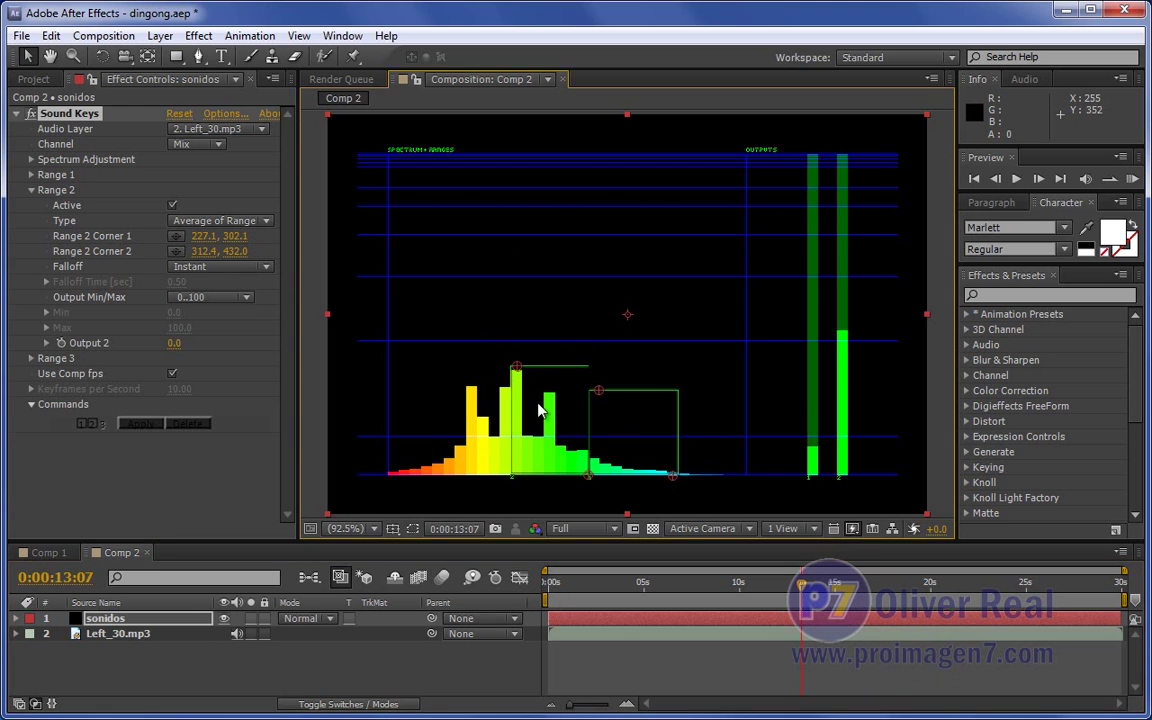
RAM-preview and refine Range 2 to span 229.3, 321.5 to 312.4, 432.0
{"action": "key", "text": "KP_0"}
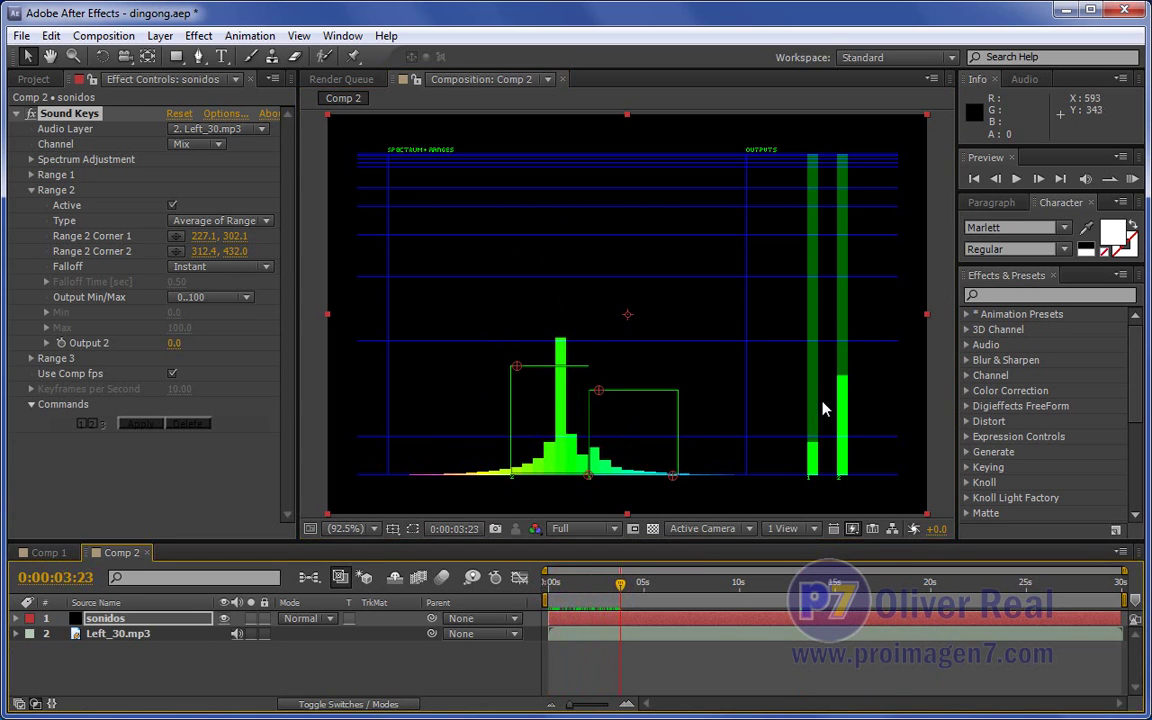
{"action": "left_click_drag", "start_coordinate": [622, 592], "coordinate": [725, 591]}
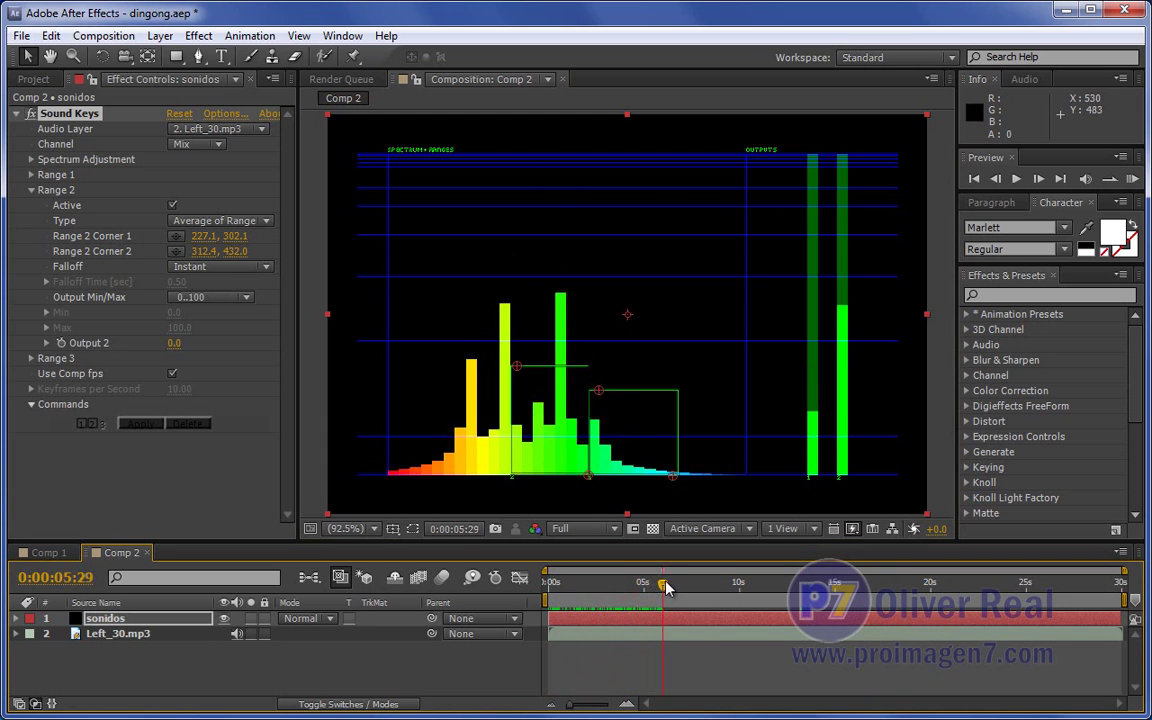
{"action": "left_click_drag", "start_coordinate": [725, 591], "coordinate": [832, 591]}
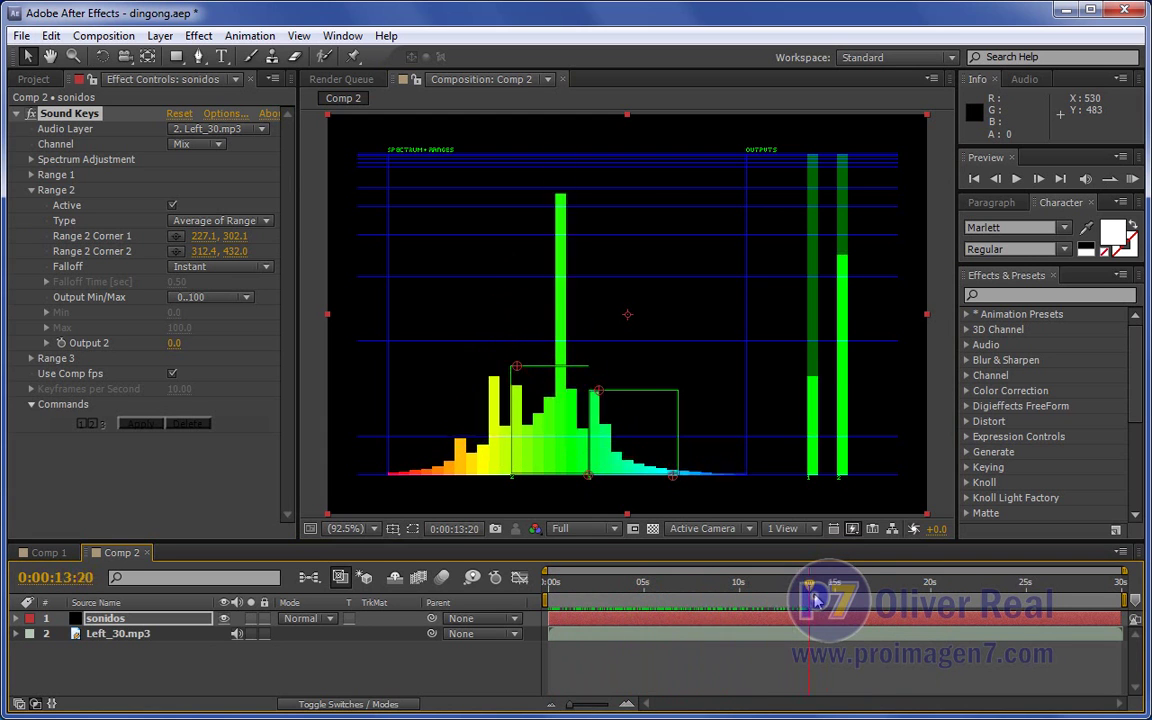
{"action": "left_click_drag", "start_coordinate": [516, 368], "coordinate": [518, 384]}
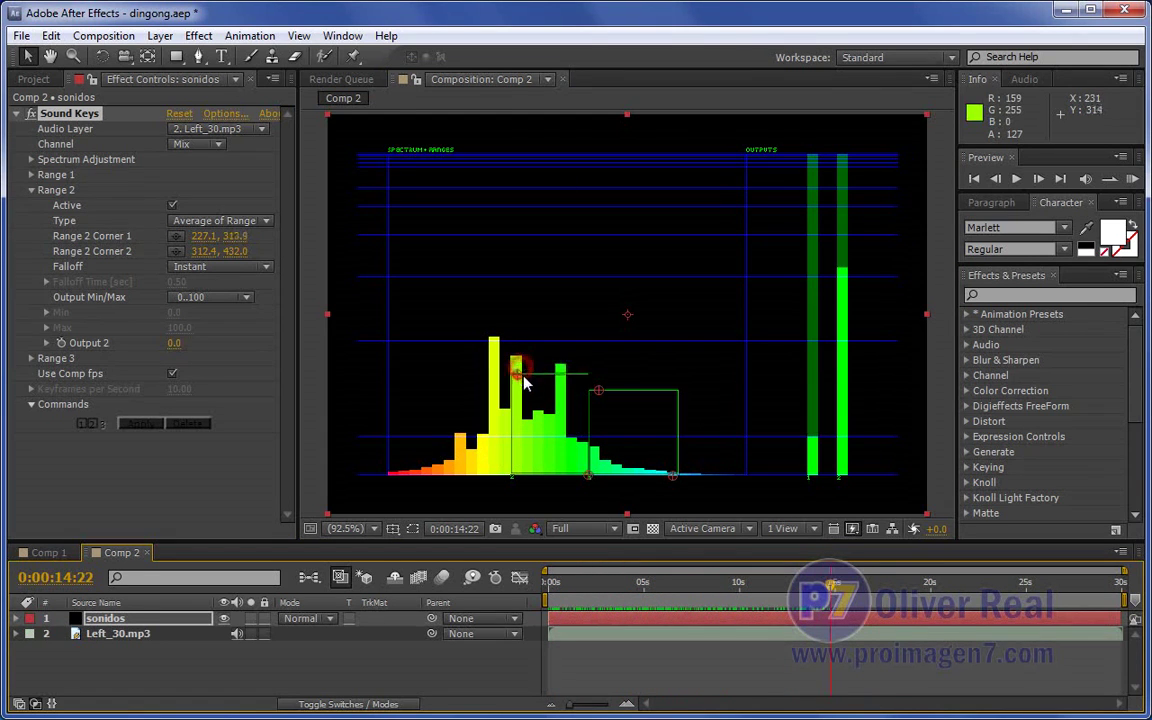
{"action": "left_click_drag", "start_coordinate": [832, 583], "coordinate": [692, 583]}
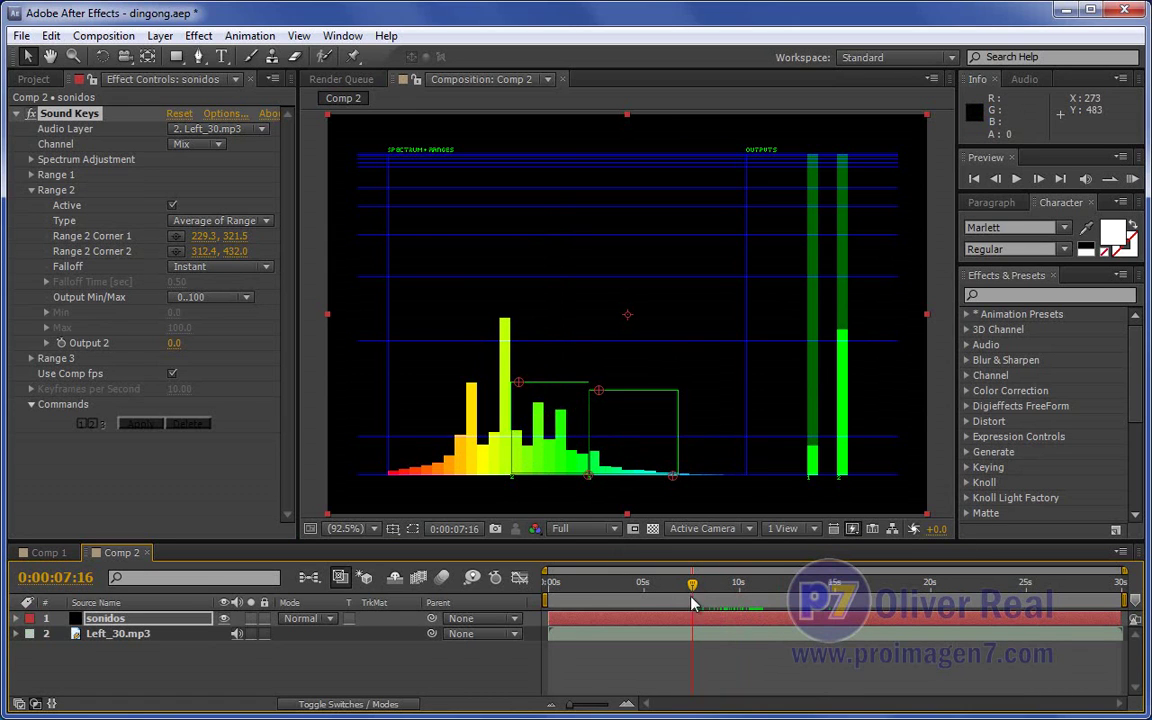
{"action": "mouse_move", "coordinate": [692, 604]}
{"action": "left_mouse_down"}
{"action": "mouse_move", "coordinate": [803, 588]}
{"action": "mouse_move", "coordinate": [848, 604]}
{"action": "left_mouse_up"}
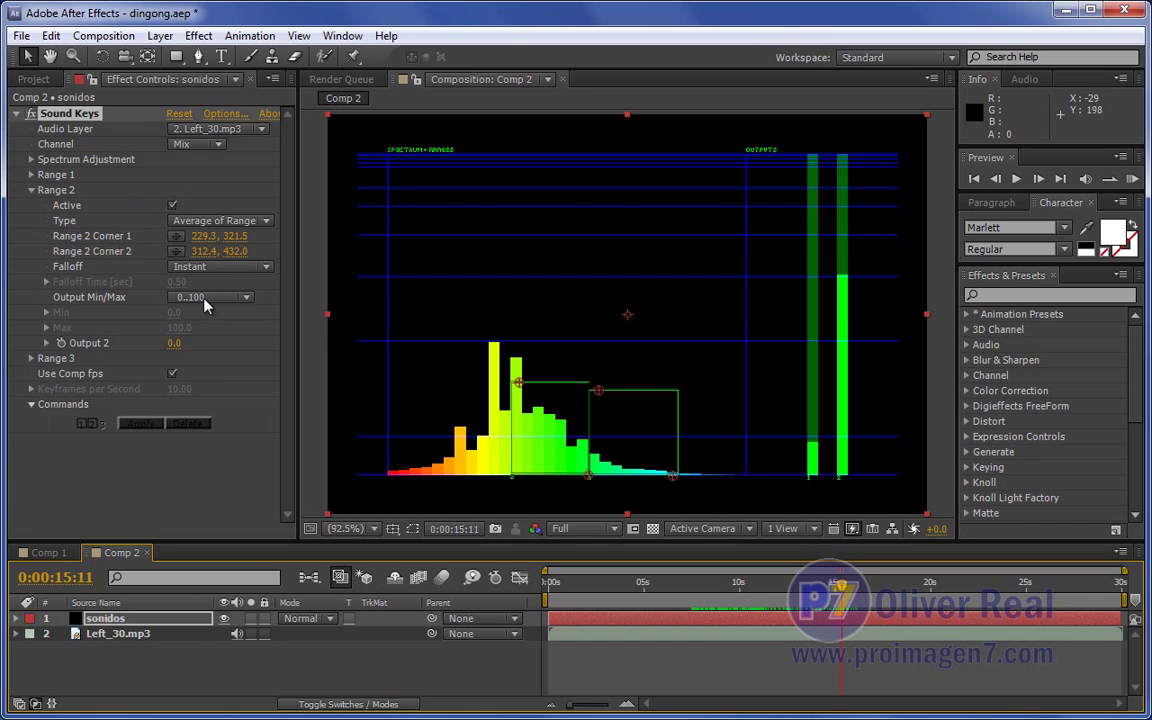
{"action": "left_click", "coordinate": [31, 190]}
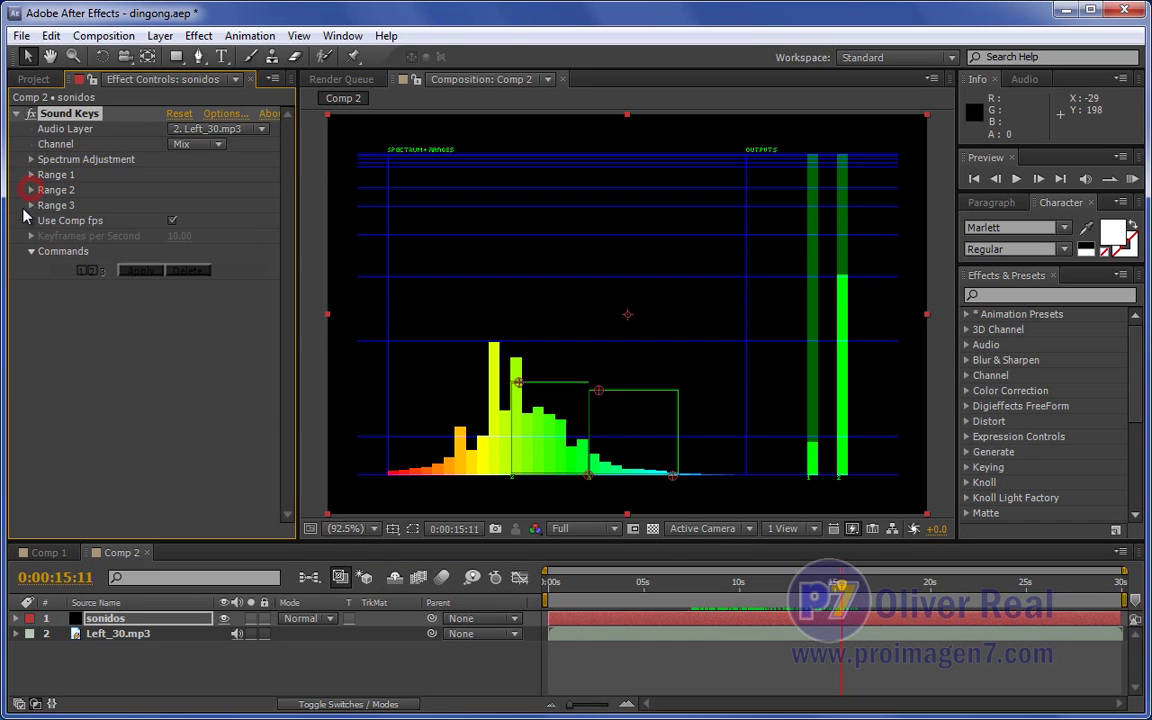
Activate Sound Keys Range 3 and stretch its box over the low-frequency bars
{"action": "left_click", "coordinate": [31, 205]}
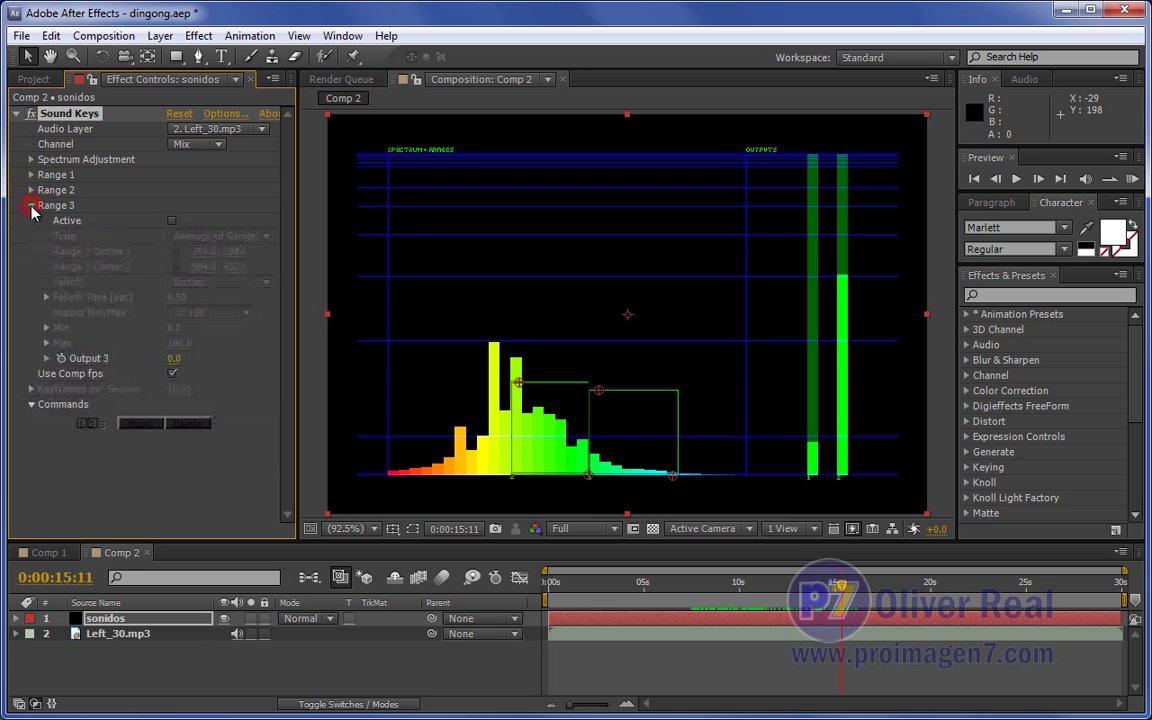
{"action": "left_click", "coordinate": [173, 221]}
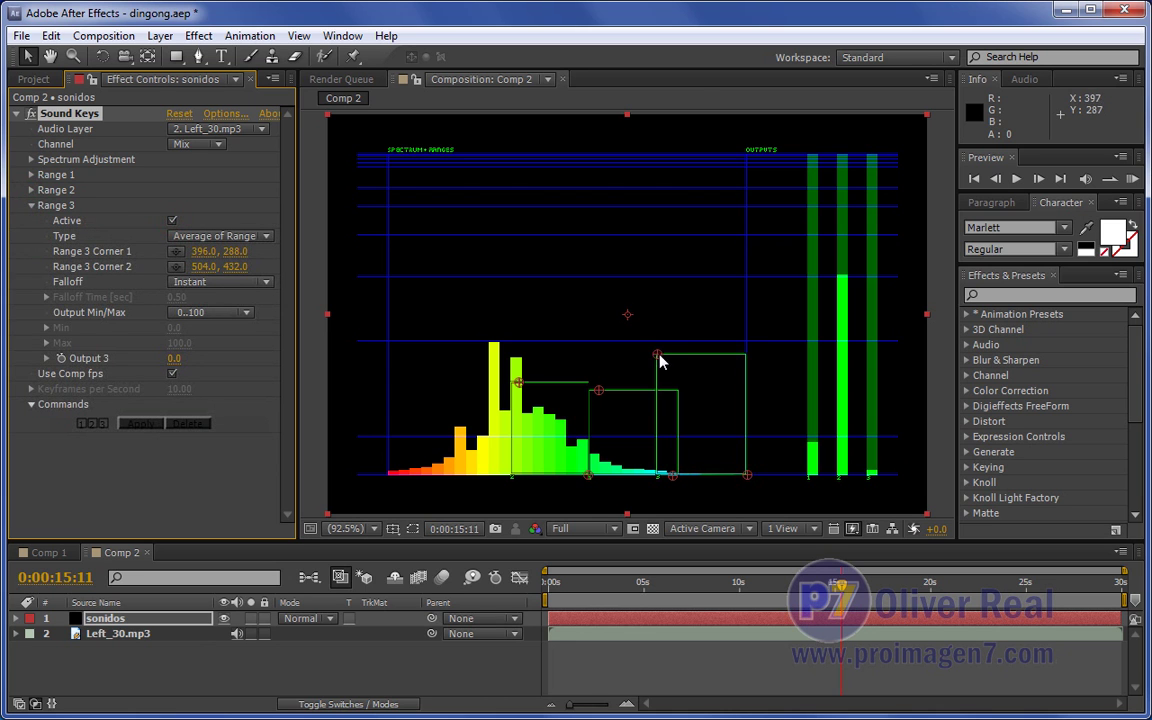
{"action": "left_click_drag", "start_coordinate": [659, 356], "coordinate": [426, 352]}
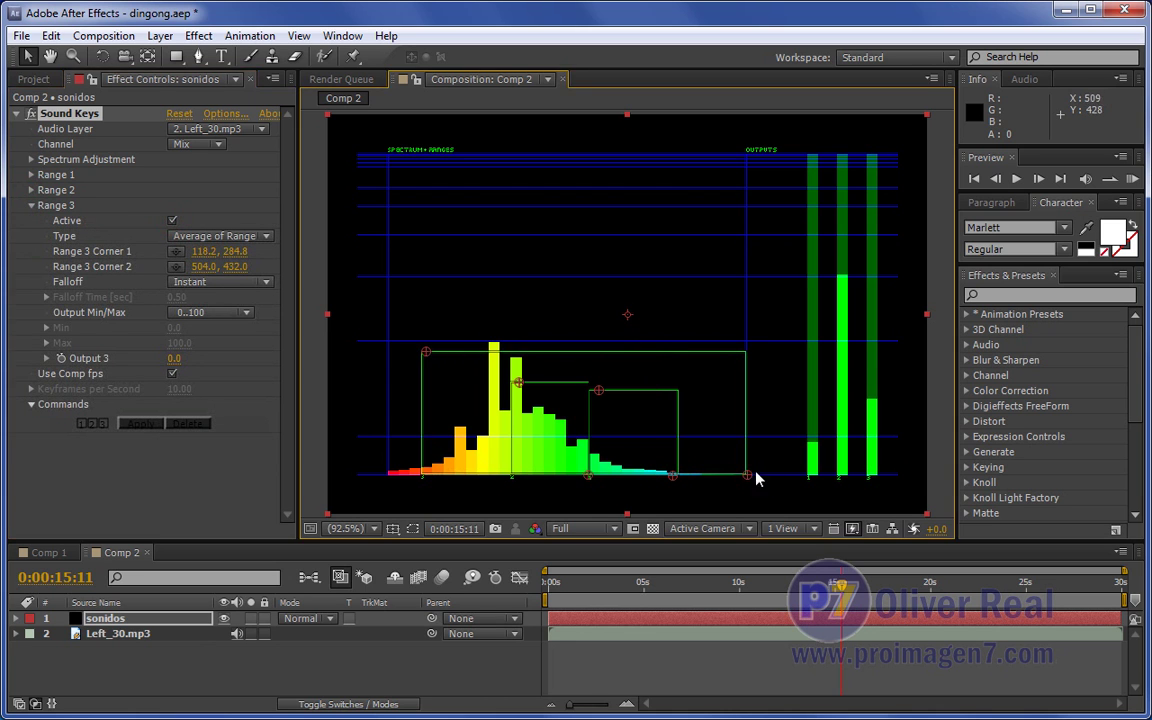
{"action": "left_click_drag", "start_coordinate": [747, 475], "coordinate": [505, 477]}
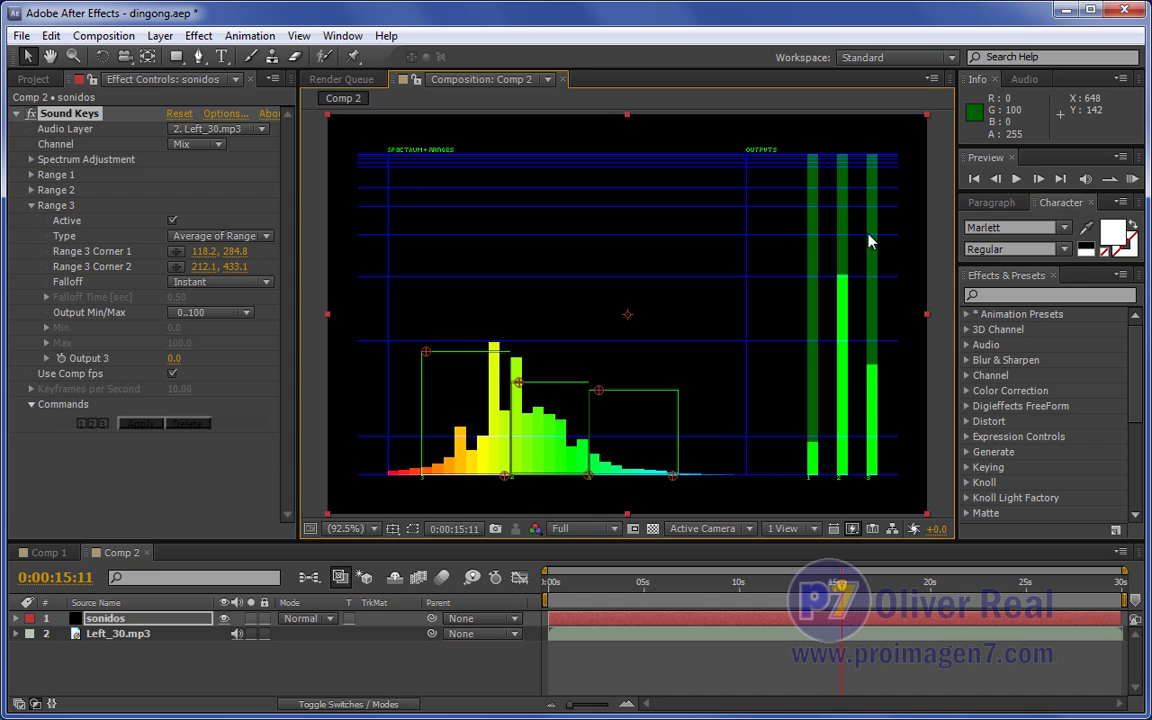
Lower Range 3's top corner to span 116.0, 313.9 to 212.1, 433.1, then preview the outputs
{"action": "mouse_move", "coordinate": [609, 584]}
{"action": "left_mouse_down"}
{"action": "mouse_move", "coordinate": [560, 588]}
{"action": "mouse_move", "coordinate": [1008, 598]}
{"action": "left_mouse_up"}
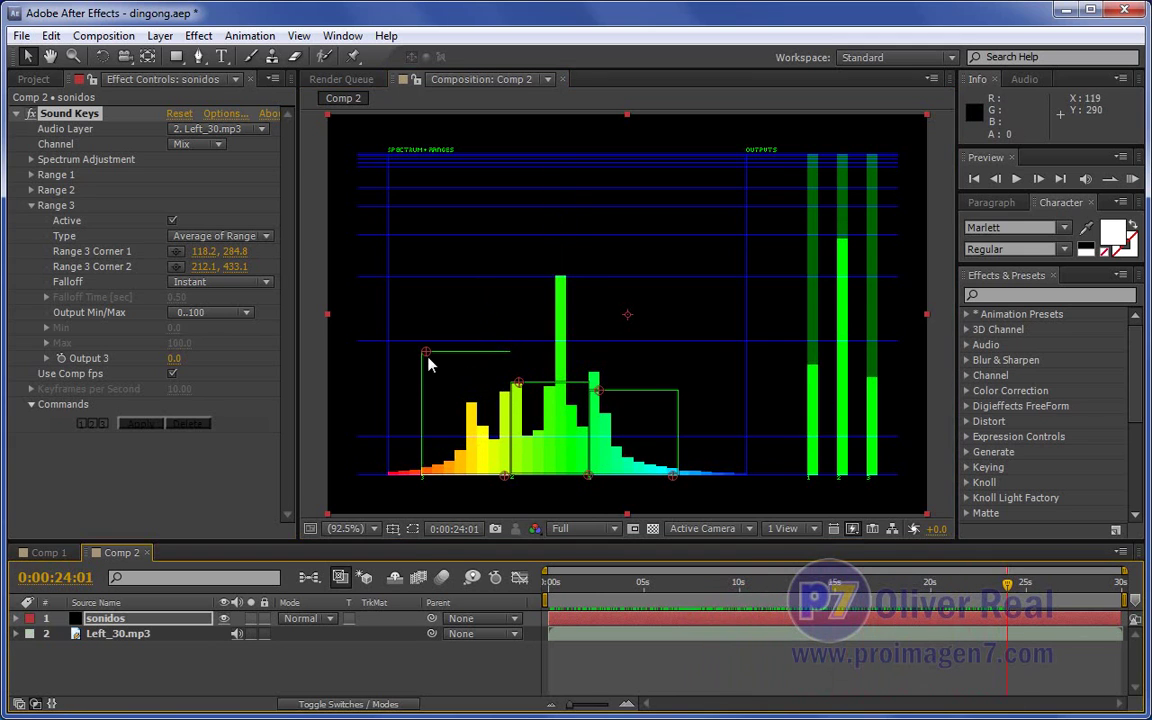
{"action": "left_click_drag", "start_coordinate": [425, 352], "coordinate": [424, 378]}
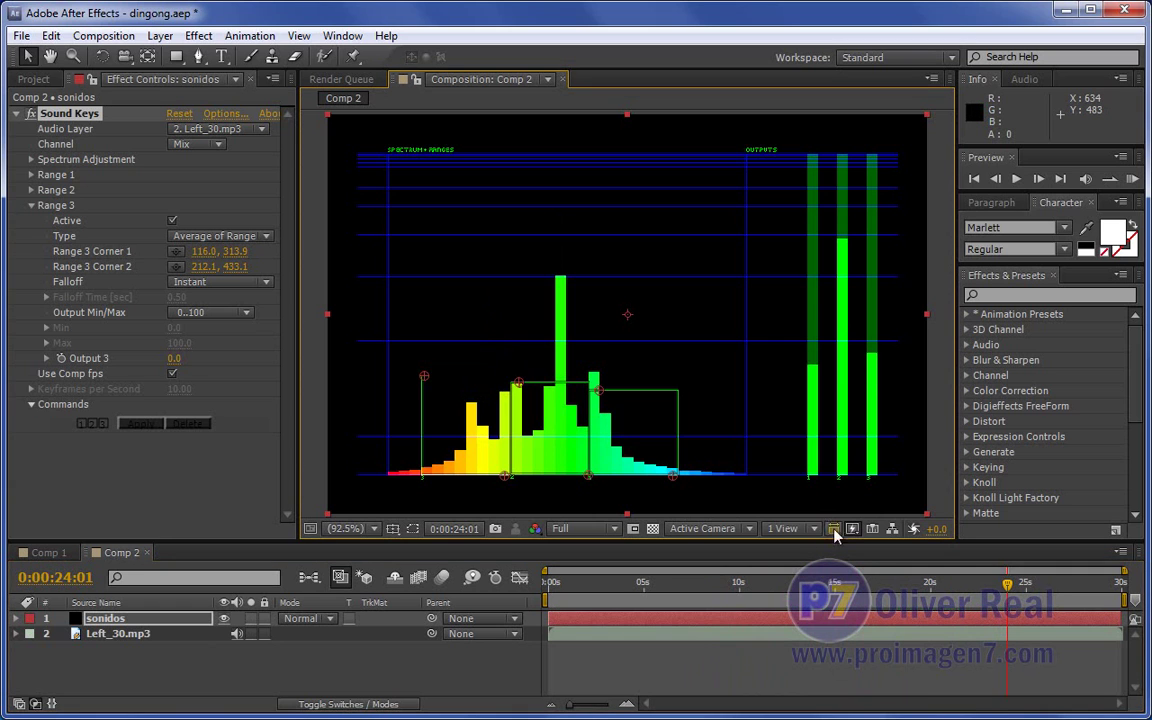
{"action": "left_click_drag", "start_coordinate": [566, 588], "coordinate": [962, 606]}
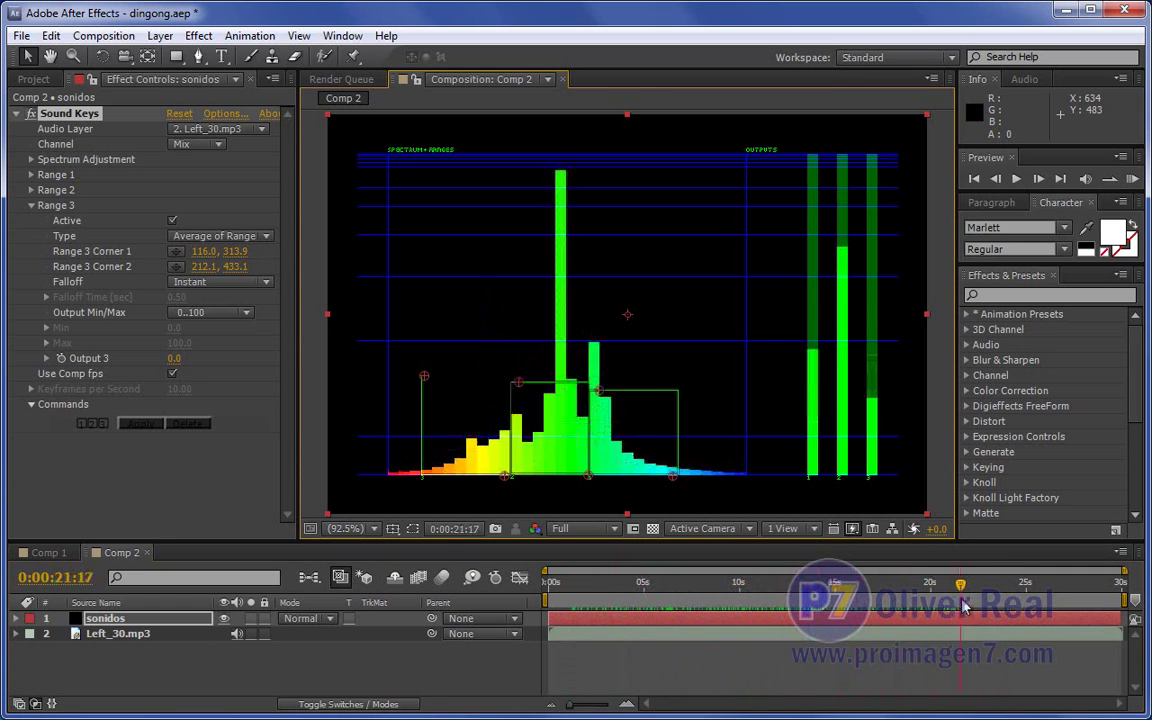
{"action": "left_click_drag", "start_coordinate": [962, 606], "coordinate": [512, 592]}
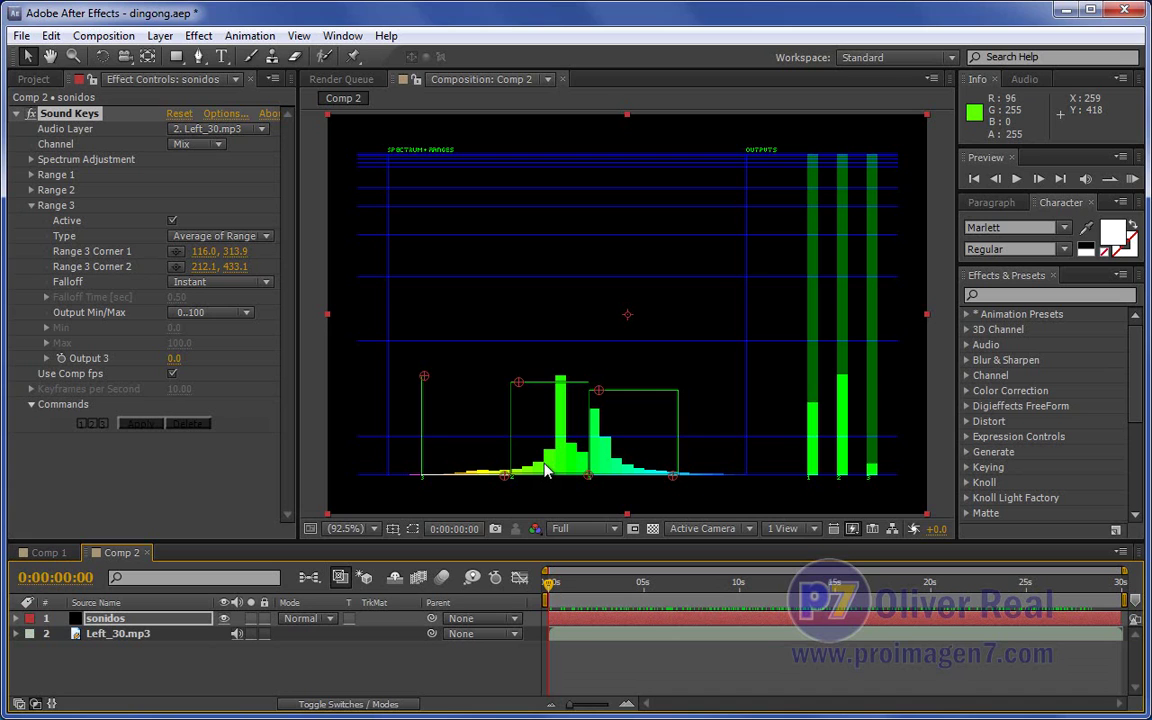
{"action": "key", "text": "KP_0"}
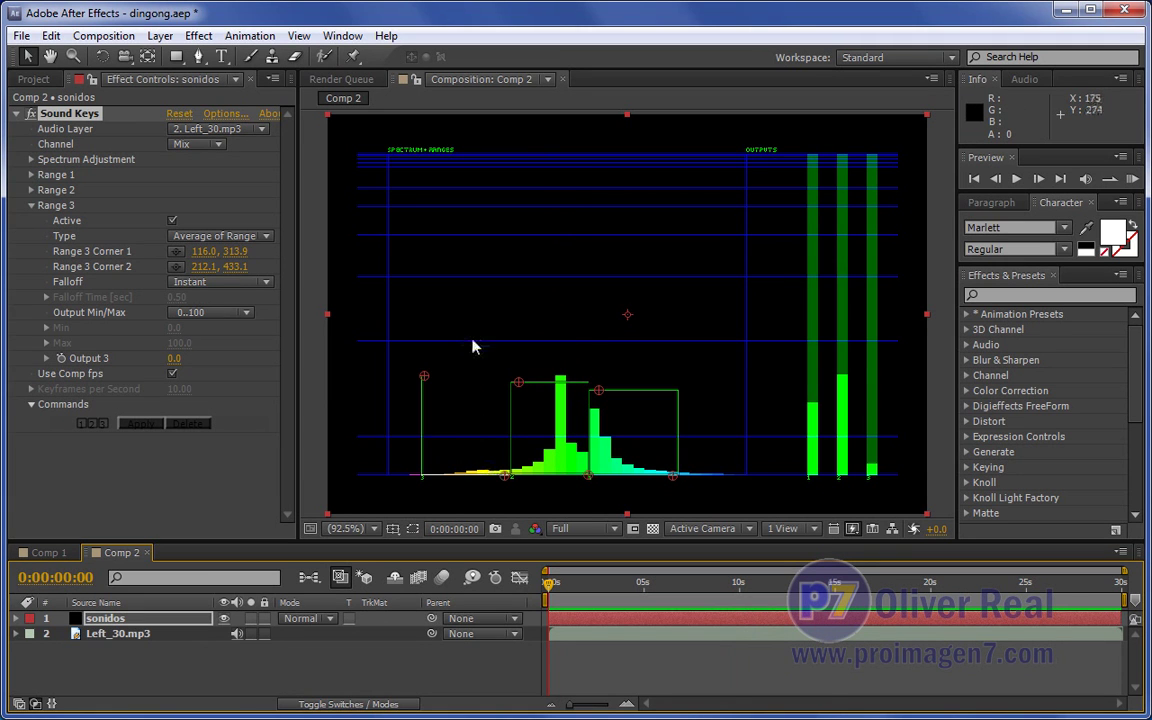
{"action": "left_click_drag", "start_coordinate": [563, 597], "coordinate": [602, 599]}
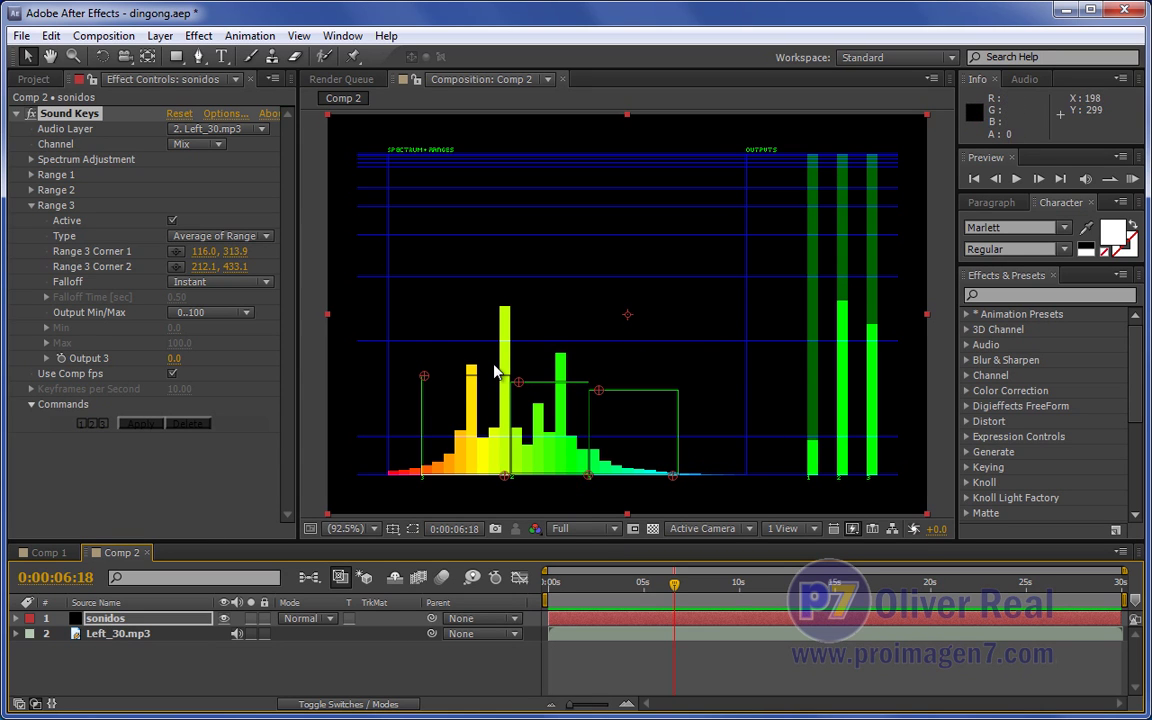
{"action": "left_click", "coordinate": [110, 619]}
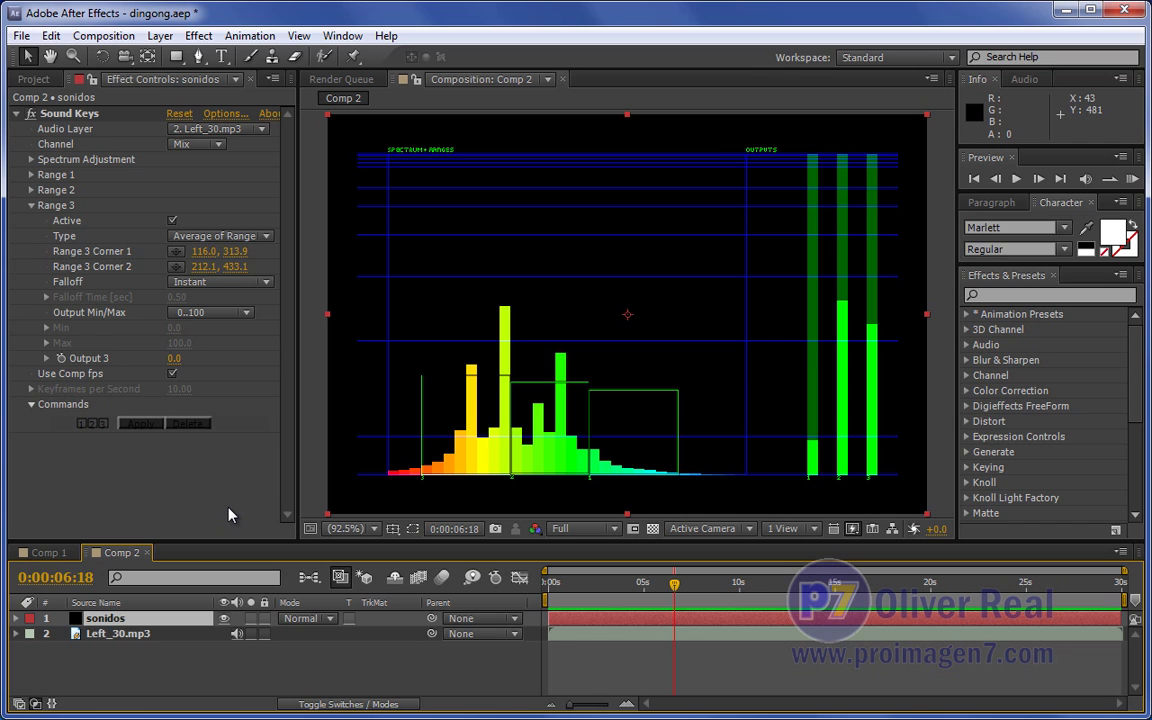
{"action": "left_click", "coordinate": [135, 424]}
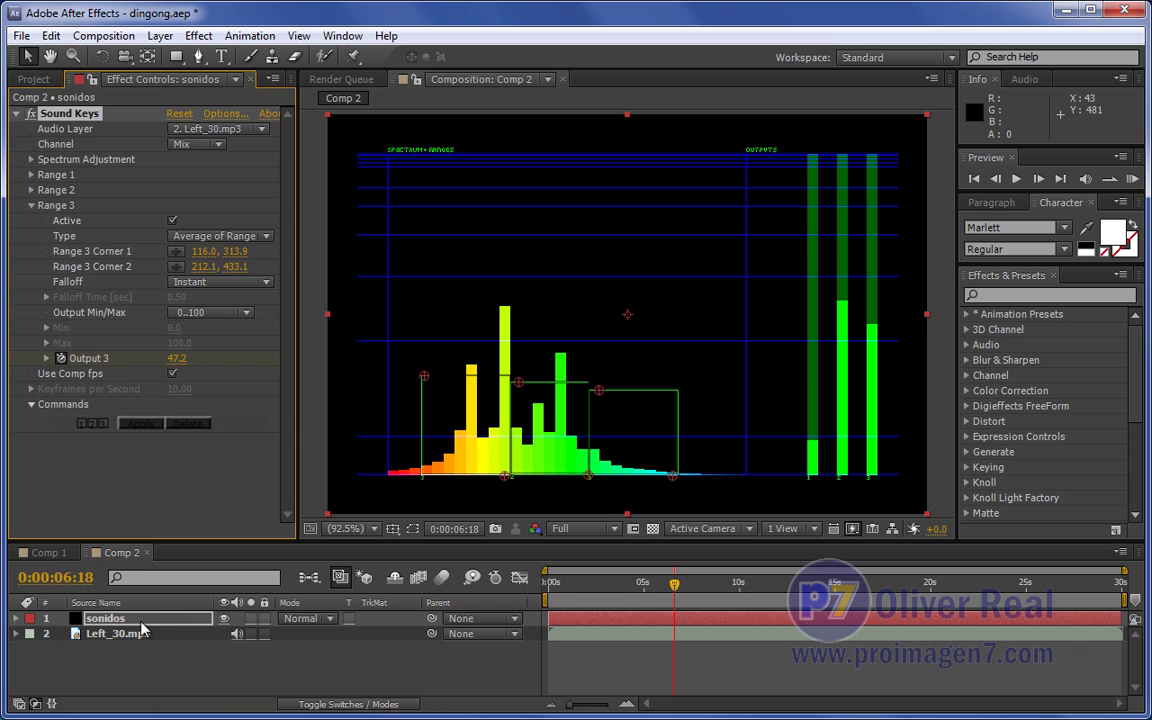
{"action": "left_click", "coordinate": [100, 620]}
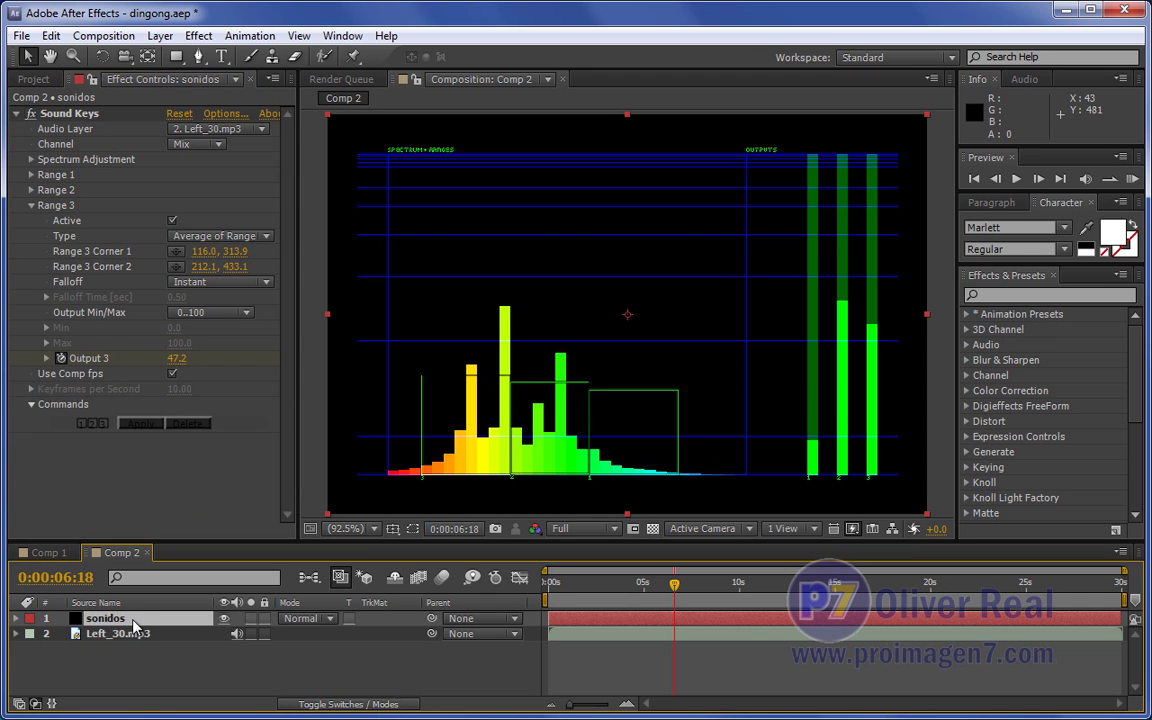
{"action": "key", "text": "u"}
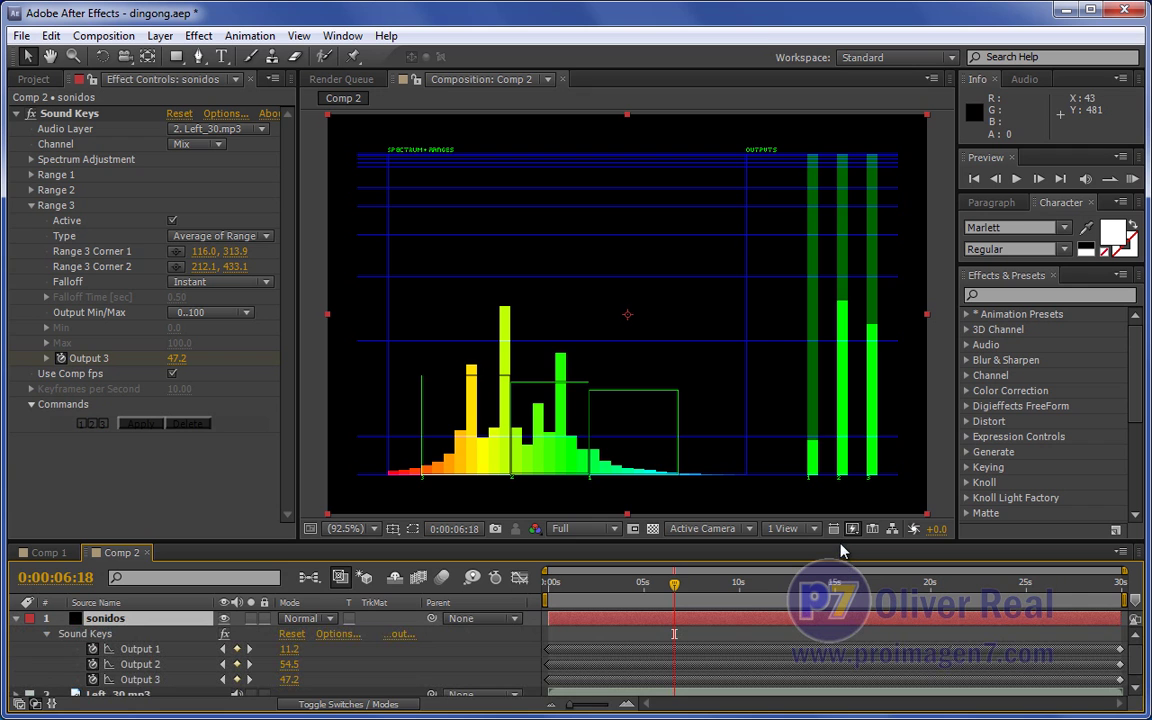
Play the sonidos outputs, stop near 0:00:13:23 reading 25.8, 77.1 and 37.0, then deselect the layer
{"action": "left_click_drag", "start_coordinate": [841, 548], "coordinate": [841, 515]}
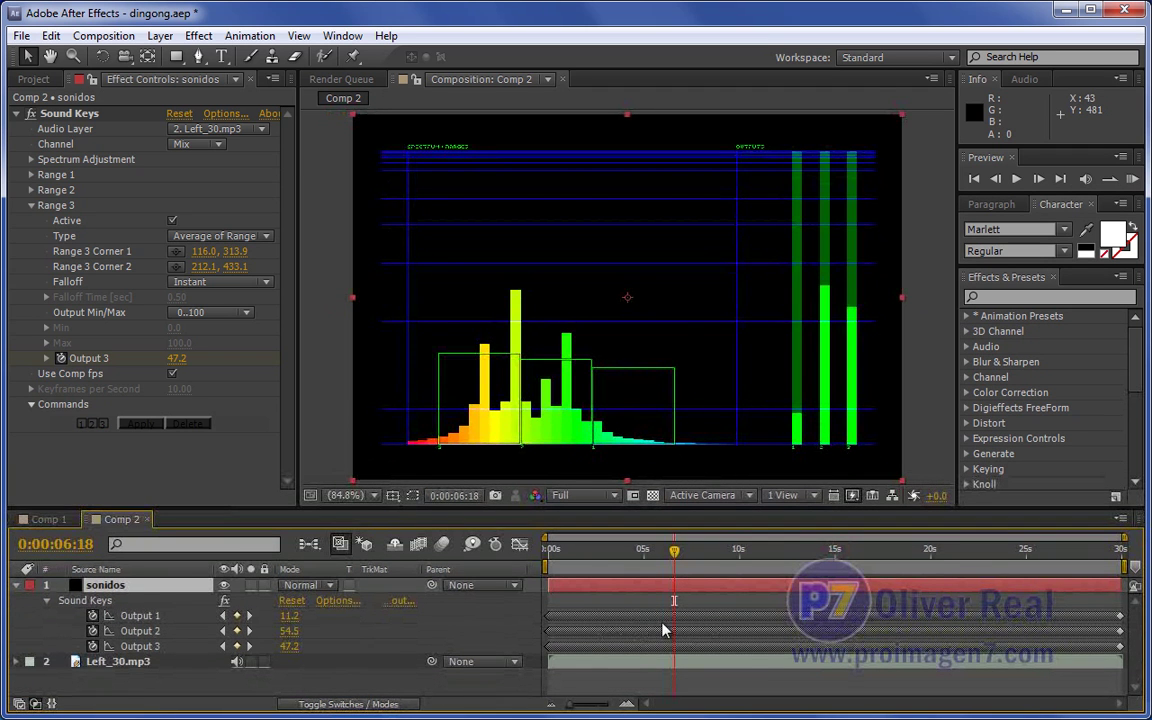
{"action": "key", "text": "space"}
{"action": "key", "text": "space"}
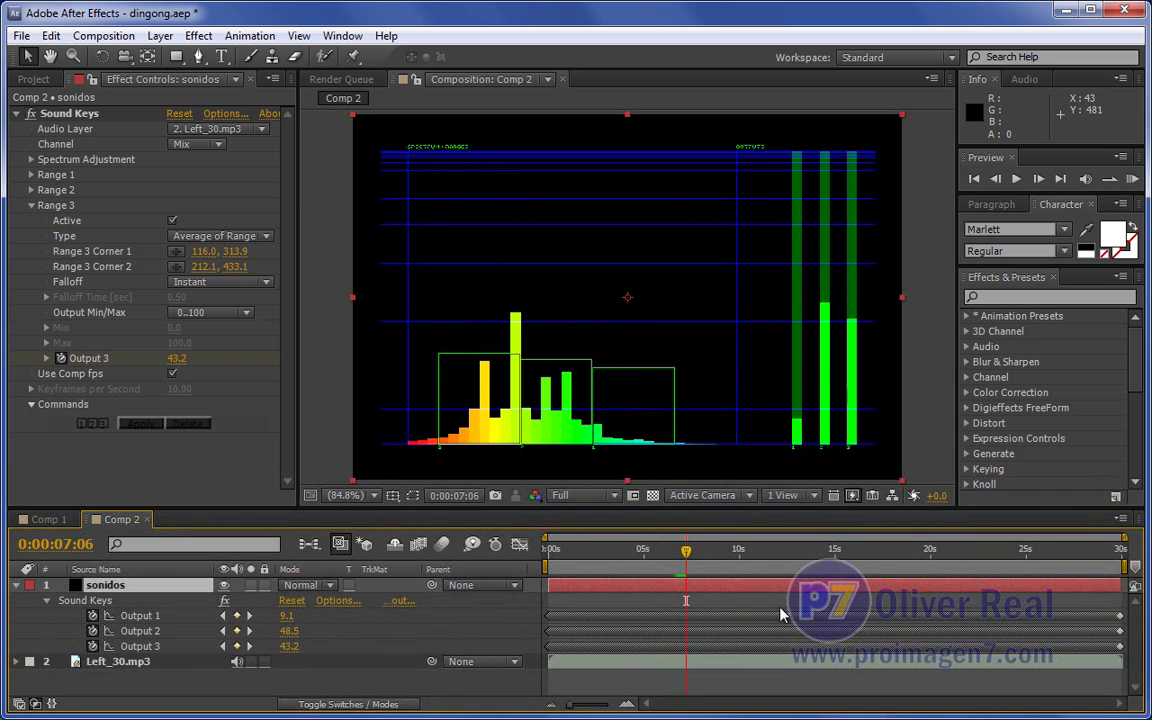
{"action": "key", "text": "space"}
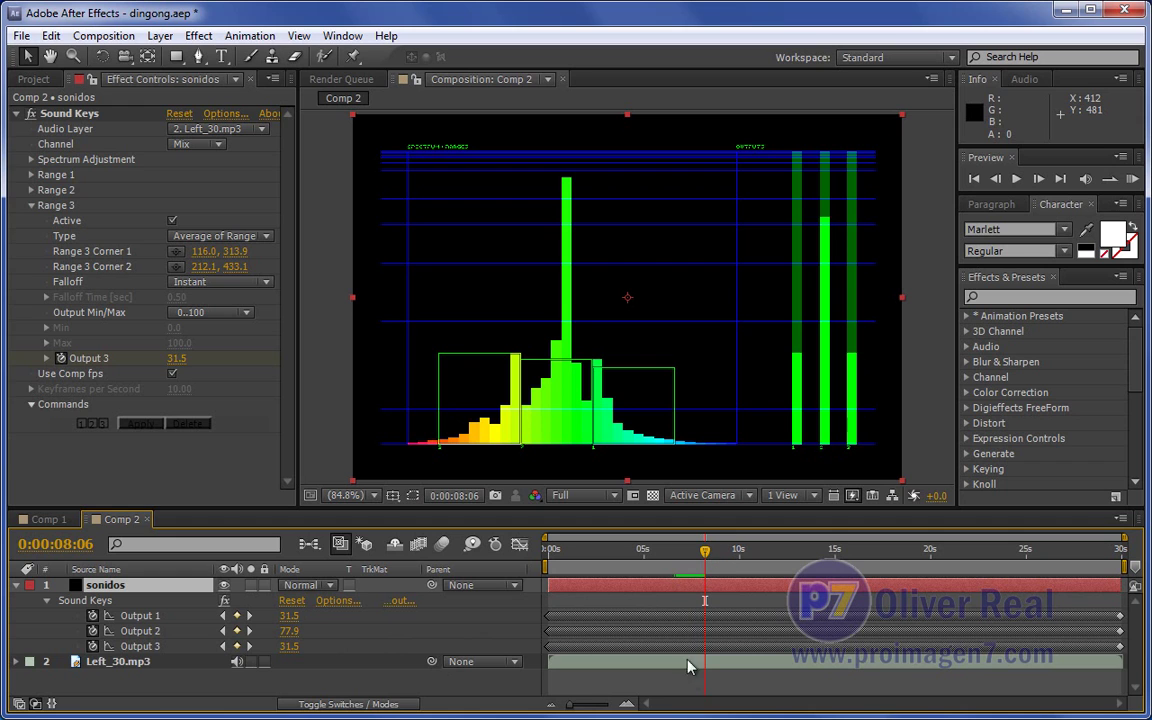
{"action": "left_click_drag", "start_coordinate": [705, 552], "coordinate": [787, 560]}
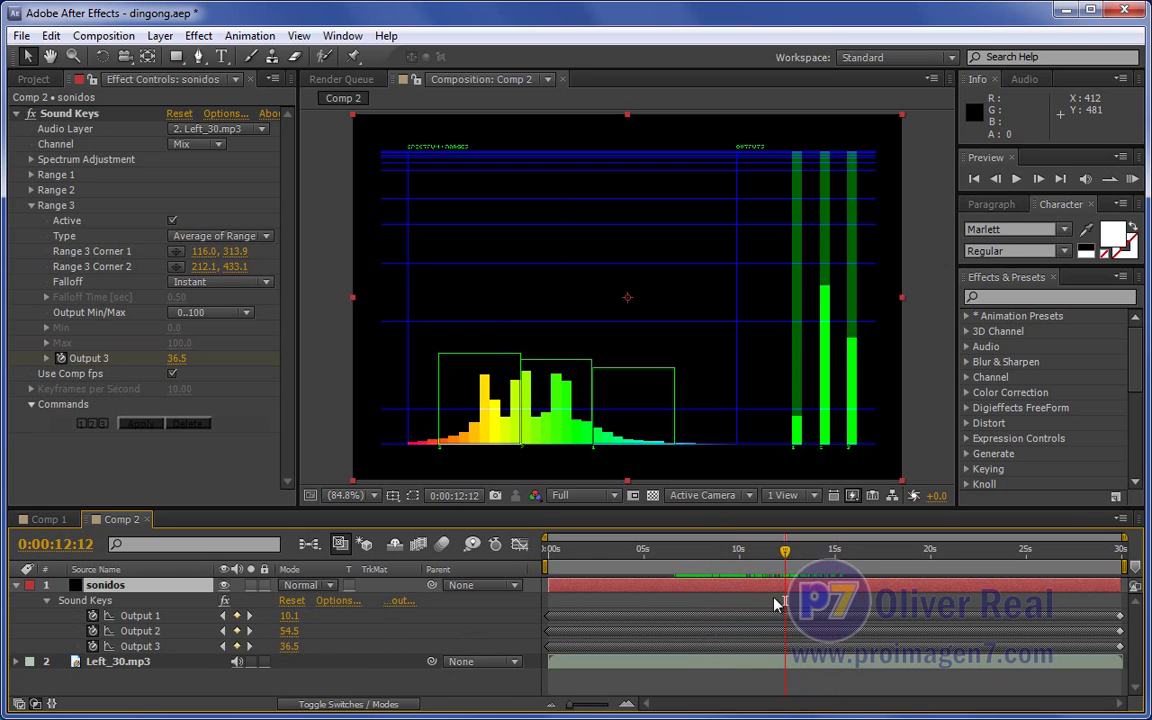
{"action": "left_click_drag", "start_coordinate": [786, 551], "coordinate": [811, 562]}
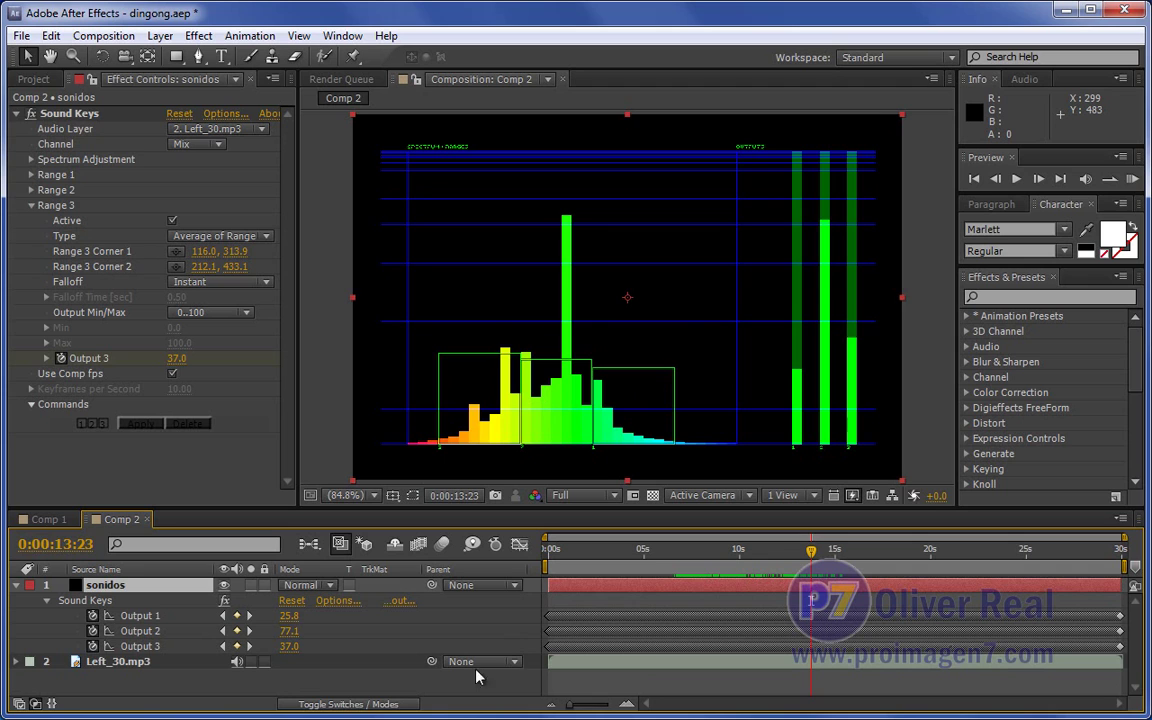
{"action": "left_click", "coordinate": [405, 624]}
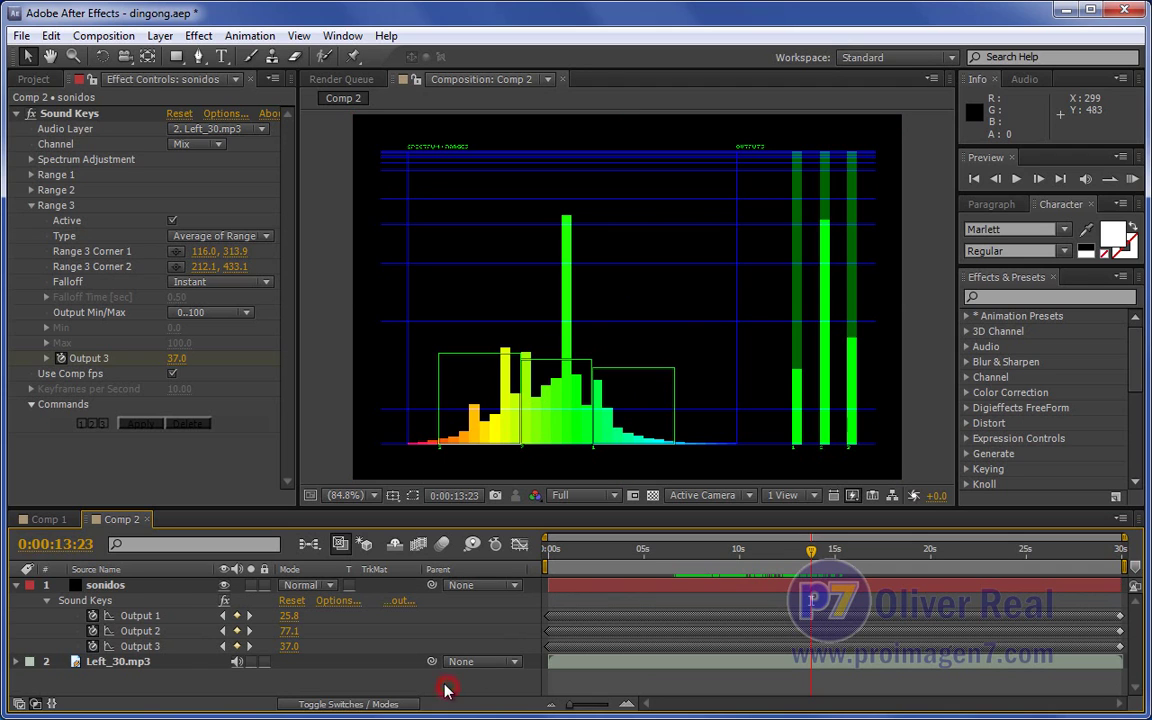
Add a 720×480 black comp-sized solid named 'rango1 agudos' above sonidos
{"action": "right_click", "coordinate": [353, 688]}
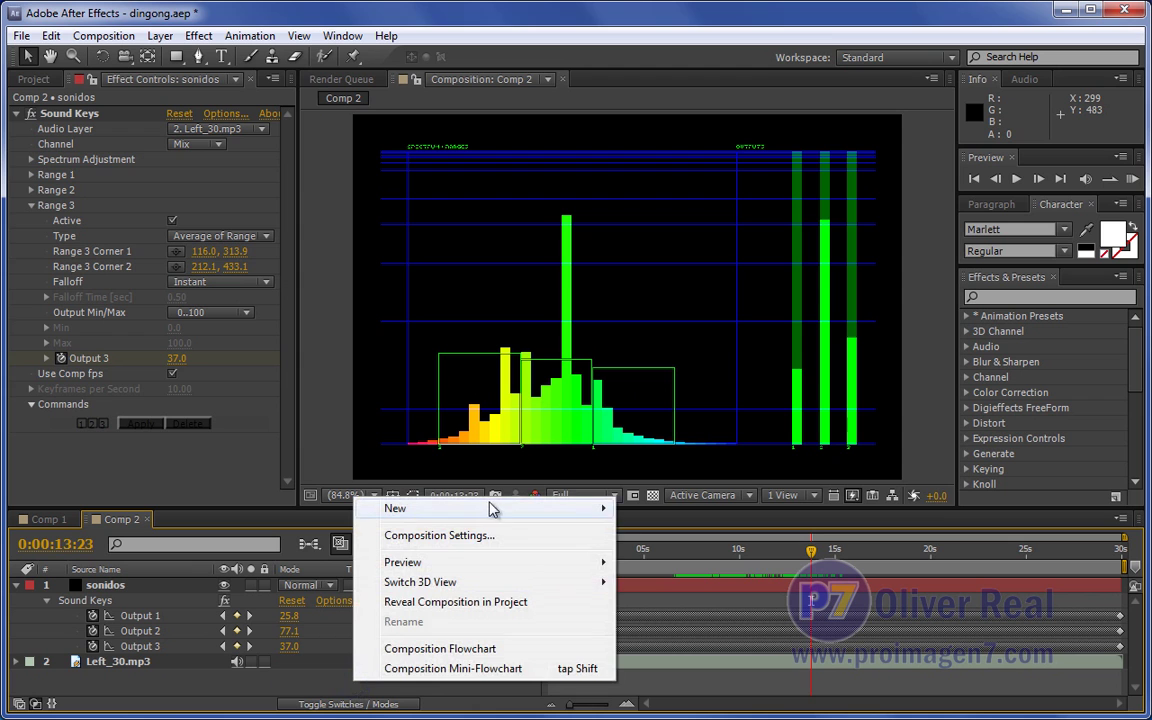
{"action": "mouse_move", "coordinate": [491, 509]}
{"action": "left_click", "coordinate": [679, 562]}
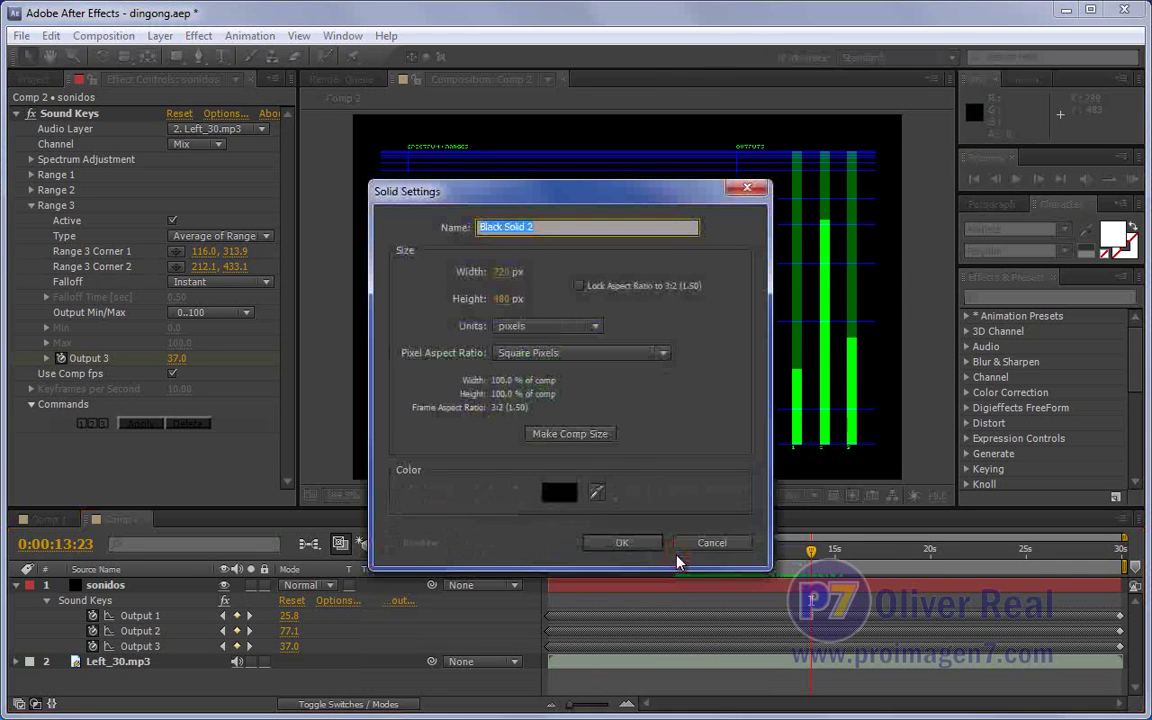
{"action": "type", "text": "rango1 agudos"}
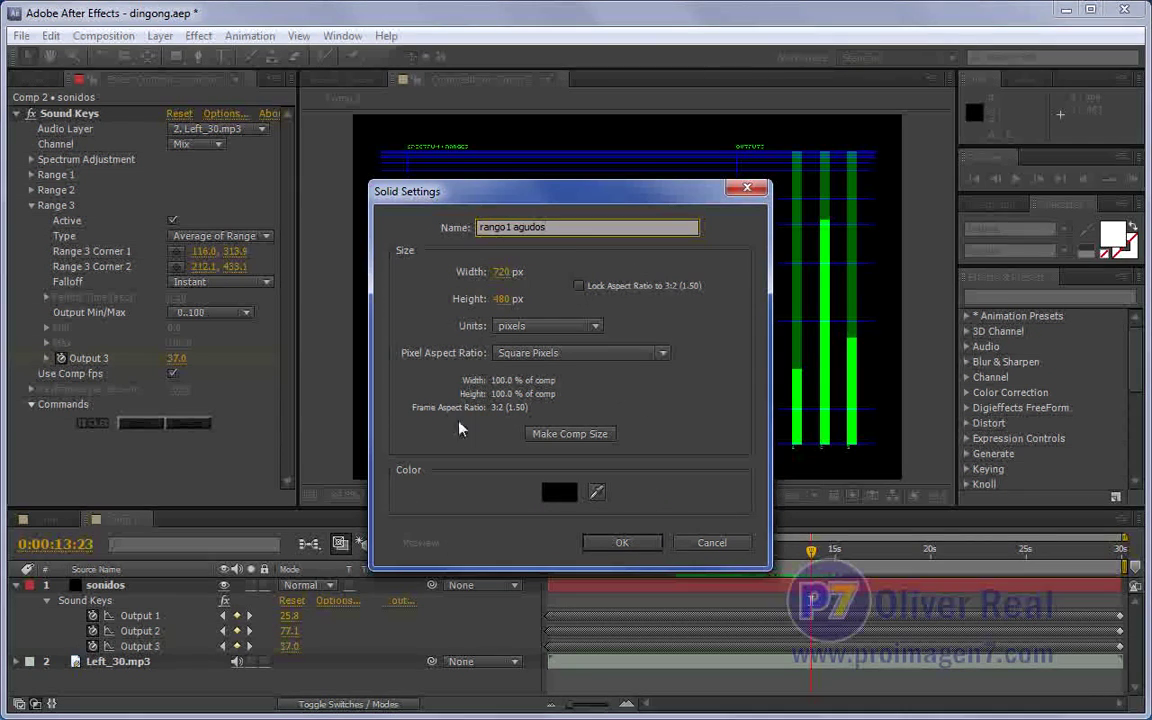
{"action": "left_click", "coordinate": [549, 436]}
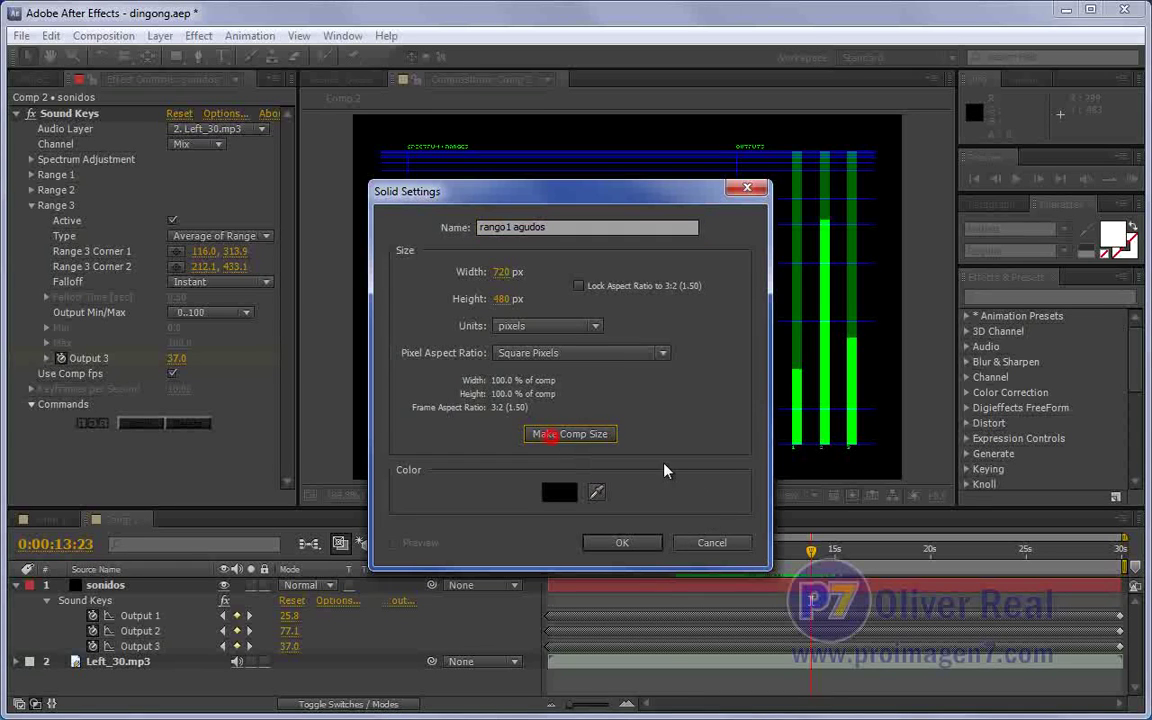
{"action": "left_click", "coordinate": [617, 543]}
{"action": "key", "text": "Return"}
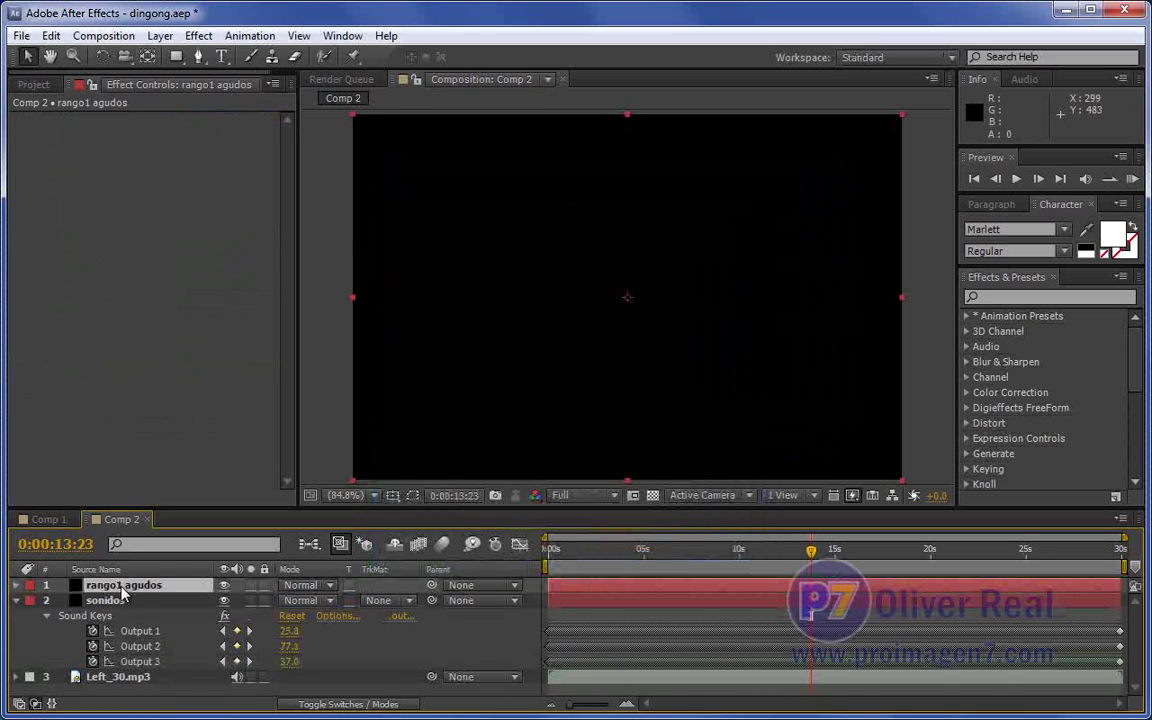
Apply Trapcode Particular to the rango1 agudos solid
{"action": "key", "text": "Return"}
{"action": "left_click", "coordinate": [198, 36]}
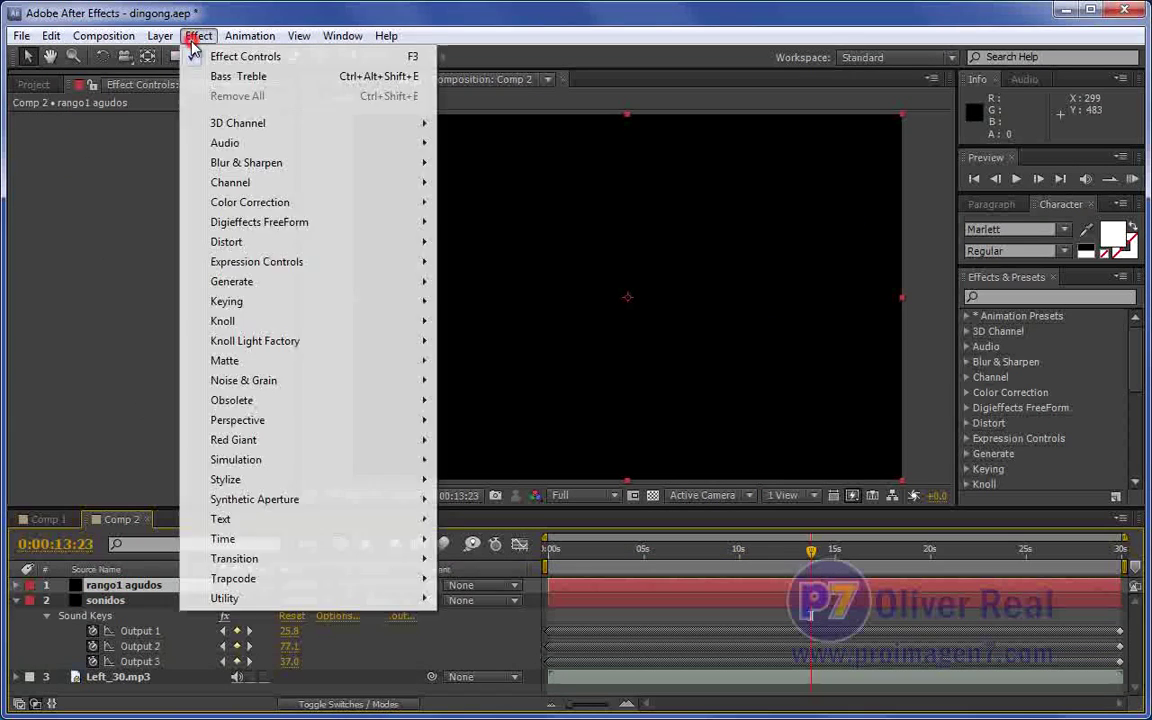
{"action": "mouse_move", "coordinate": [340, 580]}
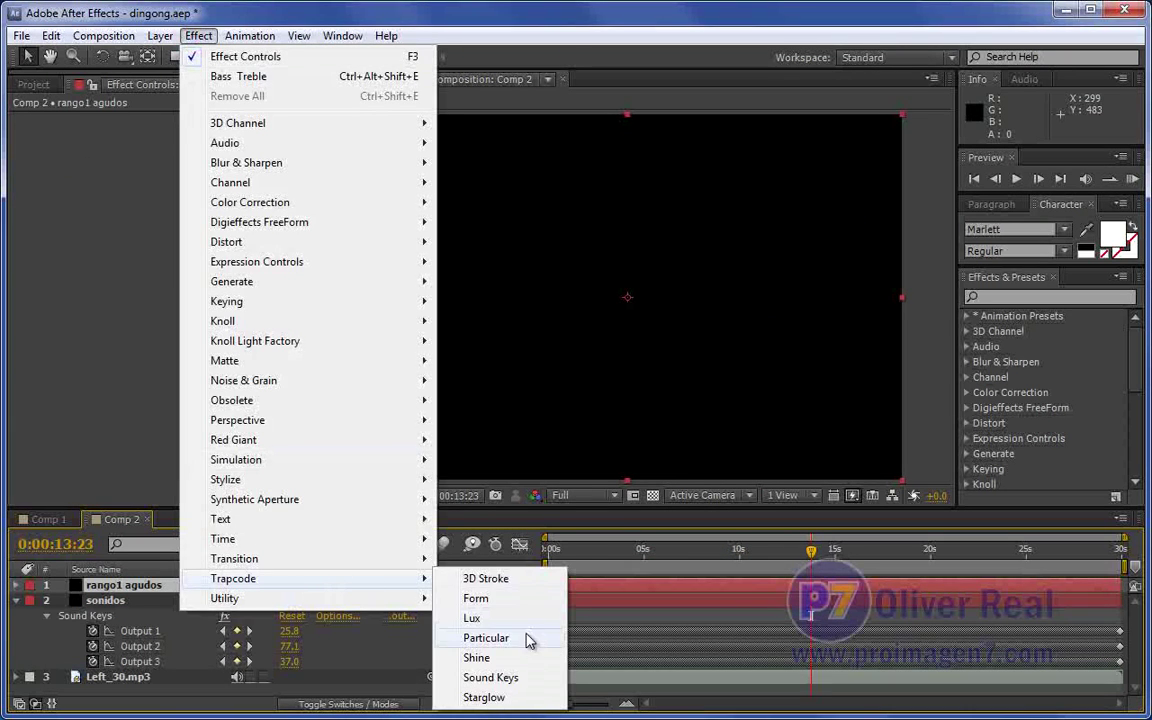
{"action": "left_click", "coordinate": [524, 640]}
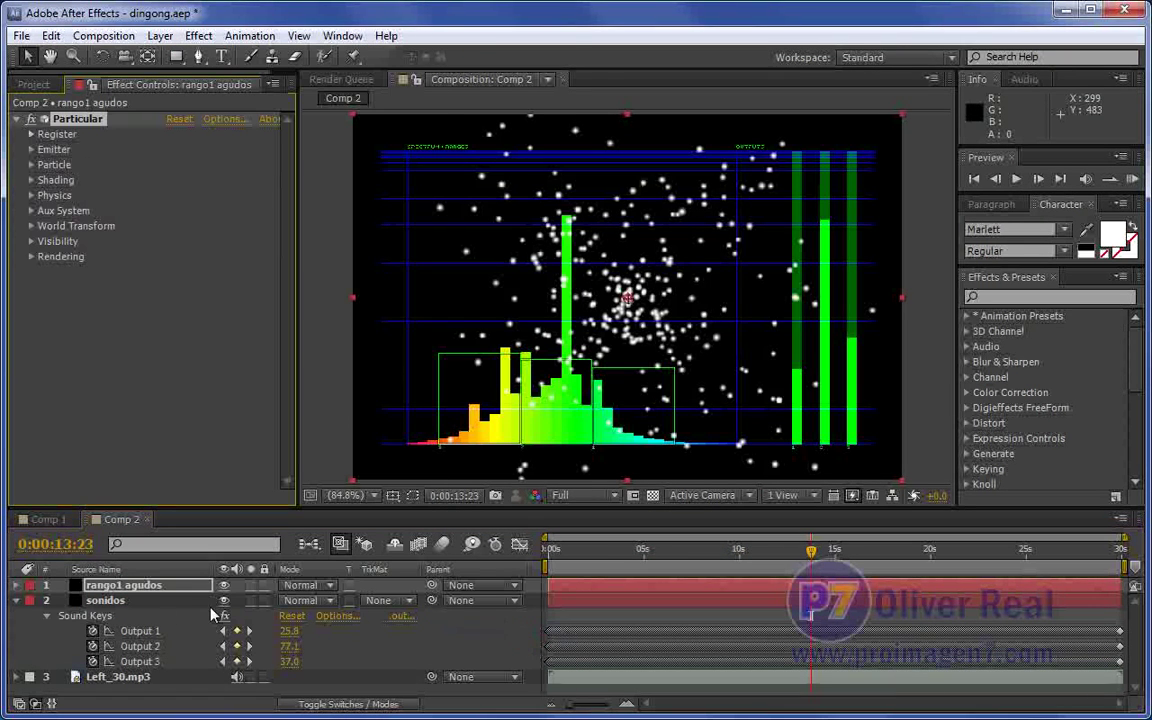
{"action": "left_click", "coordinate": [140, 586]}
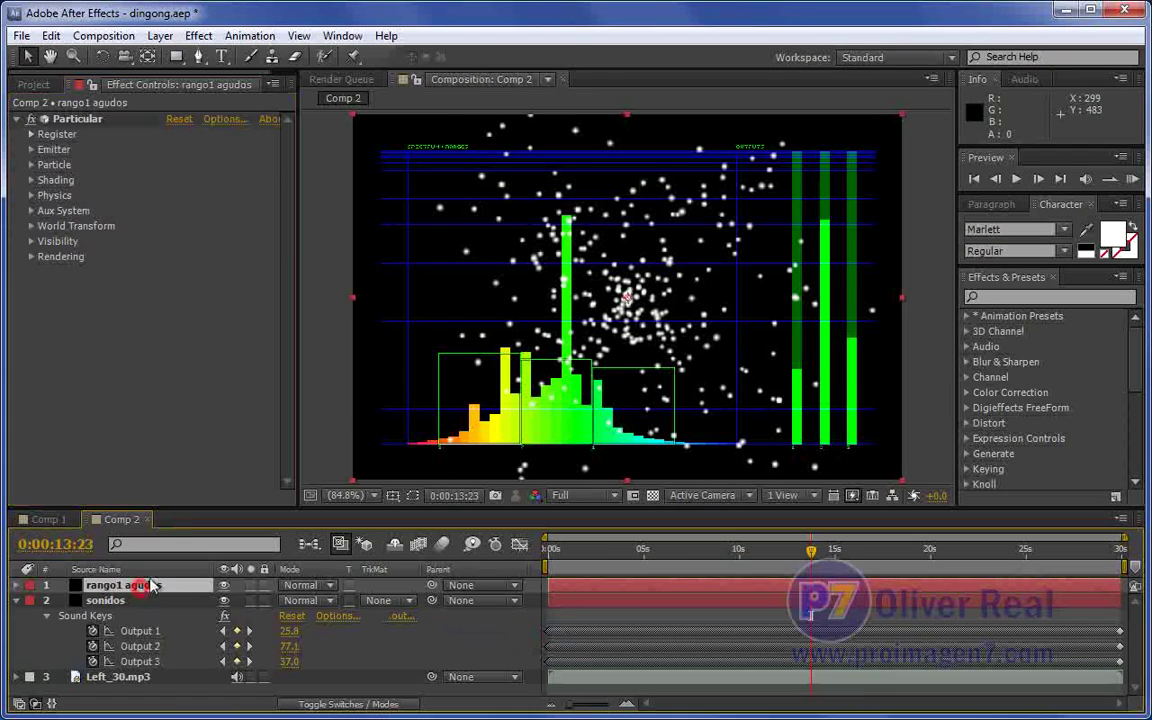
Move the Particular emitter to the left edge at Position XY 7.0, 135.0
{"action": "left_click", "coordinate": [31, 150]}
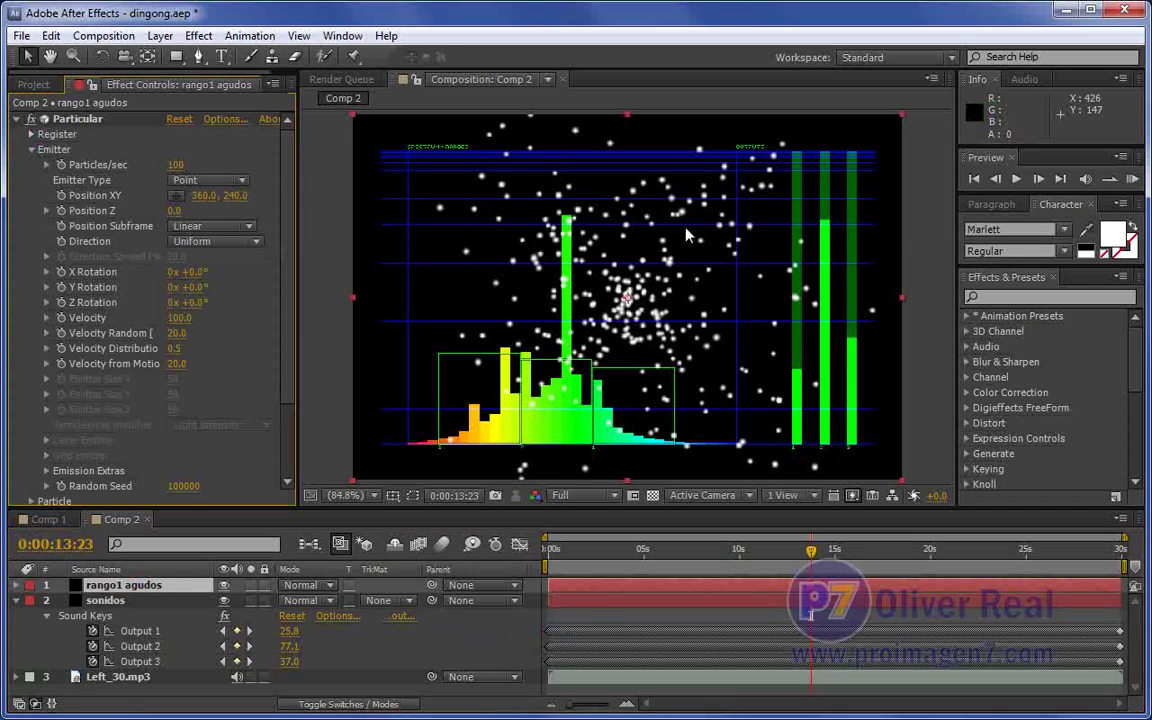
{"action": "key", "text": "KP_0"}
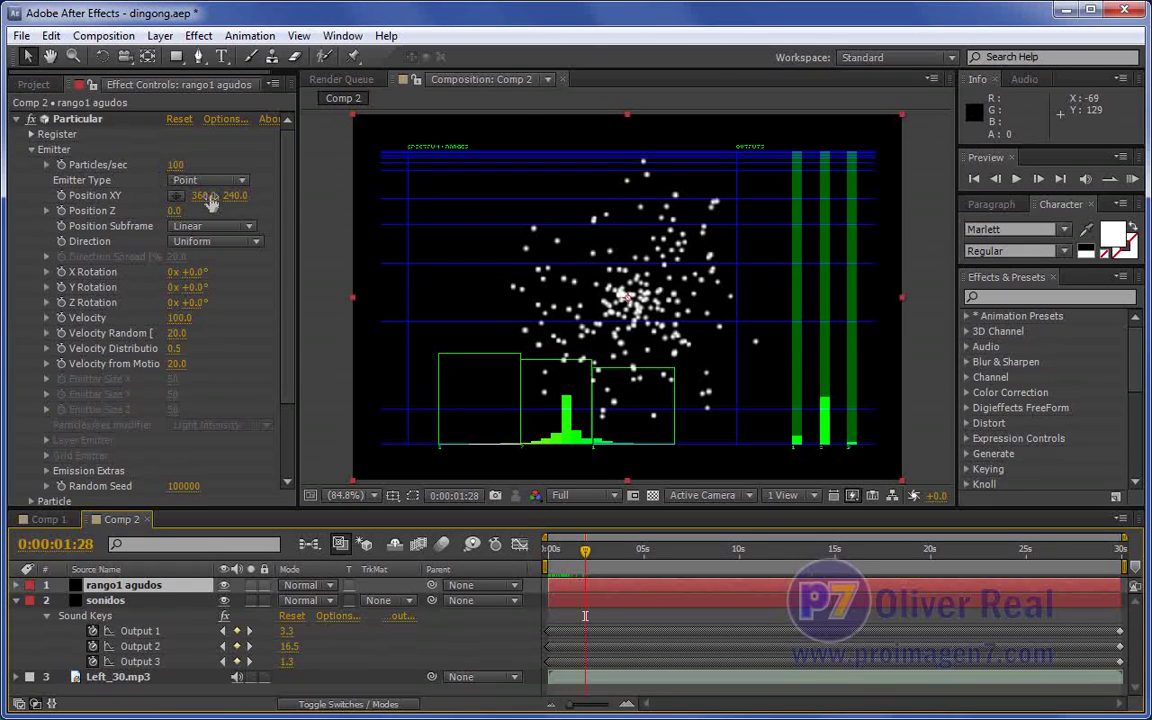
{"action": "left_click_drag", "start_coordinate": [204, 195], "coordinate": [40, 197]}
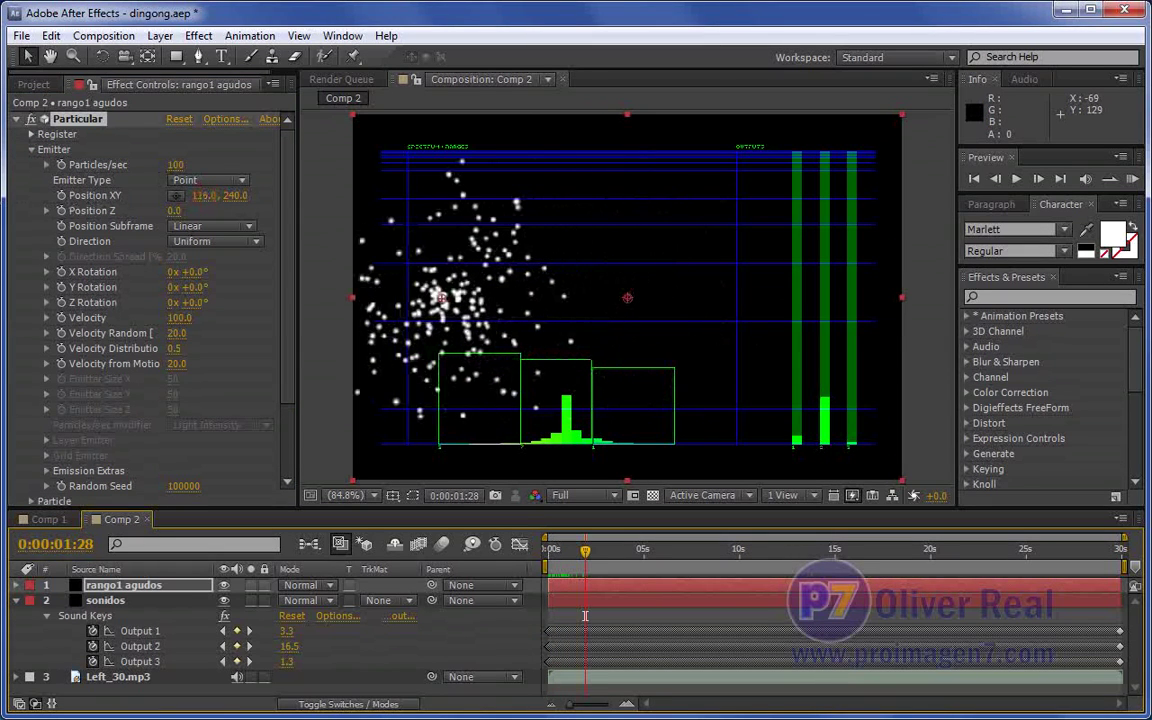
{"action": "left_click_drag", "start_coordinate": [204, 195], "coordinate": [190, 196]}
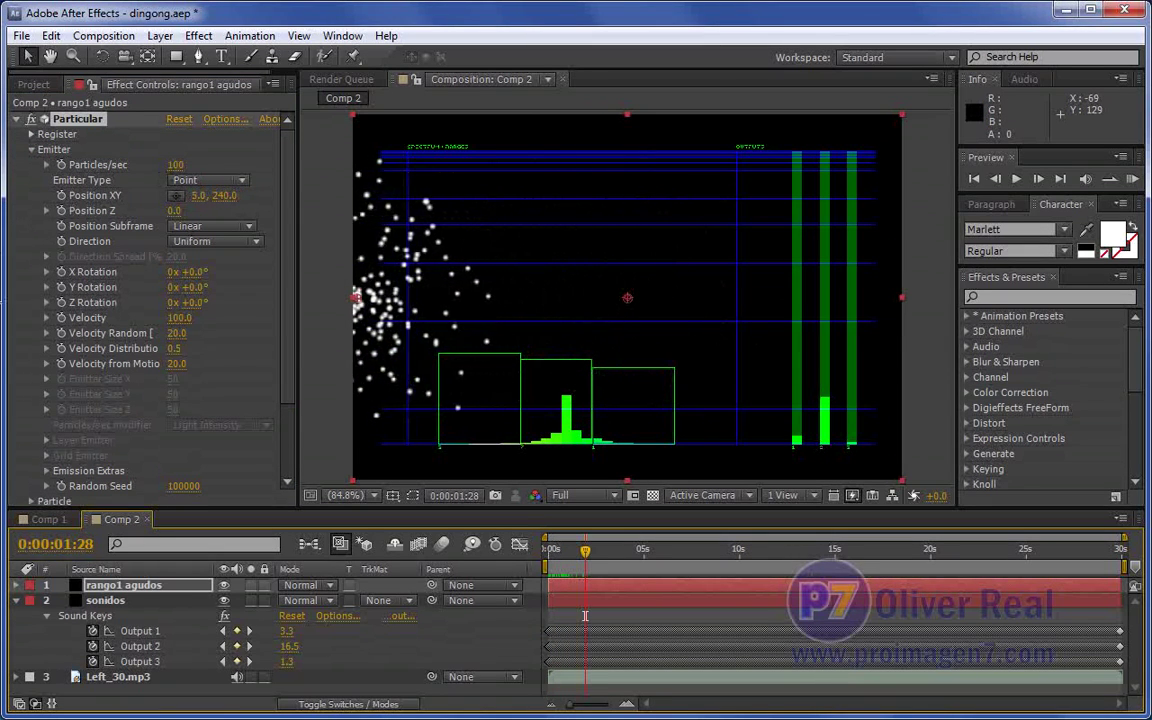
{"action": "left_click_drag", "start_coordinate": [224, 196], "coordinate": [122, 204]}
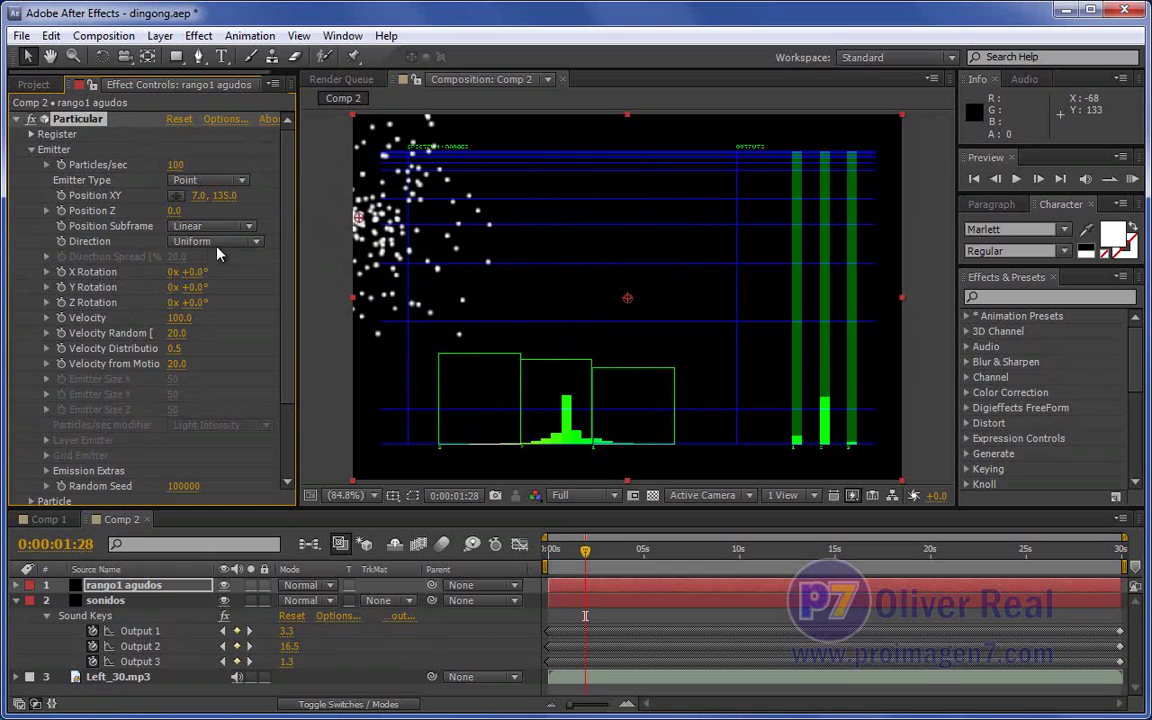
Make the emitter Directional with Direction Spread 0 and Y Rotation 89°, streaming rightward
{"action": "left_click", "coordinate": [255, 244]}
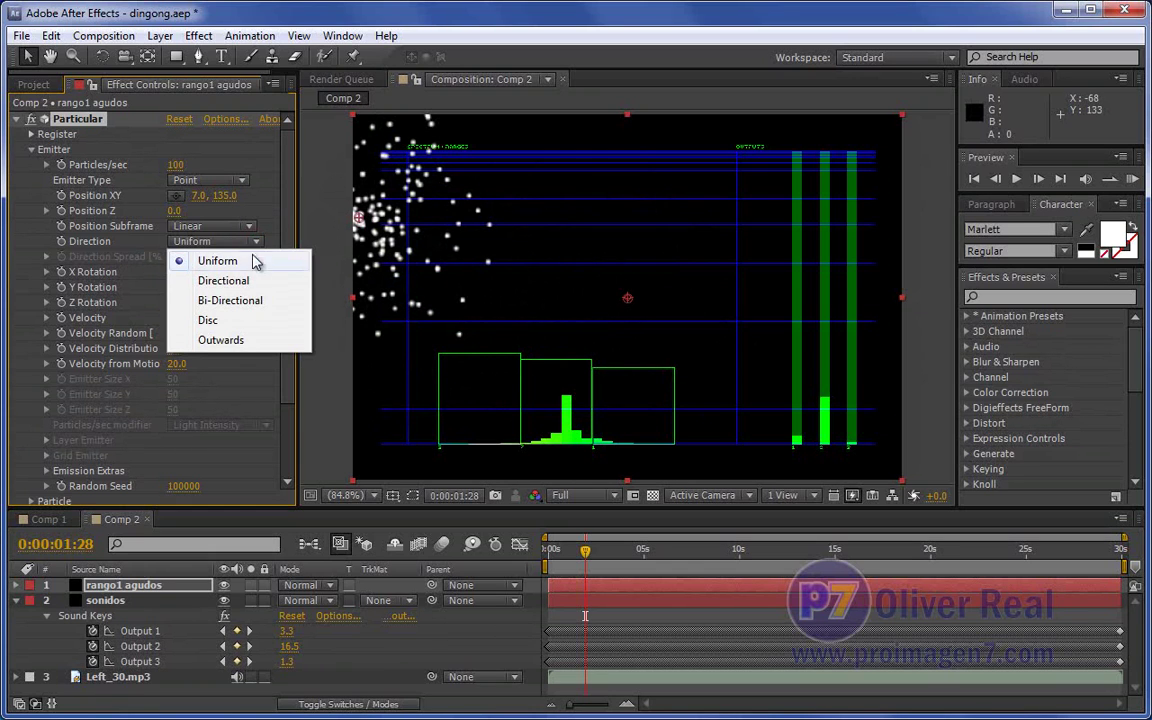
{"action": "left_click", "coordinate": [248, 280]}
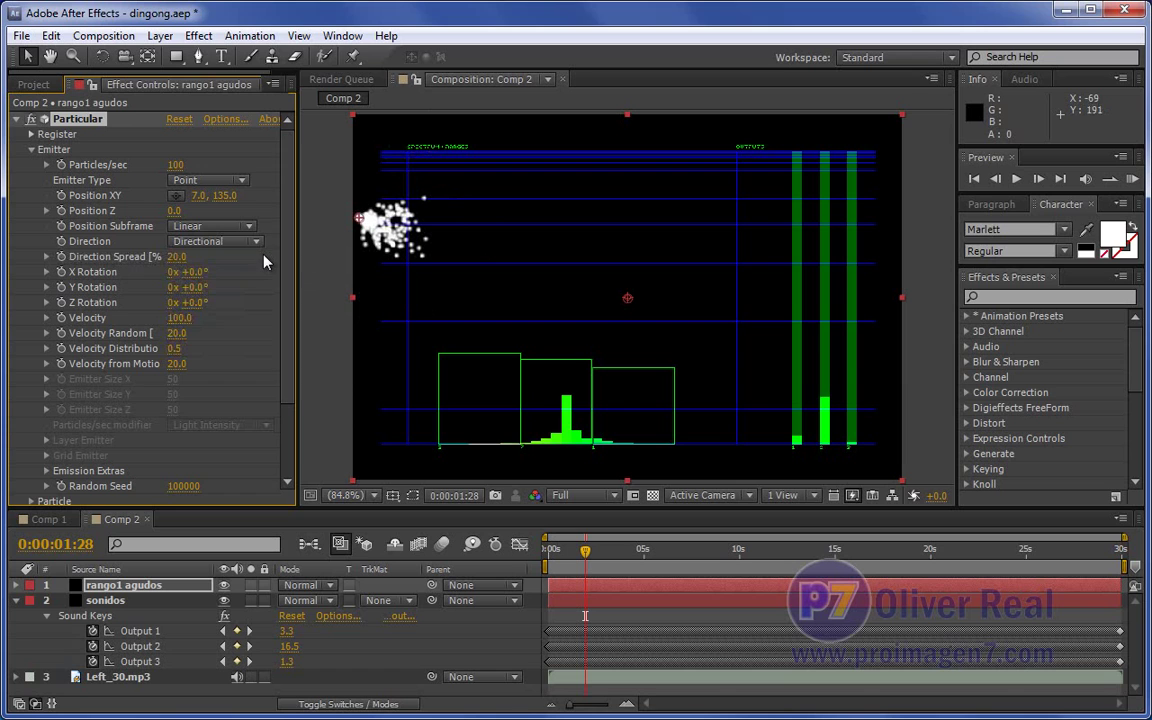
{"action": "key", "text": "space"}
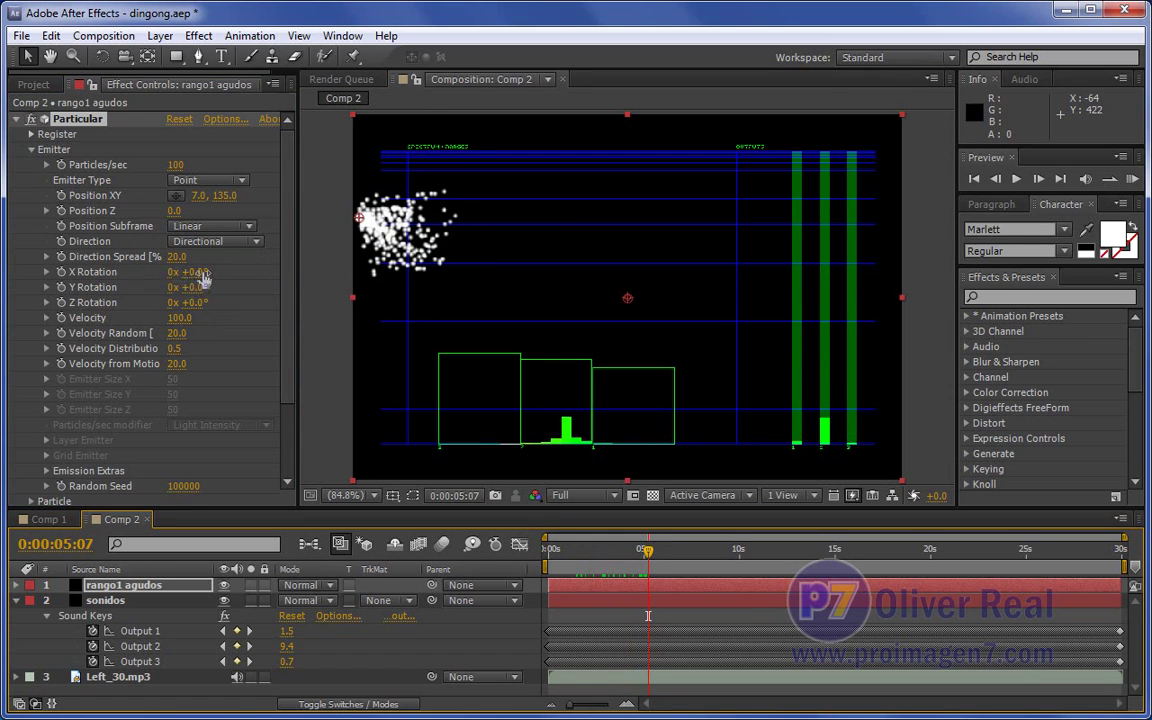
{"action": "left_click_drag", "start_coordinate": [175, 257], "coordinate": [140, 257]}
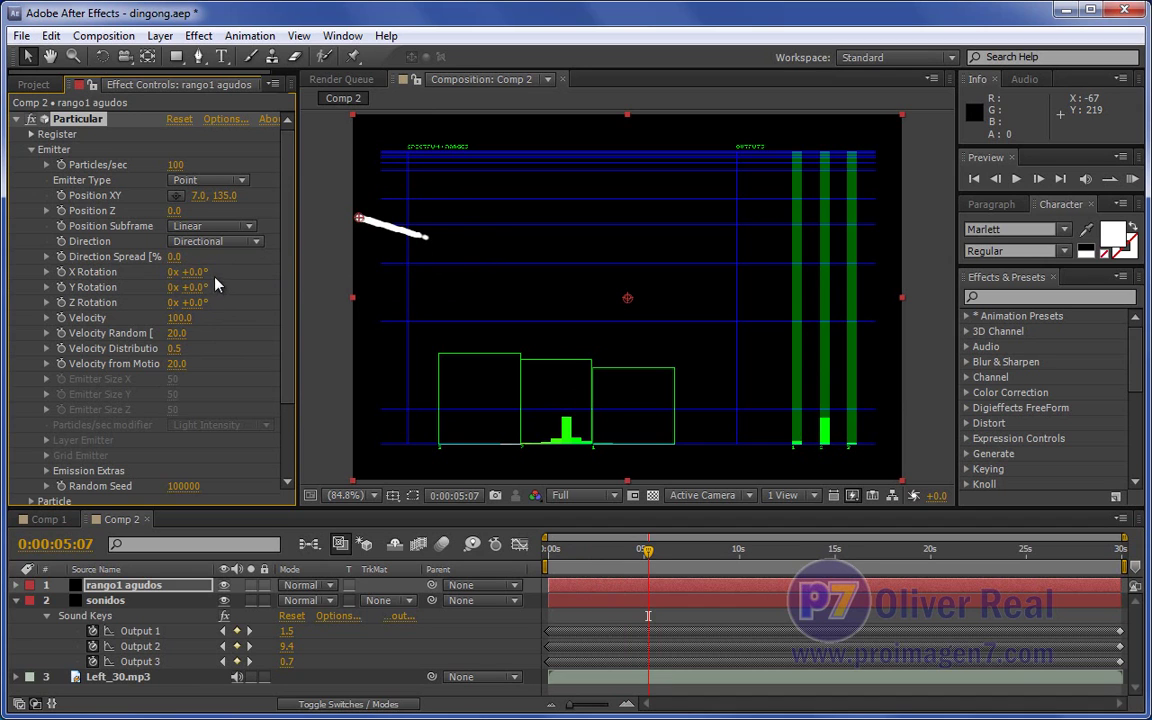
{"action": "mouse_move", "coordinate": [190, 272]}
{"action": "left_mouse_down"}
{"action": "mouse_move", "coordinate": [175, 271]}
{"action": "mouse_move", "coordinate": [190, 264]}
{"action": "left_mouse_up"}
{"action": "left_click_drag", "start_coordinate": [194, 287], "coordinate": [276, 287]}
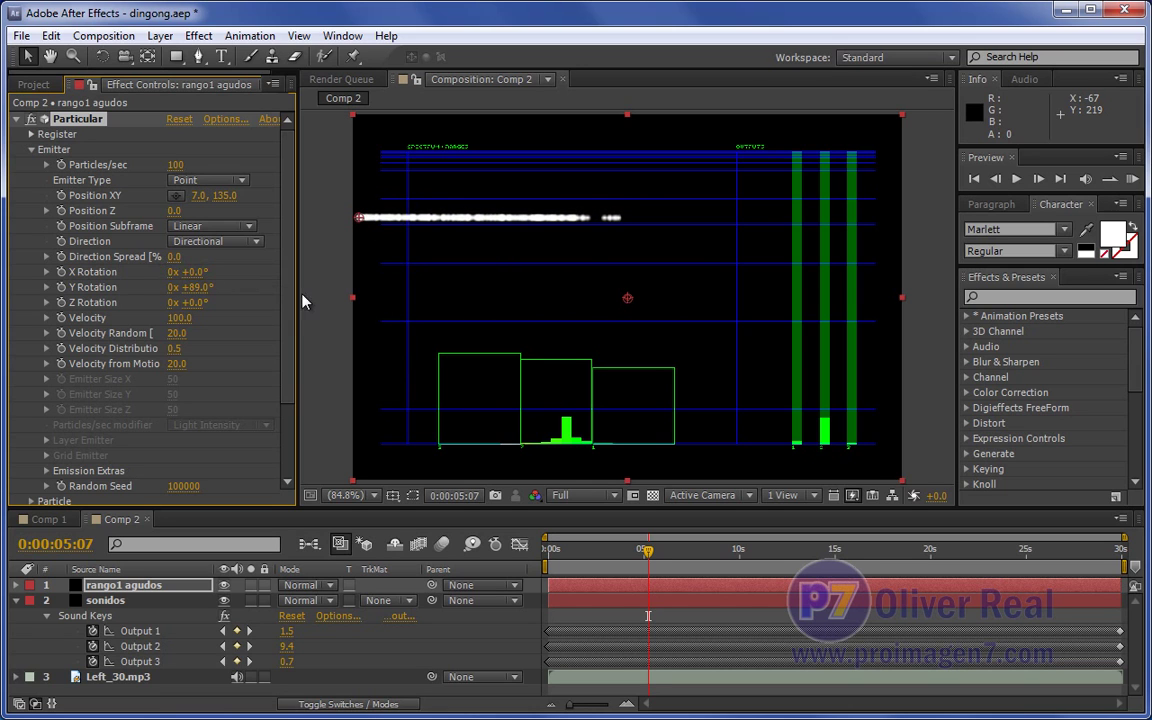
Set Velocity Random and Velocity from Motion to 0 for a smooth straight line
{"action": "left_click_drag", "start_coordinate": [648, 550], "coordinate": [622, 560]}
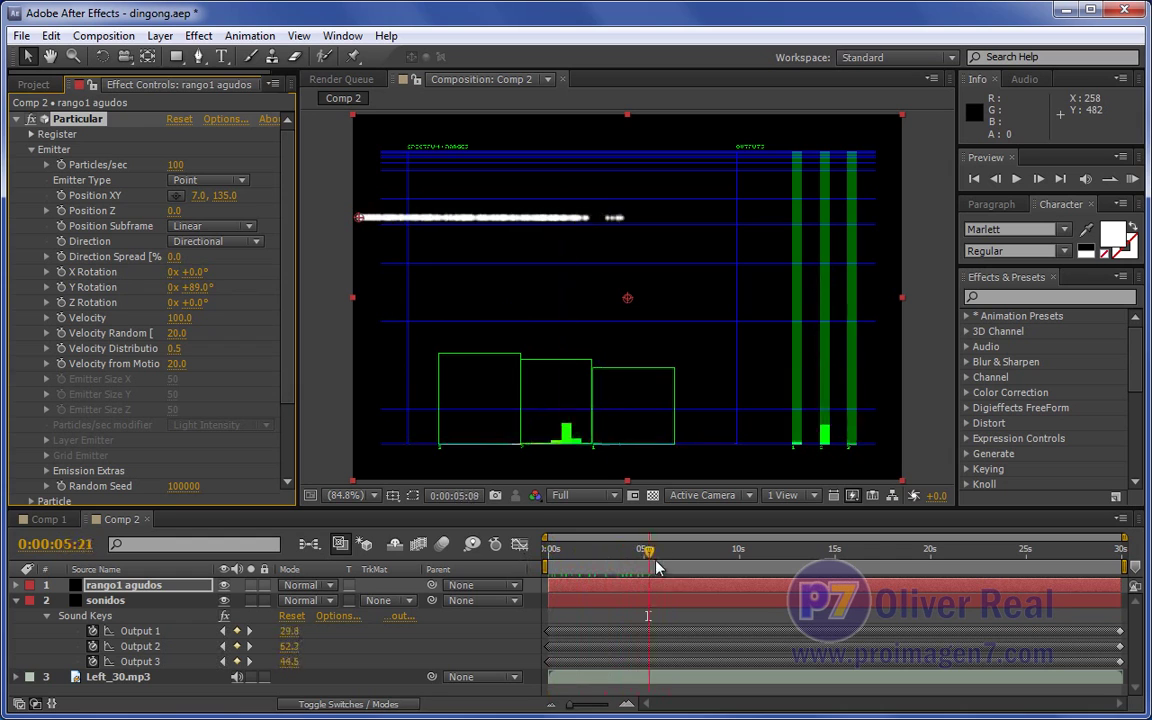
{"action": "left_click", "coordinate": [677, 550]}
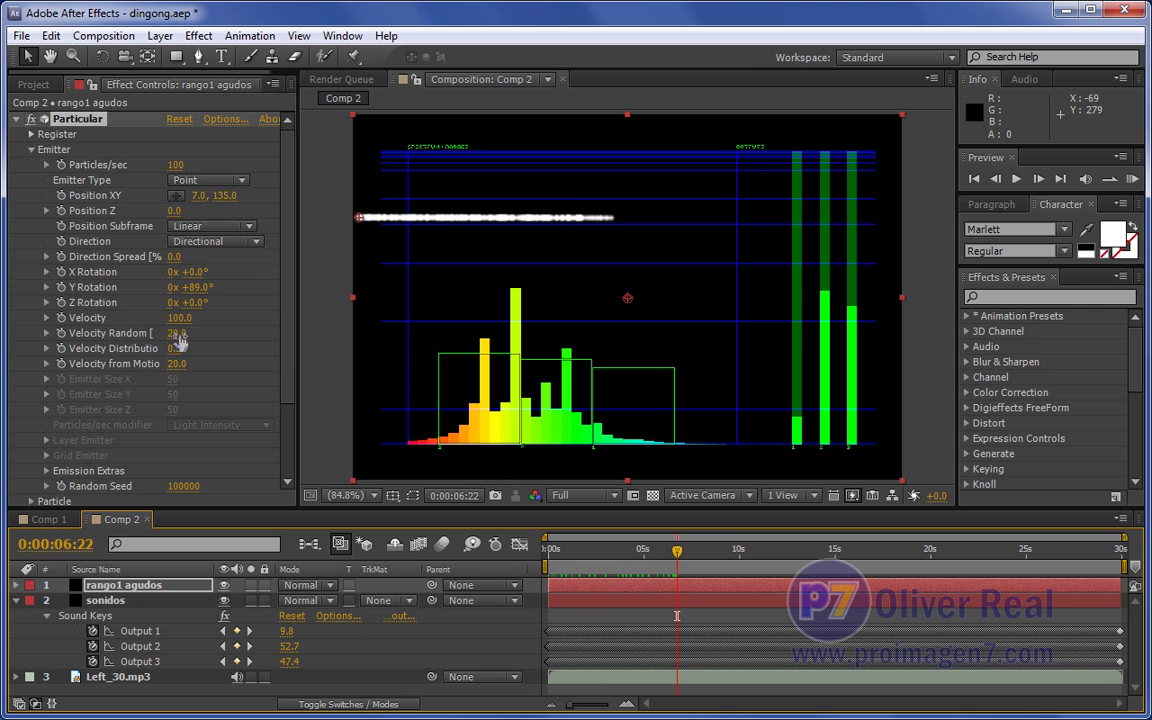
{"action": "mouse_move", "coordinate": [172, 333]}
{"action": "left_mouse_down"}
{"action": "mouse_move", "coordinate": [127, 365]}
{"action": "mouse_move", "coordinate": [25, 347]}
{"action": "left_mouse_up"}
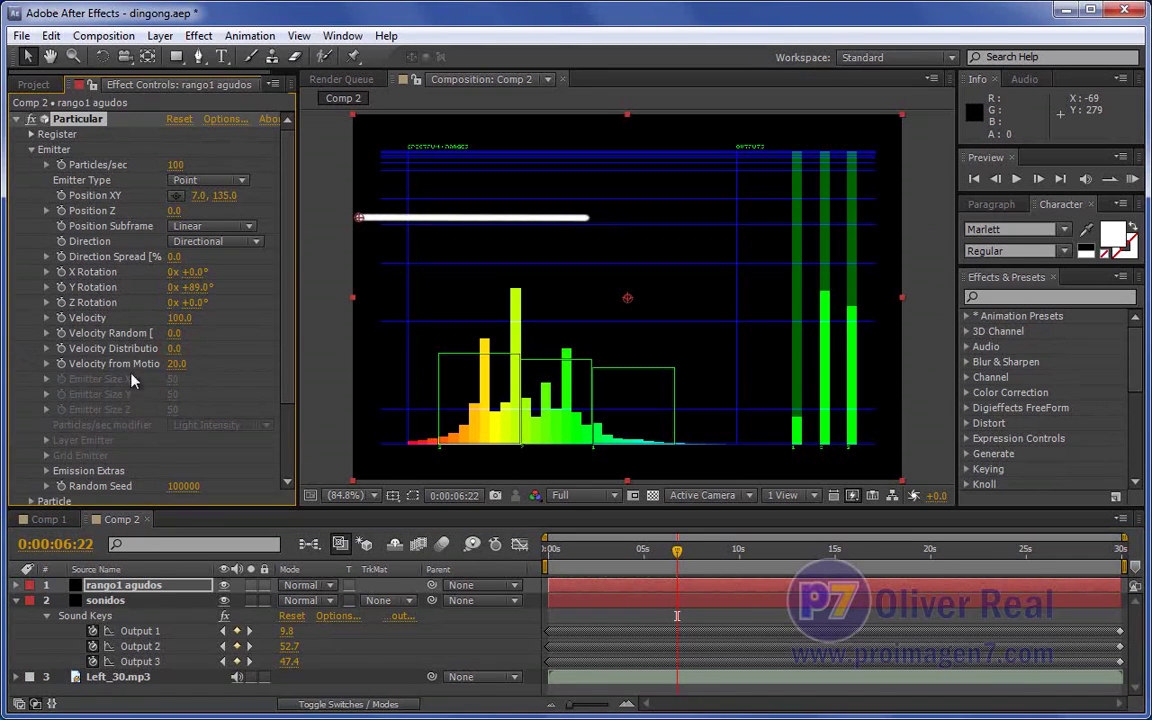
{"action": "left_click", "coordinate": [175, 364]}
{"action": "type", "text": "0"}
{"action": "left_click", "coordinate": [243, 366]}
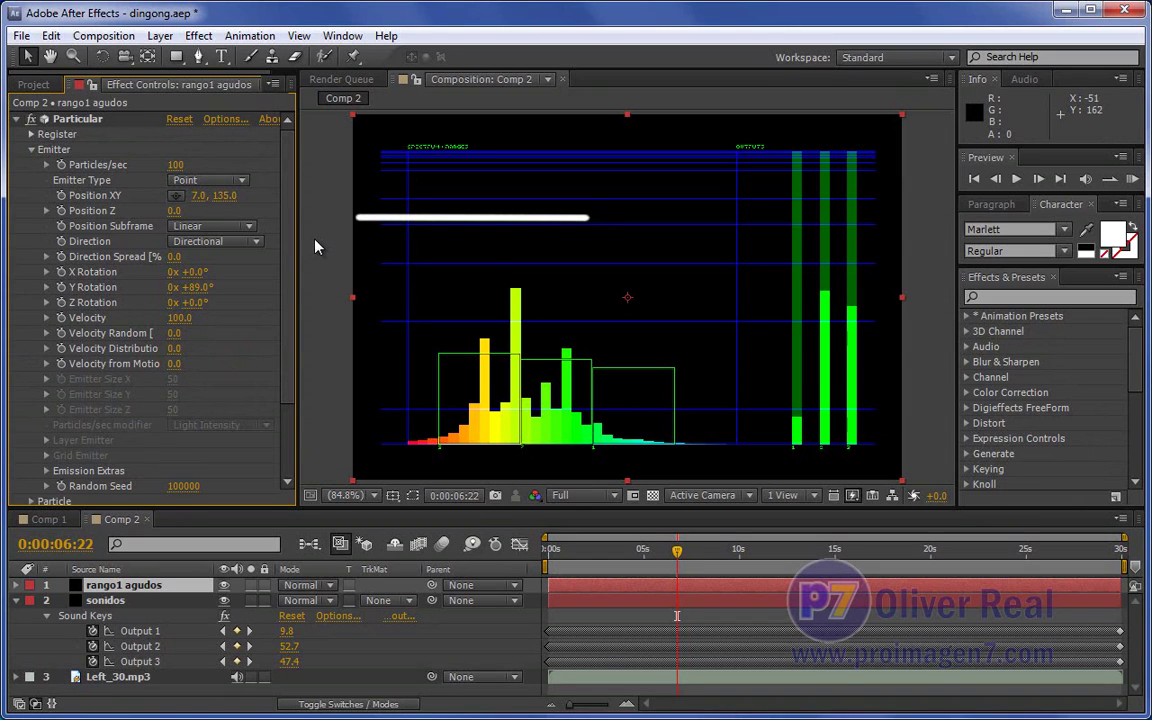
{"action": "left_click_drag", "start_coordinate": [560, 550], "coordinate": [632, 556]}
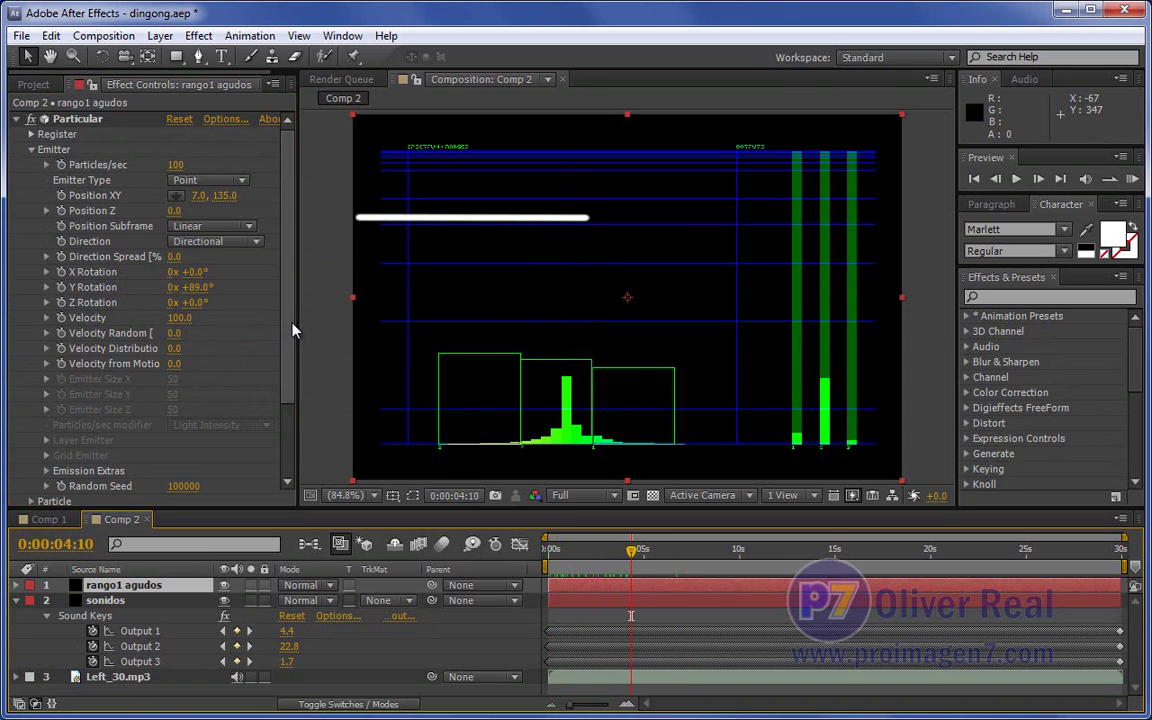
{"action": "left_click_drag", "start_coordinate": [289, 322], "coordinate": [290, 393]}
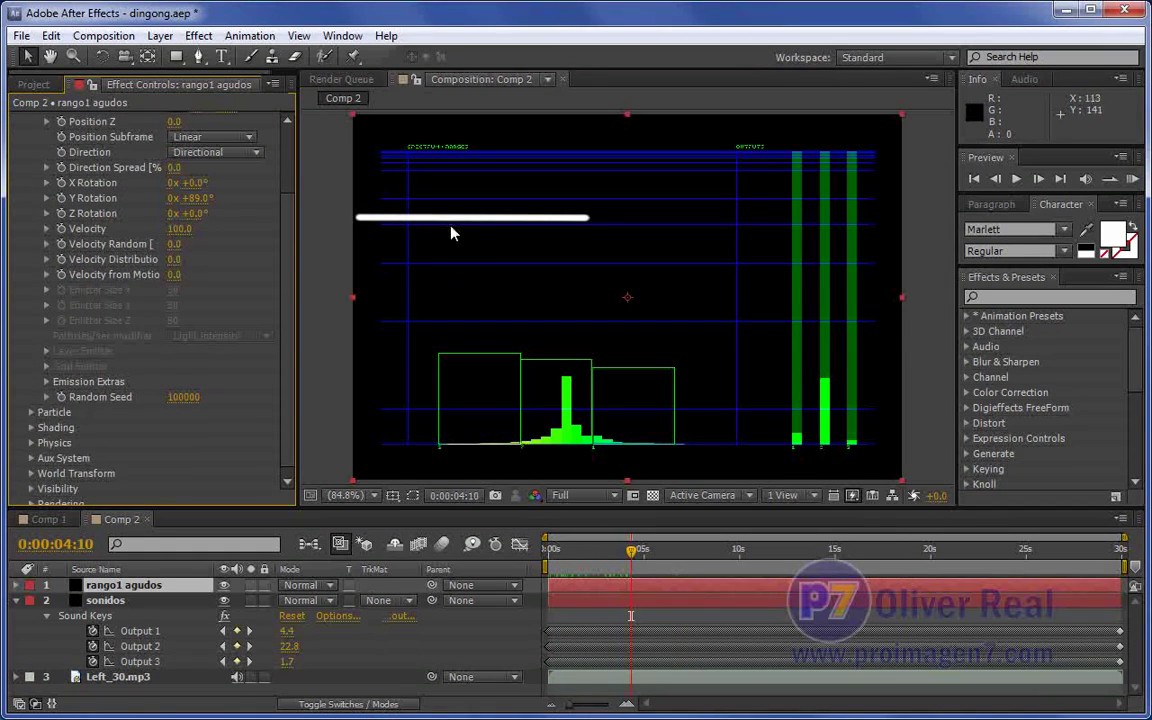
Set the particle Size to 3.0 to thicken the line
{"action": "left_click", "coordinate": [31, 412]}
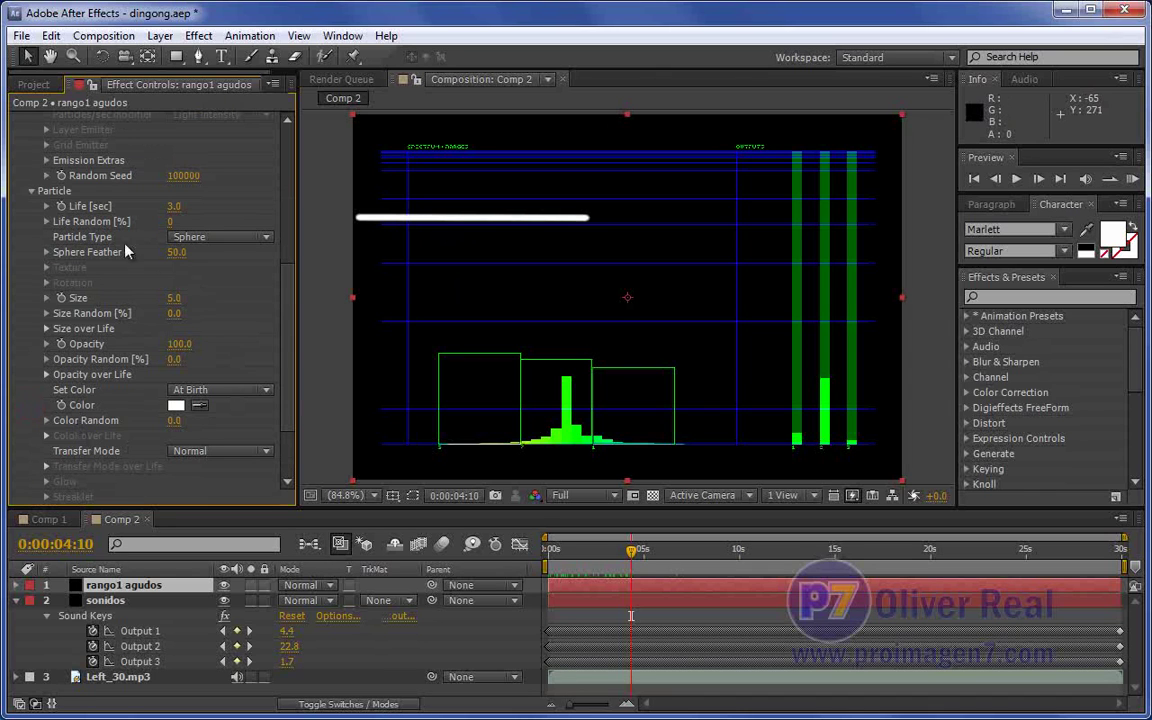
{"action": "left_click", "coordinate": [174, 298]}
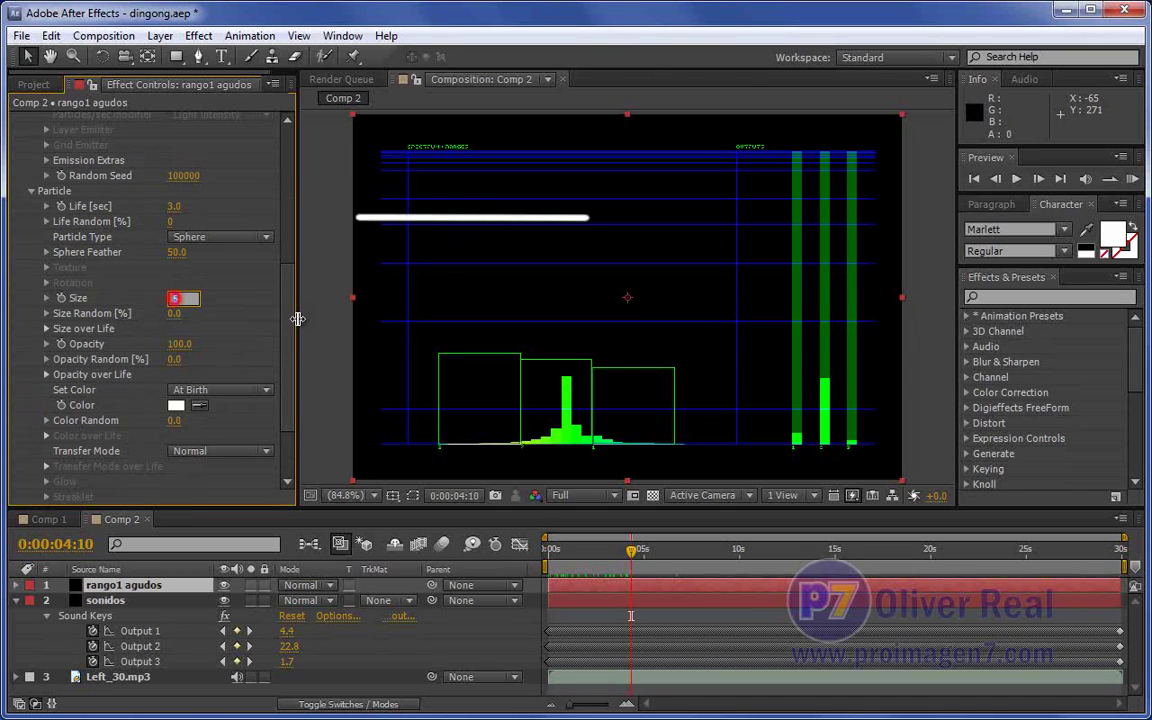
{"action": "type", "text": "3"}
{"action": "left_click", "coordinate": [226, 305]}
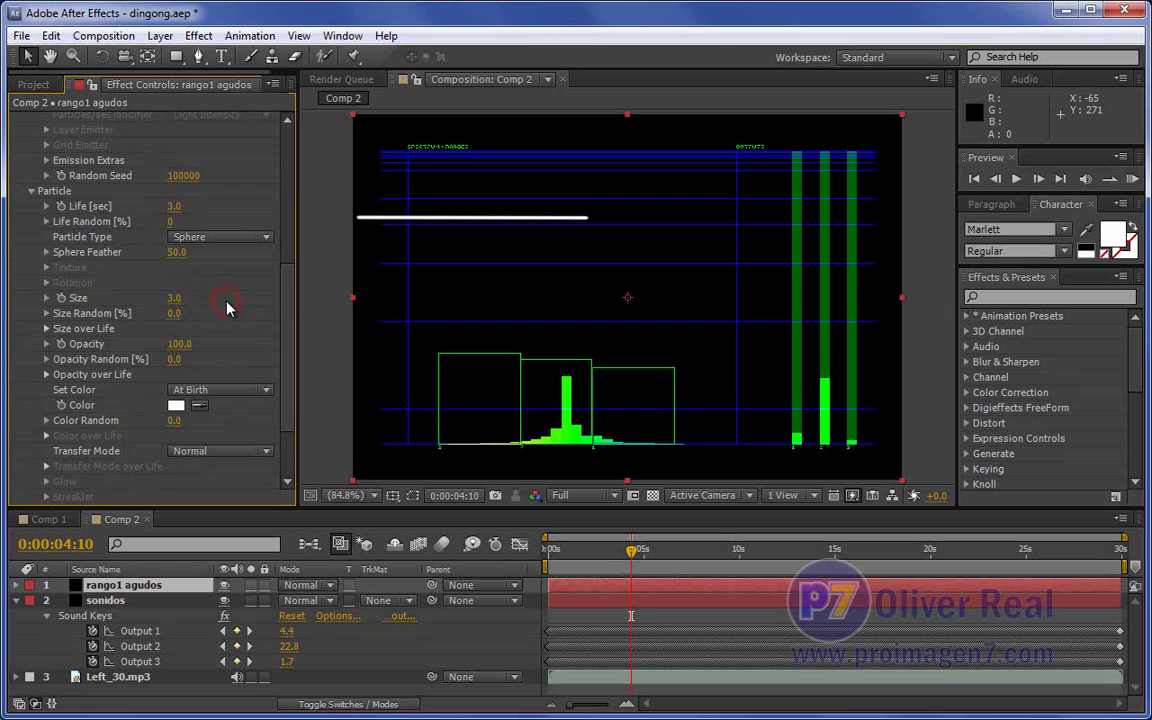
{"action": "left_click", "coordinate": [174, 298]}
{"action": "type", "text": "2"}
{"action": "left_click", "coordinate": [232, 305]}
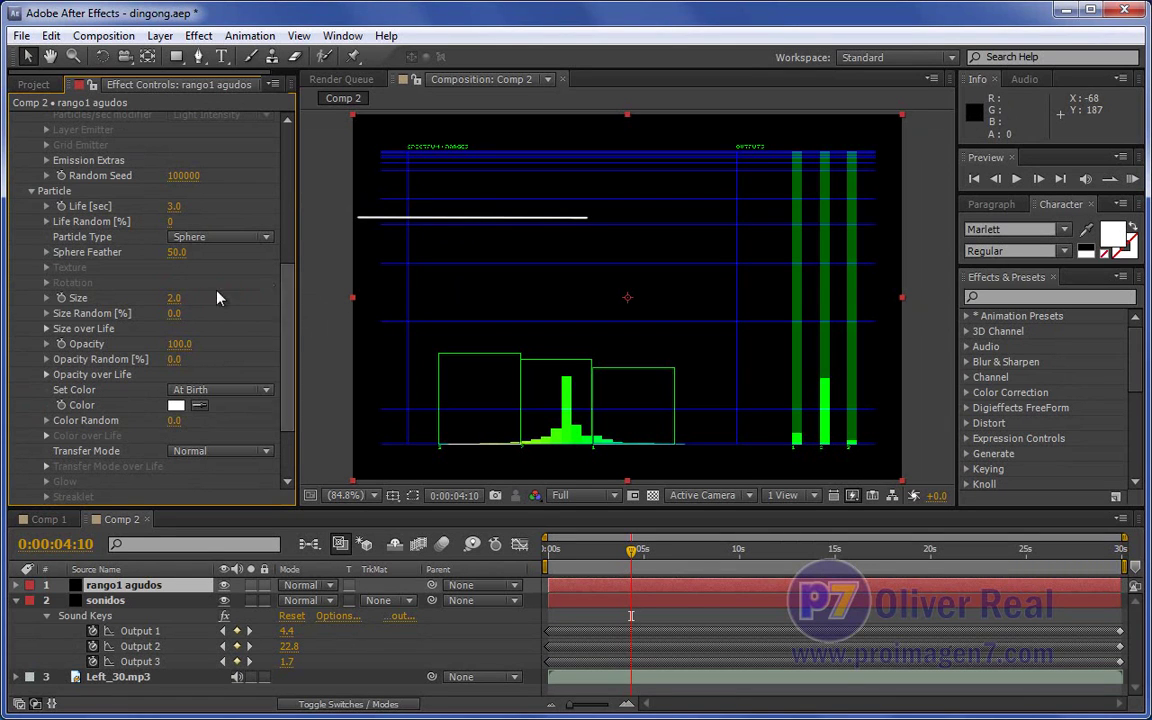
{"action": "left_click", "coordinate": [174, 299]}
{"action": "type", "text": "3"}
{"action": "left_click", "coordinate": [238, 297]}
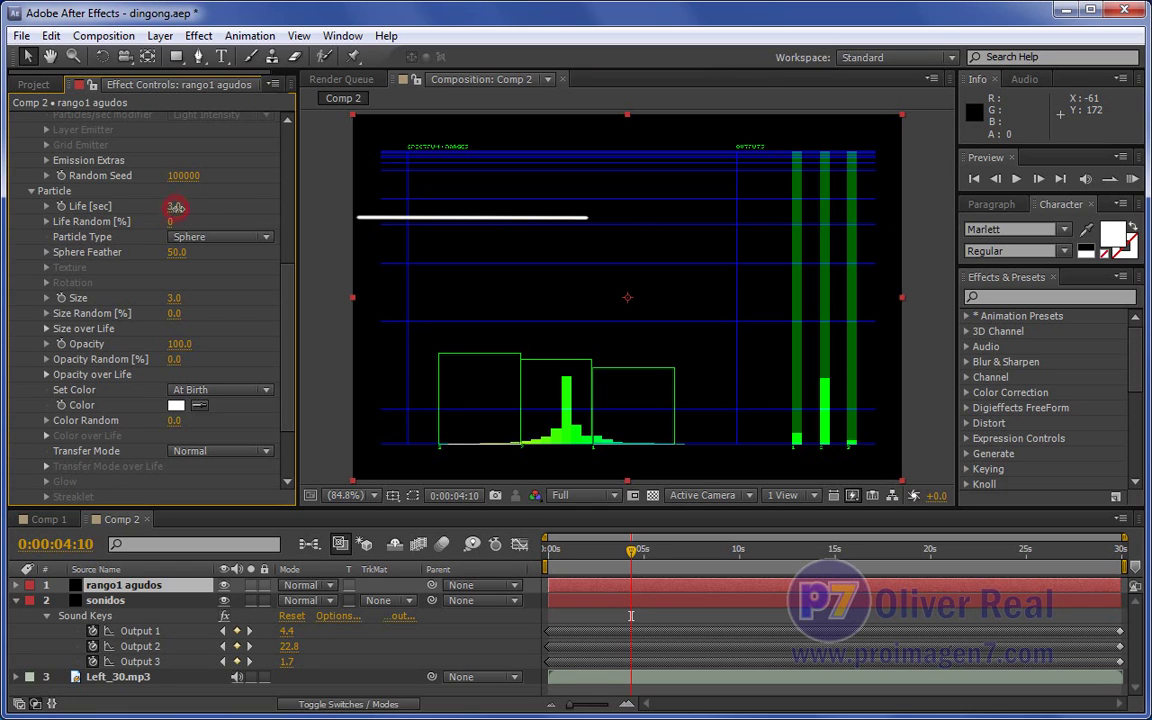
Set particle Life to 7.6 seconds so the line reaches the right edge
{"action": "left_click_drag", "start_coordinate": [176, 207], "coordinate": [198, 211]}
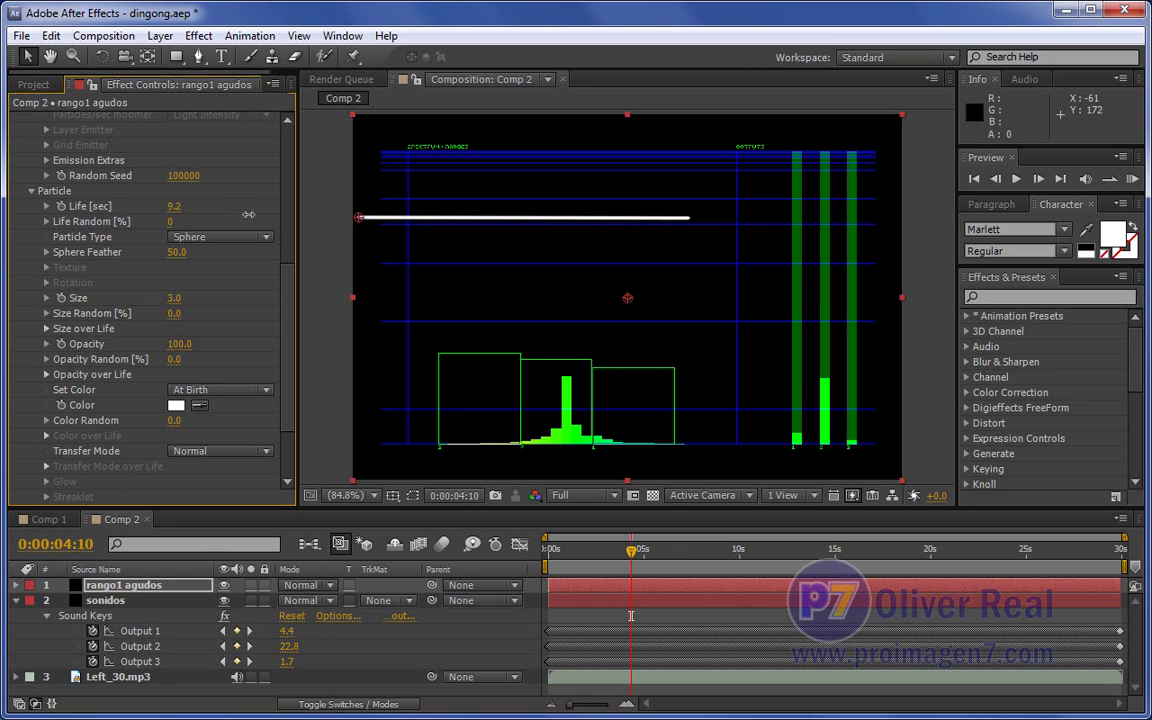
{"action": "left_click_drag", "start_coordinate": [260, 214], "coordinate": [198, 214]}
{"action": "left_click_drag", "start_coordinate": [631, 549], "coordinate": [793, 552]}
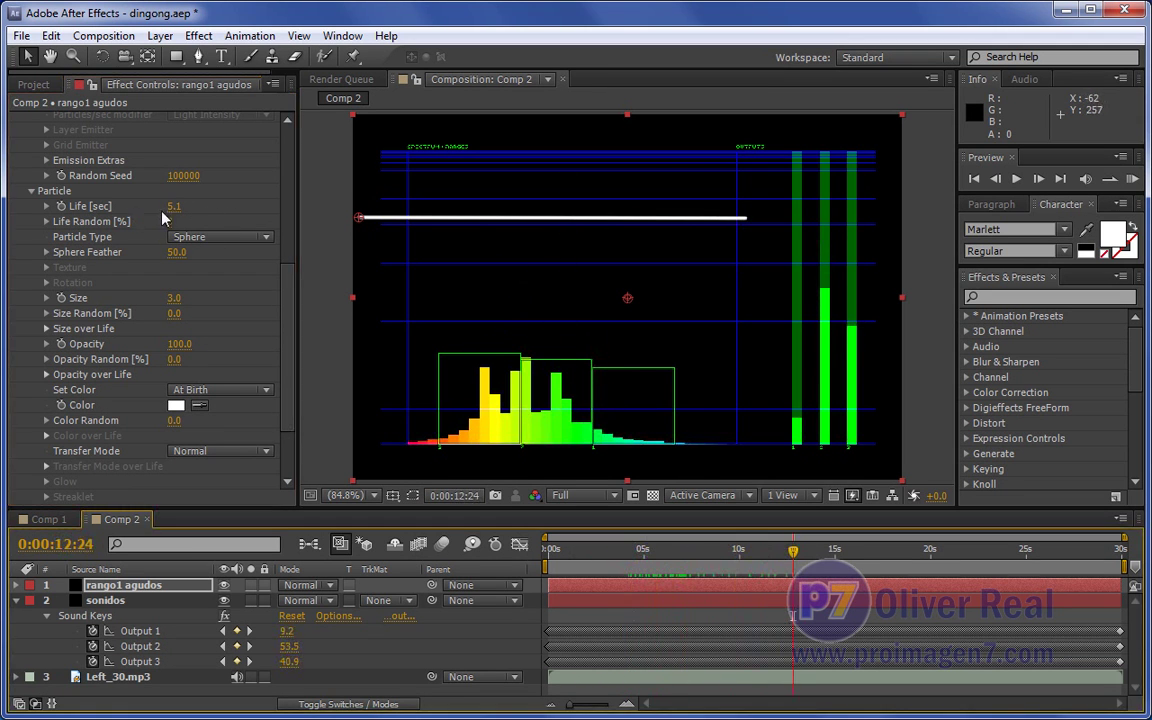
{"action": "left_click_drag", "start_coordinate": [174, 206], "coordinate": [195, 206]}
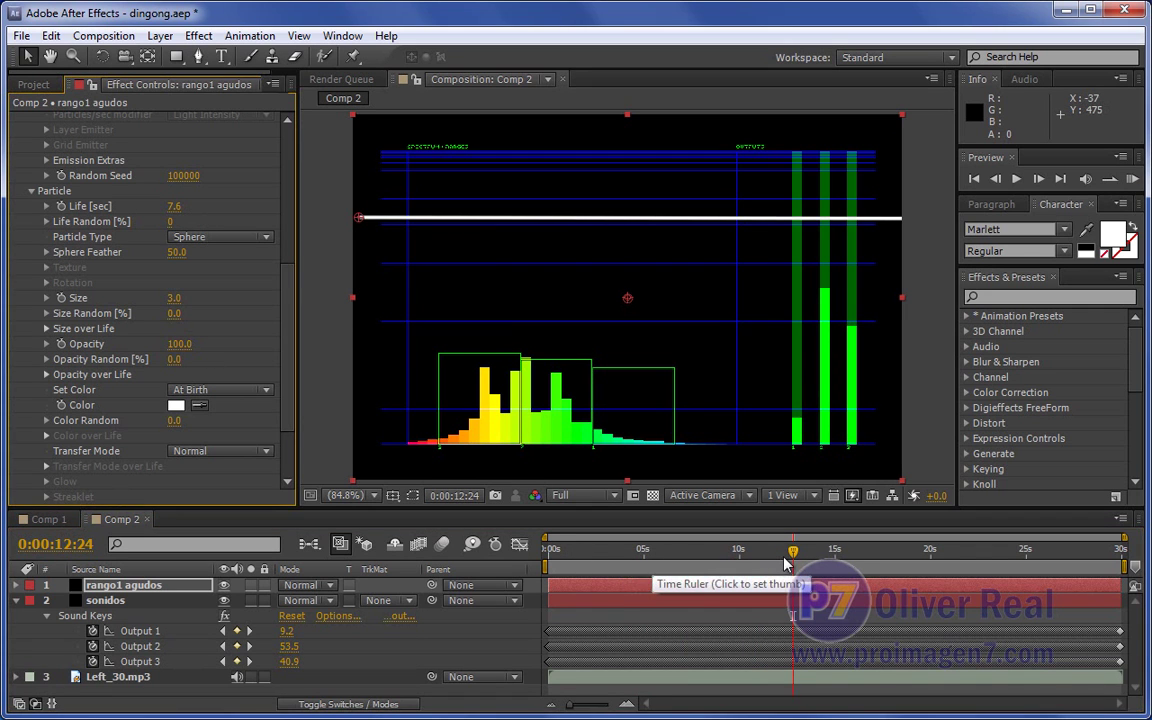
{"action": "left_click", "coordinate": [608, 553]}
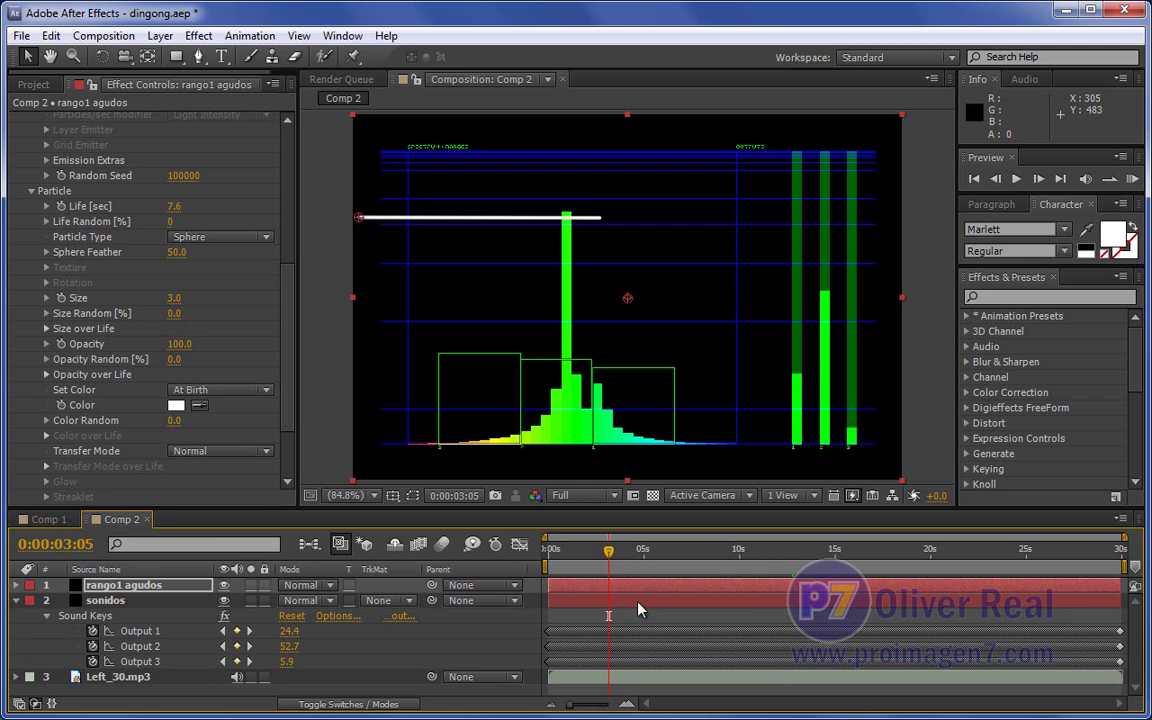
{"action": "left_click_drag", "start_coordinate": [613, 557], "coordinate": [700, 562]}
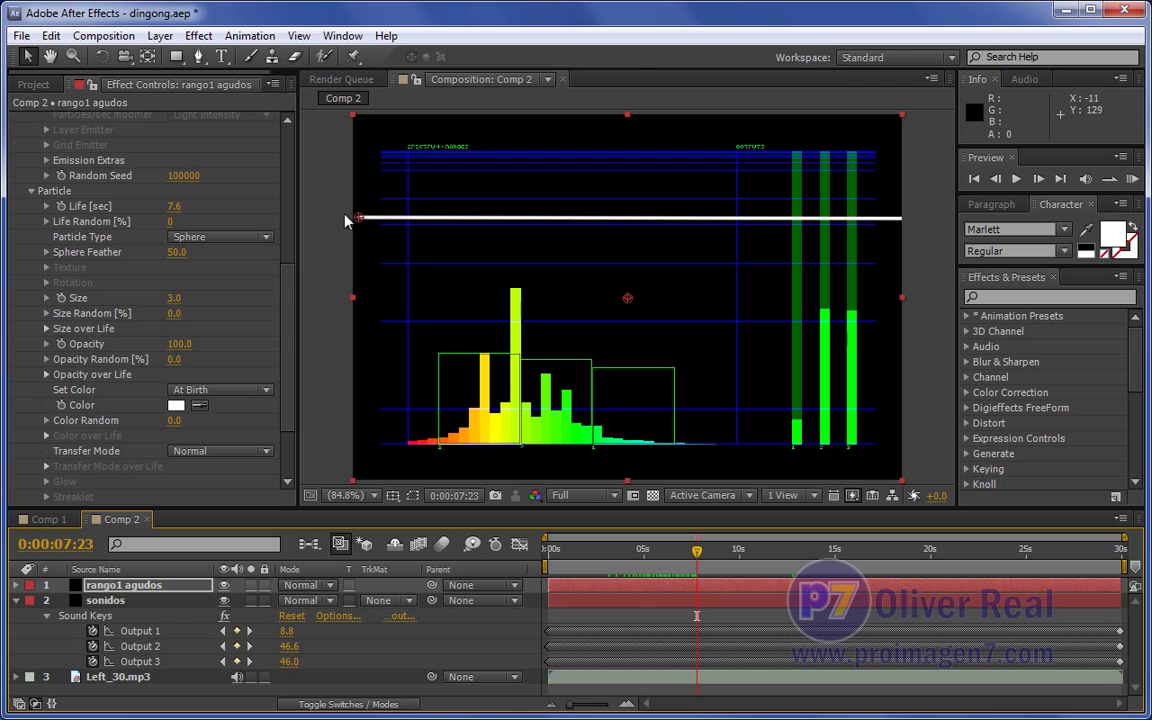
{"action": "scroll", "coordinate": [258, 220], "scroll_direction": "up", "scroll_amount": 6}
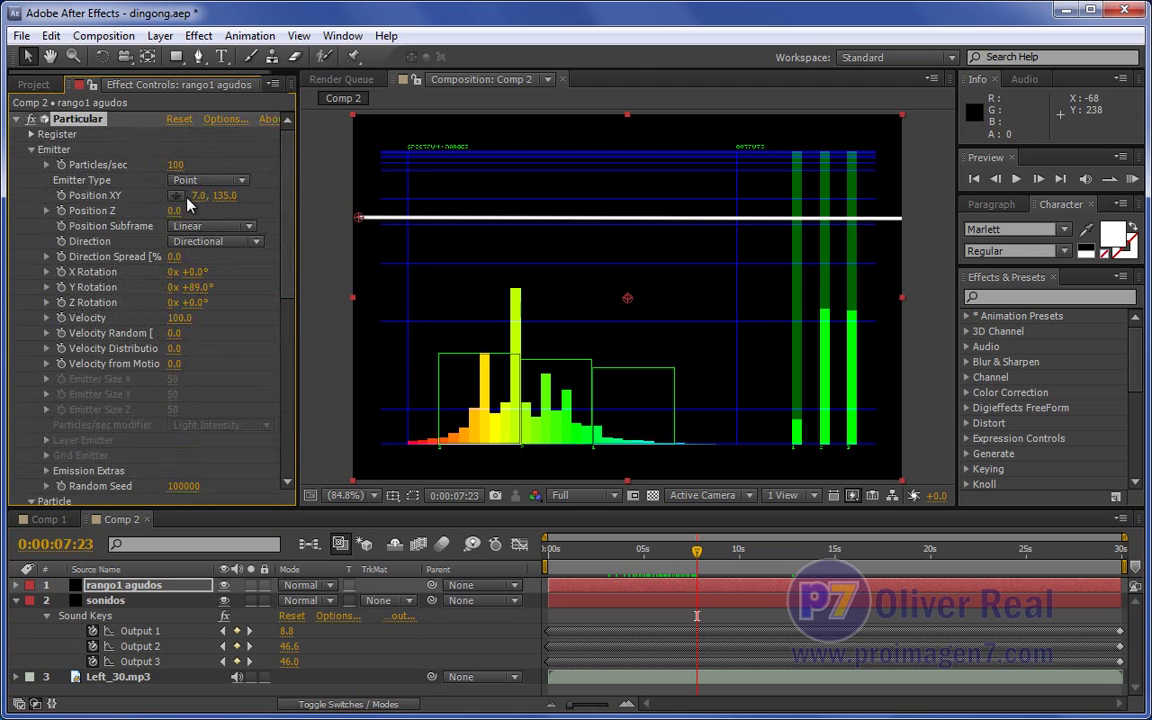
Set the emitter X position to -1 and scrub the timeline to preview the line
{"action": "left_click_drag", "start_coordinate": [192, 196], "coordinate": [188, 196]}
{"action": "left_click", "coordinate": [199, 196]}
{"action": "key", "text": "Return"}
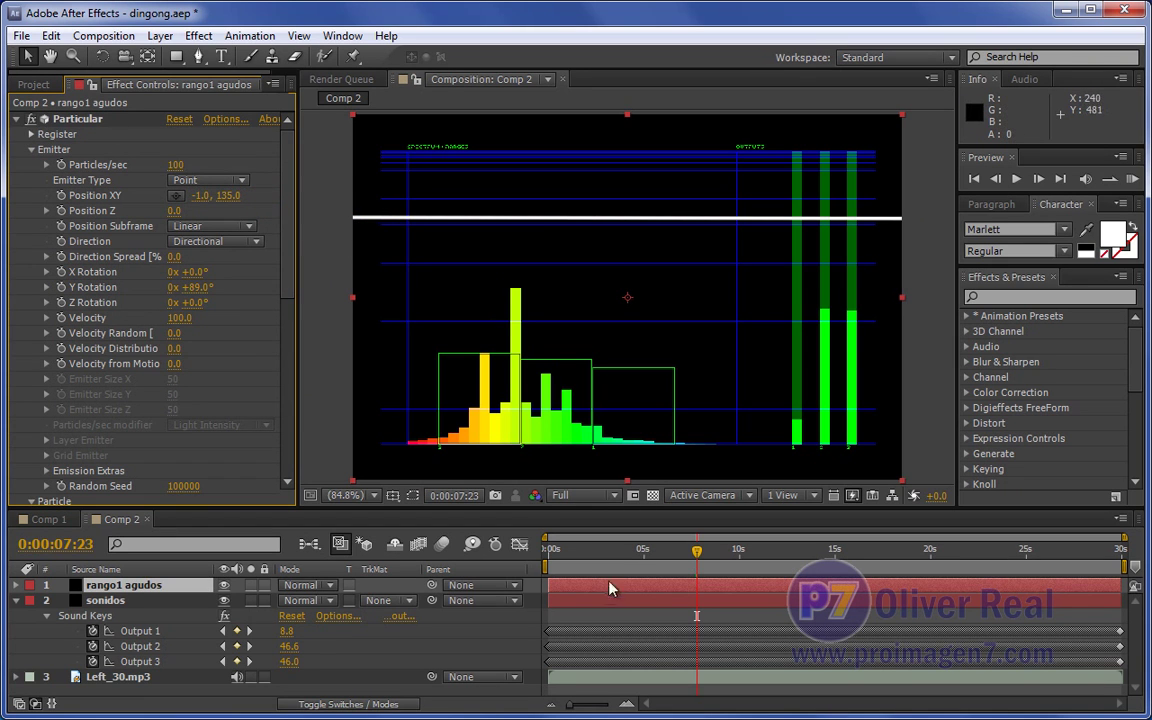
{"action": "mouse_move", "coordinate": [697, 551]}
{"action": "left_mouse_down"}
{"action": "mouse_move", "coordinate": [700, 565]}
{"action": "mouse_move", "coordinate": [555, 560]}
{"action": "mouse_move", "coordinate": [690, 567]}
{"action": "mouse_move", "coordinate": [630, 567]}
{"action": "left_mouse_up"}
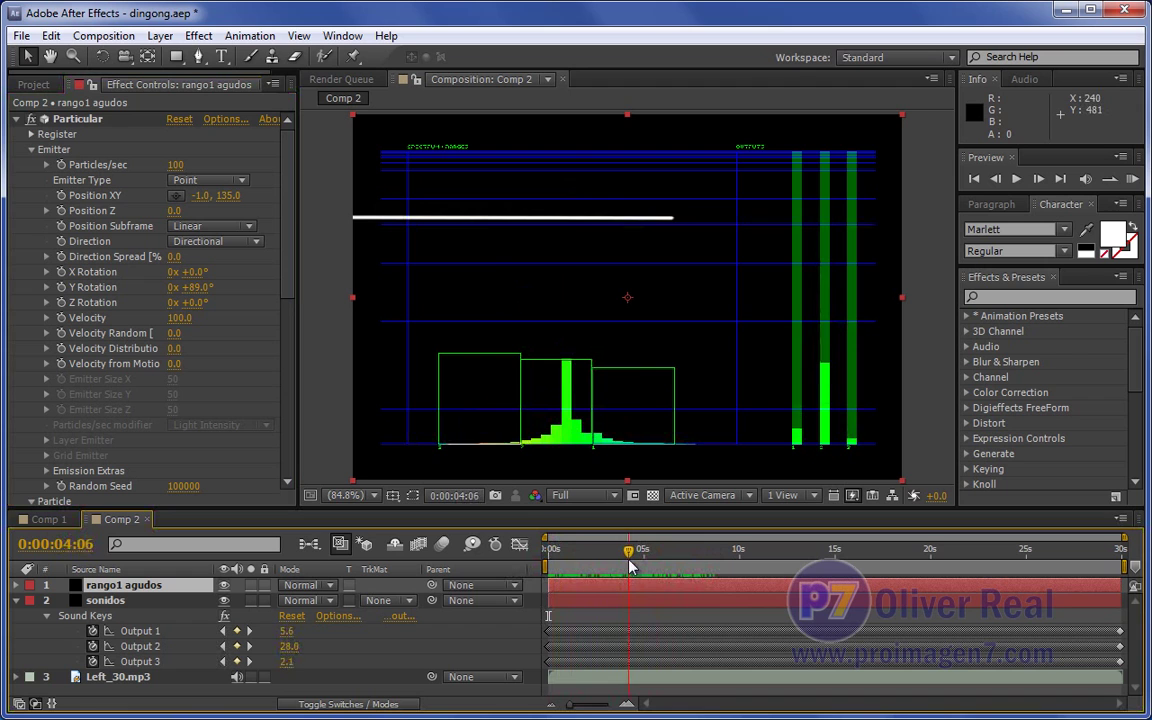
{"action": "left_click_drag", "start_coordinate": [630, 567], "coordinate": [548, 567]}
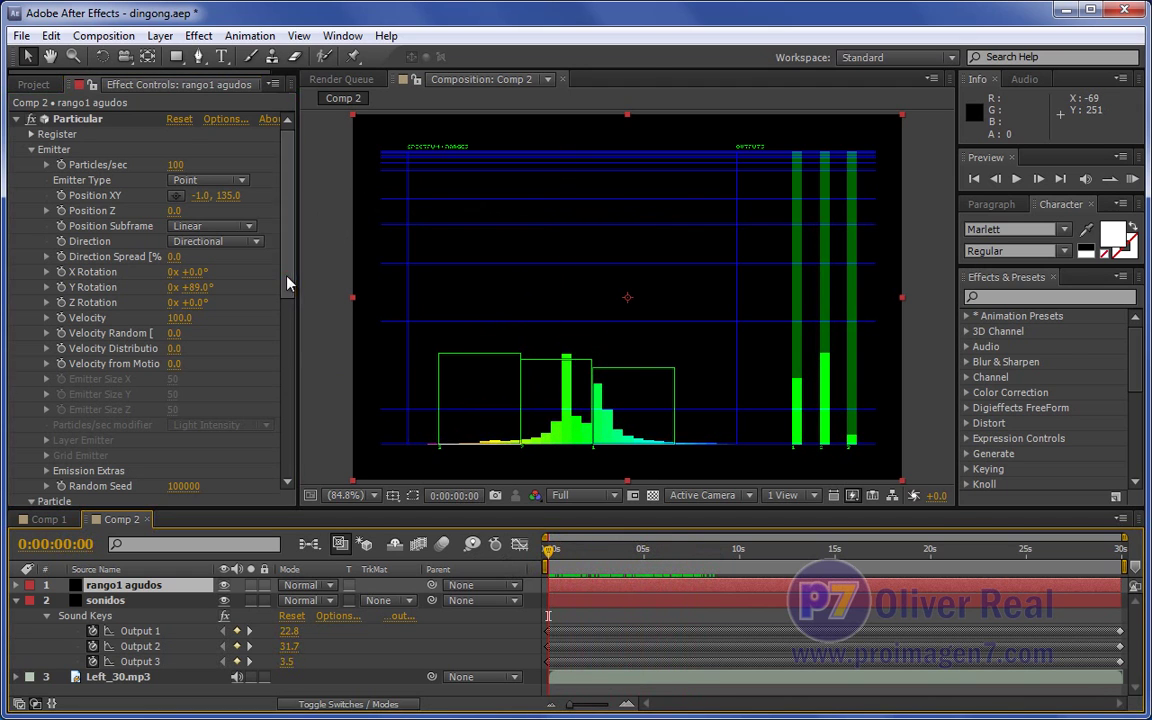
Raise Emission Extras Pre Run to 100 and play back, returning to 0:00:00:00
{"action": "left_click_drag", "start_coordinate": [286, 276], "coordinate": [285, 323]}
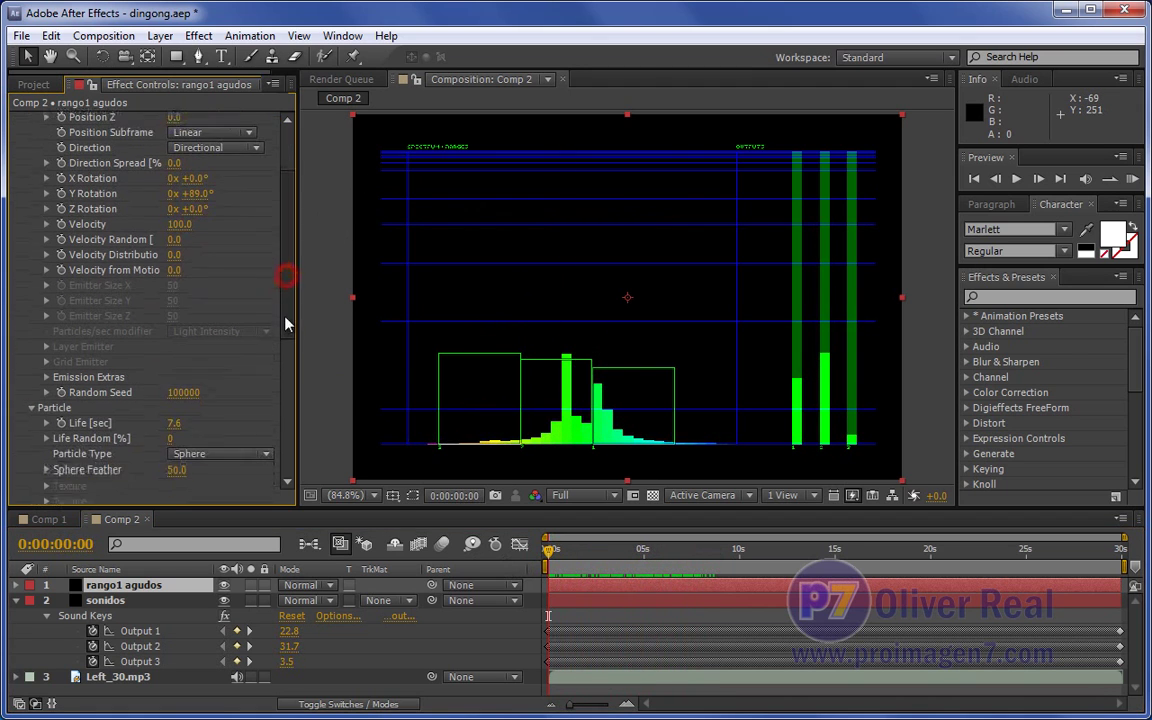
{"action": "left_click", "coordinate": [46, 375]}
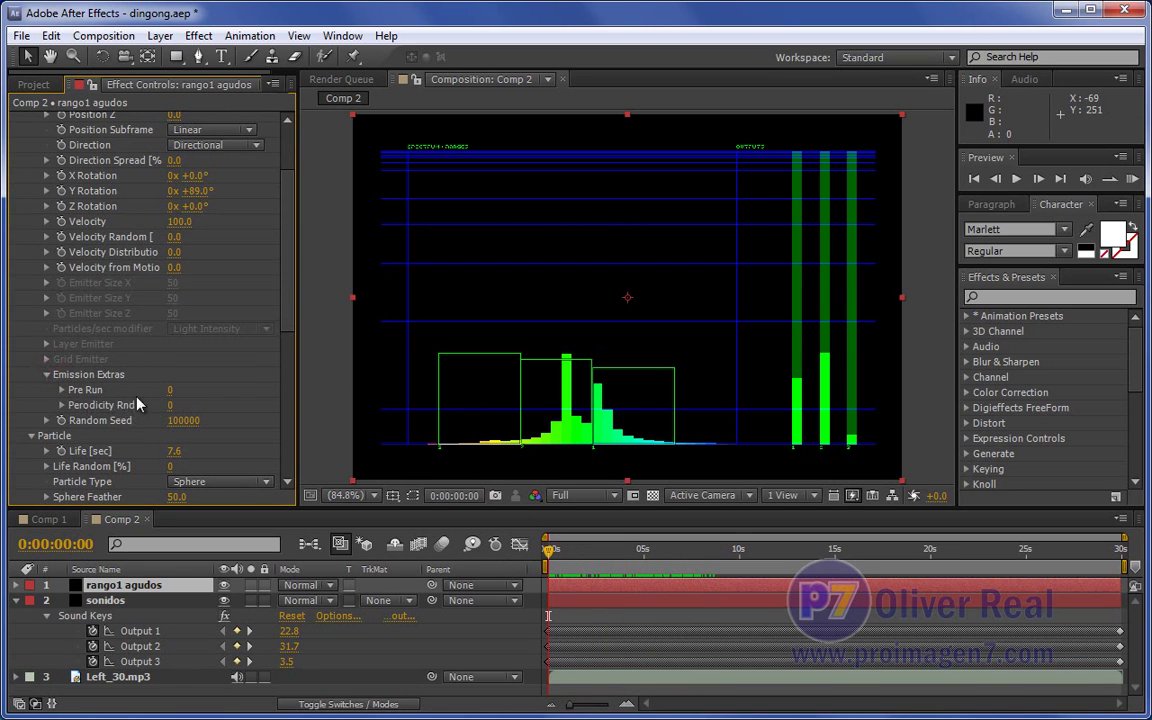
{"action": "mouse_move", "coordinate": [171, 392]}
{"action": "left_mouse_down"}
{"action": "mouse_move", "coordinate": [247, 388]}
{"action": "mouse_move", "coordinate": [258, 399]}
{"action": "left_mouse_up"}
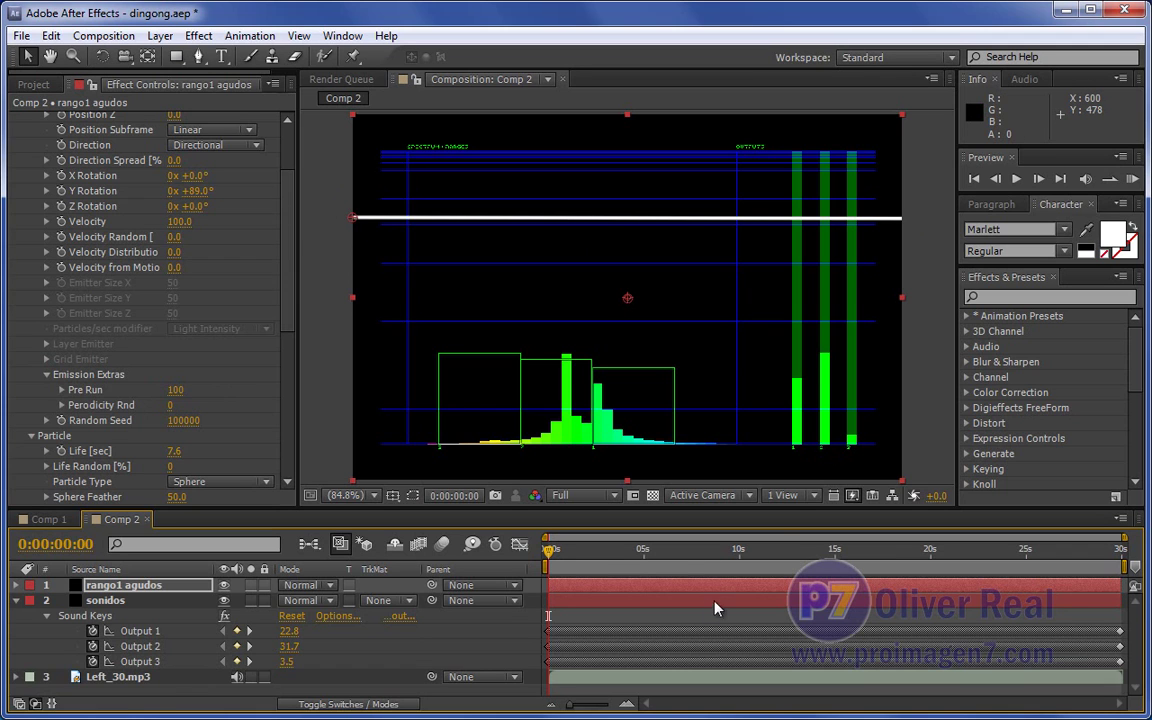
{"action": "key", "text": "space"}
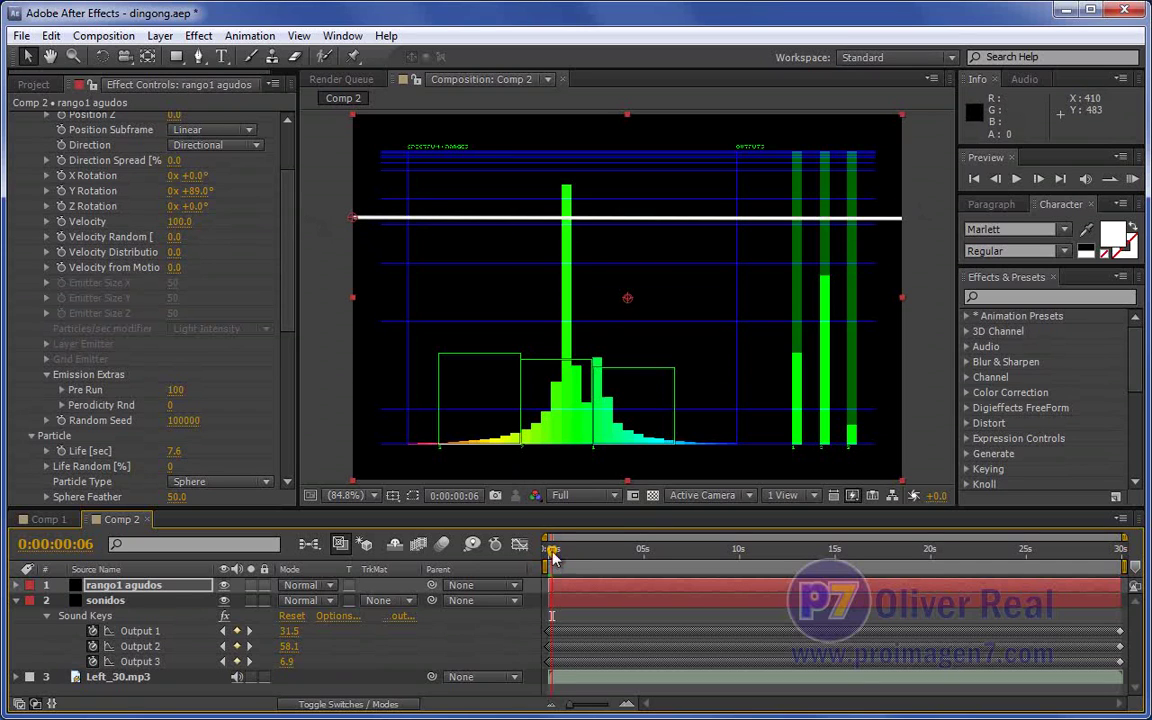
{"action": "left_click_drag", "start_coordinate": [560, 548], "coordinate": [573, 555]}
{"action": "left_click_drag", "start_coordinate": [573, 555], "coordinate": [548, 552]}
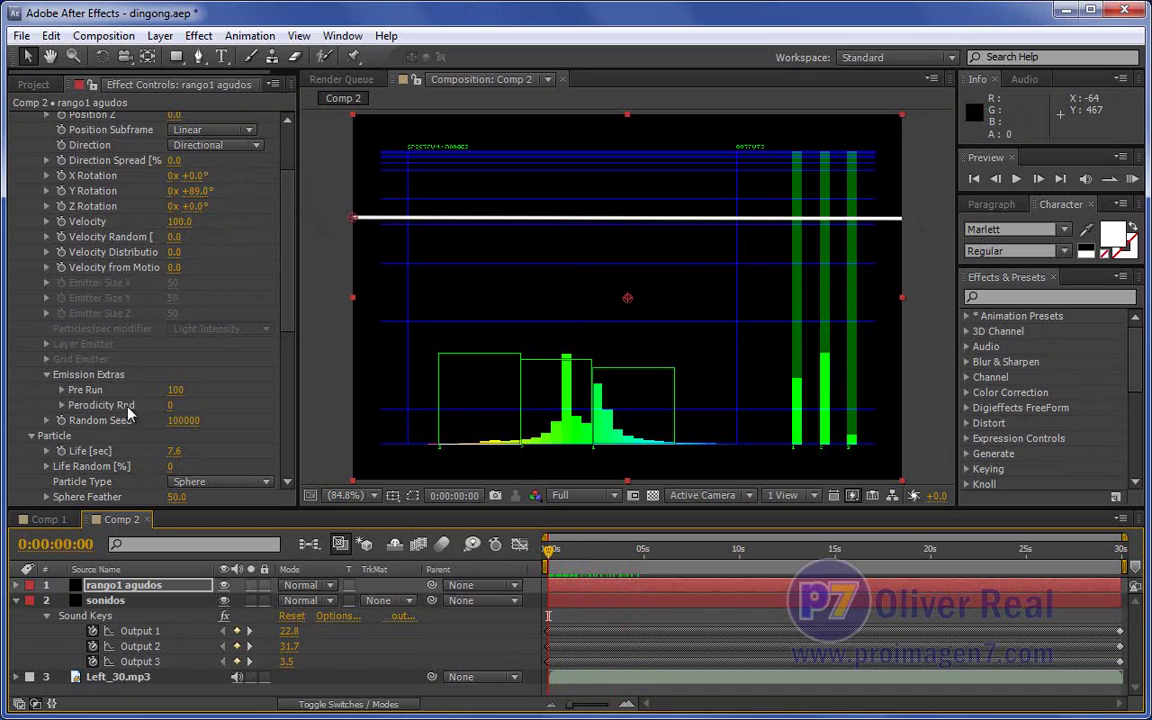
{"action": "scroll", "coordinate": [262, 270], "scroll_direction": "up", "scroll_amount": 3}
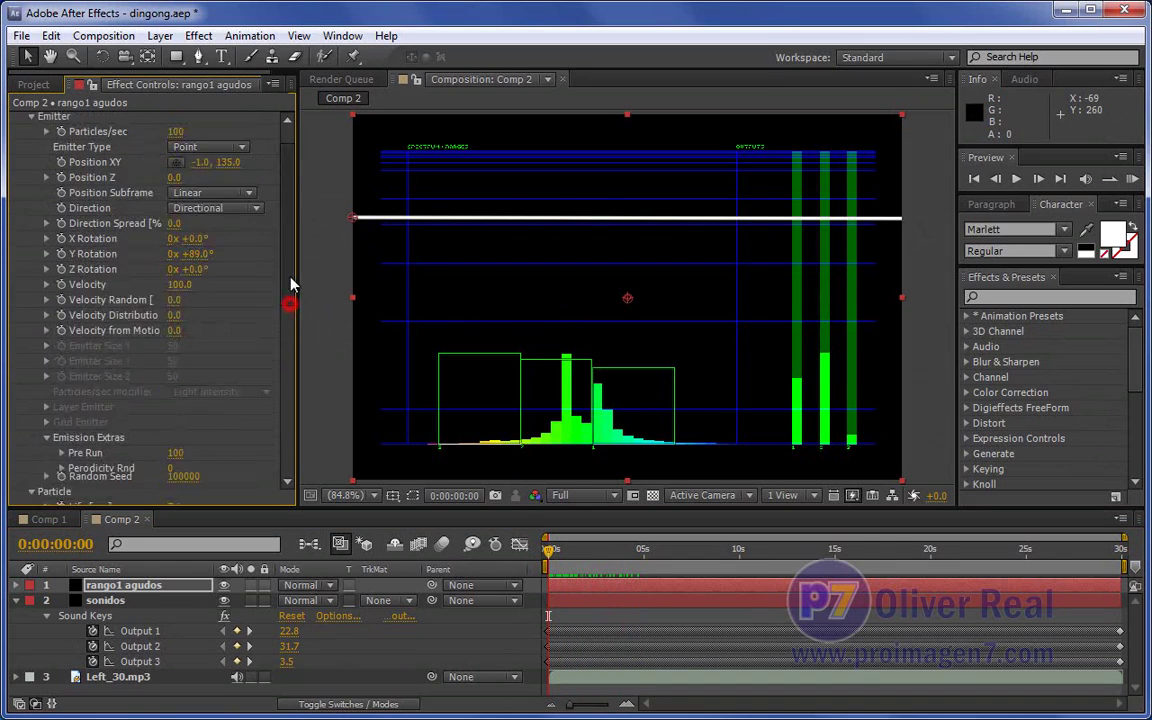
Change the Particle Color from white to cyan (hue 175)
{"action": "scroll", "coordinate": [262, 260], "scroll_direction": "up", "scroll_amount": 2}
{"action": "left_click", "coordinate": [31, 149]}
{"action": "left_click", "coordinate": [30, 164]}
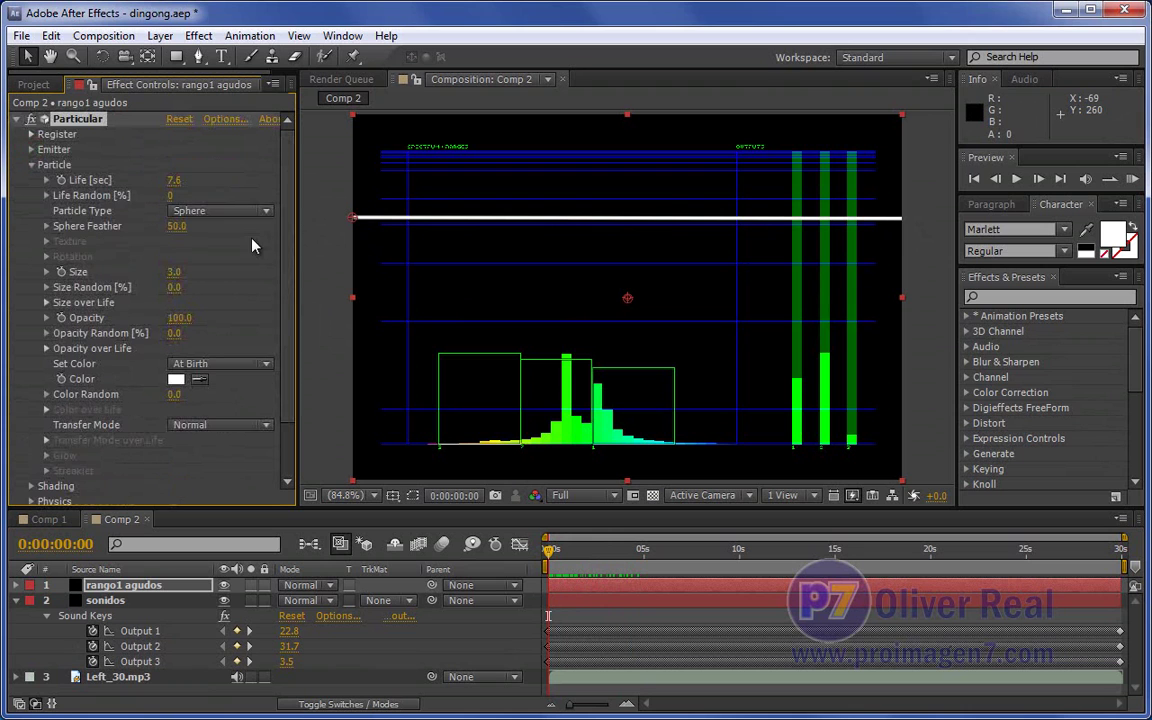
{"action": "left_click_drag", "start_coordinate": [284, 231], "coordinate": [285, 309]}
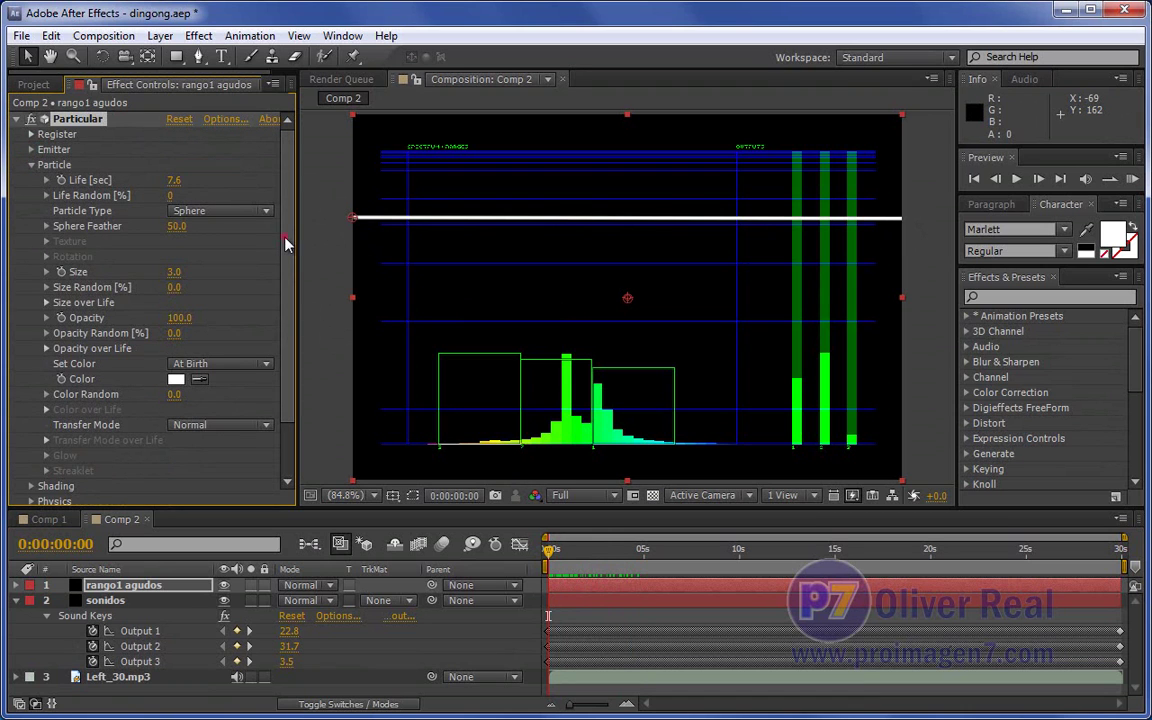
{"action": "left_click_drag", "start_coordinate": [285, 309], "coordinate": [287, 240]}
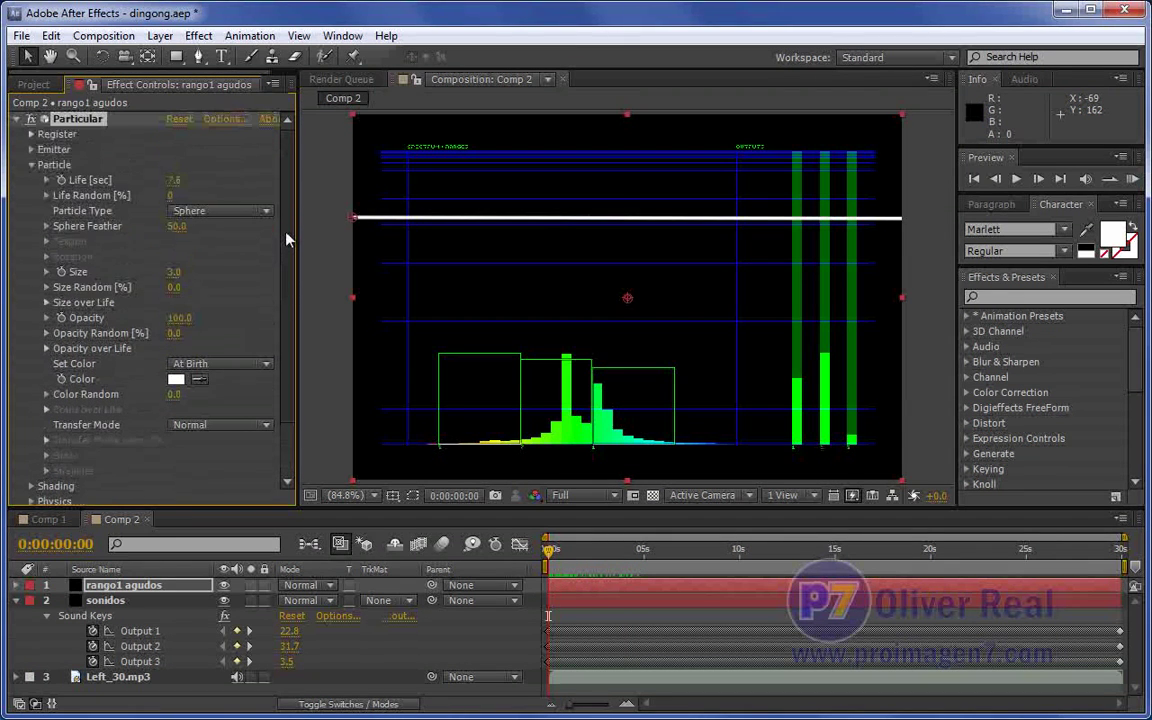
{"action": "left_click", "coordinate": [175, 383]}
{"action": "left_click", "coordinate": [522, 393]}
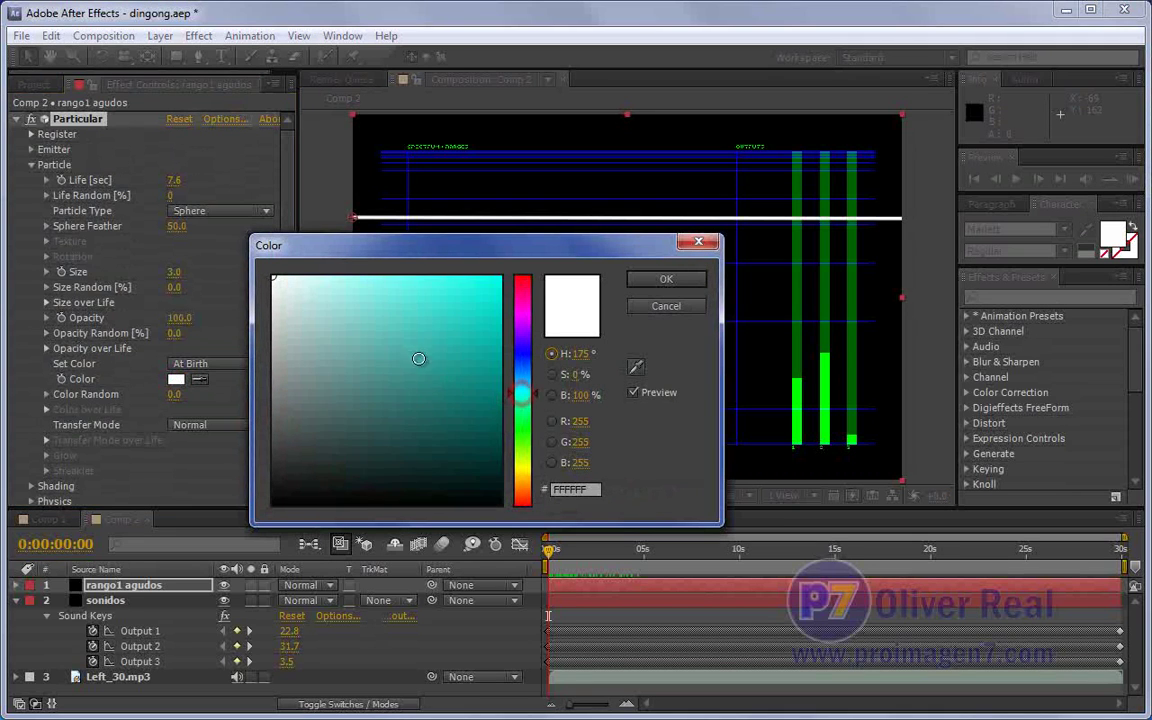
{"action": "left_click", "coordinate": [463, 303]}
{"action": "left_click", "coordinate": [666, 280]}
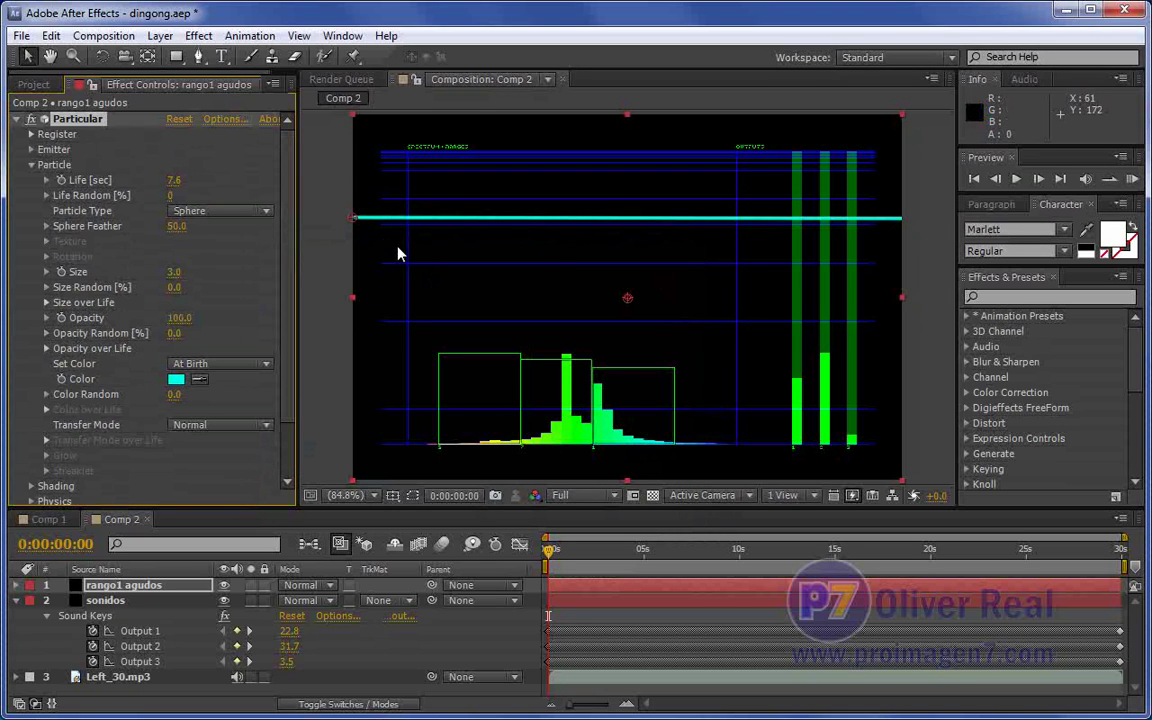
{"action": "left_click", "coordinate": [288, 330]}
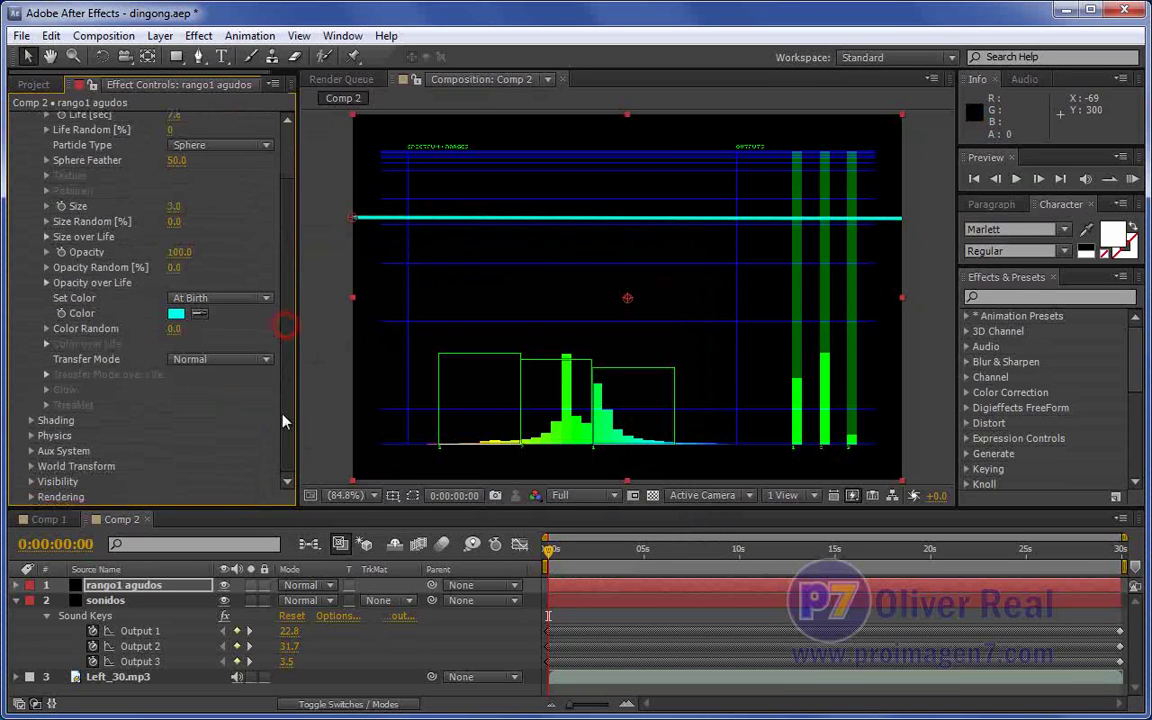
Open Physics > Air > Turbulence Field, widen Effect Controls, and start an Affect Position expression
{"action": "left_click", "coordinate": [31, 436]}
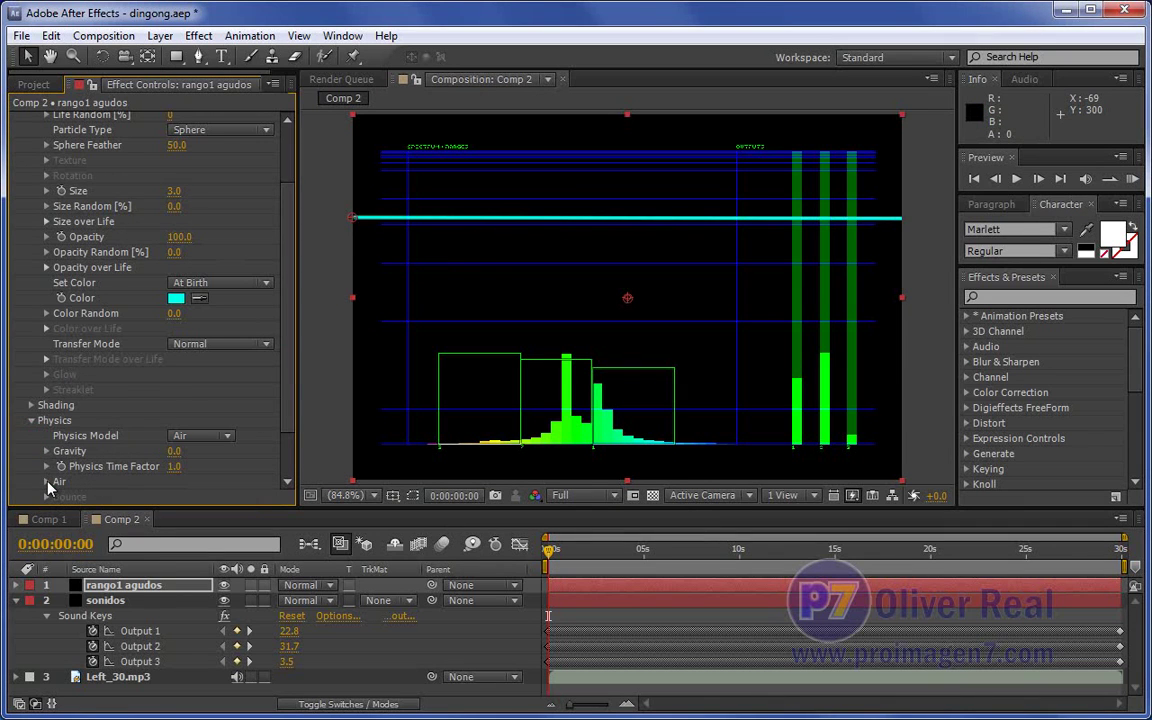
{"action": "left_click", "coordinate": [46, 482]}
{"action": "scroll", "coordinate": [212, 396], "scroll_direction": "down", "scroll_amount": 1}
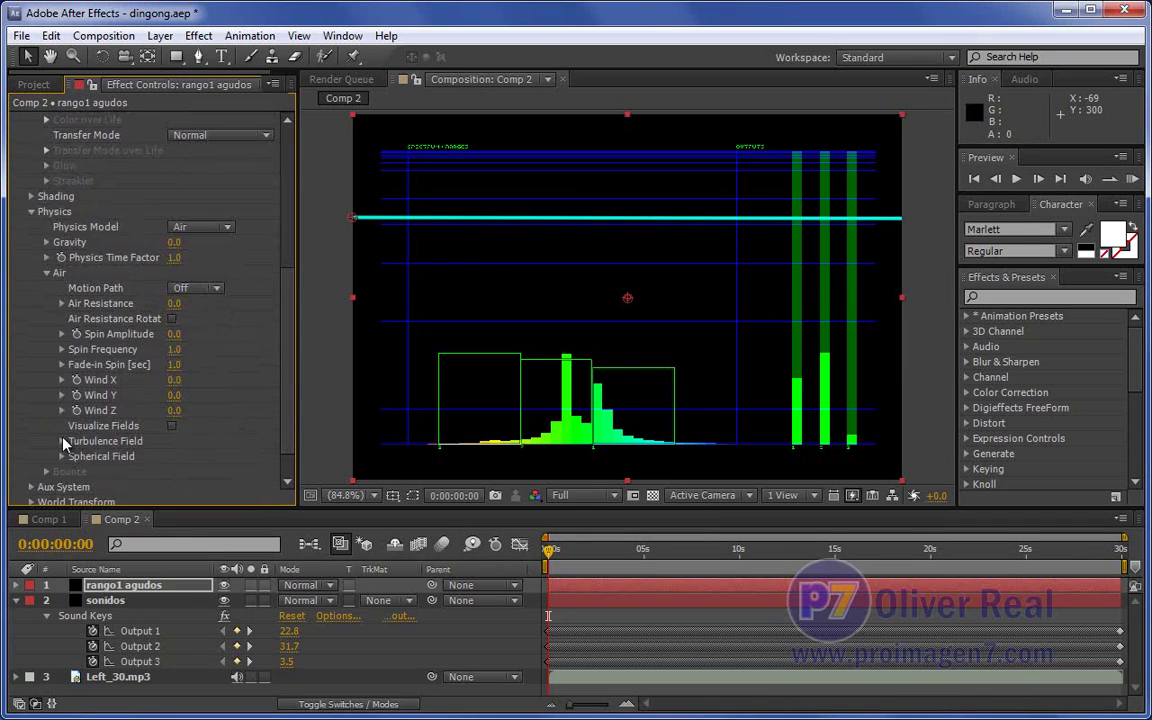
{"action": "left_click", "coordinate": [63, 442]}
{"action": "scroll", "coordinate": [228, 385], "scroll_direction": "down", "scroll_amount": 5}
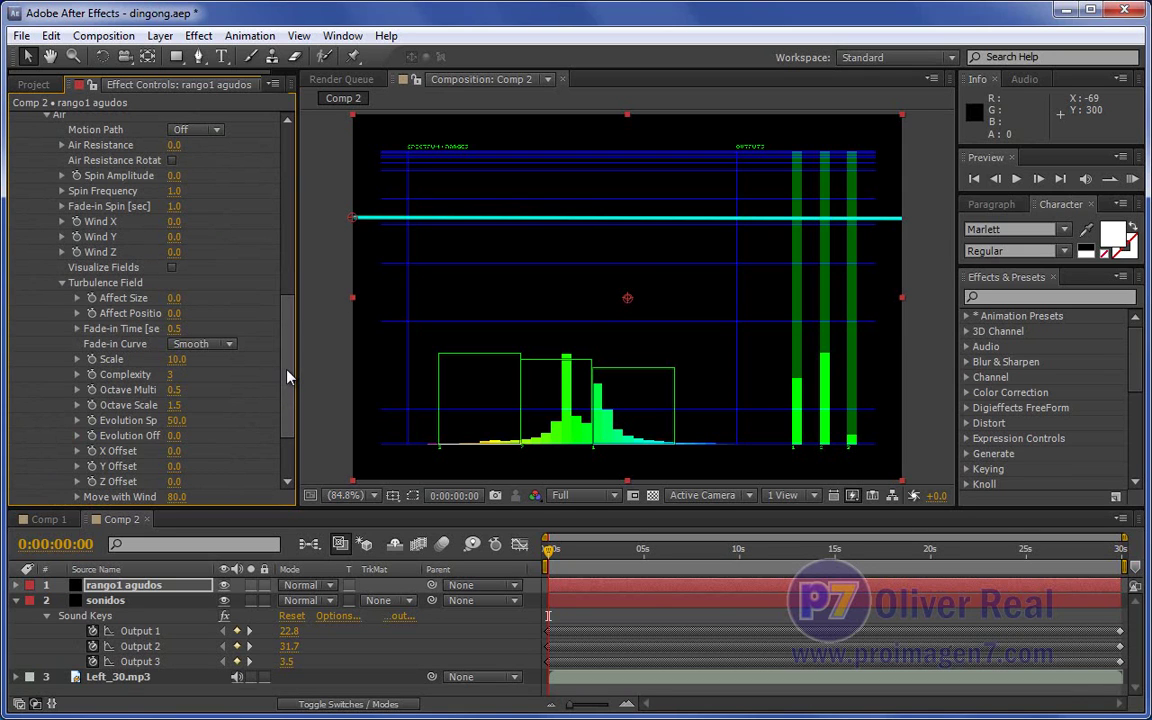
{"action": "left_click_drag", "start_coordinate": [298, 358], "coordinate": [342, 358]}
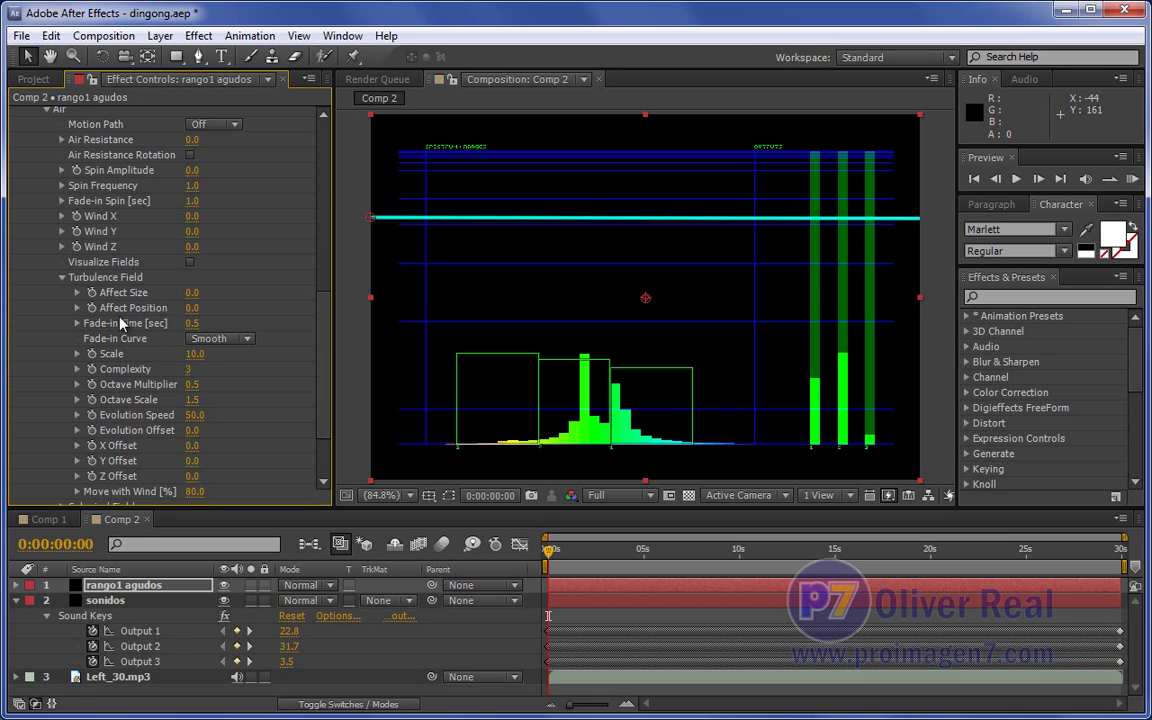
{"action": "left_click", "coordinate": [91, 308], "text": "alt"}
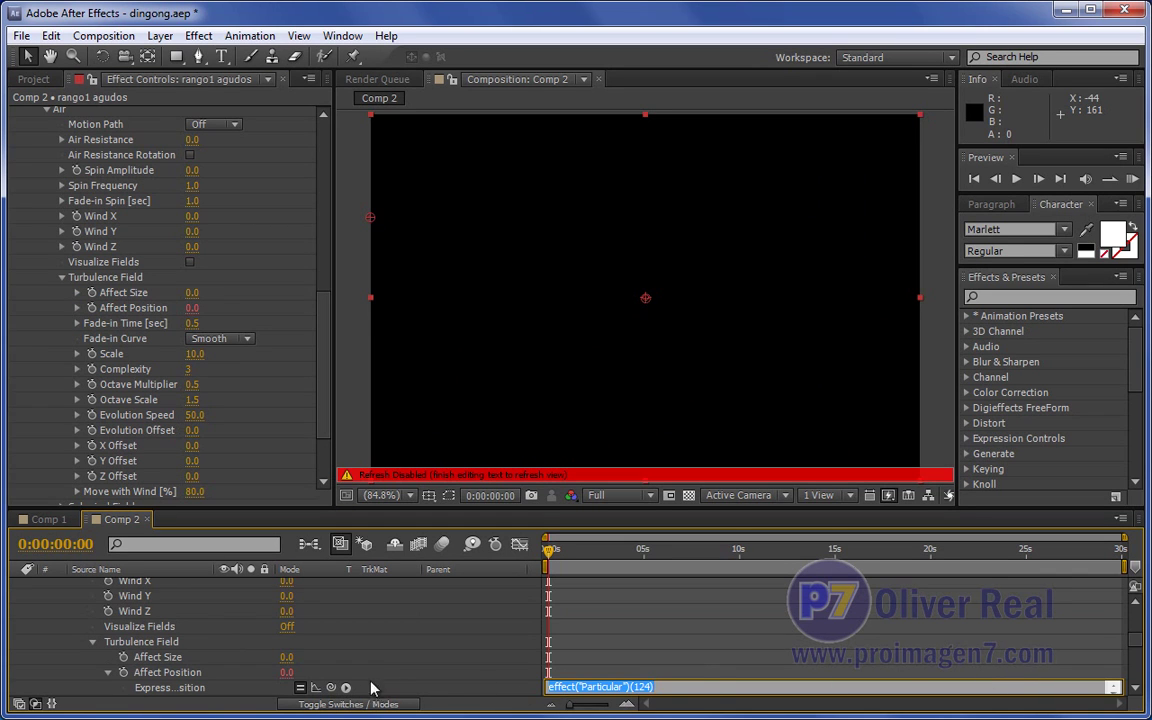
Pick-whip Particular's Affect Position to the sonidos layer's Sound Keys Output 1, which reads 22.8
{"action": "left_click", "coordinate": [1135, 647]}
{"action": "scroll", "coordinate": [1135, 647], "scroll_direction": "down", "scroll_amount": 5}
{"action": "scroll", "coordinate": [706, 684], "scroll_direction": "down", "scroll_amount": 5}
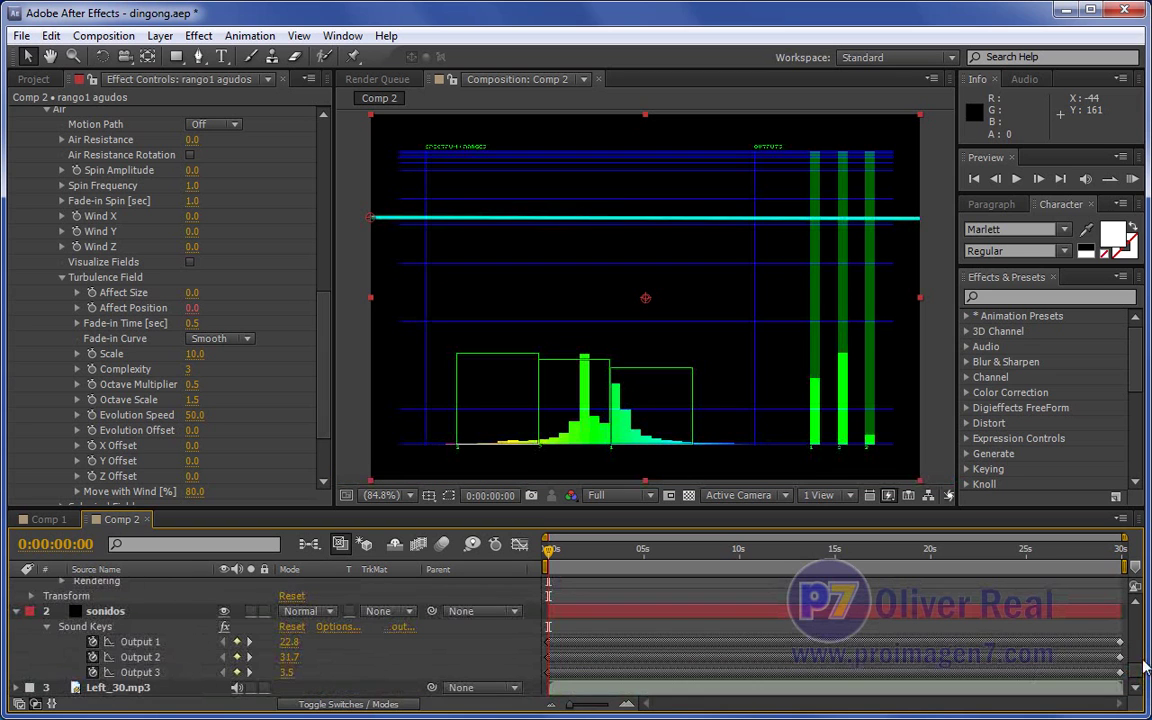
{"action": "scroll", "coordinate": [1020, 600], "scroll_direction": "up", "scroll_amount": 5}
{"action": "scroll", "coordinate": [1020, 590], "scroll_direction": "up", "scroll_amount": 2}
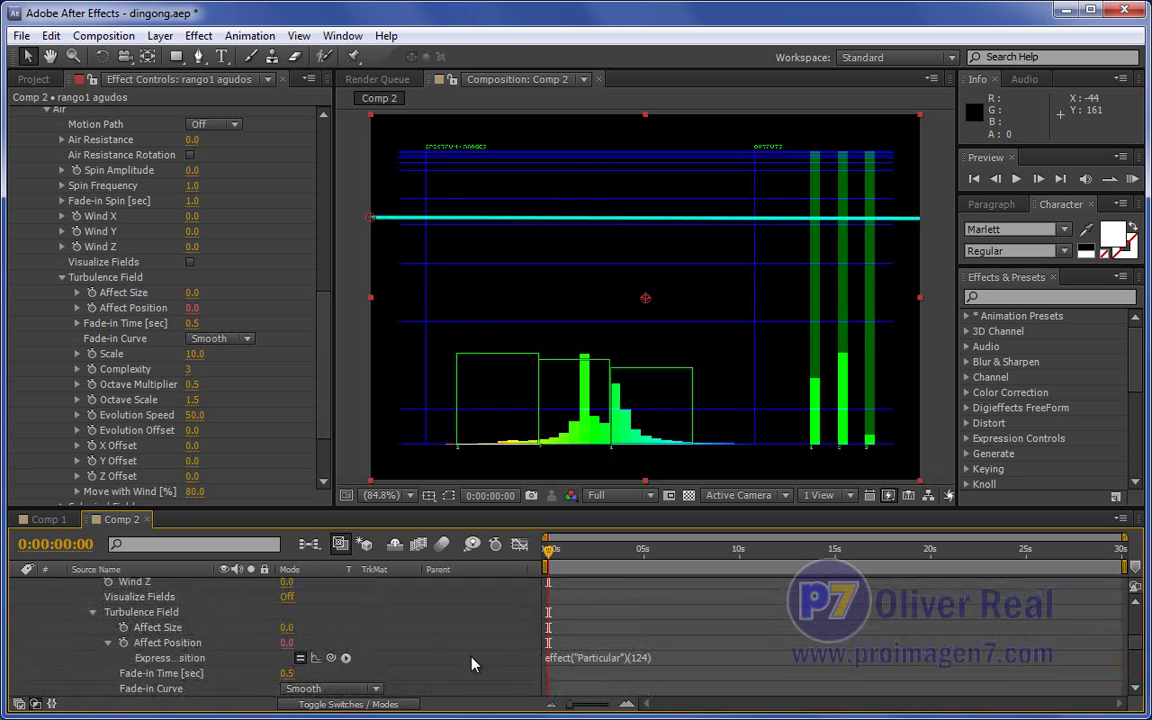
{"action": "left_click_drag", "start_coordinate": [332, 660], "coordinate": [262, 685]}
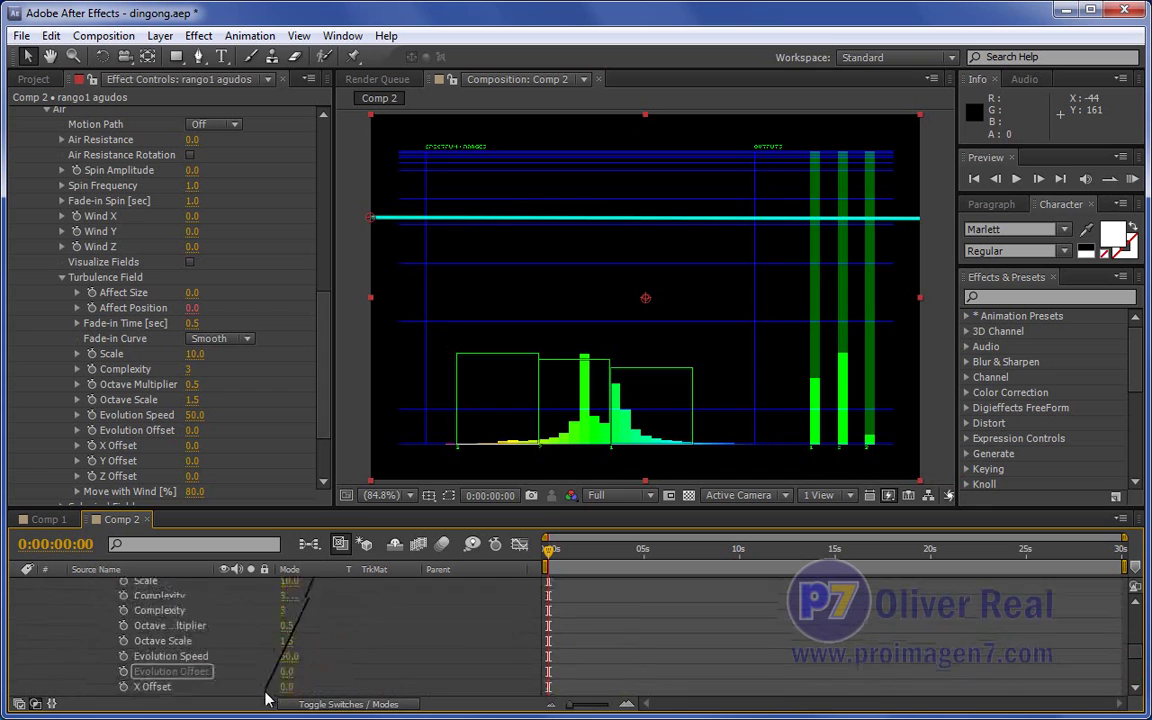
{"action": "left_click_drag", "start_coordinate": [196, 668], "coordinate": [143, 658]}
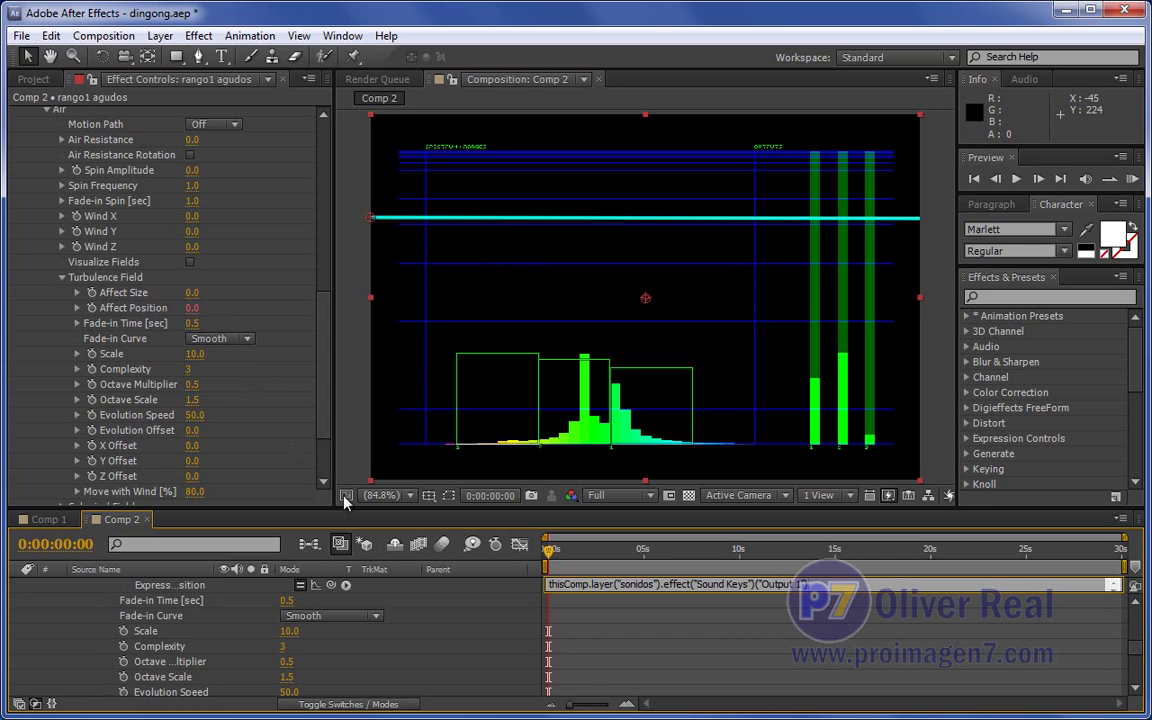
{"action": "scroll", "coordinate": [1125, 652], "scroll_direction": "down", "scroll_amount": 3}
{"action": "scroll", "coordinate": [1125, 652], "scroll_direction": "down", "scroll_amount": 5}
{"action": "scroll", "coordinate": [1125, 652], "scroll_direction": "down", "scroll_amount": 1}
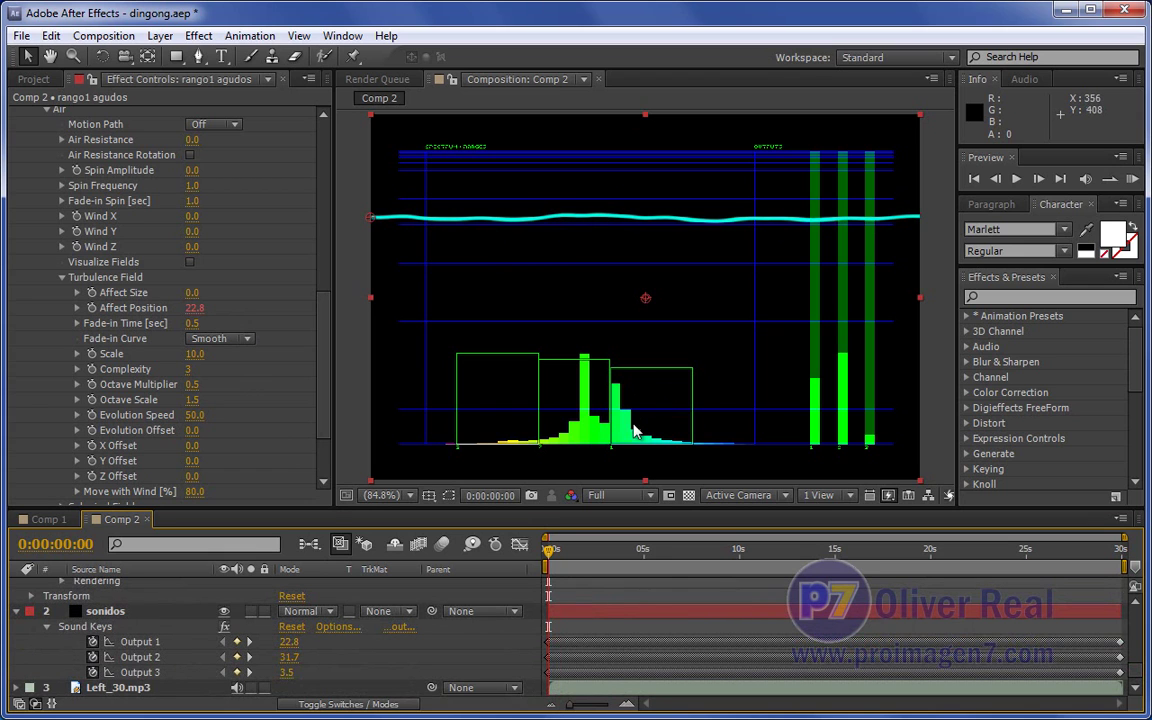
Scrub to about 14 seconds to preview the audio response, then show sonidos' Sound Keys settings
{"action": "left_click_drag", "start_coordinate": [549, 555], "coordinate": [702, 572]}
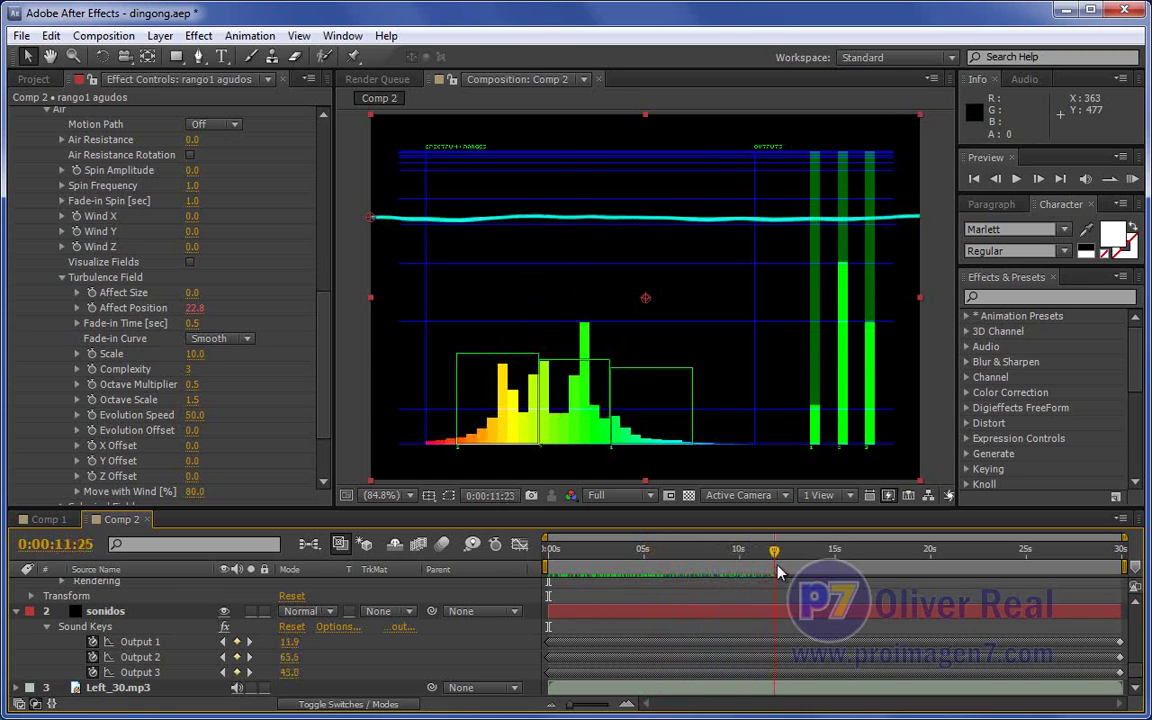
{"action": "left_click_drag", "start_coordinate": [702, 572], "coordinate": [789, 568]}
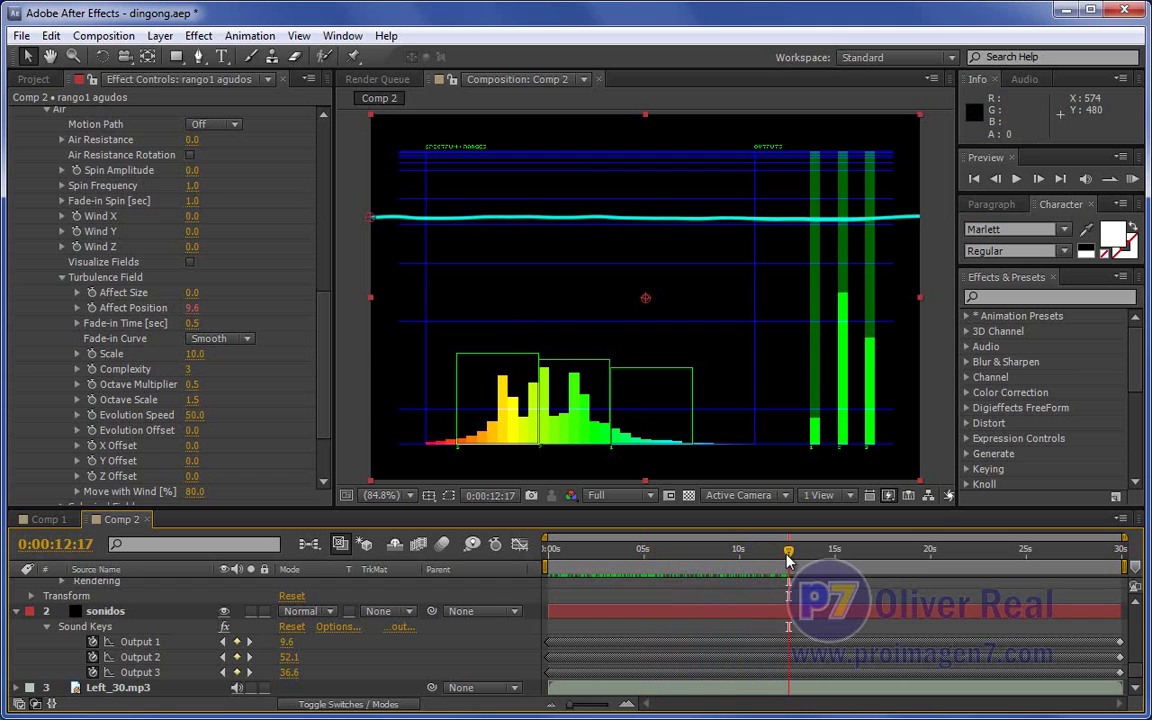
{"action": "mouse_move", "coordinate": [790, 551]}
{"action": "left_mouse_down"}
{"action": "mouse_move", "coordinate": [1067, 553]}
{"action": "mouse_move", "coordinate": [514, 548]}
{"action": "left_mouse_up"}
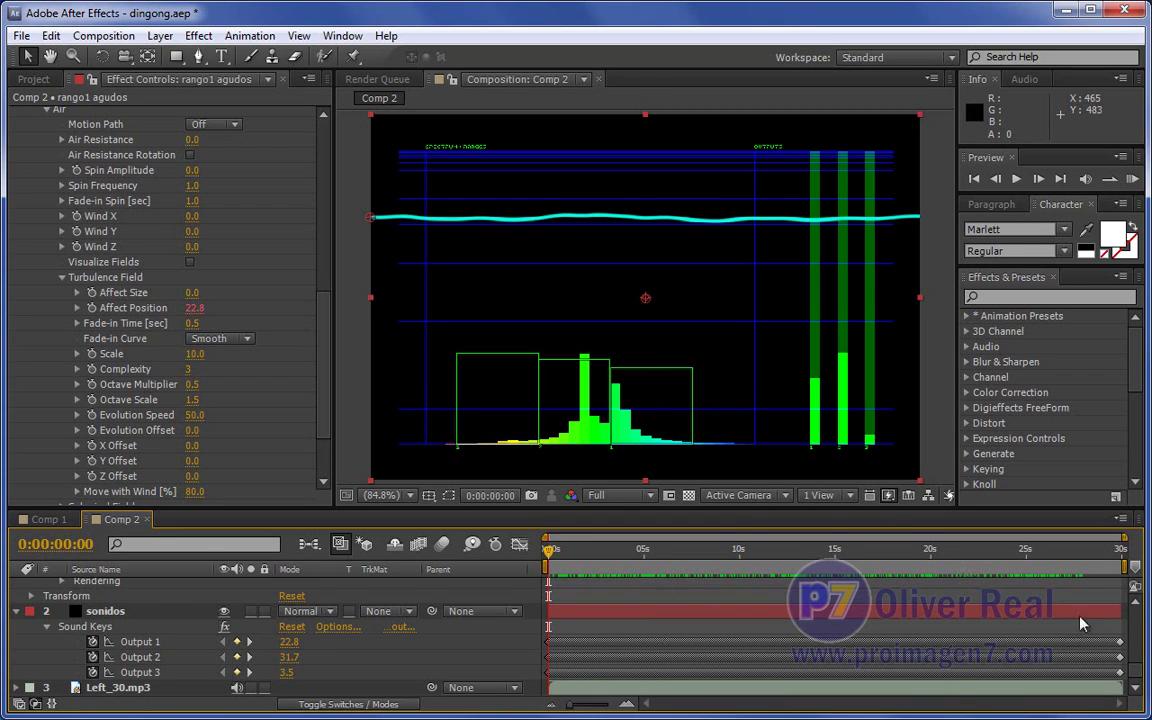
{"action": "left_click", "coordinate": [105, 611]}
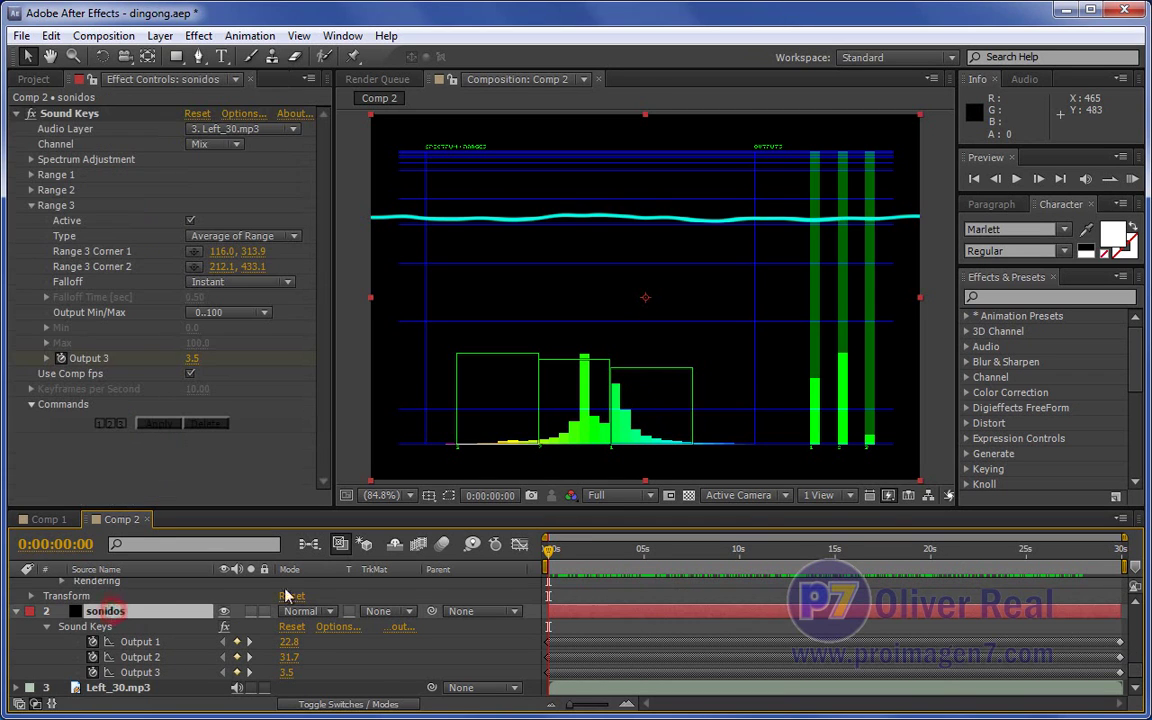
Lower the top edge of the Range 3 box and re-apply, so Output 1 reads 31.3
{"action": "left_click", "coordinate": [83, 116]}
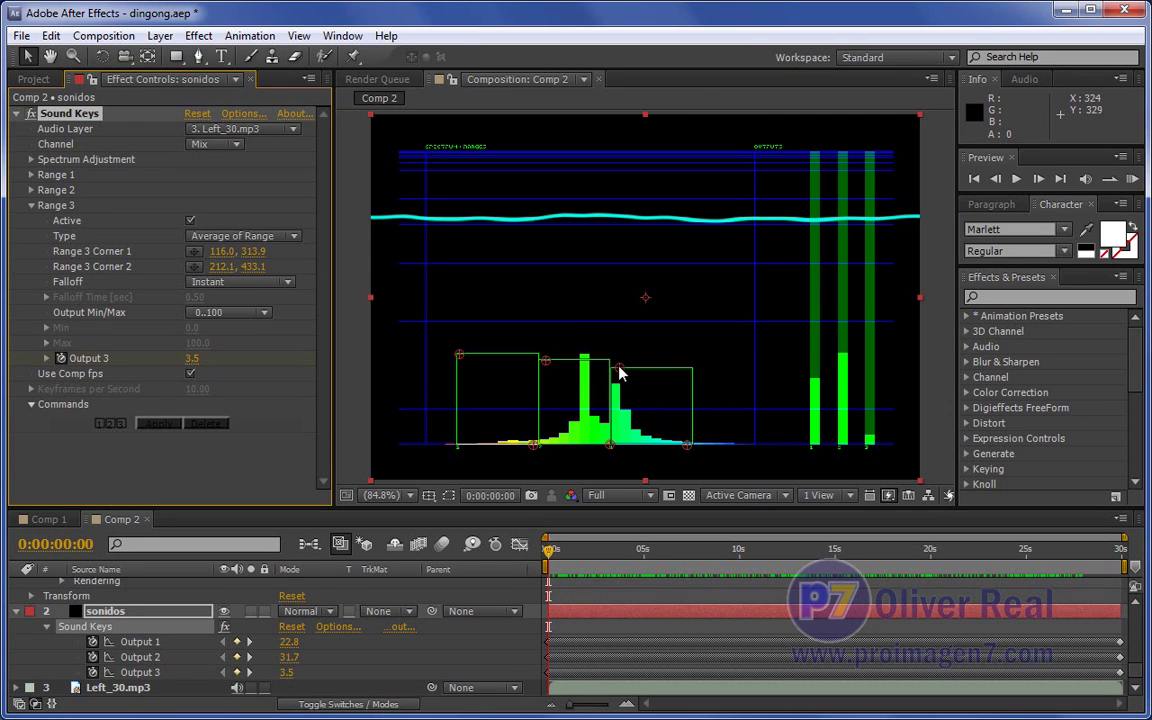
{"action": "left_click_drag", "start_coordinate": [620, 372], "coordinate": [616, 399]}
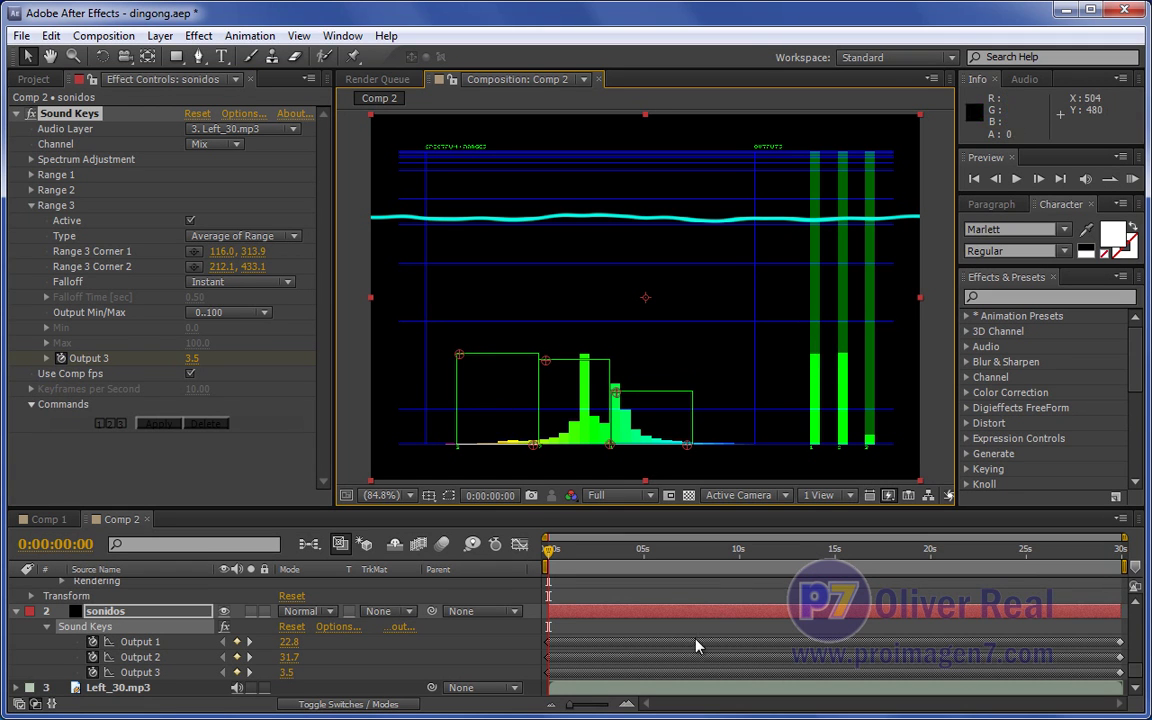
{"action": "mouse_move", "coordinate": [660, 662]}
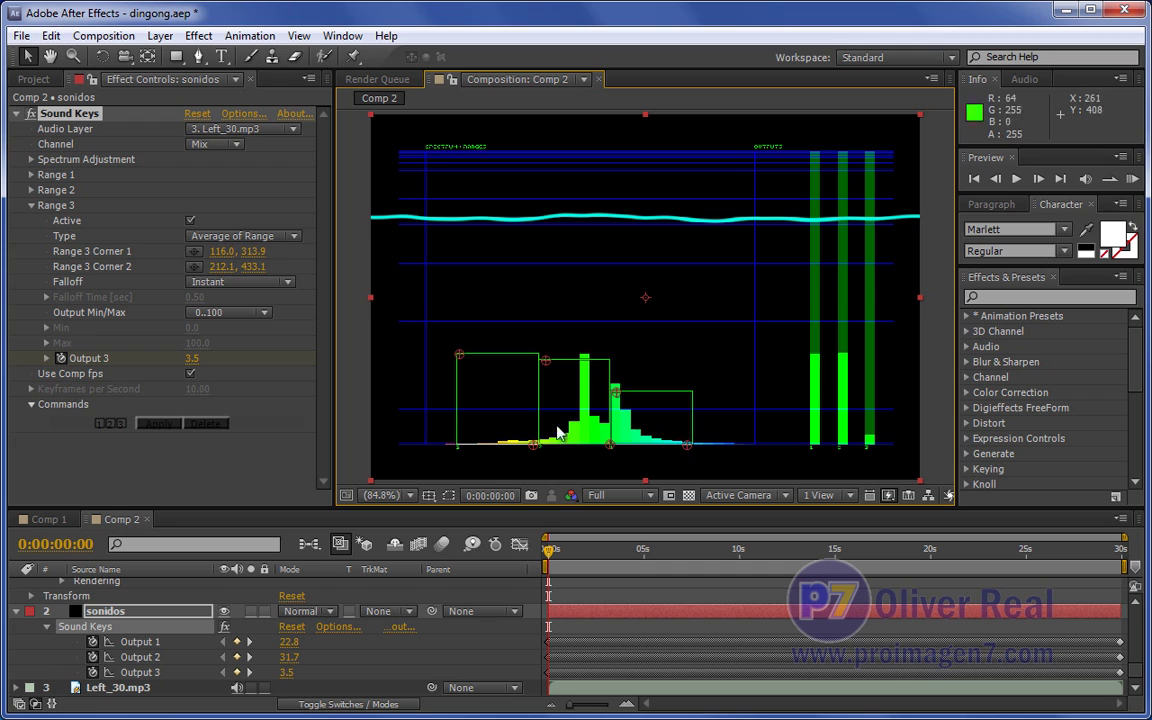
{"action": "left_click", "coordinate": [158, 423]}
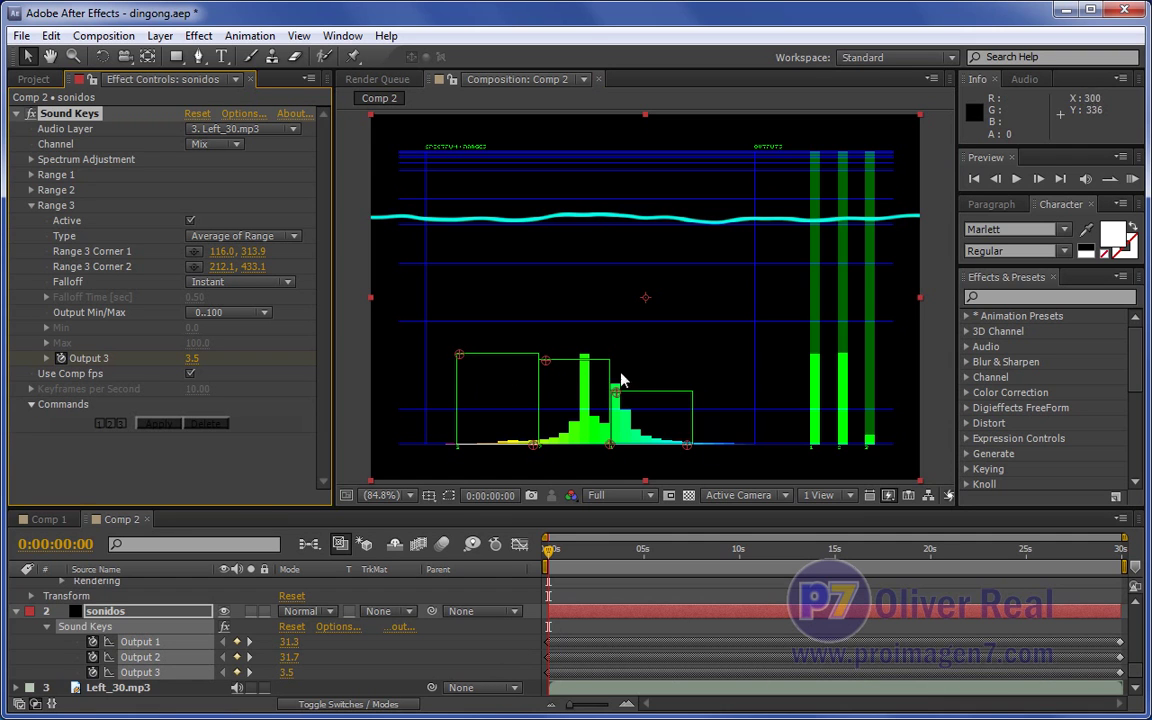
{"action": "left_click", "coordinate": [1140, 660]}
{"action": "scroll", "coordinate": [277, 607], "scroll_direction": "up", "scroll_amount": 3}
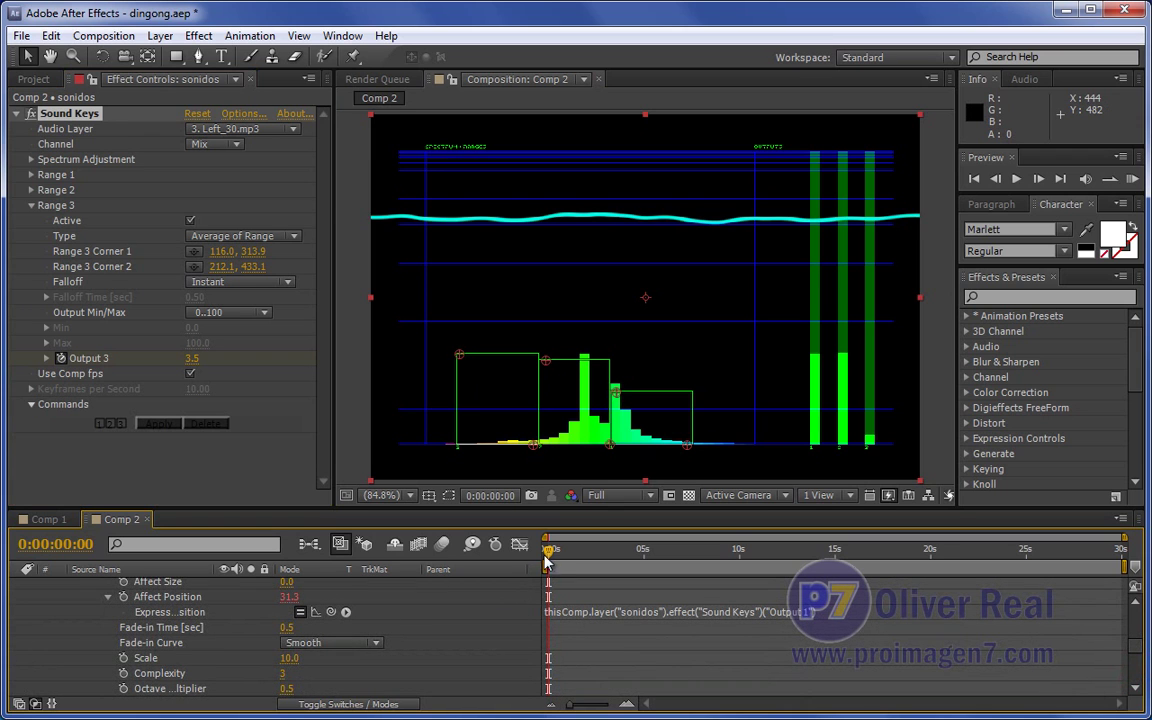
Append *2 to the Affect Position expression to double the Sound Keys Output 1 value
{"action": "left_click_drag", "start_coordinate": [549, 558], "coordinate": [840, 570]}
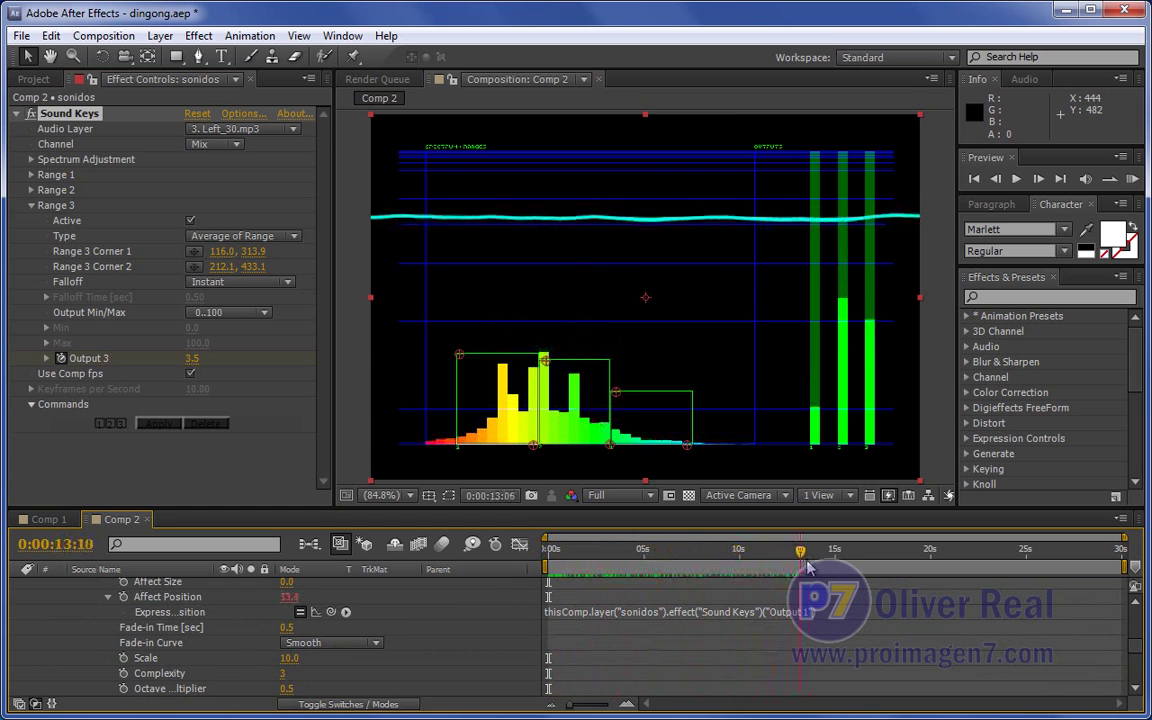
{"action": "left_click_drag", "start_coordinate": [840, 570], "coordinate": [964, 549]}
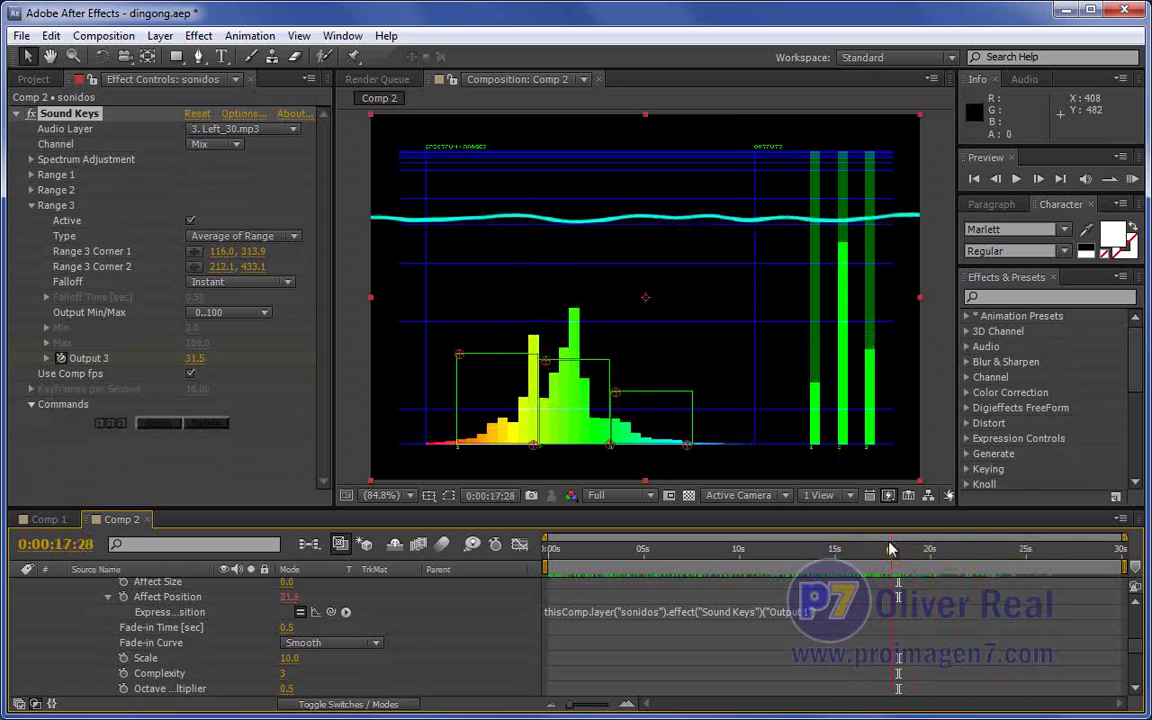
{"action": "left_click_drag", "start_coordinate": [964, 549], "coordinate": [942, 549]}
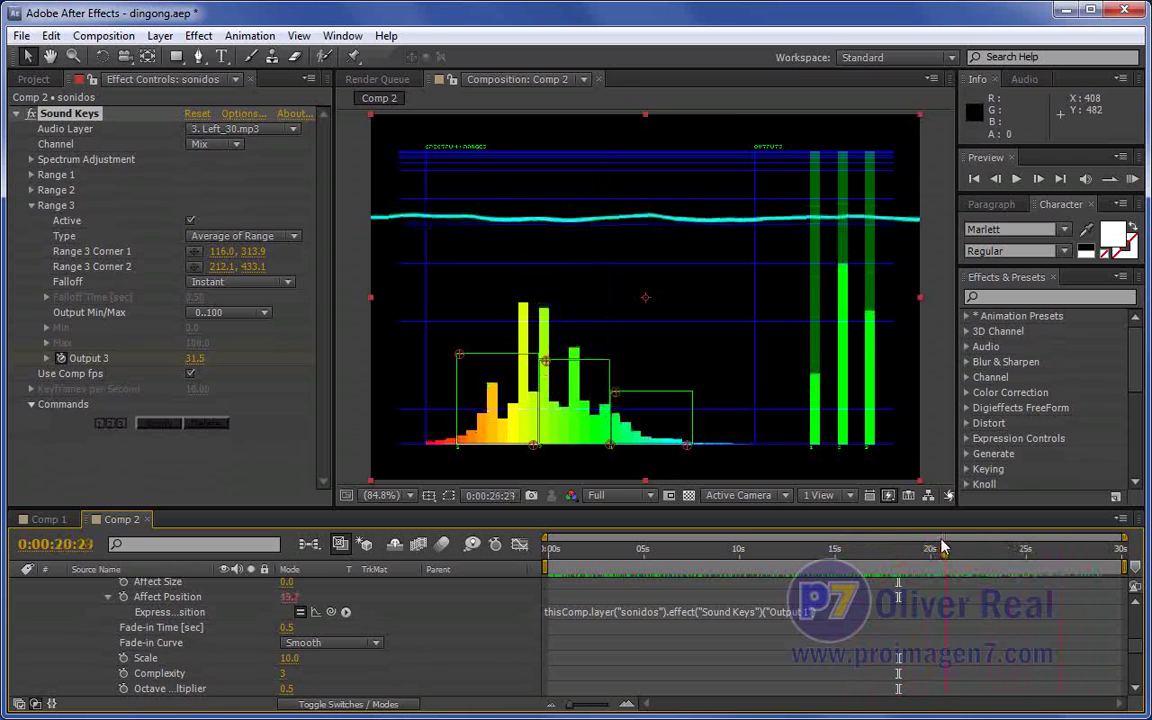
{"action": "left_click", "coordinate": [795, 613]}
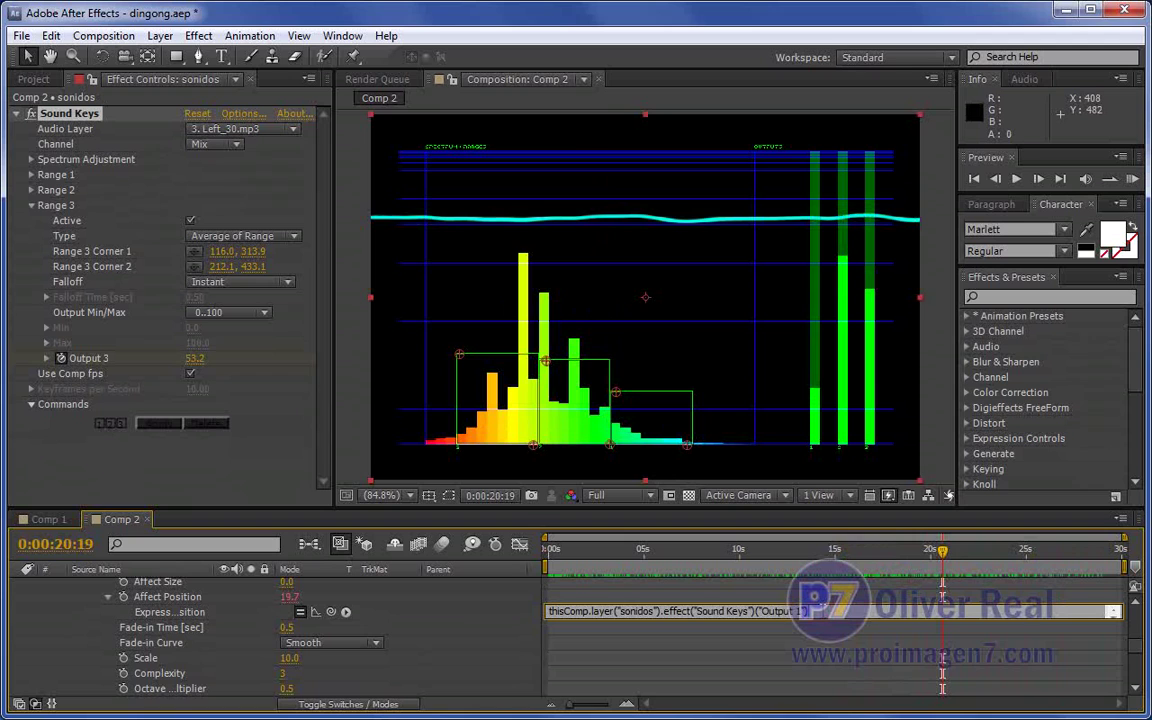
{"action": "left_click", "coordinate": [826, 601]}
Preview the stronger wiggle from the start and bring up rango1 agudos' Particular settings
{"action": "mouse_move", "coordinate": [779, 554]}
{"action": "left_mouse_down"}
{"action": "mouse_move", "coordinate": [623, 565]}
{"action": "mouse_move", "coordinate": [875, 580]}
{"action": "mouse_move", "coordinate": [520, 560]}
{"action": "left_mouse_up"}
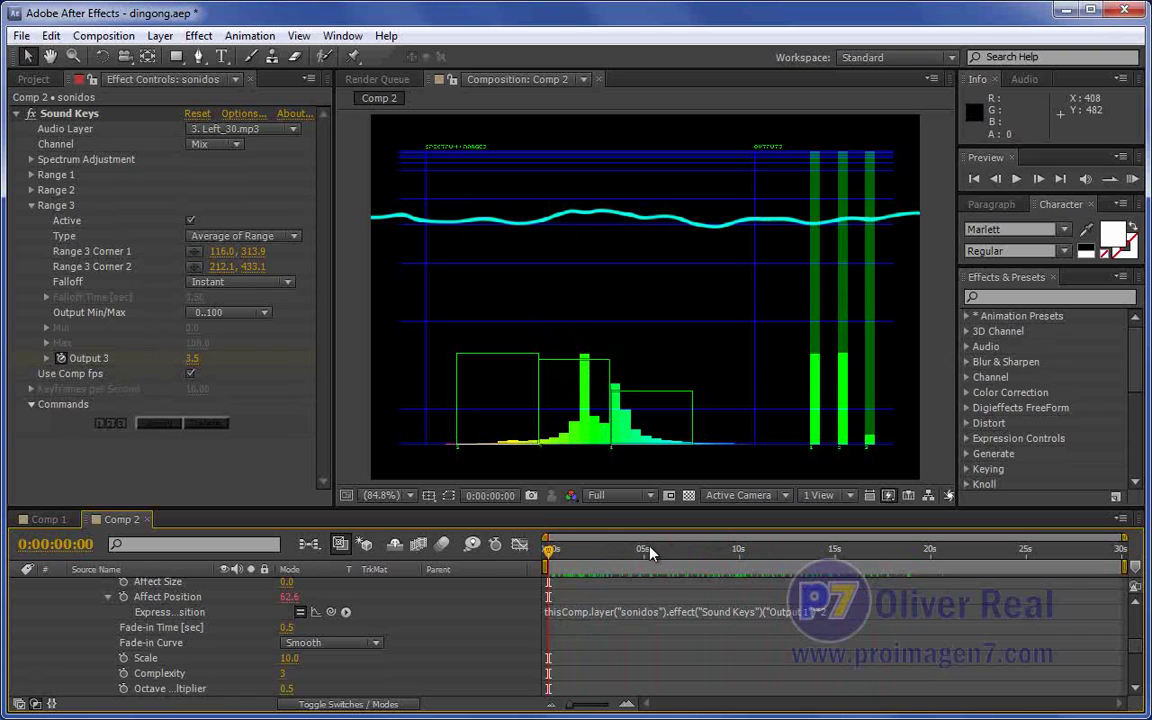
{"action": "mouse_move", "coordinate": [551, 553]}
{"action": "left_mouse_down"}
{"action": "mouse_move", "coordinate": [607, 553]}
{"action": "mouse_move", "coordinate": [594, 553]}
{"action": "left_mouse_up"}
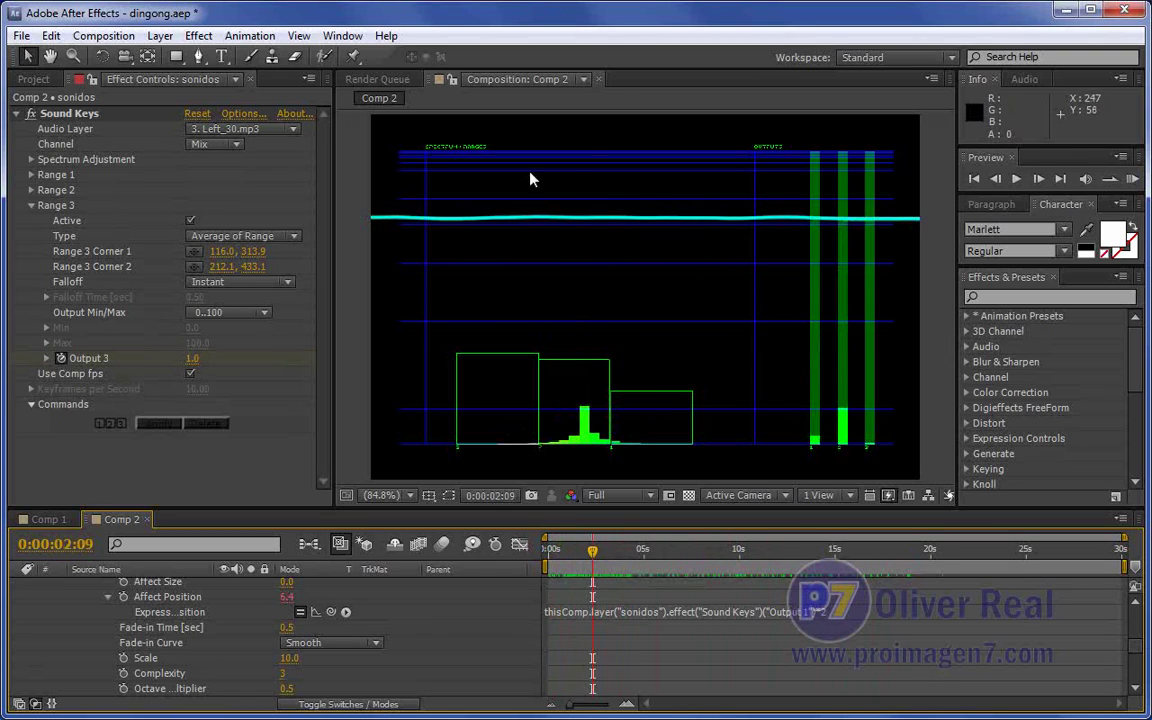
{"action": "left_click", "coordinate": [548, 553]}
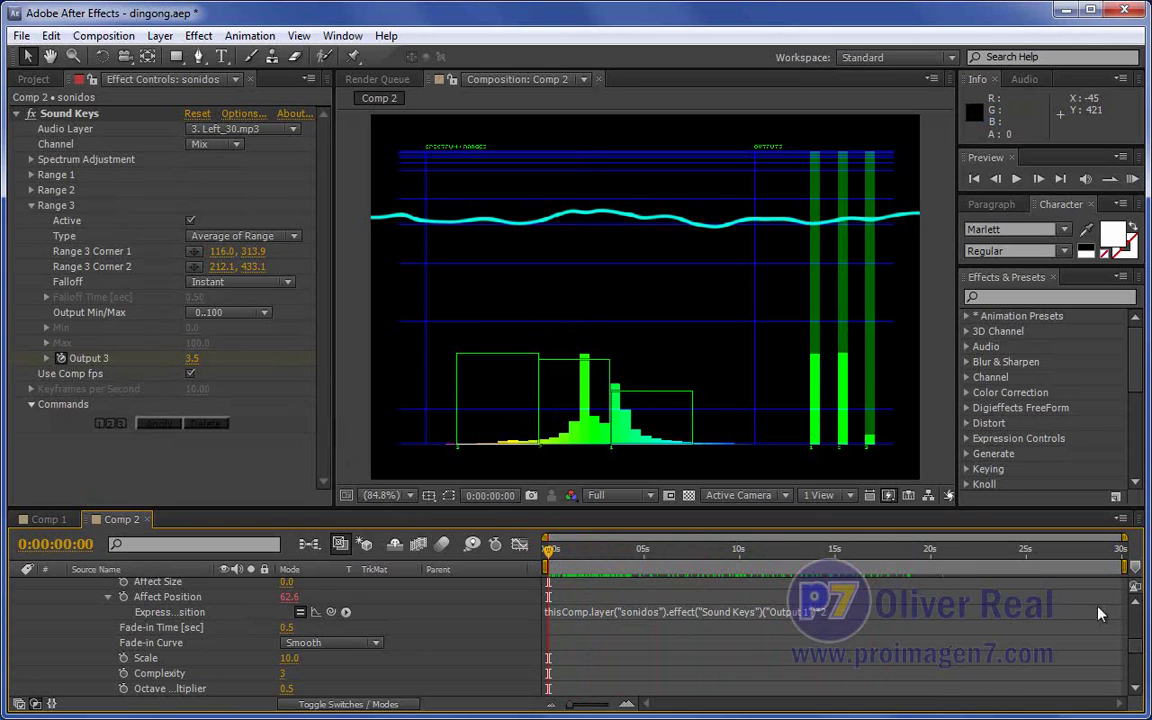
{"action": "scroll", "coordinate": [1134, 640], "scroll_direction": "up", "scroll_amount": 10}
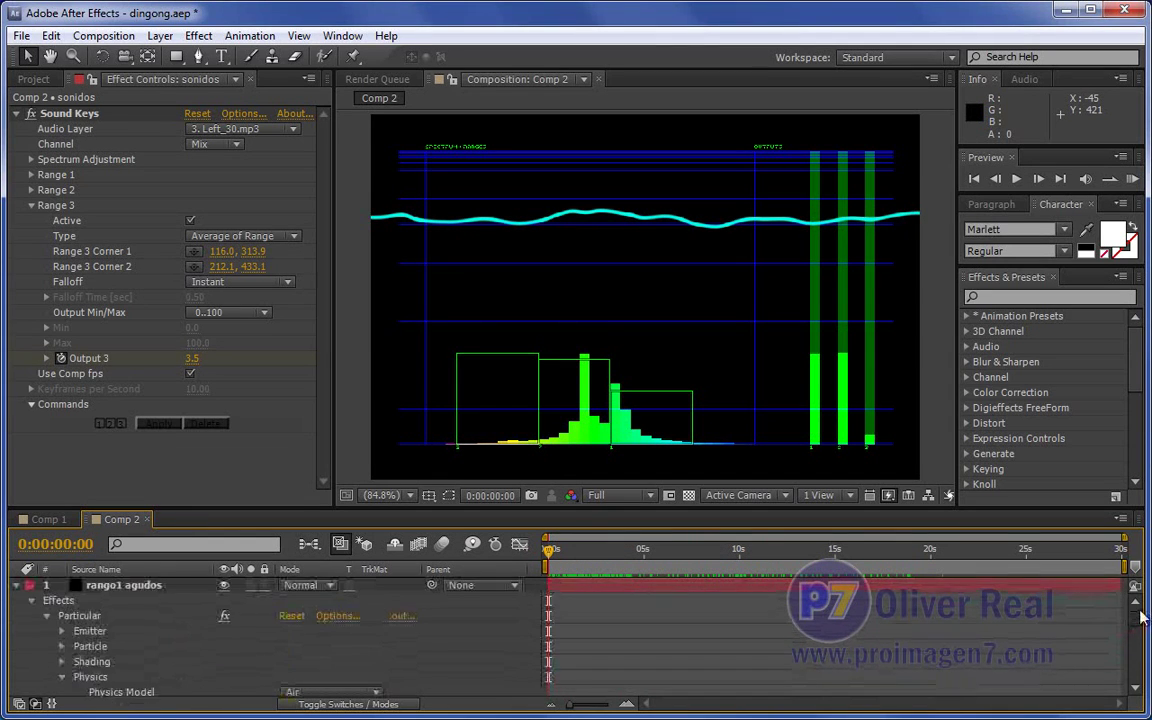
{"action": "left_click", "coordinate": [95, 585]}
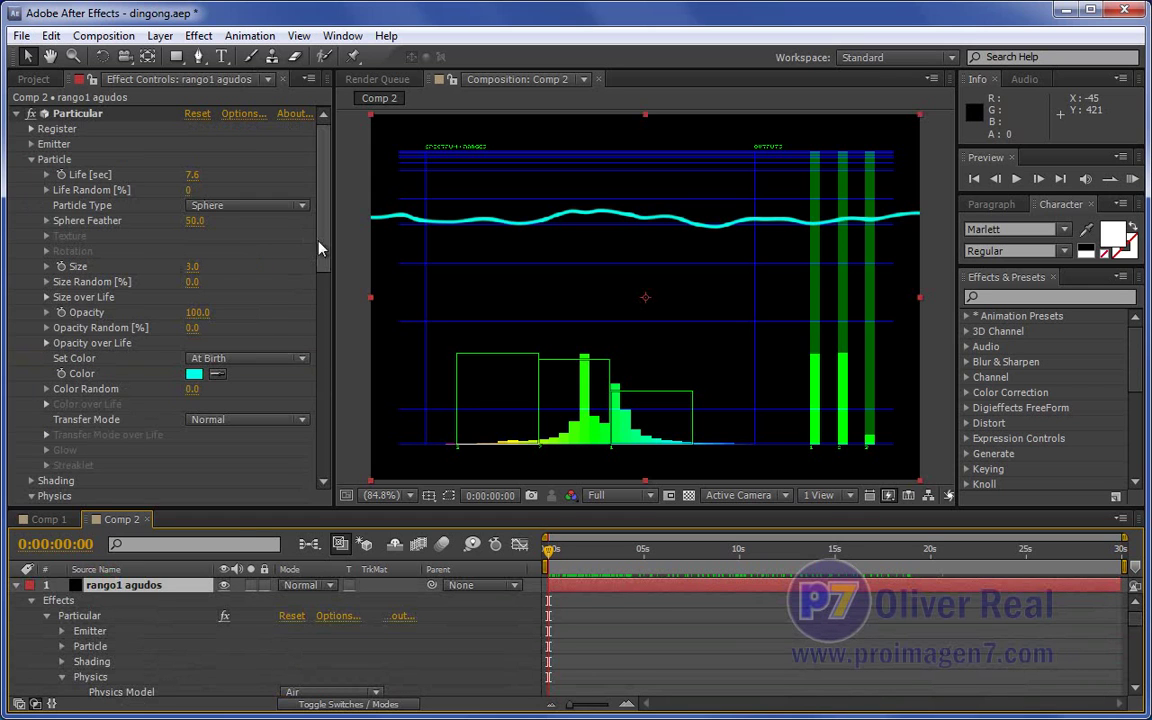
Test a higher Turbulence Field X Offset on rango1 agudos, then reset it to 0
{"action": "left_click_drag", "start_coordinate": [320, 249], "coordinate": [322, 427]}
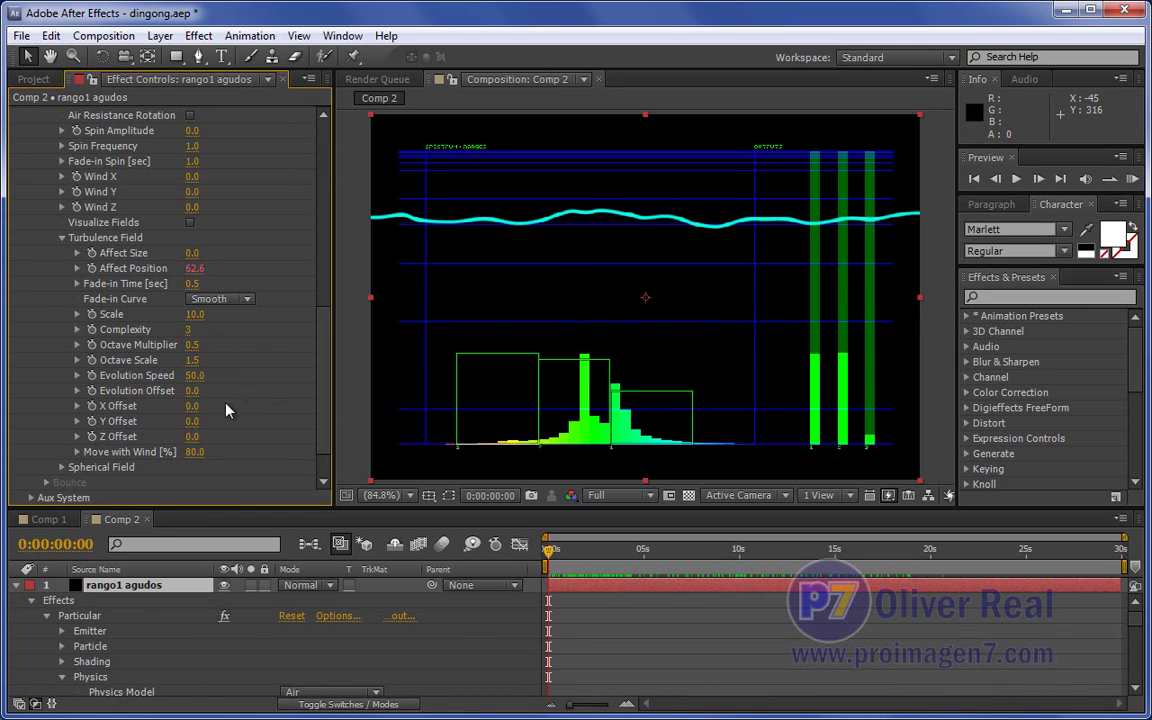
{"action": "left_click_drag", "start_coordinate": [191, 406], "coordinate": [268, 406]}
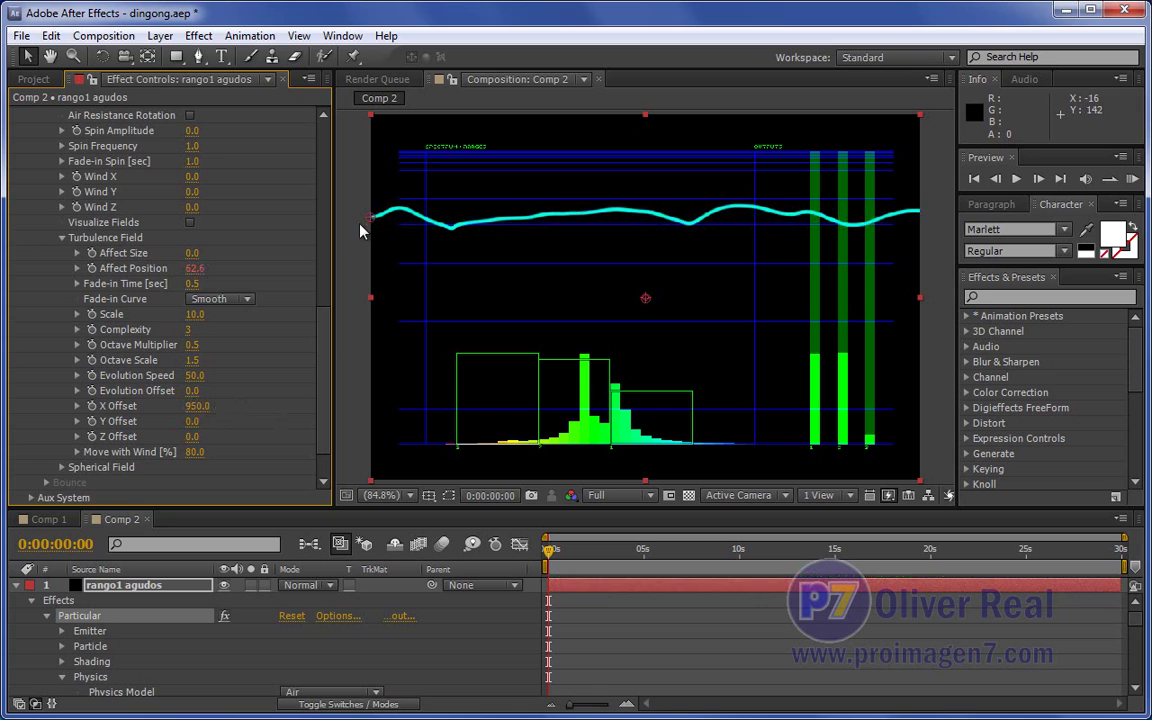
{"action": "left_click", "coordinate": [198, 406]}
{"action": "type", "text": "0"}
{"action": "key", "text": "Return"}
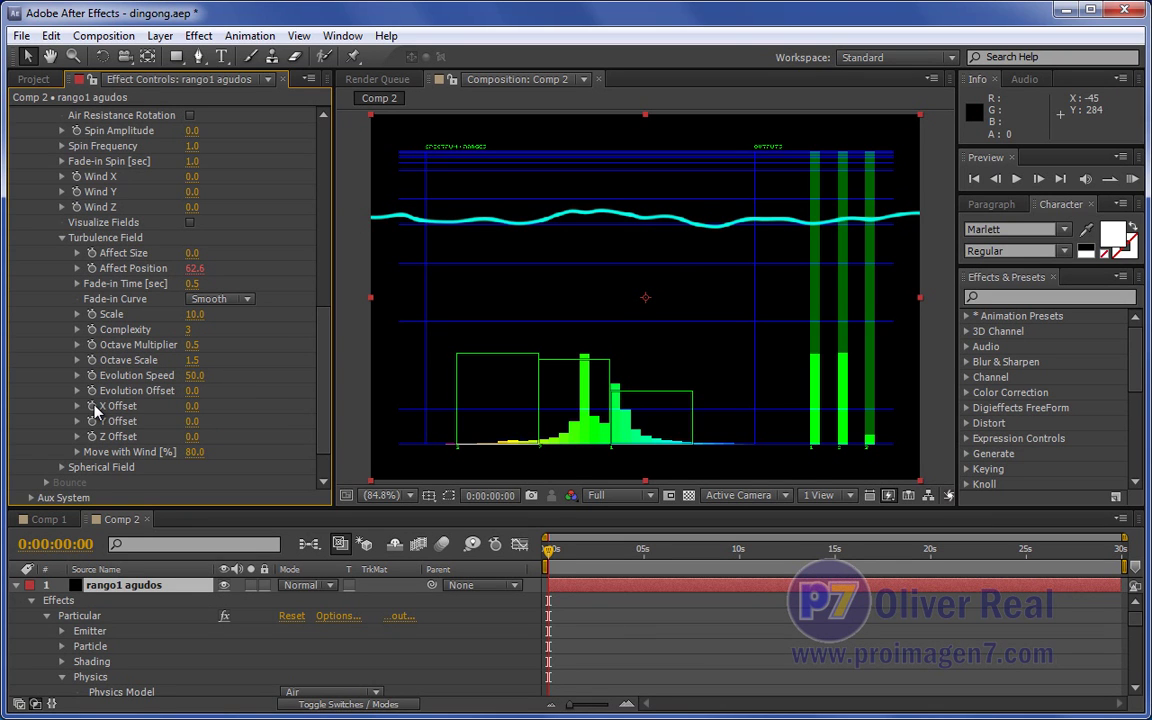
{"action": "left_click", "coordinate": [91, 406], "text": "alt"}
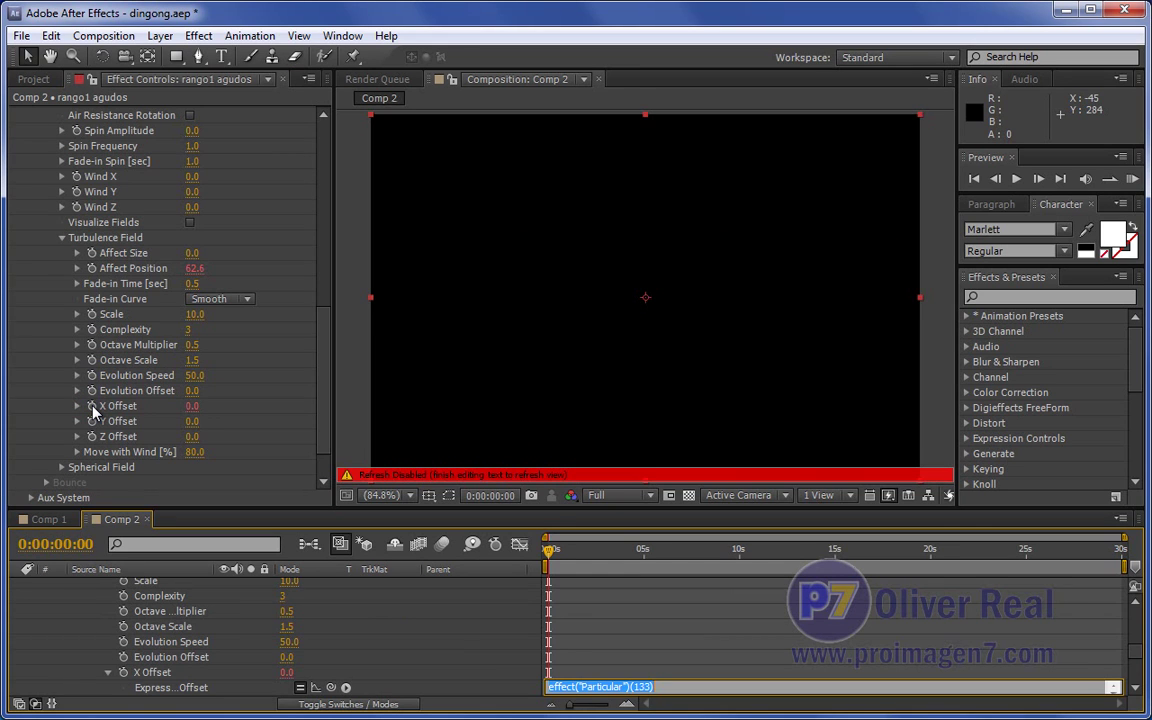
Drive Turbulence X Offset with time*200 and scrub to about 15 seconds to check the drift
{"action": "type", "text": "time*200"}
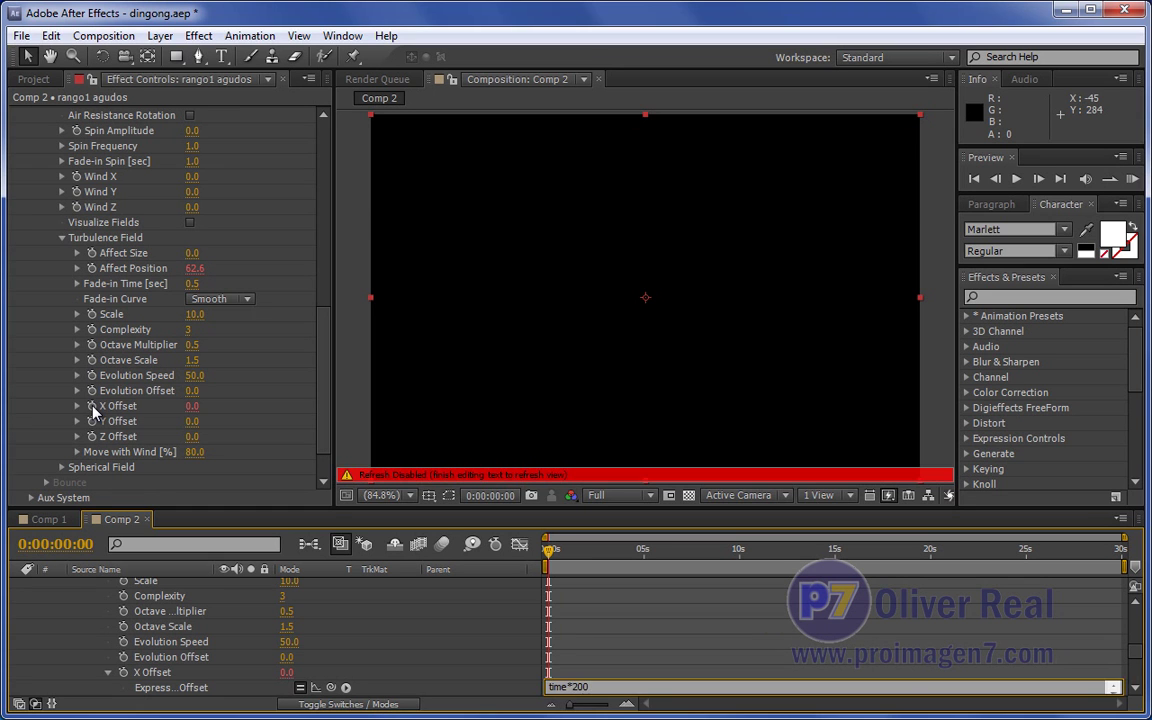
{"action": "key", "text": "KP_Enter"}
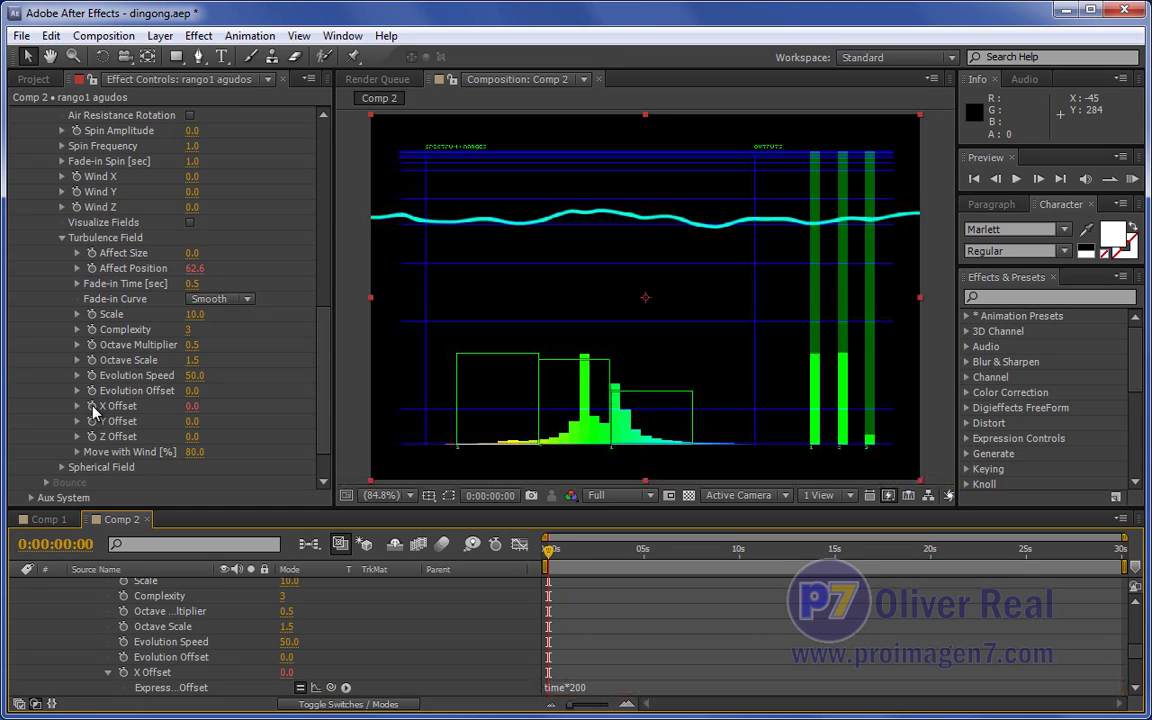
{"action": "left_click", "coordinate": [556, 565]}
{"action": "left_click_drag", "start_coordinate": [556, 567], "coordinate": [721, 572]}
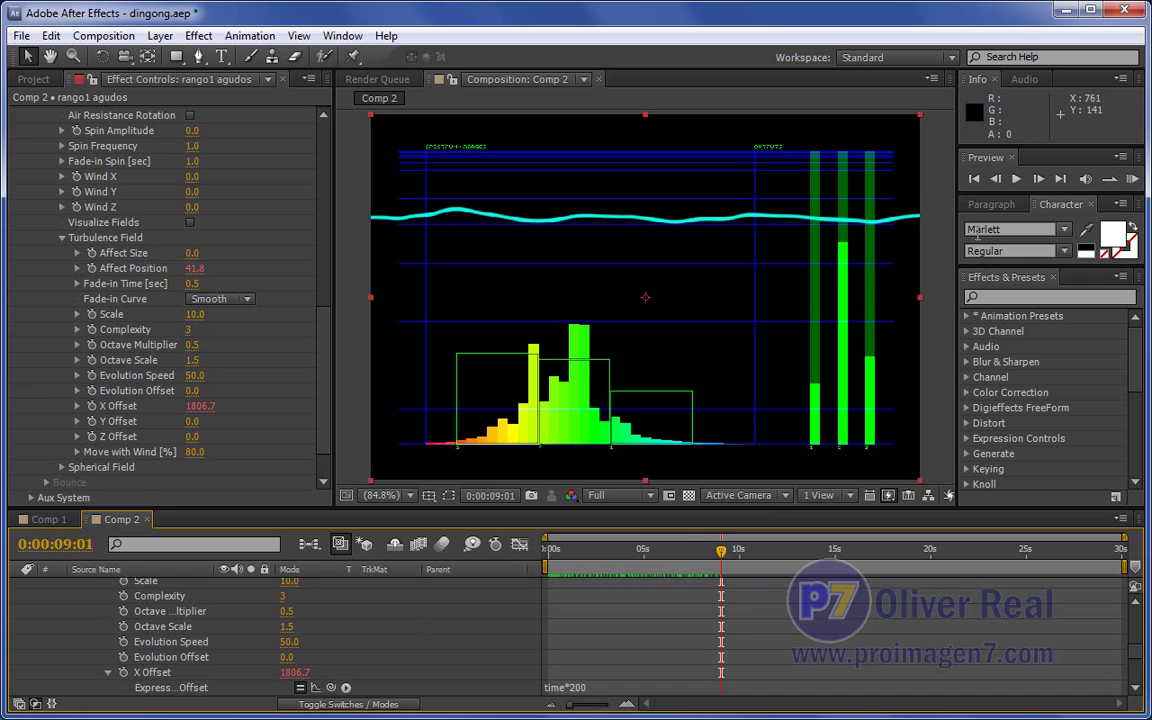
{"action": "left_click_drag", "start_coordinate": [677, 550], "coordinate": [988, 551]}
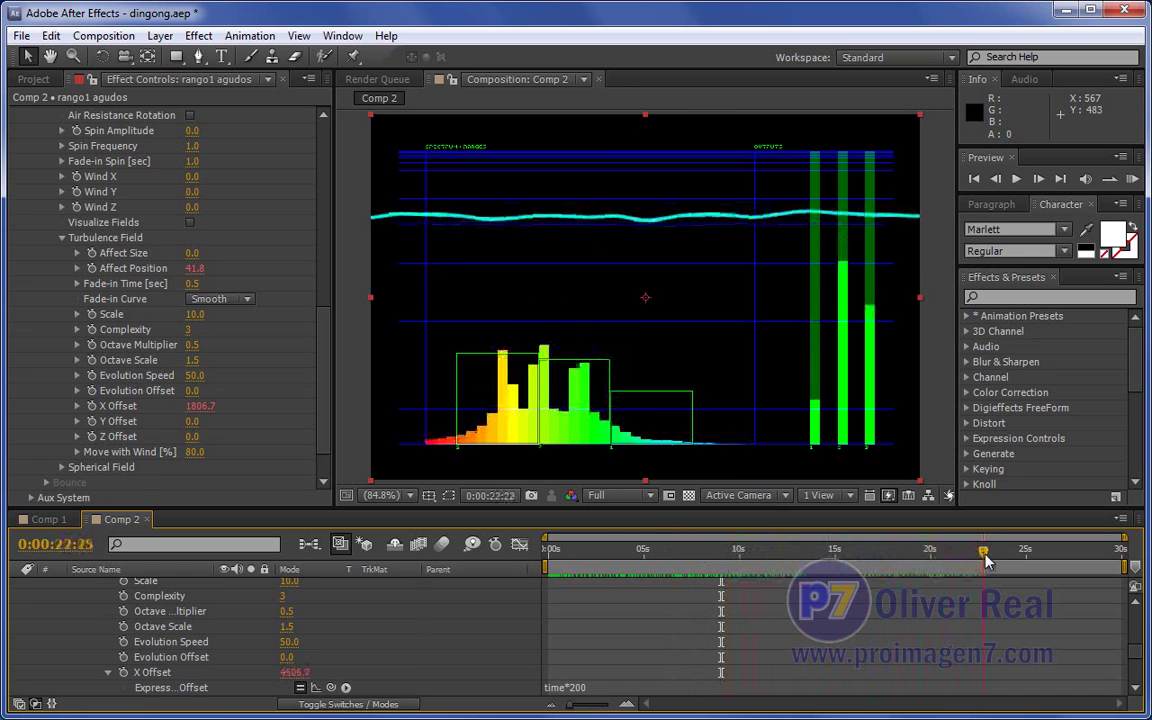
{"action": "scroll", "coordinate": [1140, 640], "scroll_direction": "up", "scroll_amount": 5}
{"action": "scroll", "coordinate": [1145, 632], "scroll_direction": "up", "scroll_amount": 5}
{"action": "scroll", "coordinate": [1147, 632], "scroll_direction": "up", "scroll_amount": 10}
{"action": "left_click", "coordinate": [131, 586]}
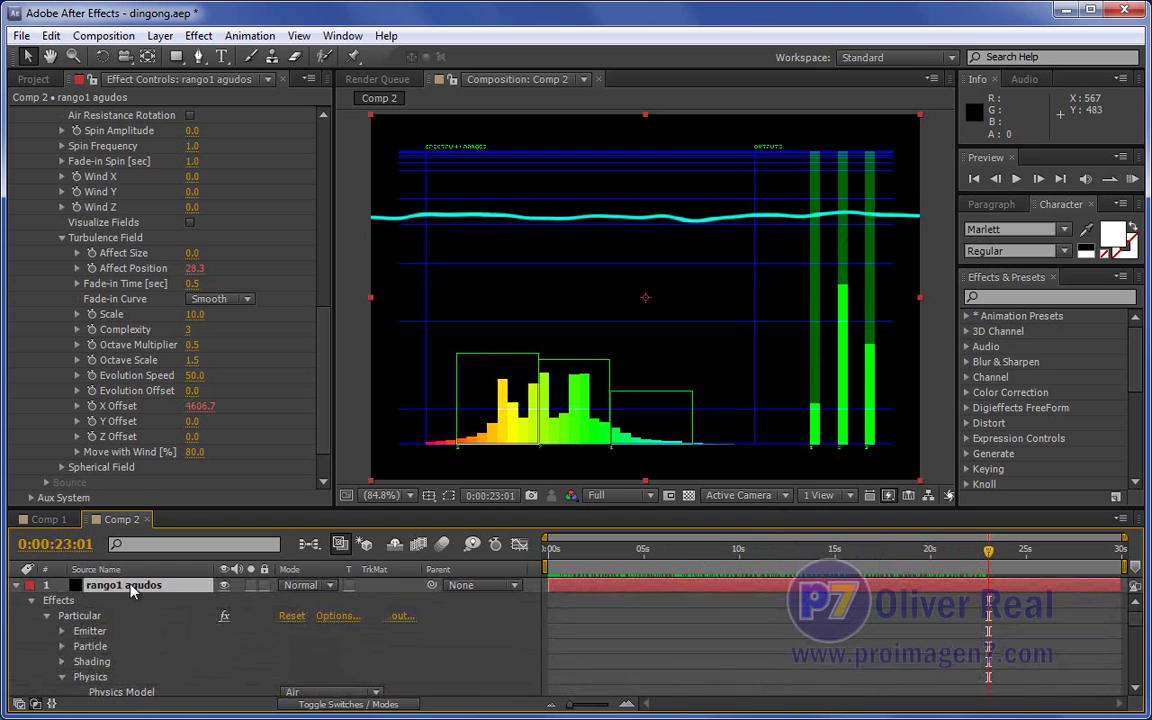
Duplicate rango1 agudos and rename the copy to rango2 medios
{"action": "left_click", "coordinate": [15, 587]}
{"action": "left_click", "coordinate": [140, 590]}
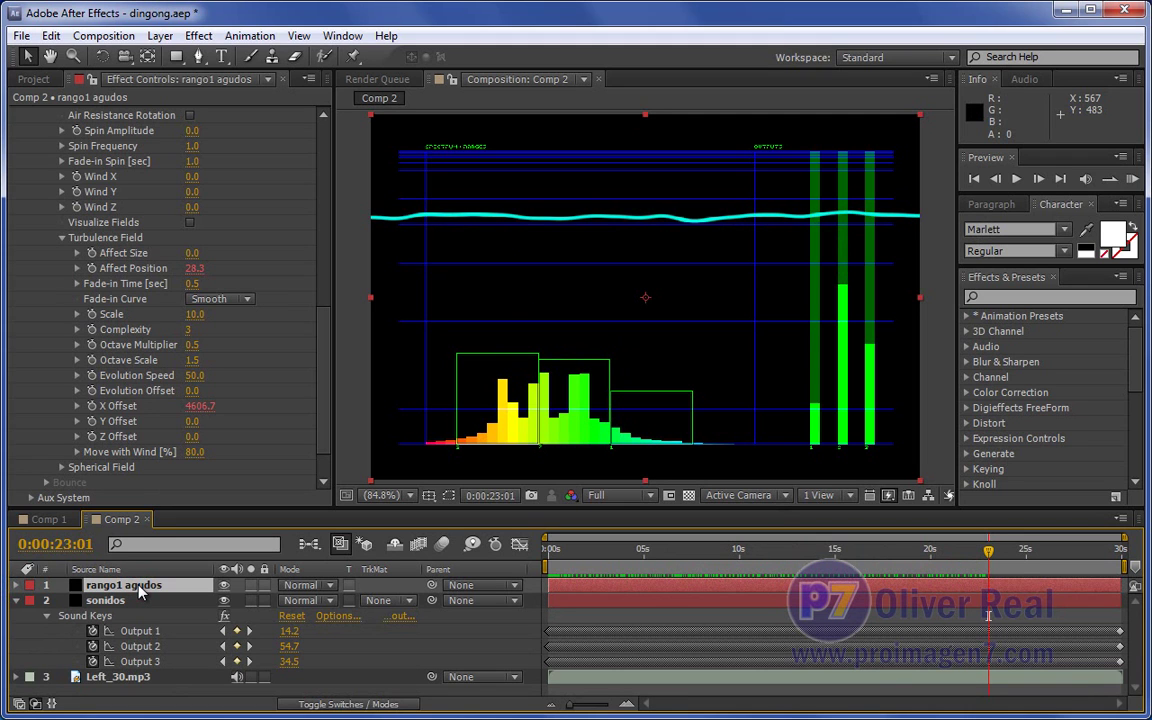
{"action": "key", "text": "ctrl+d"}
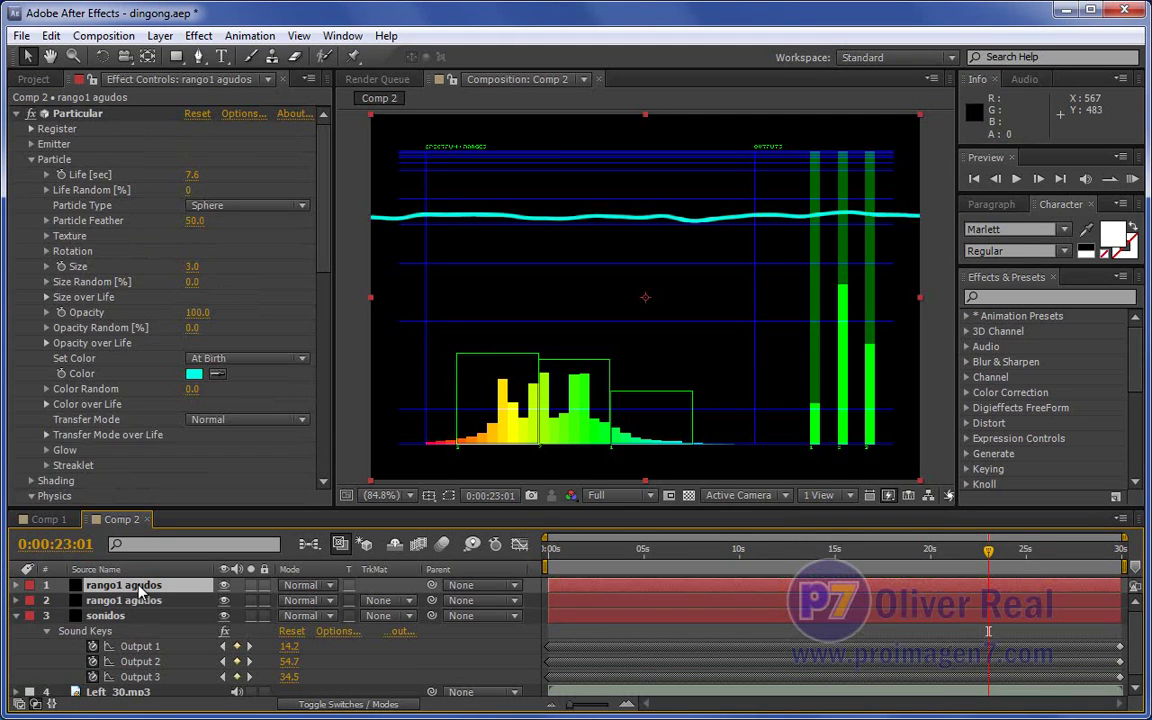
{"action": "left_click", "coordinate": [140, 591]}
{"action": "key", "text": "Return"}
{"action": "left_click", "coordinate": [140, 583]}
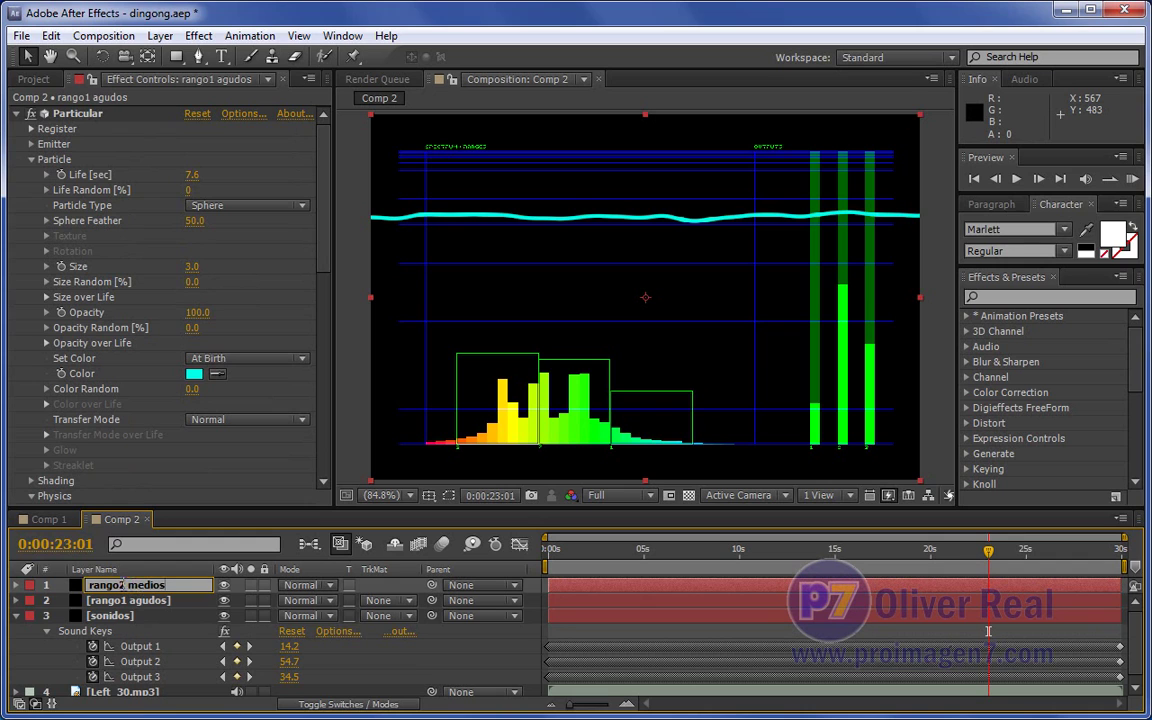
{"action": "left_click", "coordinate": [110, 601]}
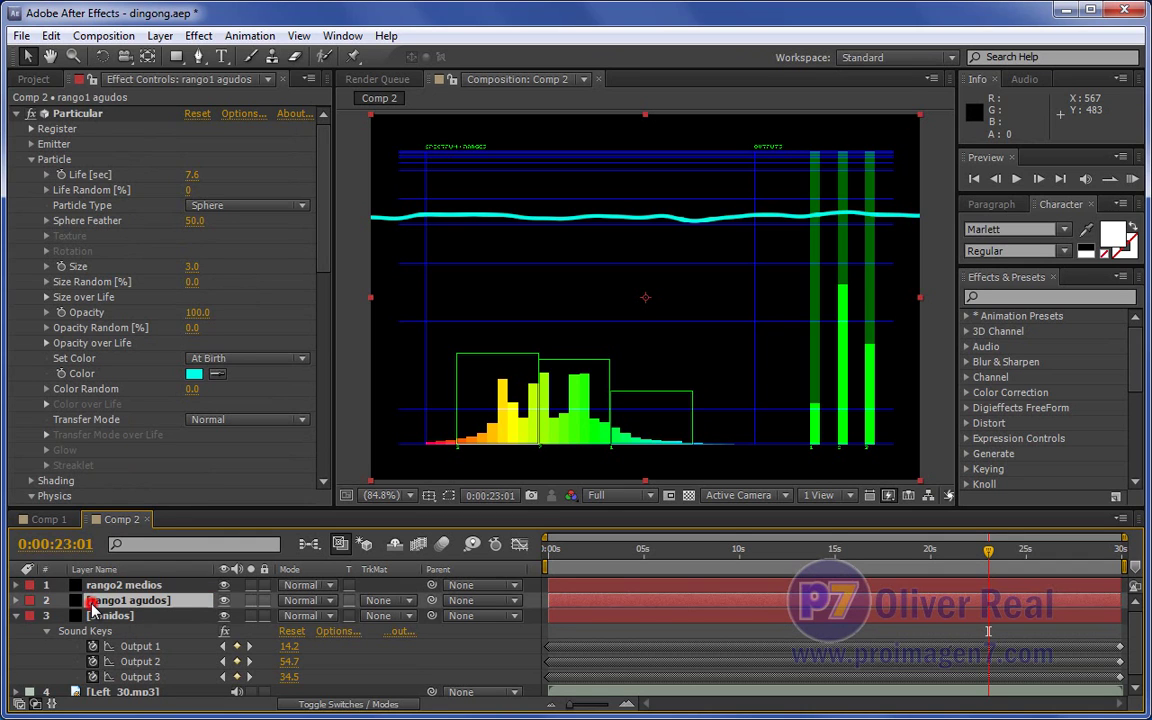
{"action": "left_click", "coordinate": [95, 590]}
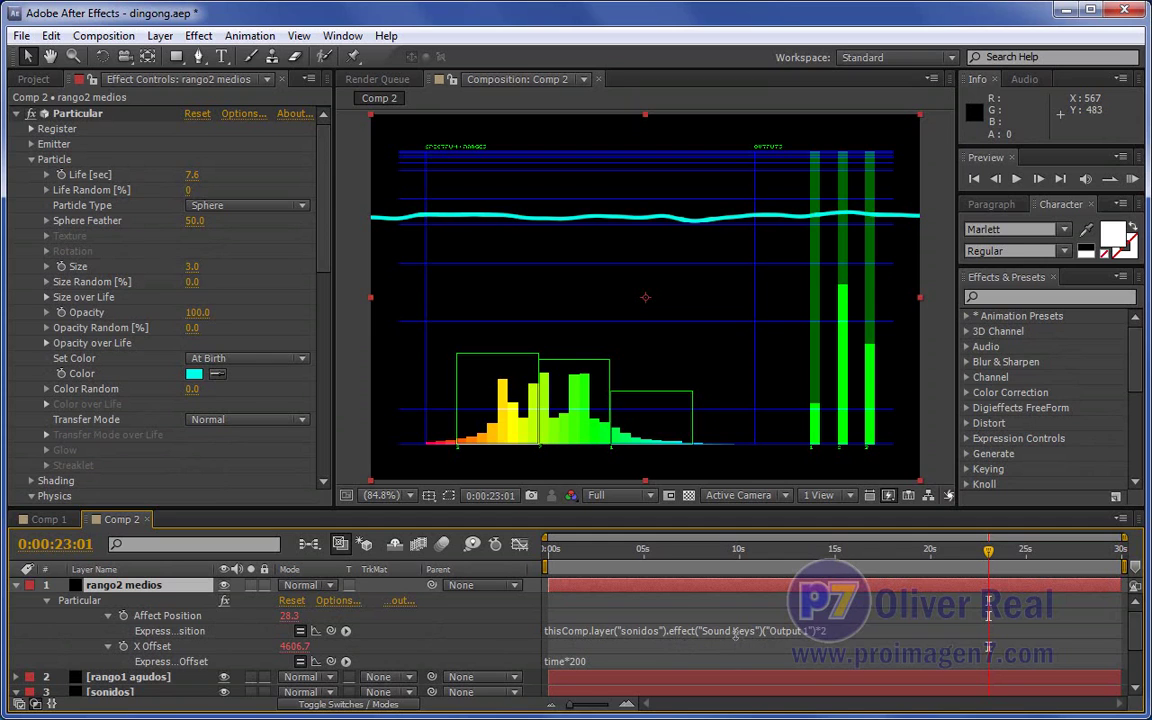
Change rango2 medios' Affect Position expression to use Sound Keys Output 2, reading 54.7
{"action": "left_click", "coordinate": [803, 630]}
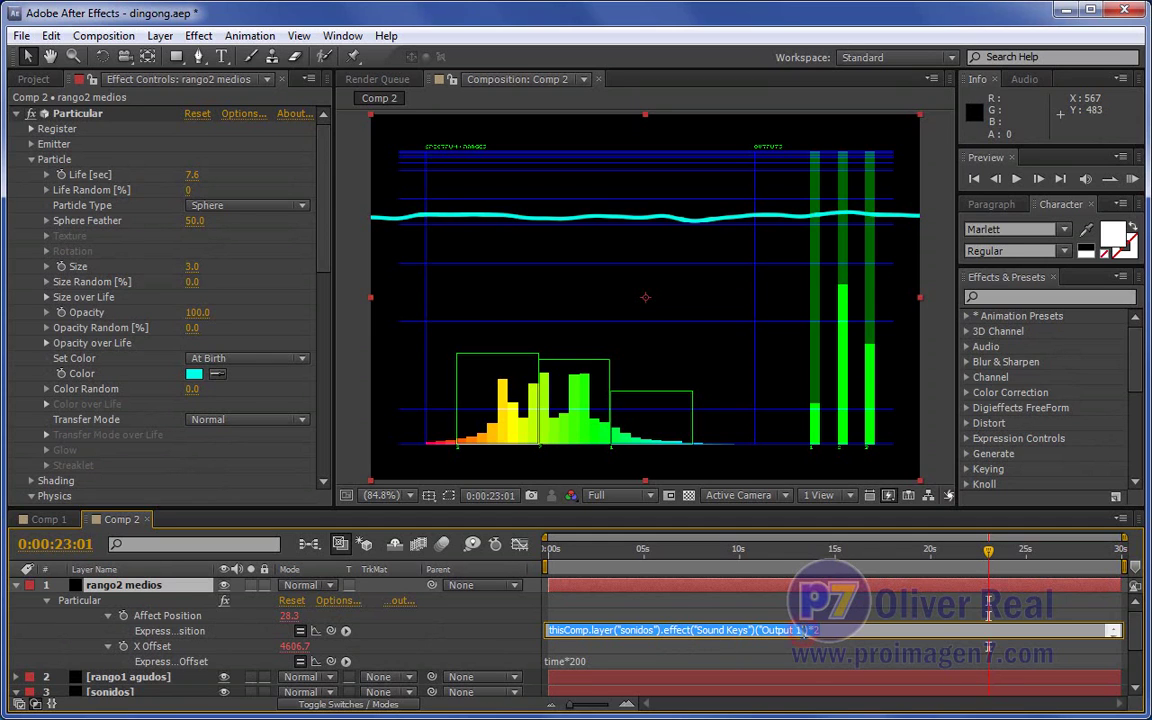
{"action": "left_click", "coordinate": [818, 630]}
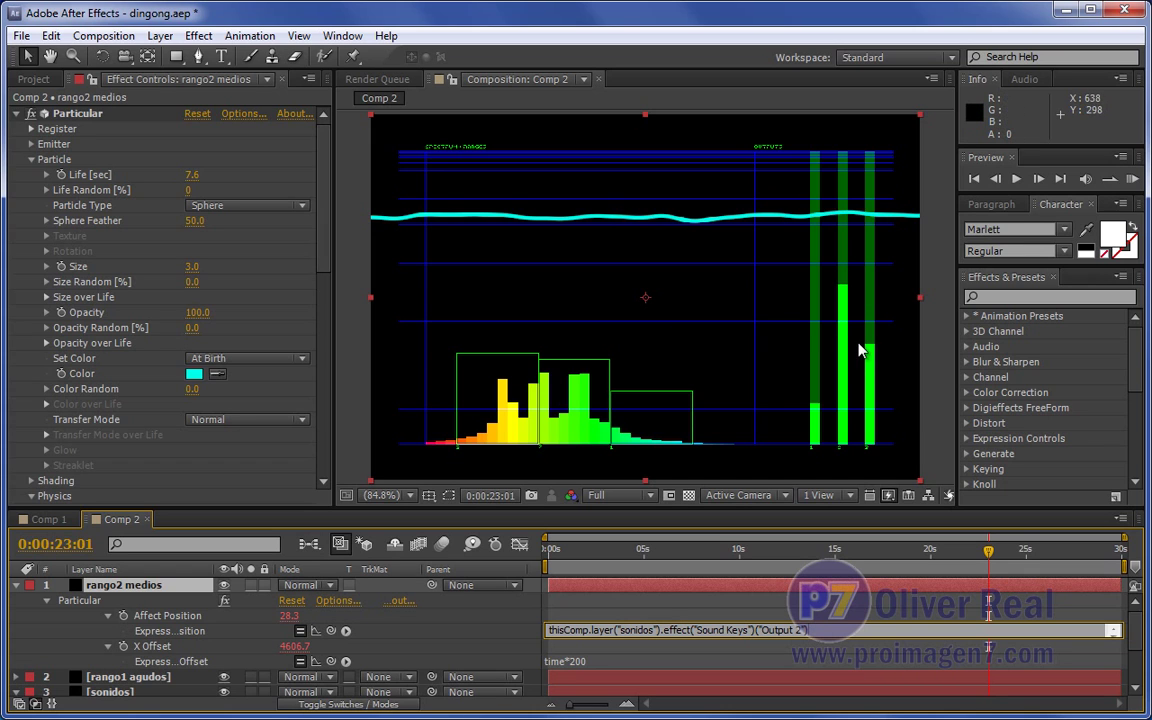
{"action": "type", "text": "2"}
{"action": "left_click", "coordinate": [140, 535]}
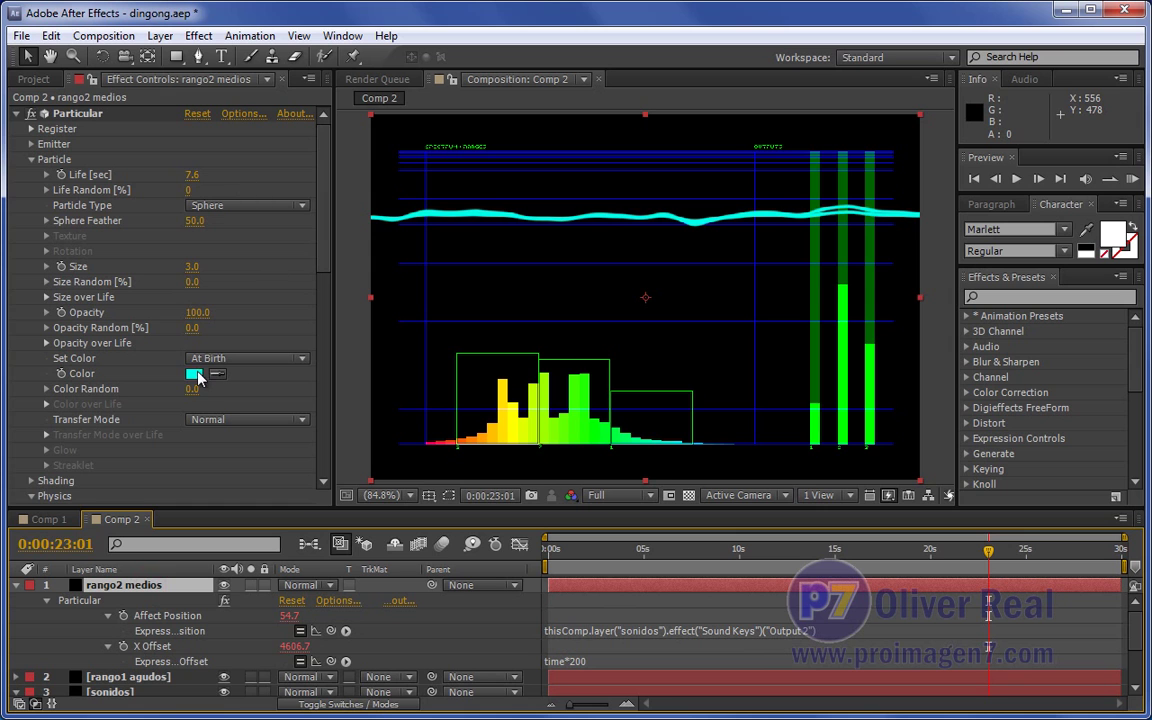
Change rango2 medios' particle colour from cyan to yellow-green
{"action": "left_click", "coordinate": [193, 378]}
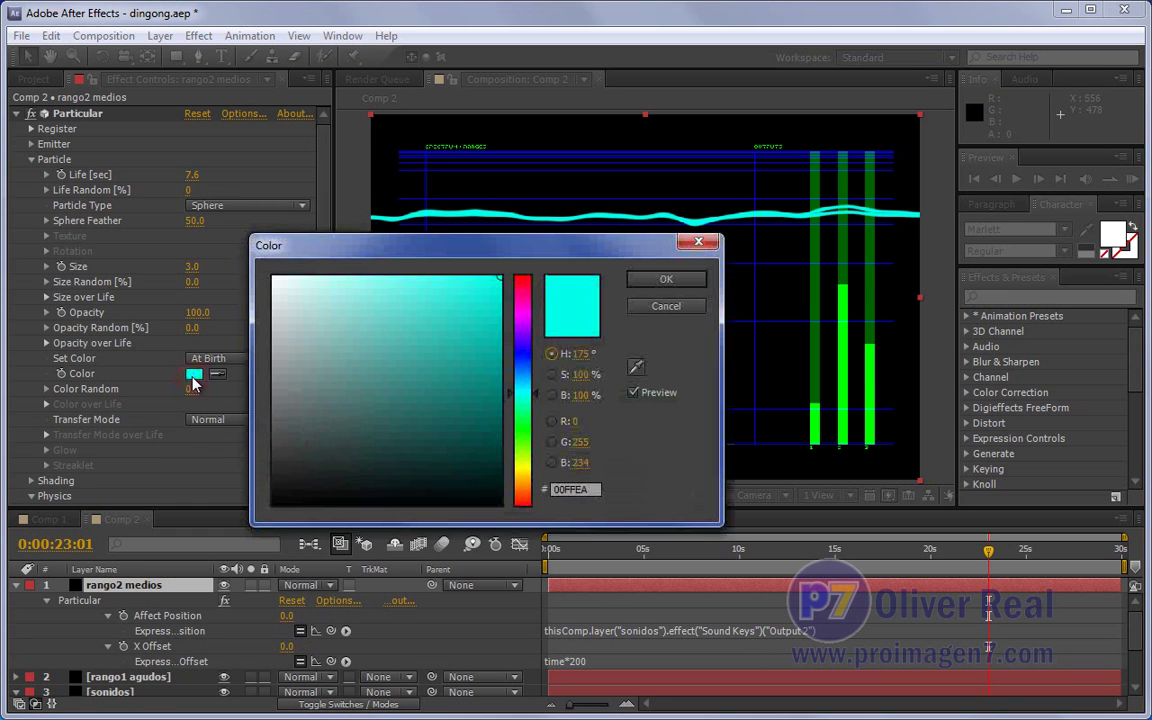
{"action": "mouse_move", "coordinate": [411, 225]}
{"action": "left_mouse_down"}
{"action": "mouse_move", "coordinate": [363, 525]}
{"action": "mouse_move", "coordinate": [339, 563]}
{"action": "mouse_move", "coordinate": [398, 313]}
{"action": "left_mouse_up"}
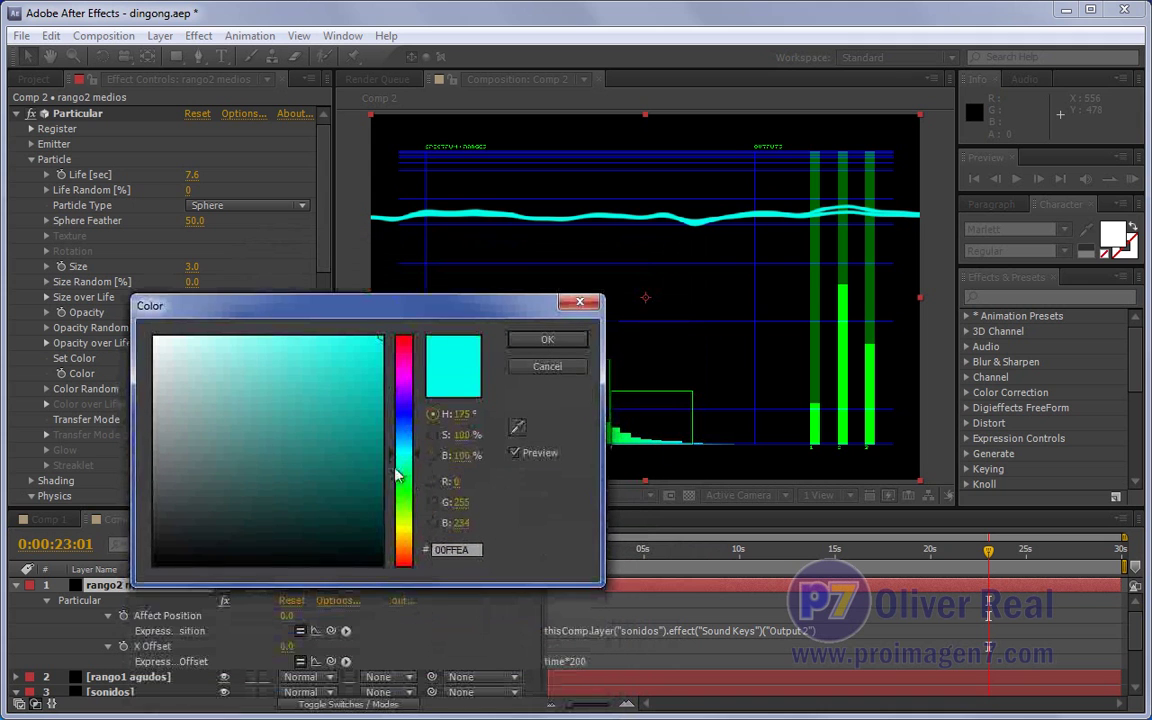
{"action": "mouse_move", "coordinate": [421, 458]}
{"action": "left_mouse_down"}
{"action": "mouse_move", "coordinate": [417, 535]}
{"action": "mouse_move", "coordinate": [421, 518]}
{"action": "left_mouse_up"}
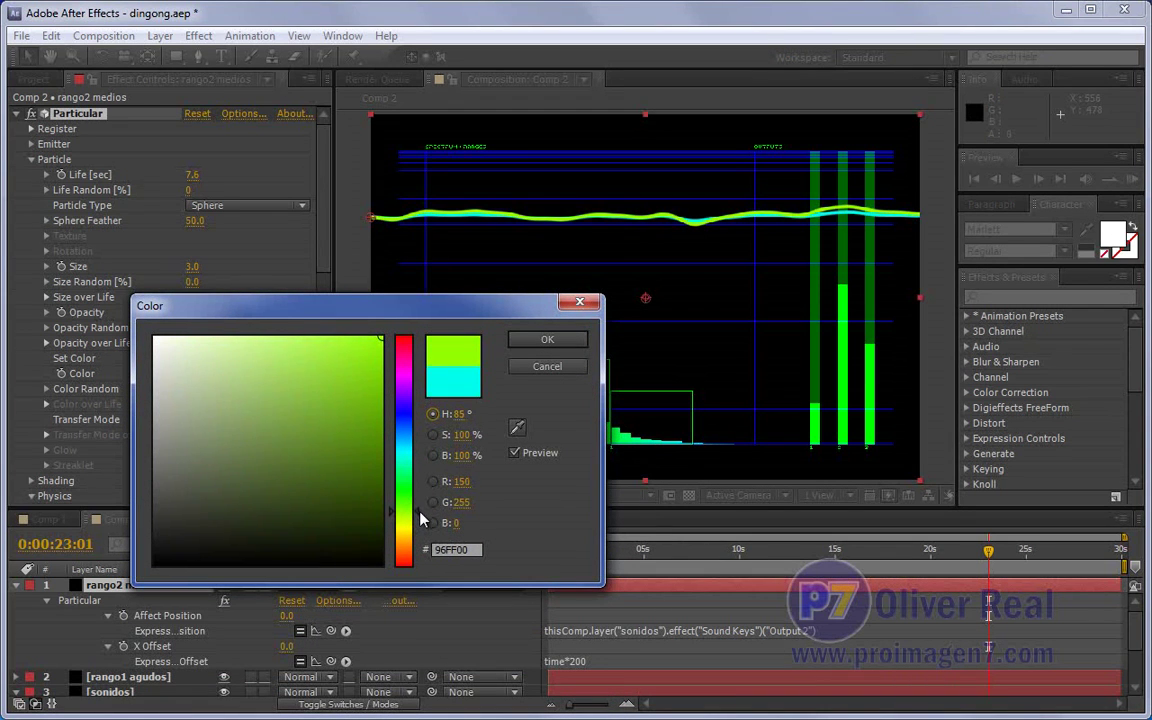
{"action": "left_click", "coordinate": [540, 339]}
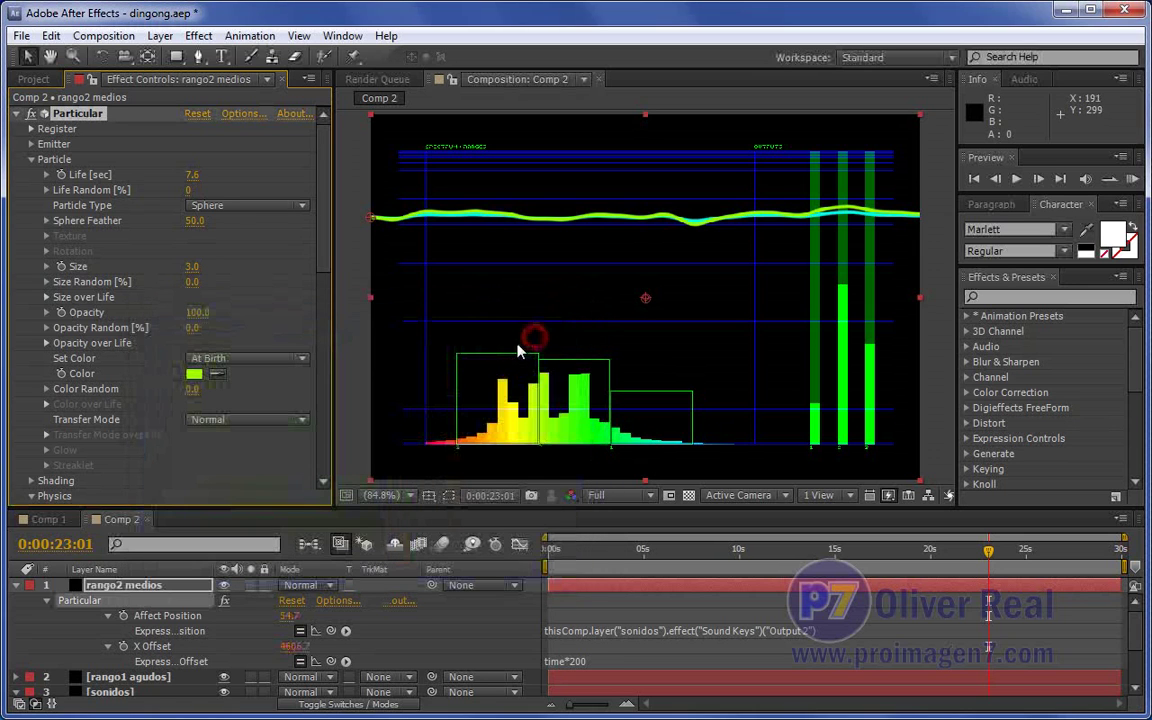
Move the green emitter to Position XY -1.0, 197.0, just below the cyan line
{"action": "left_click", "coordinate": [31, 145]}
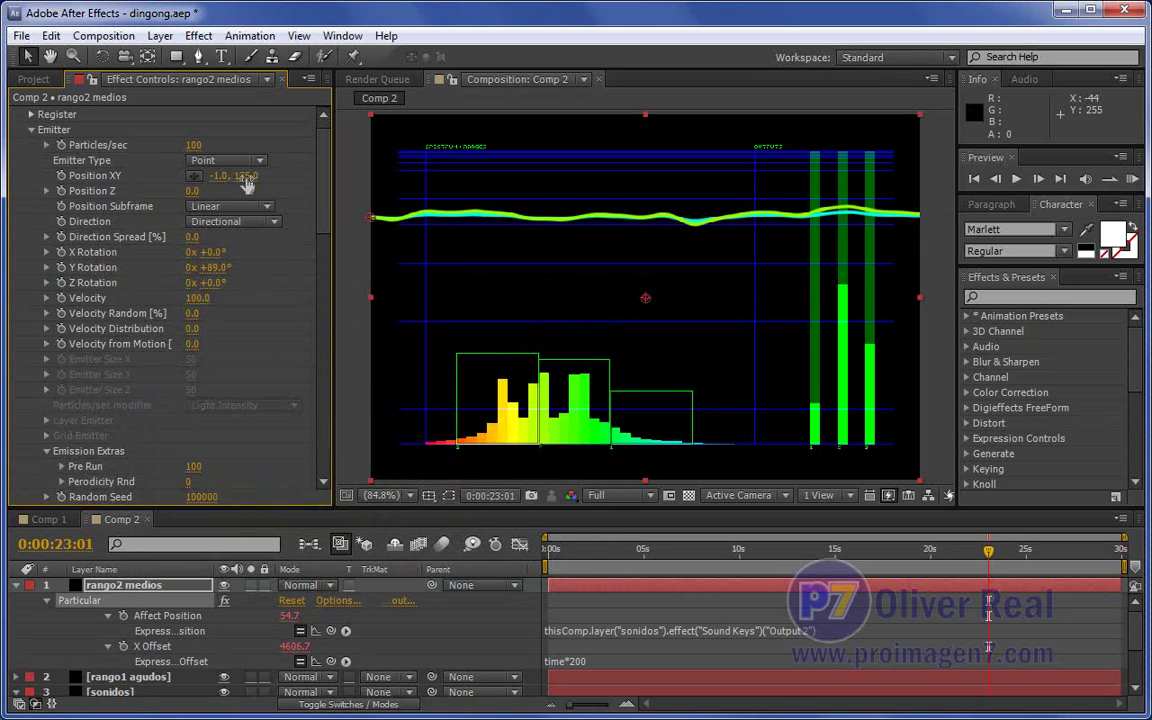
{"action": "left_click_drag", "start_coordinate": [246, 175], "coordinate": [314, 172]}
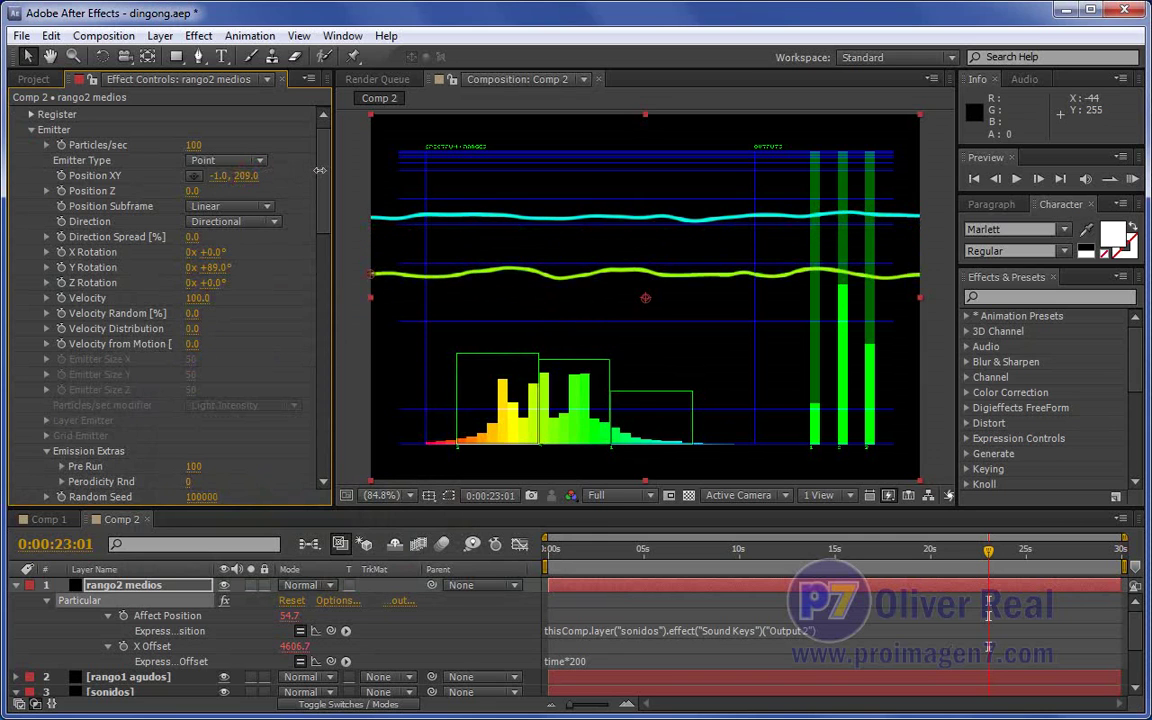
{"action": "left_click_drag", "start_coordinate": [314, 172], "coordinate": [272, 158]}
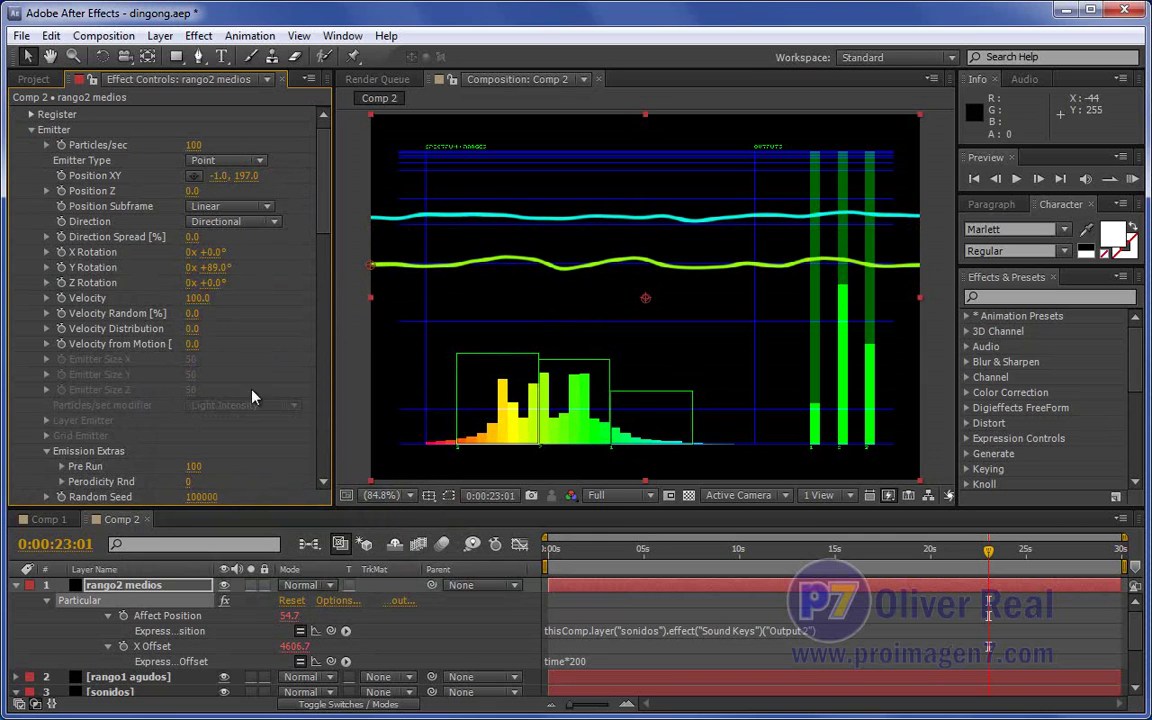
{"action": "left_click", "coordinate": [16, 586]}
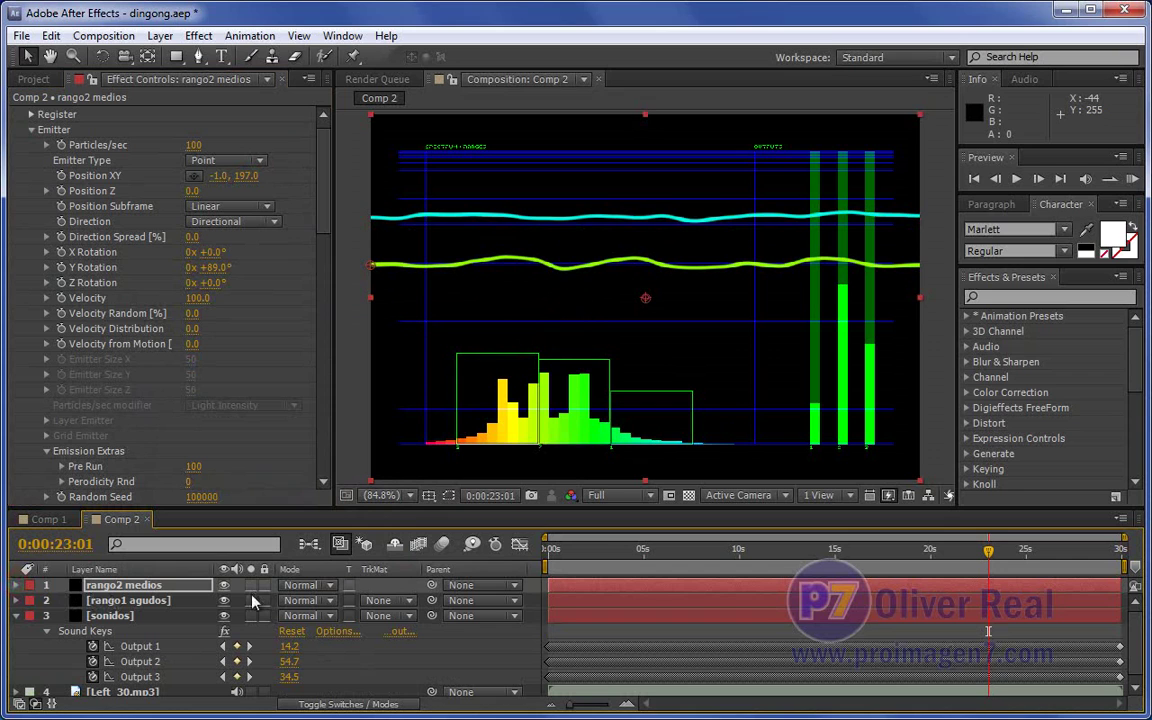
{"action": "left_click", "coordinate": [137, 589]}
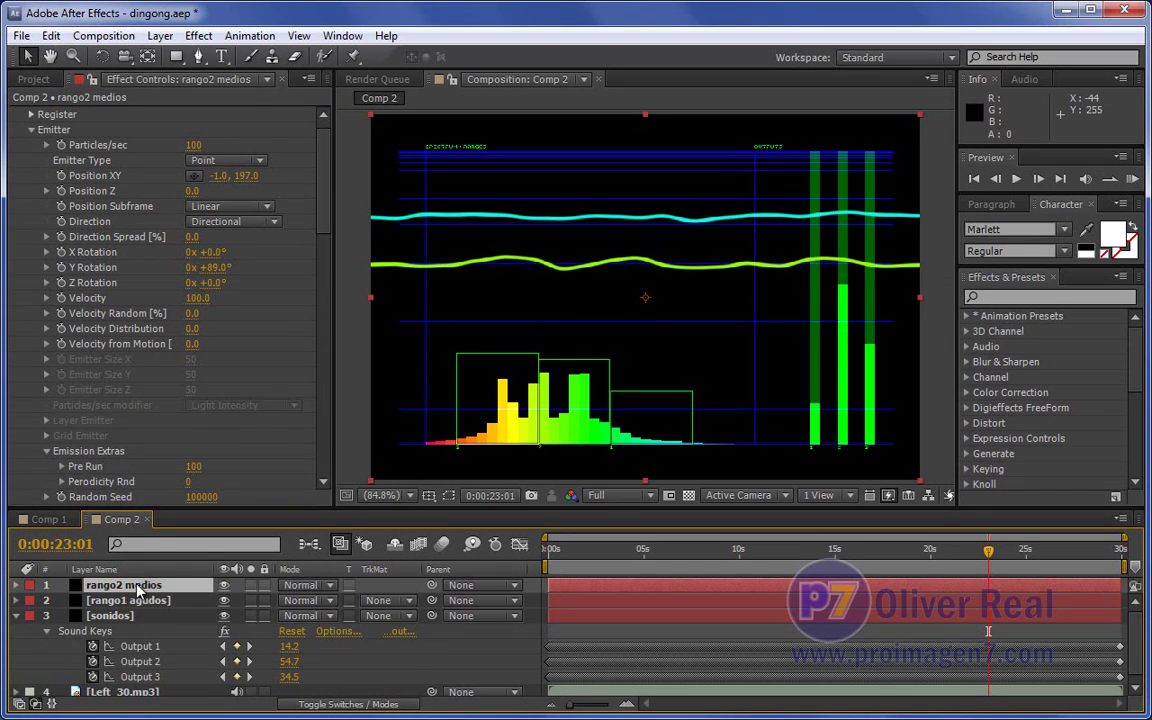
Duplicate rango2 medios and rename the copy to rango3 graves
{"action": "key", "text": "ctrl+d"}
{"action": "key", "text": "Return"}
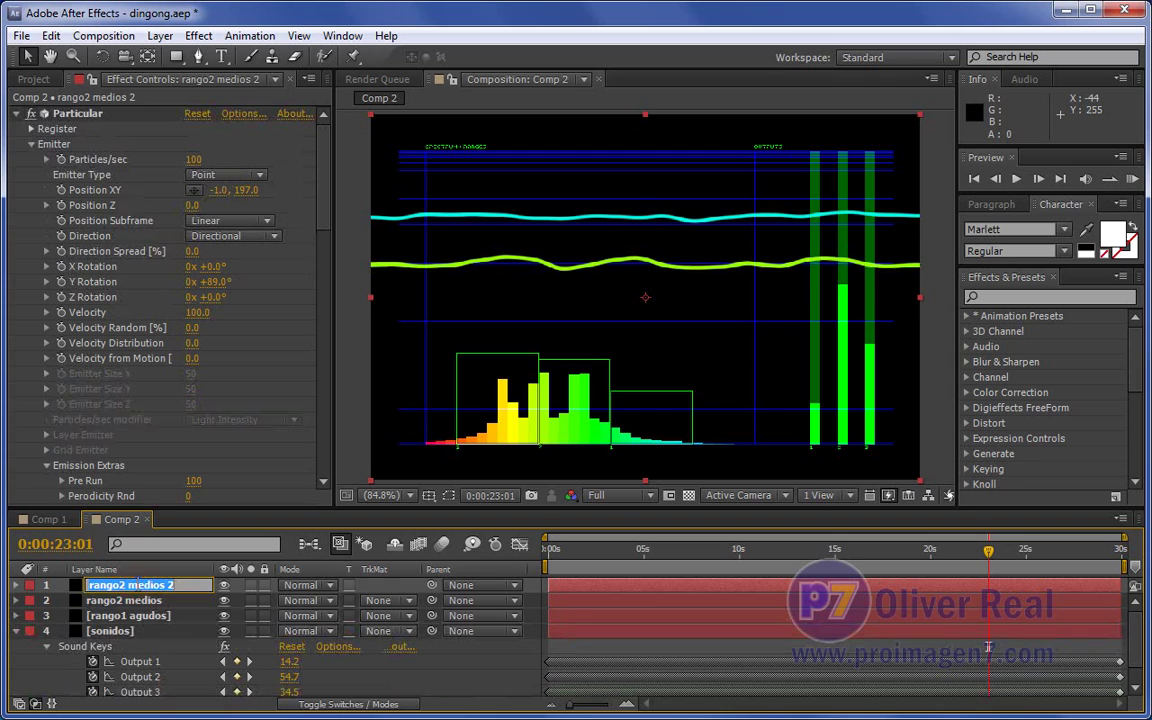
{"action": "left_click", "coordinate": [136, 582]}
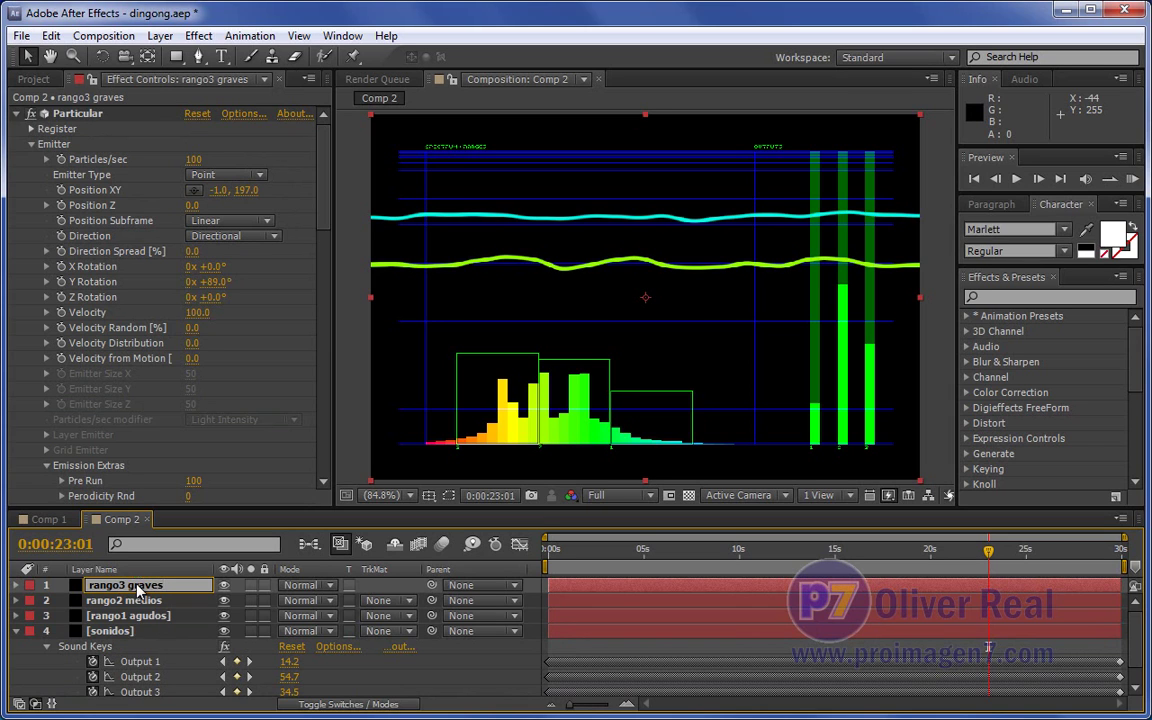
{"action": "key", "text": "Return"}
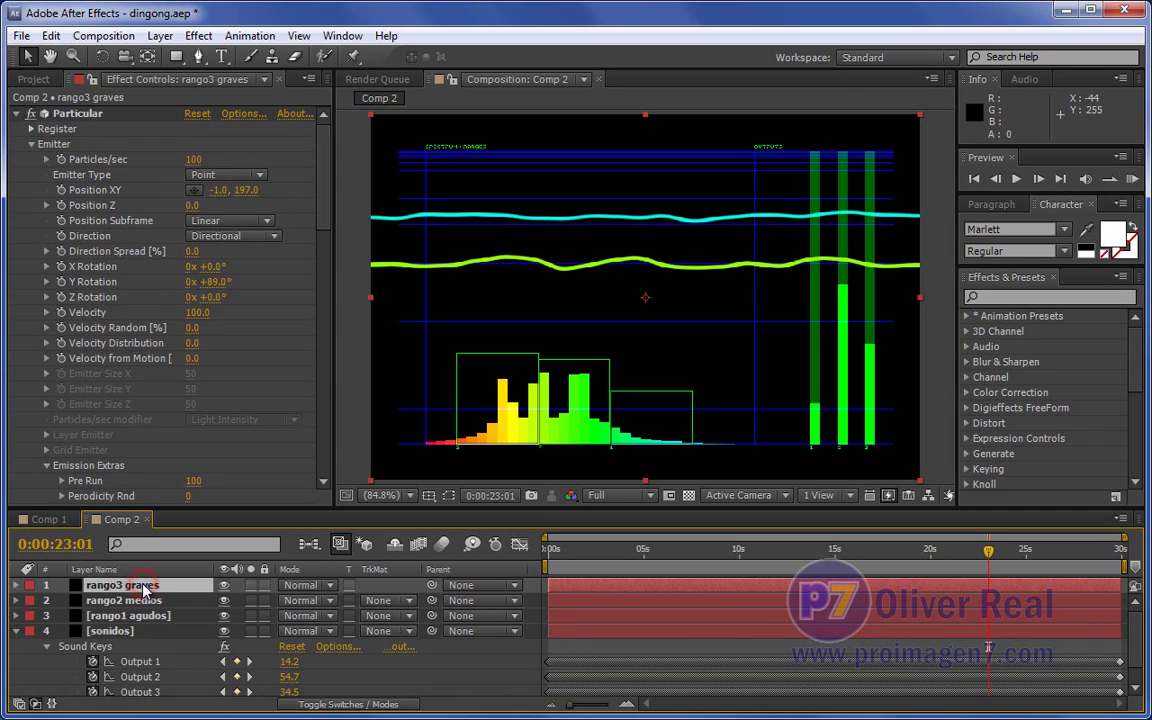
Change rango3 graves' Affect Position expression to Sound Keys Output 3, reading 34.5
{"action": "key", "text": "e"}
{"action": "key", "text": "e"}
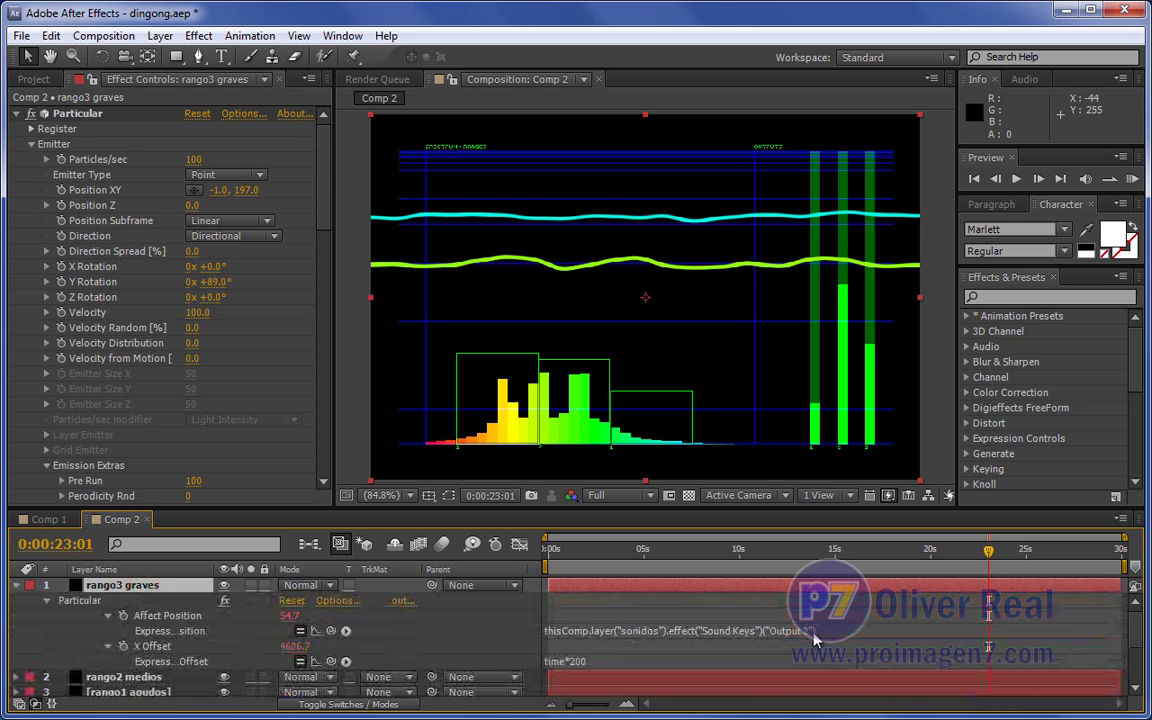
{"action": "left_click", "coordinate": [807, 631]}
{"action": "left_click", "coordinate": [800, 631]}
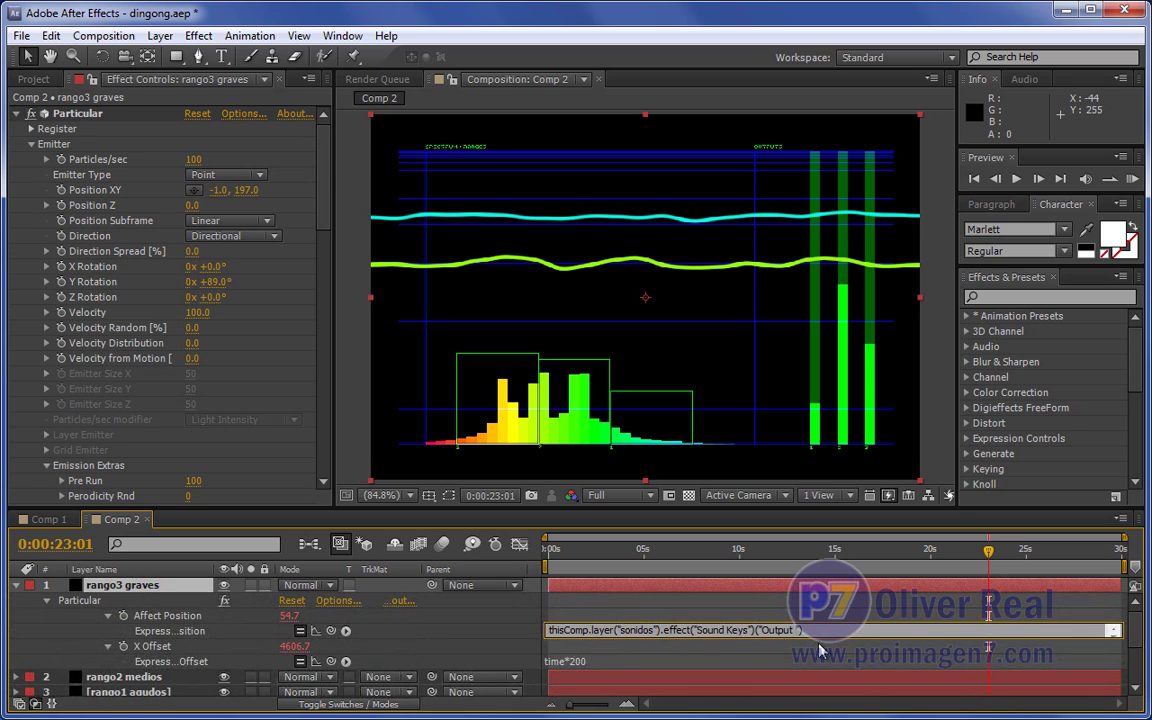
{"action": "type", "text": "3"}
{"action": "key", "text": "BackSpace"}
{"action": "left_click", "coordinate": [183, 610]}
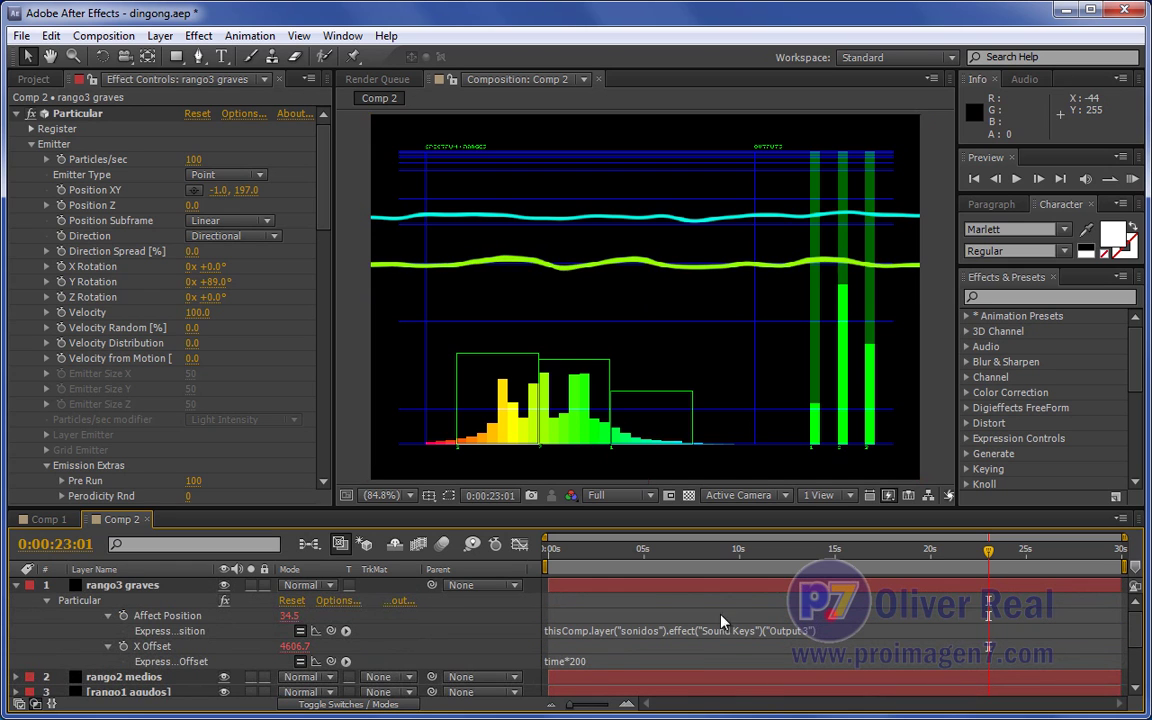
Move the third line's emitter down to Position XY -1.0, 259.0
{"action": "left_click", "coordinate": [145, 574]}
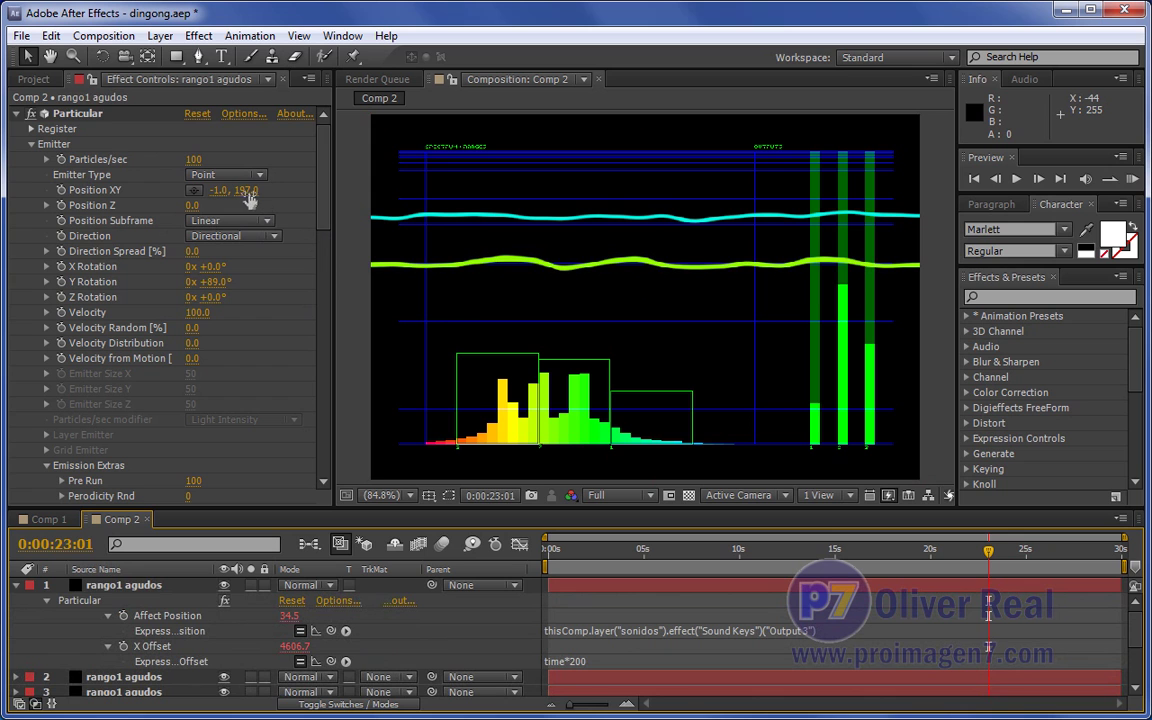
{"action": "left_click_drag", "start_coordinate": [244, 190], "coordinate": [308, 210]}
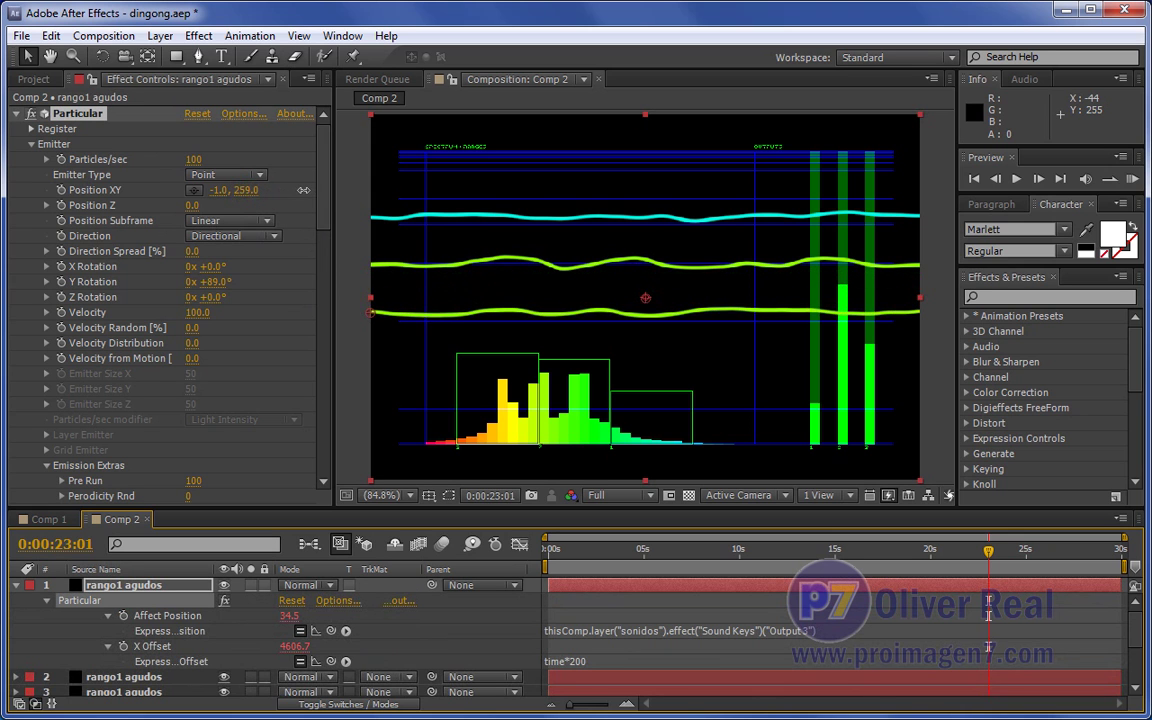
{"action": "scroll", "coordinate": [310, 215], "scroll_direction": "down", "scroll_amount": 6}
{"action": "scroll", "coordinate": [310, 215], "scroll_direction": "down", "scroll_amount": 4}
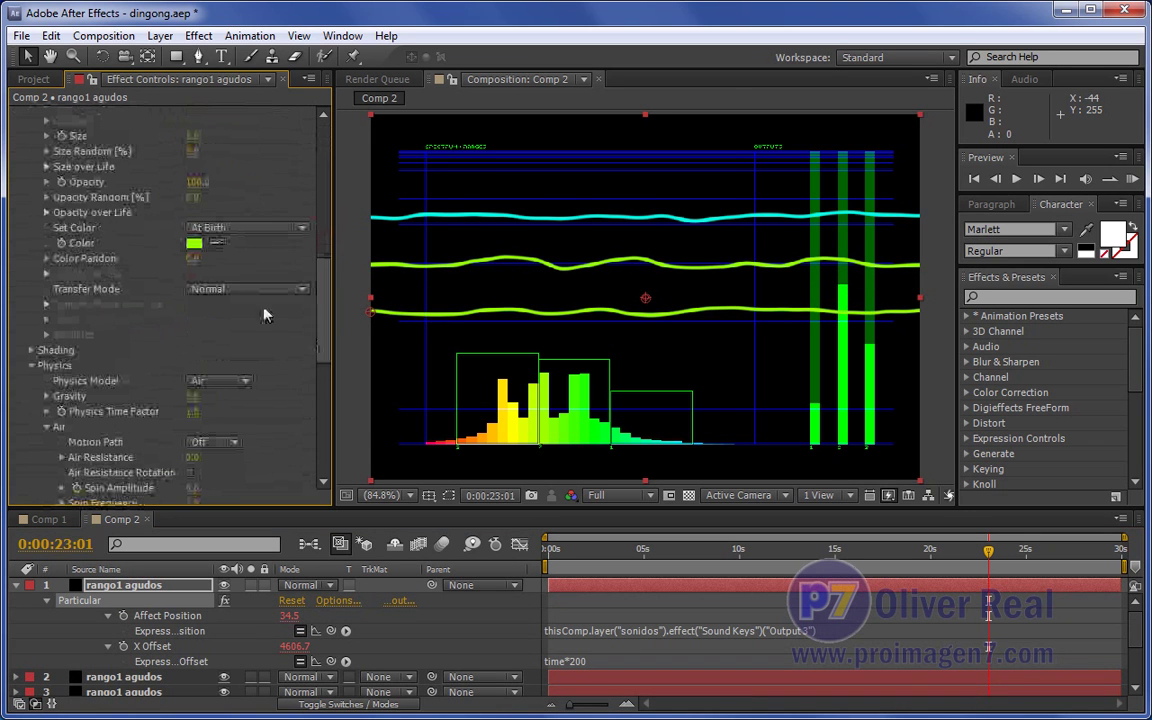
Colour the third particle line red-orange (FF2A00)
{"action": "left_click", "coordinate": [193, 243]}
{"action": "left_click_drag", "start_coordinate": [404, 345], "coordinate": [404, 566]}
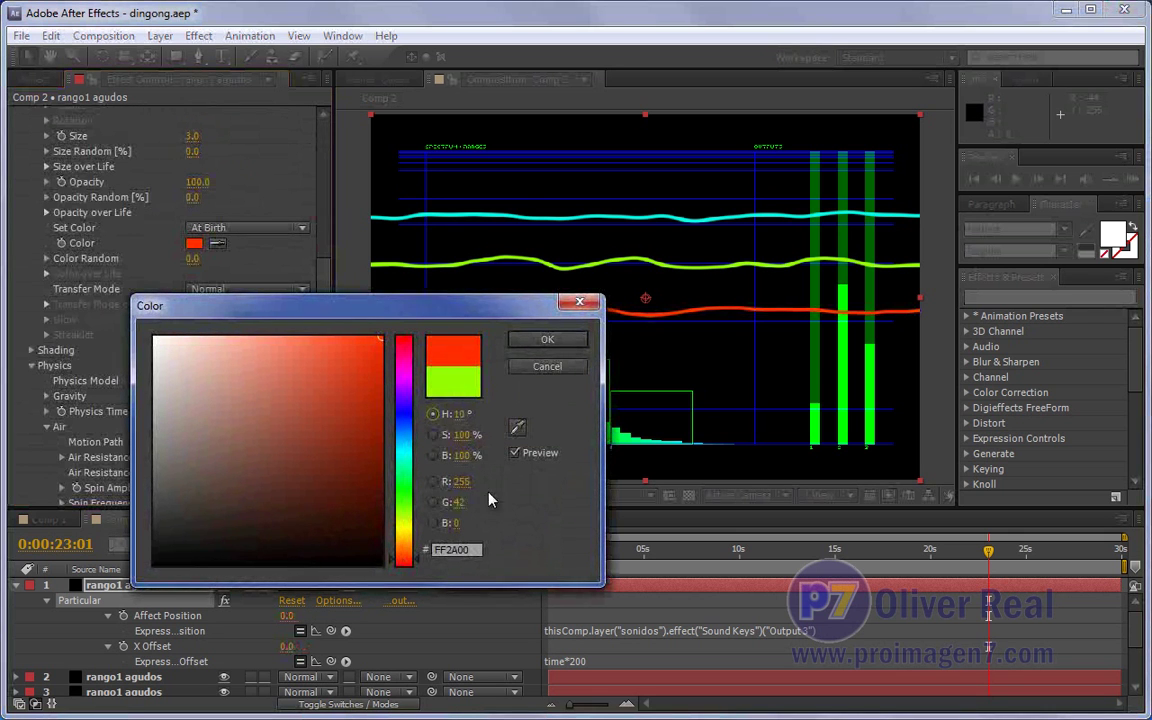
{"action": "left_click", "coordinate": [547, 339]}
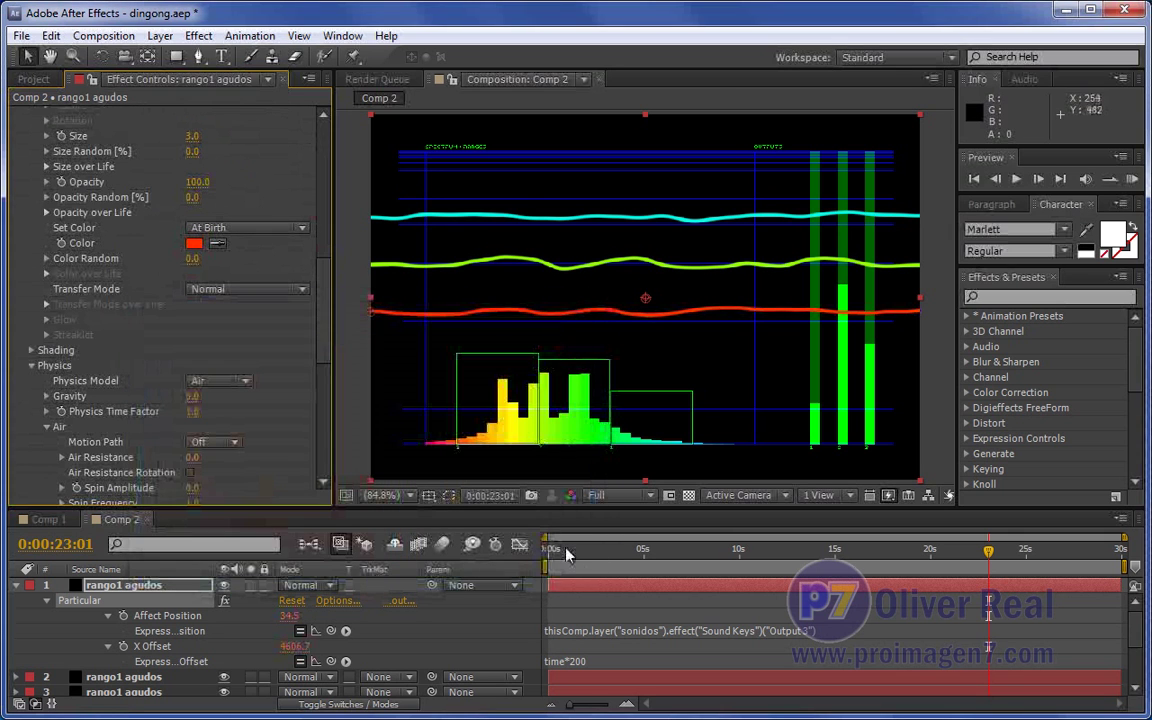
{"action": "left_click", "coordinate": [565, 555]}
Rewind to frame 0, collapse the layers, hide the sonidos layer, and preview the three lines on black
{"action": "left_click_drag", "start_coordinate": [565, 555], "coordinate": [528, 563]}
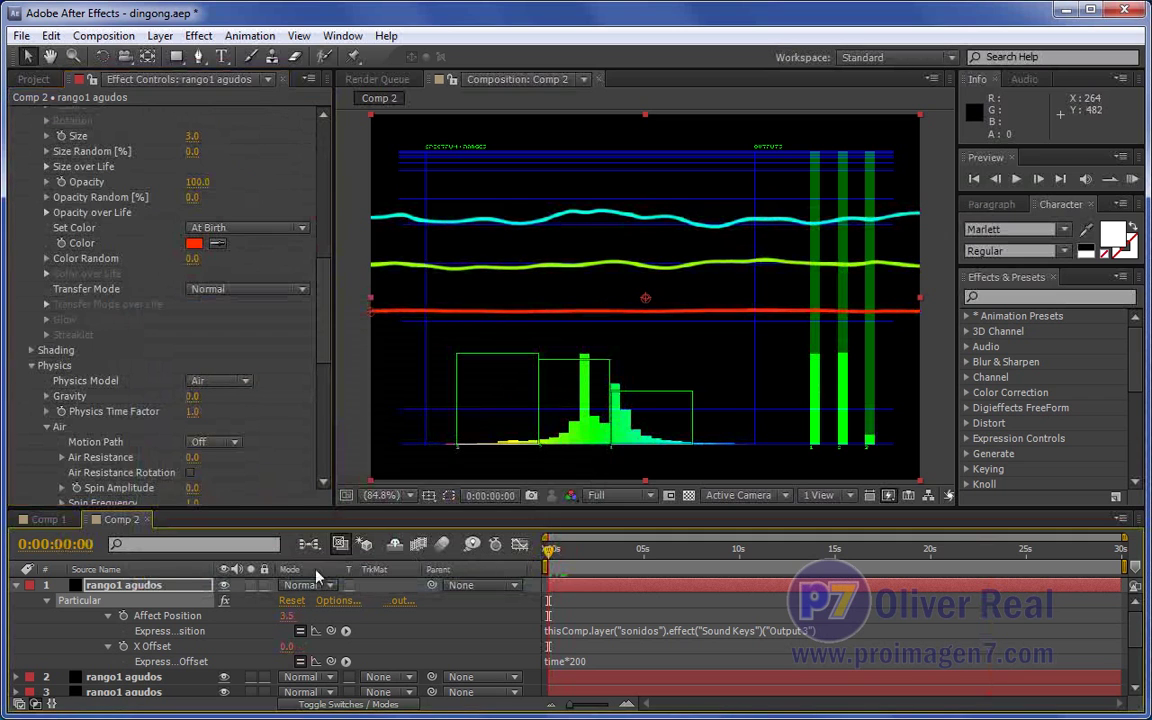
{"action": "left_click", "coordinate": [16, 587]}
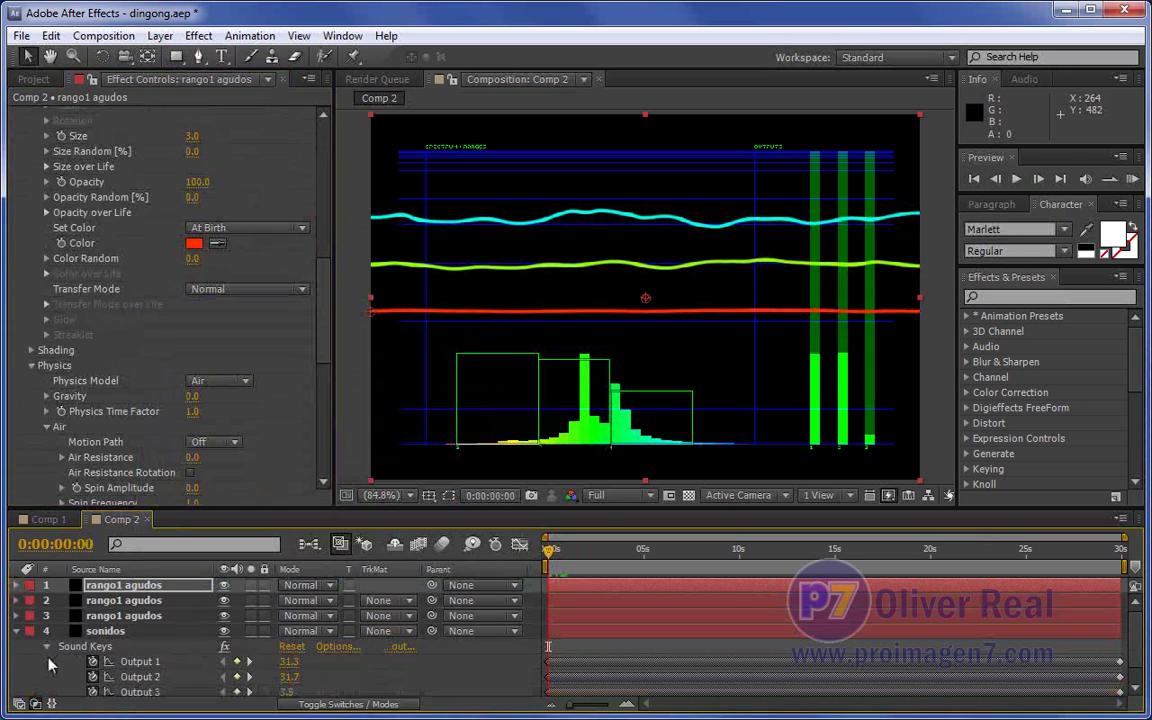
{"action": "left_click", "coordinate": [15, 632]}
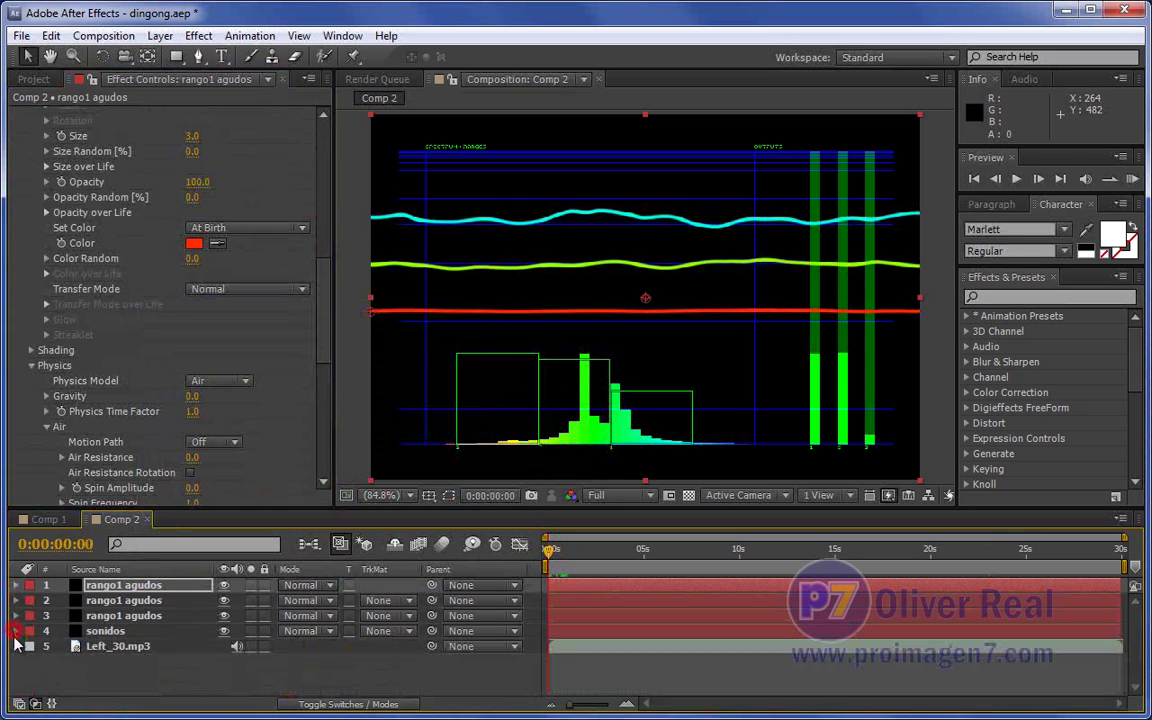
{"action": "left_click", "coordinate": [224, 631]}
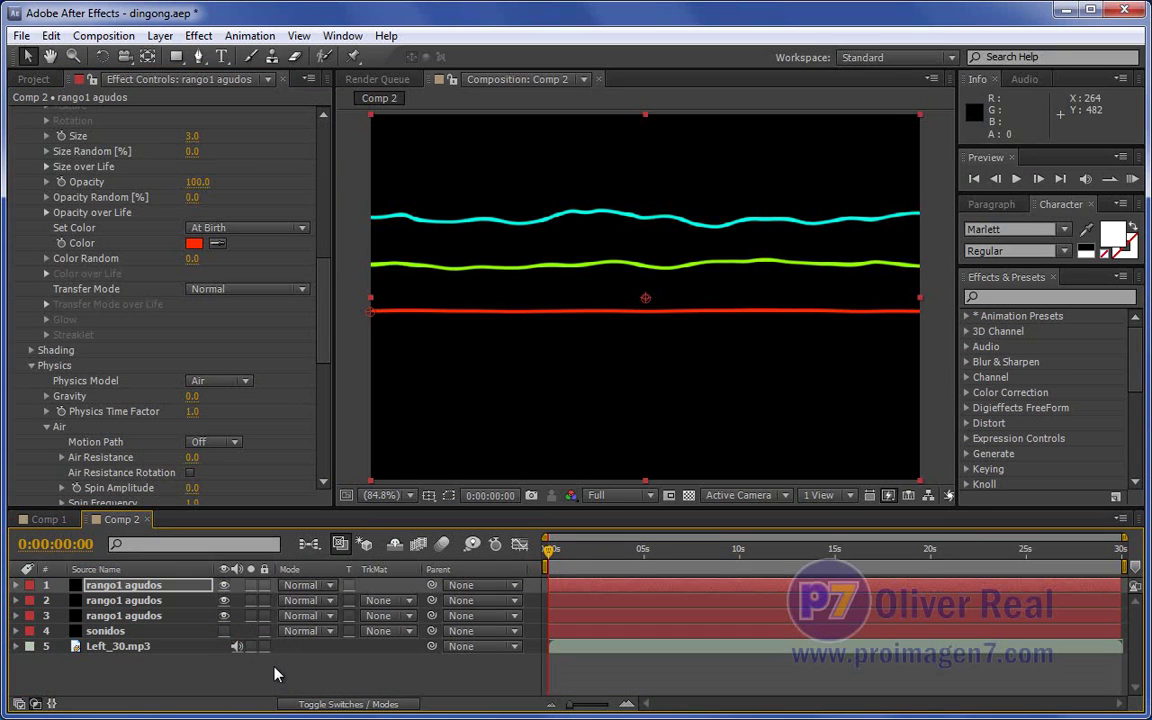
{"action": "key", "text": "space"}
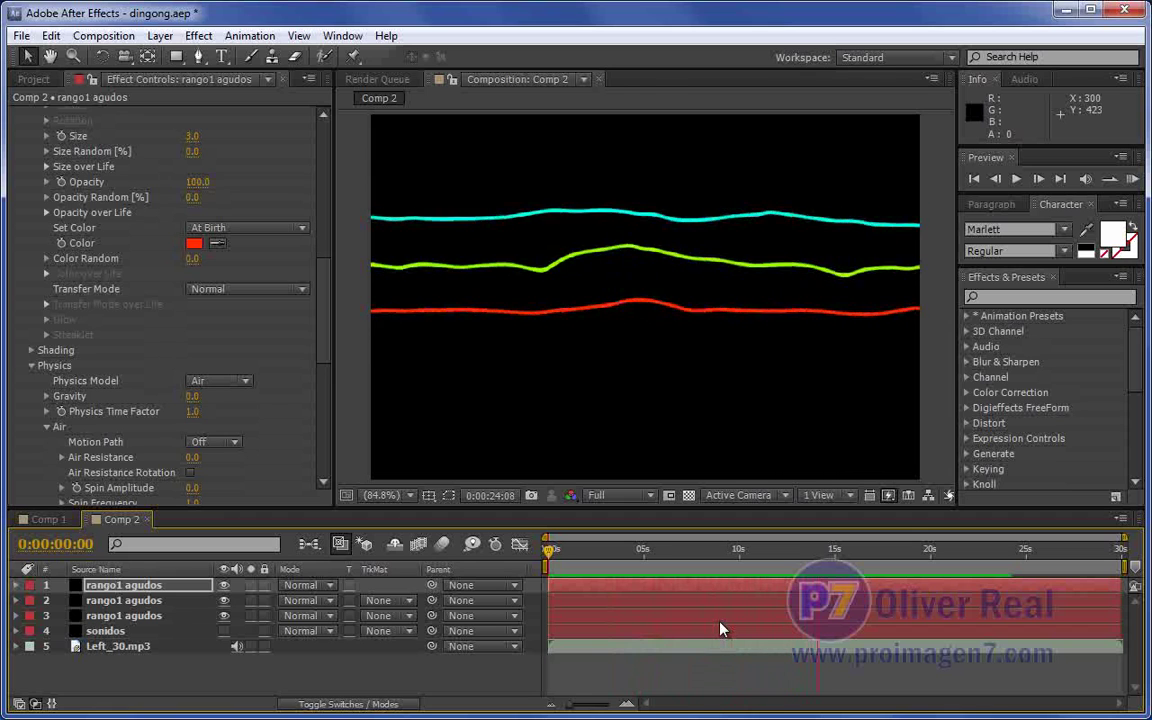
{"action": "key", "text": "space"}
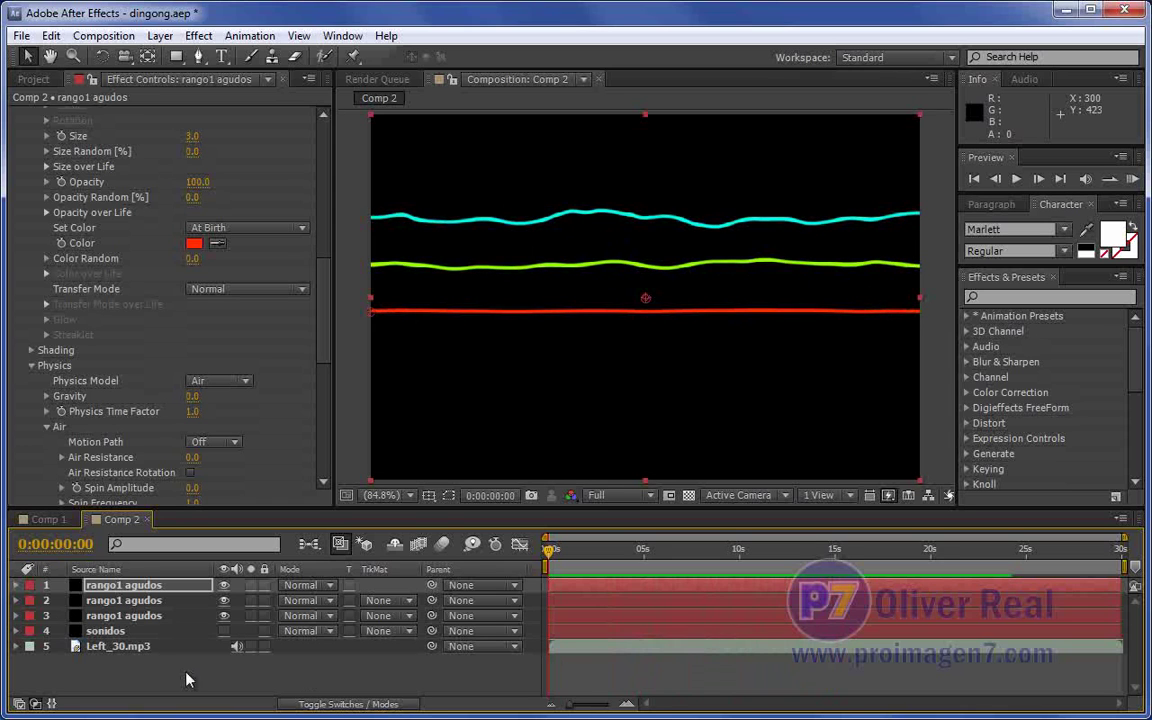
Change rango3 graves' Affect Position expression to Sound Keys Output 3 multiplied by 2
{"action": "left_click", "coordinate": [123, 600]}
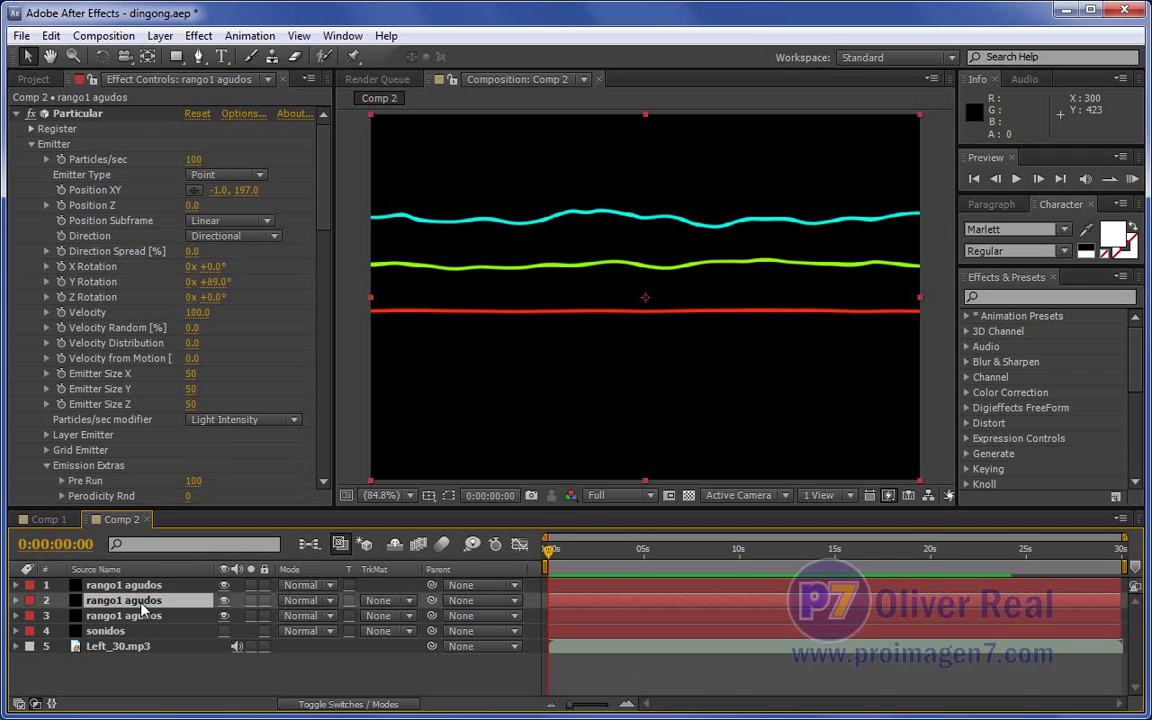
{"action": "left_click", "coordinate": [138, 601]}
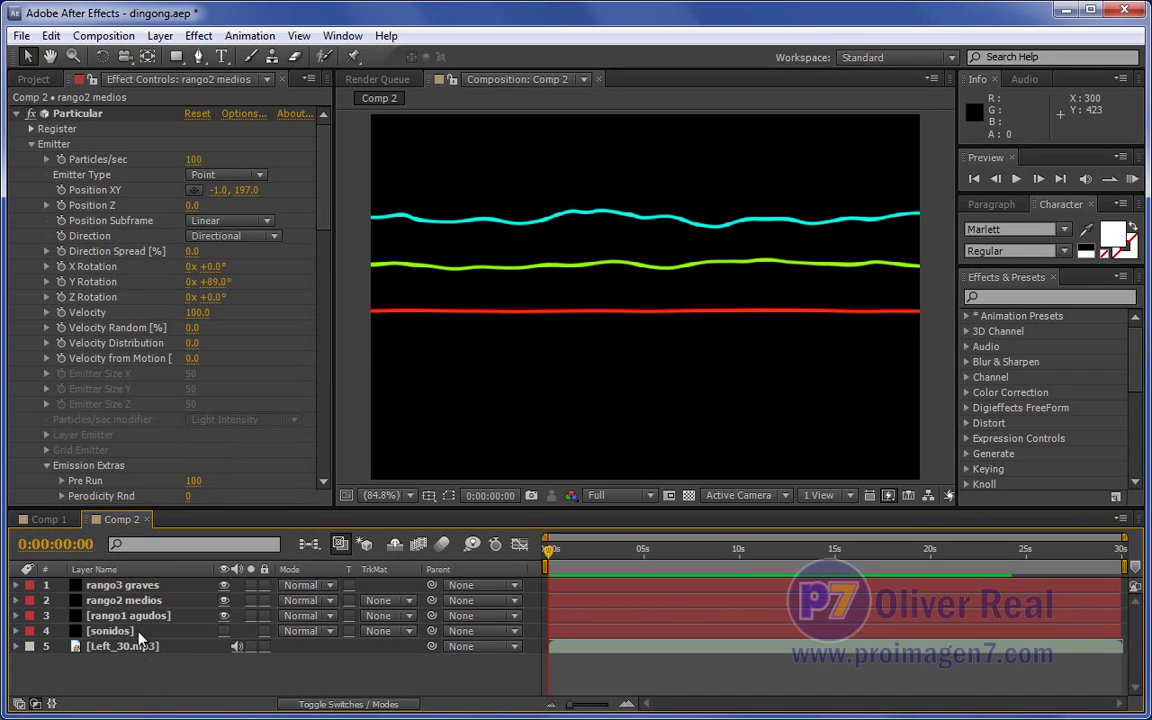
{"action": "left_click", "coordinate": [121, 586]}
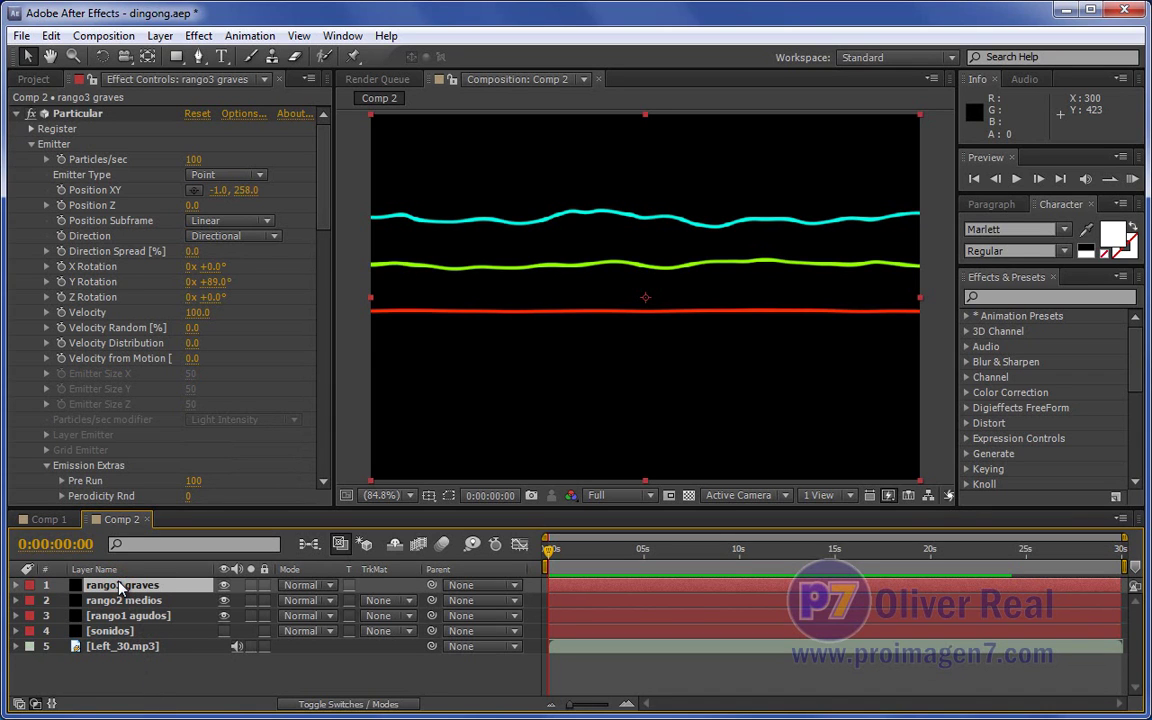
{"action": "key", "text": "e"}
{"action": "key", "text": "e"}
{"action": "left_click", "coordinate": [826, 630]}
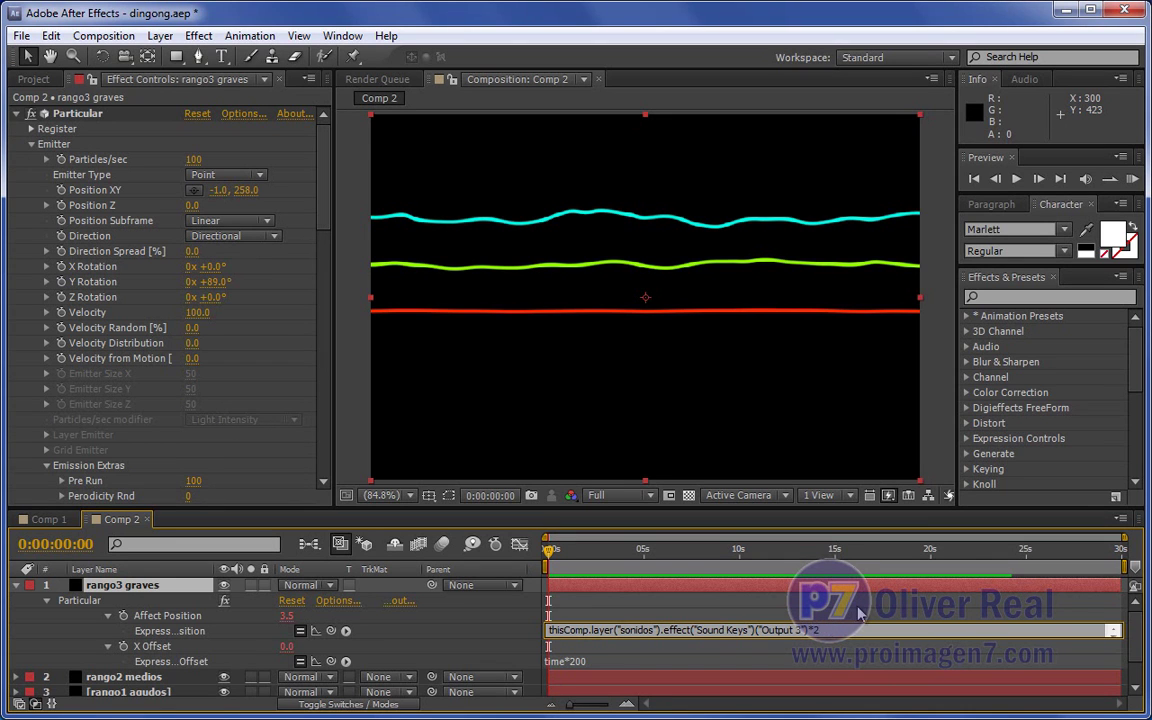
Commit the Affect Position edit, preview it, and set rango3 graves' X Offset to time*300
{"action": "left_click", "coordinate": [856, 614]}
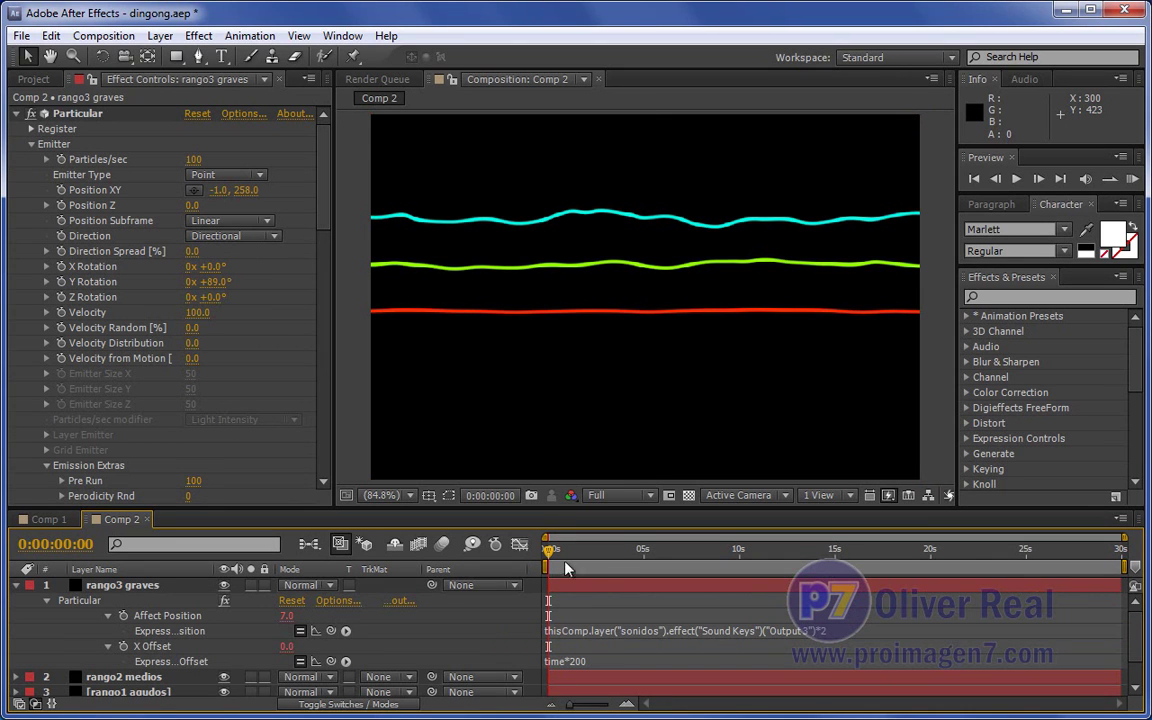
{"action": "key", "text": "KP_0"}
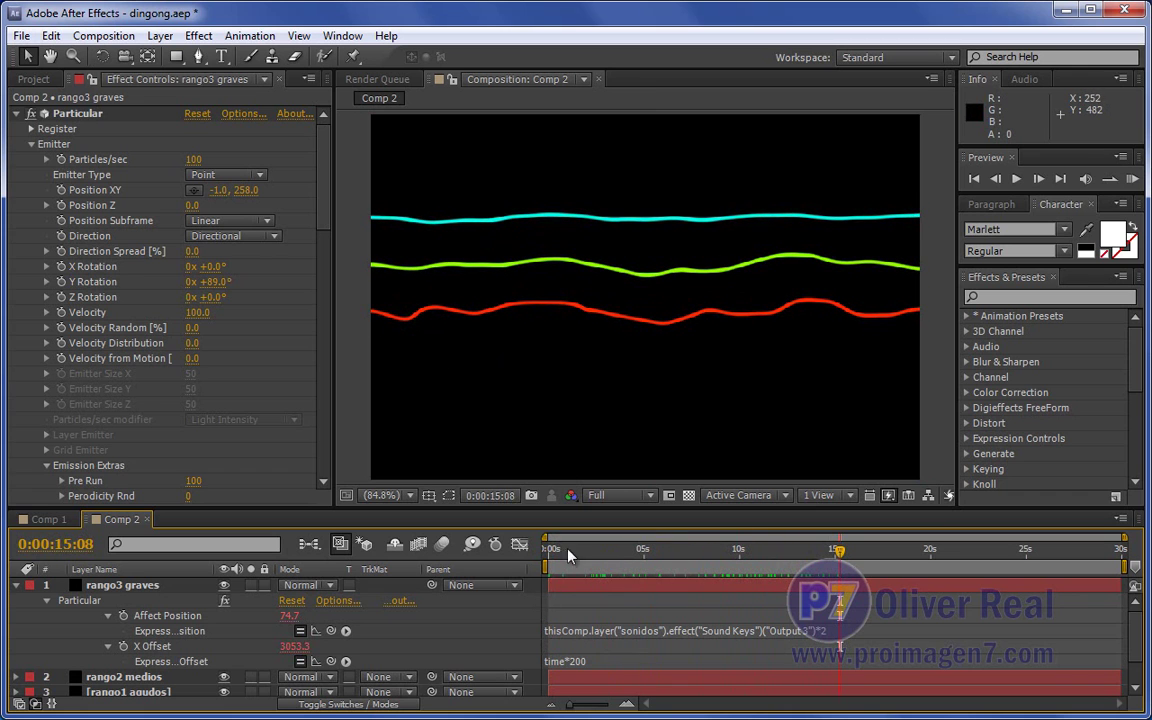
{"action": "left_click", "coordinate": [150, 585]}
{"action": "left_click_drag", "start_coordinate": [323, 145], "coordinate": [321, 442]}
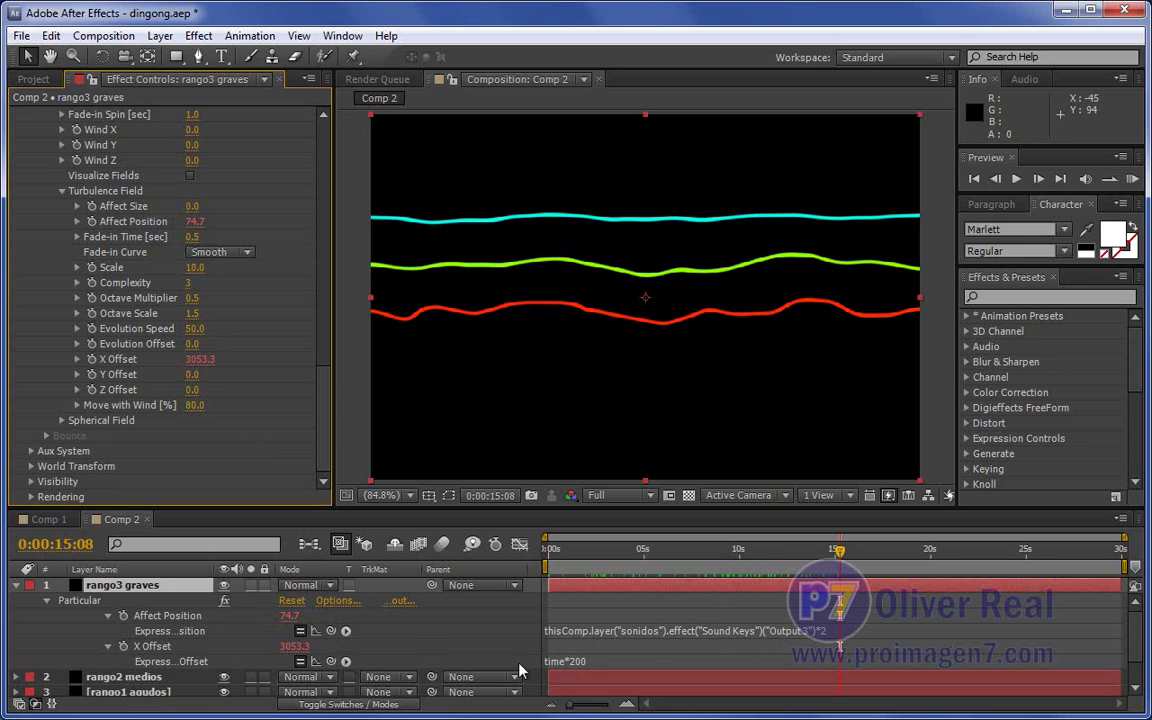
{"action": "left_click", "coordinate": [570, 661]}
{"action": "type", "text": "3"}
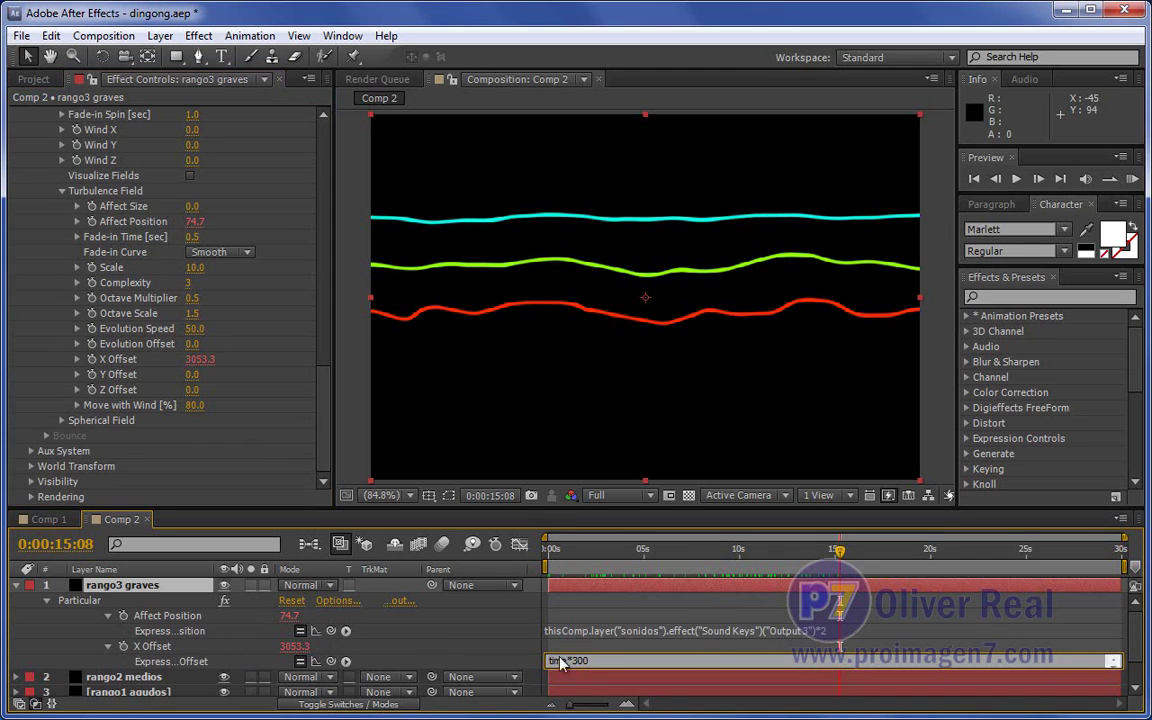
{"action": "left_click", "coordinate": [15, 586]}
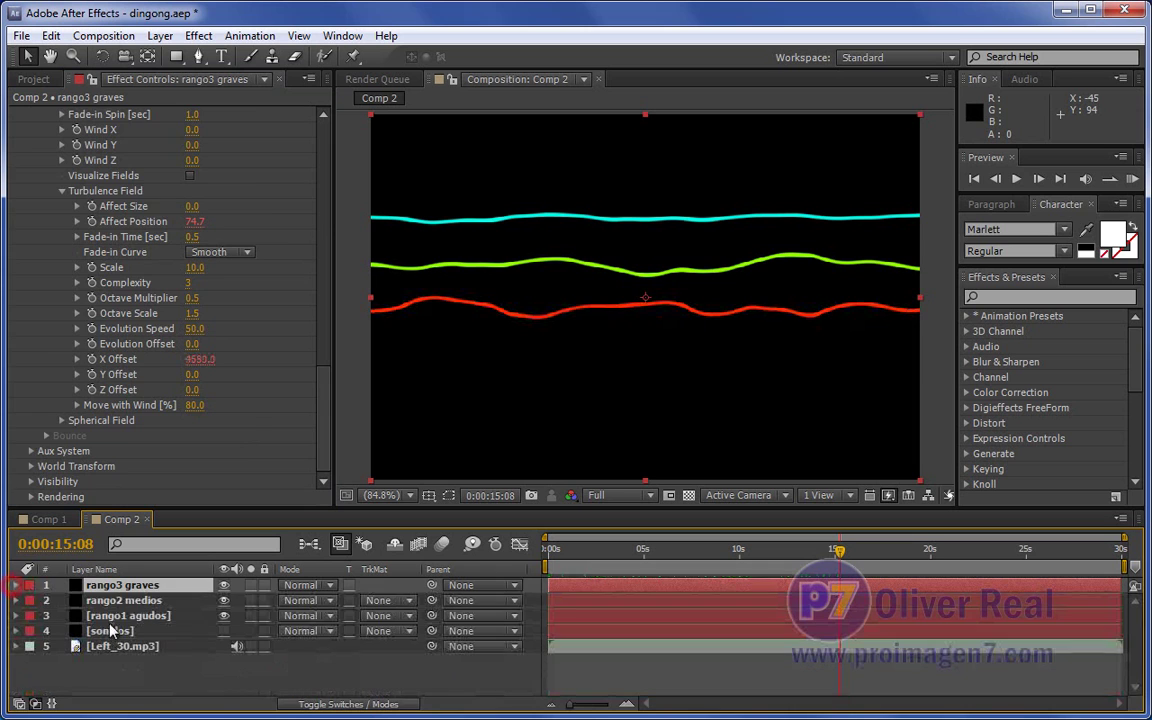
Set the X Offset expressions of rango2 medios and rango1 agudos to time*300, then preview from the start
{"action": "left_click", "coordinate": [118, 600]}
{"action": "key", "text": "e"}
{"action": "key", "text": "e"}
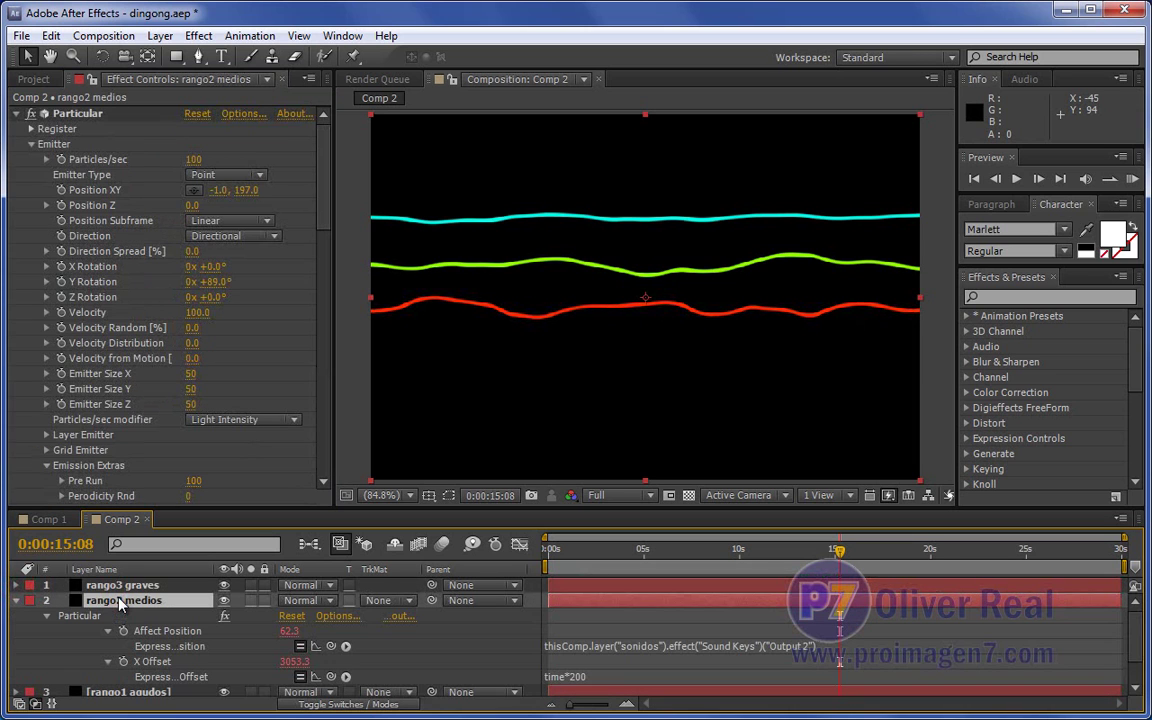
{"action": "left_click", "coordinate": [580, 678]}
{"action": "type", "text": "3"}
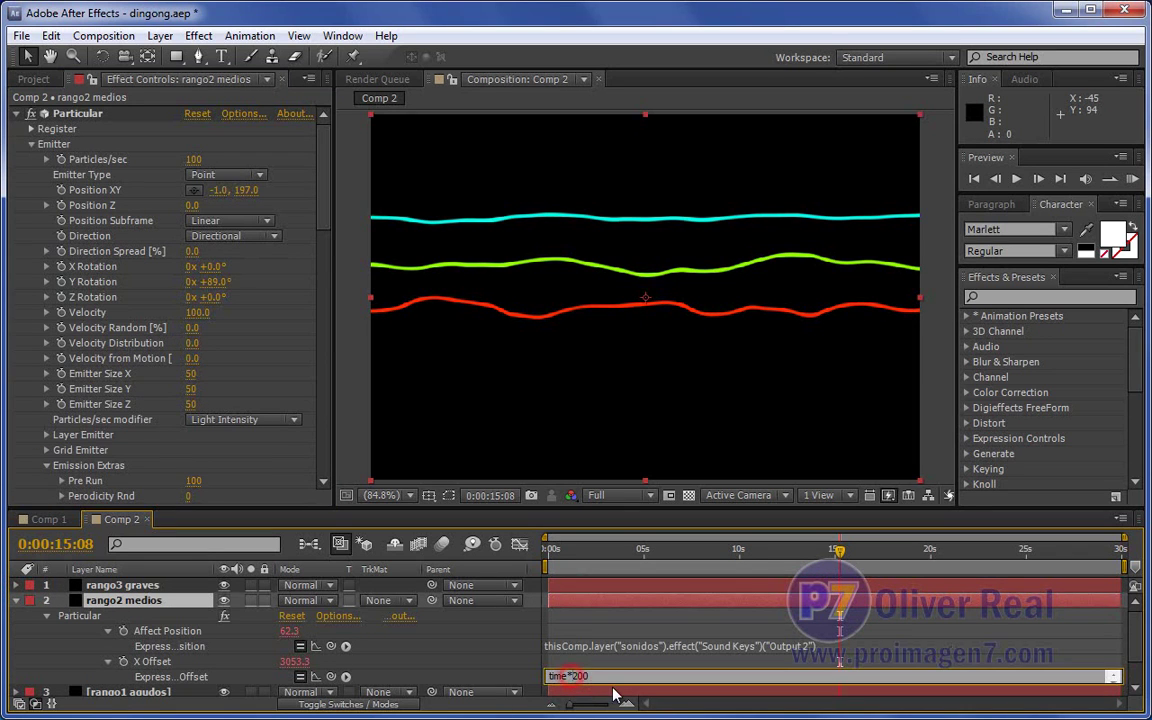
{"action": "left_click", "coordinate": [16, 600]}
{"action": "left_click", "coordinate": [123, 616]}
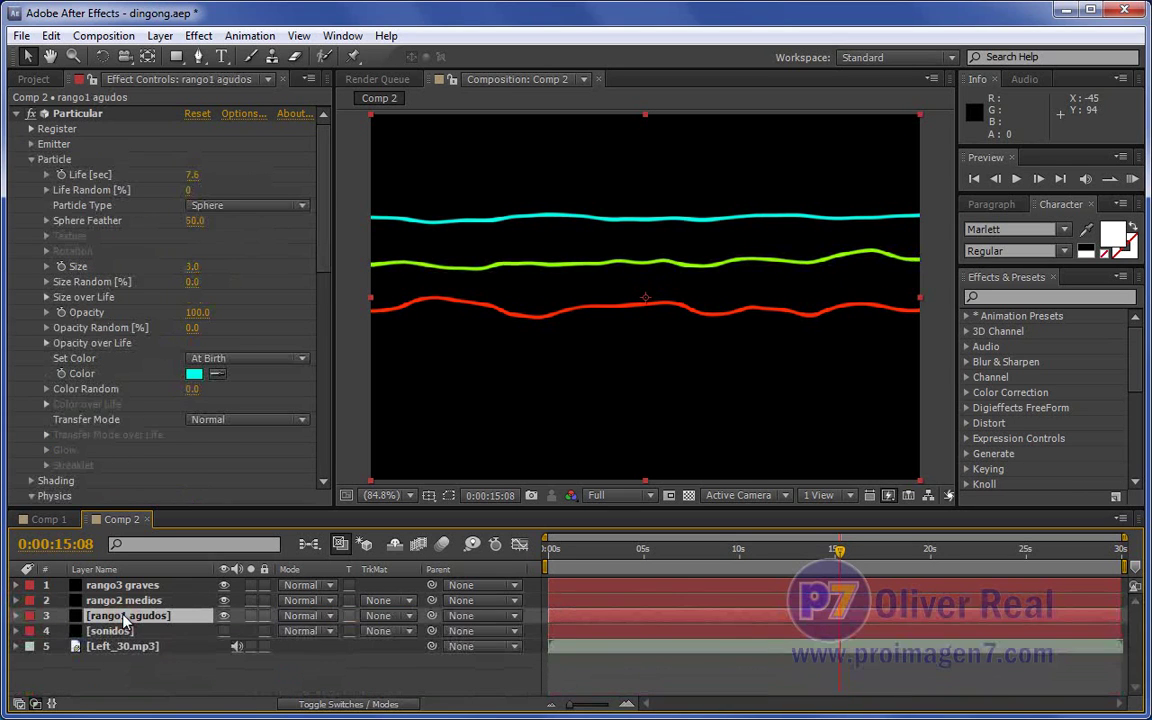
{"action": "key", "text": "e"}
{"action": "key", "text": "e"}
{"action": "left_click", "coordinate": [570, 691]}
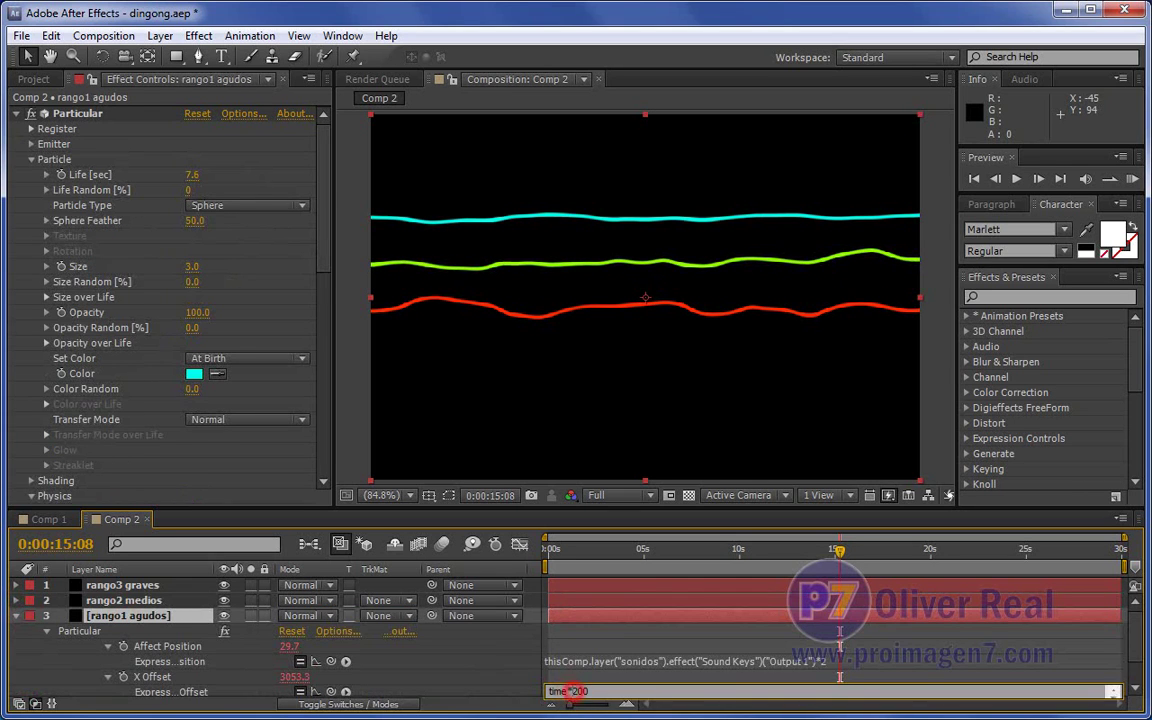
{"action": "type", "text": "3"}
{"action": "left_click", "coordinate": [733, 680]}
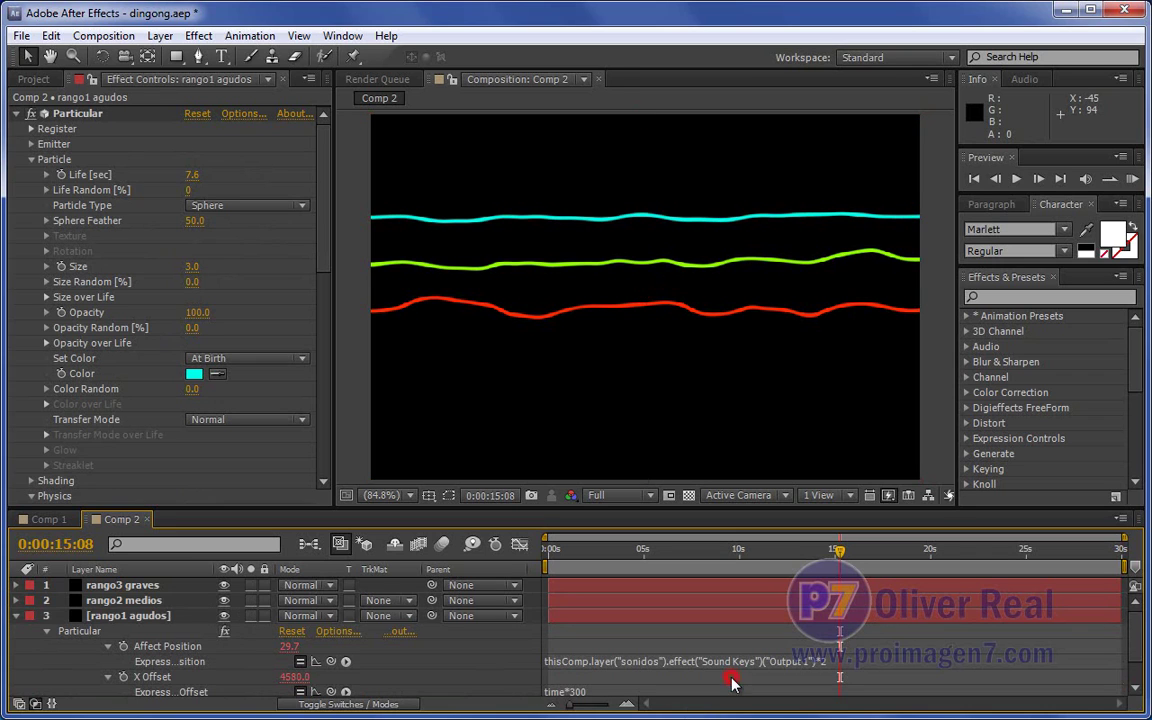
{"action": "left_click", "coordinate": [16, 616]}
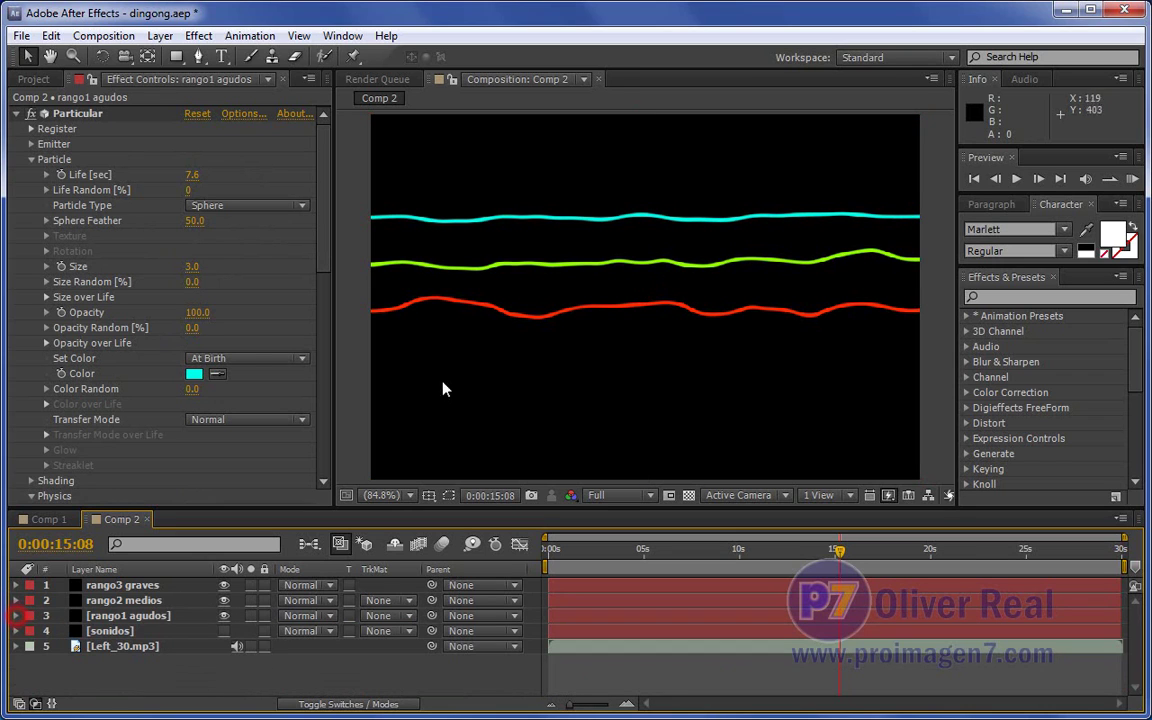
{"action": "left_click_drag", "start_coordinate": [560, 549], "coordinate": [518, 560]}
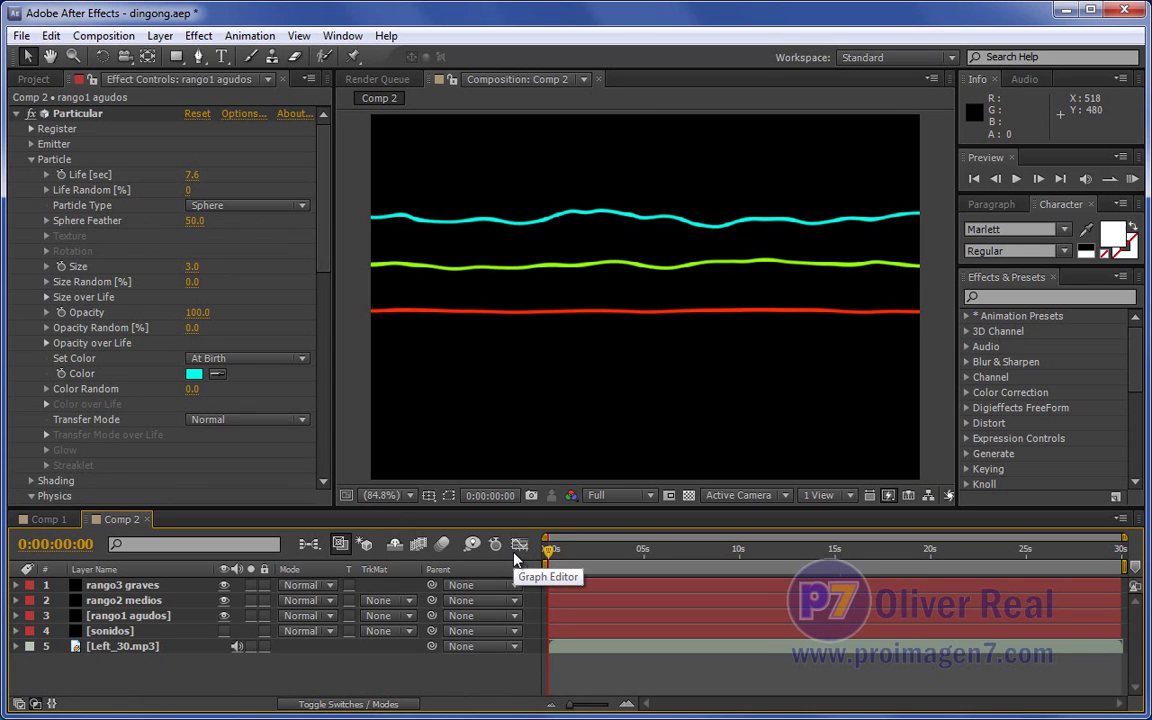
{"action": "key", "text": "space"}
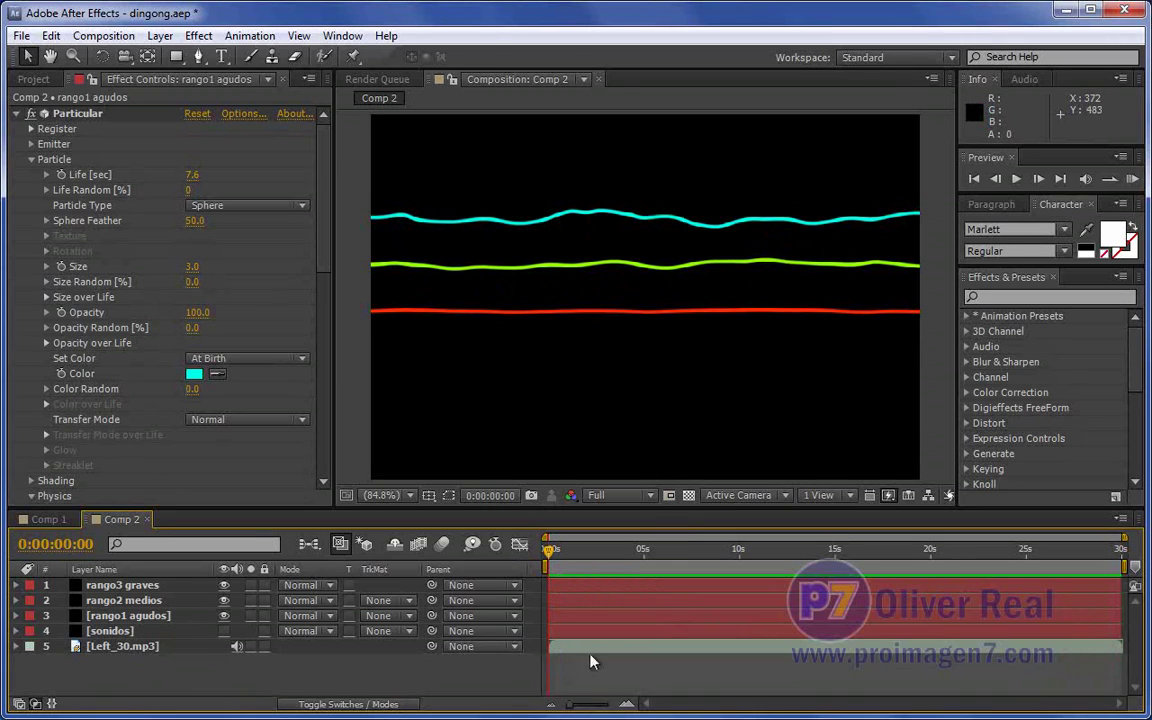
{"action": "left_click", "coordinate": [561, 649]}
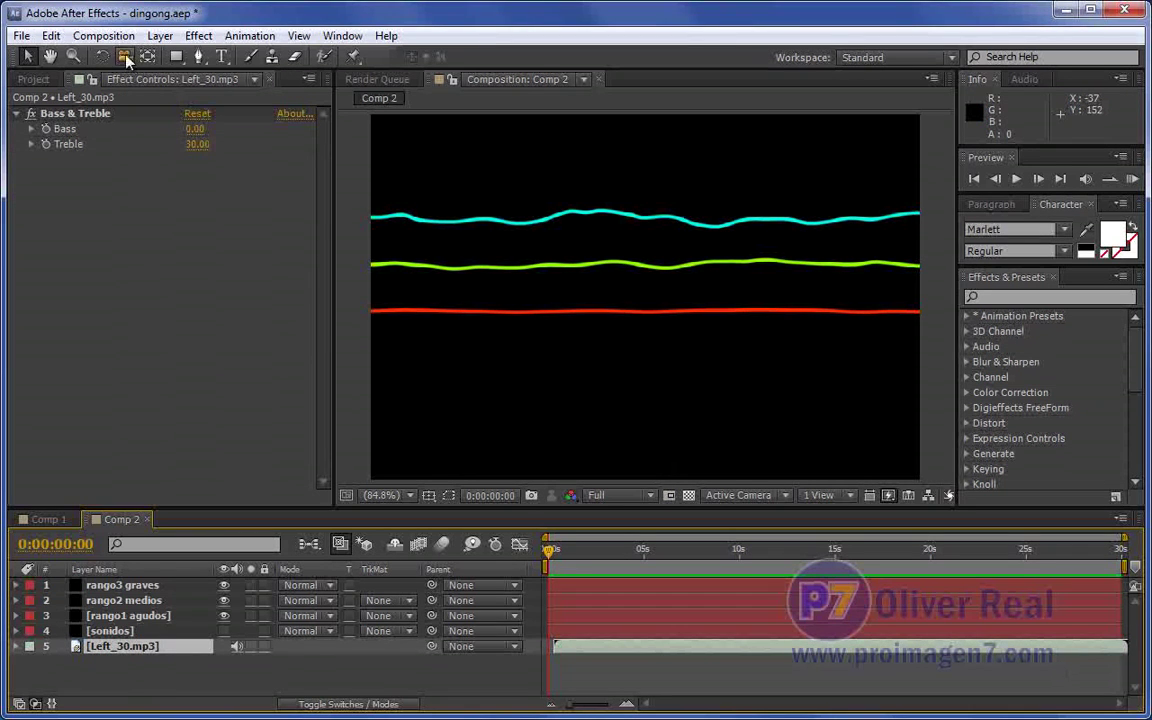
Set Comp 2's duration to 0:00:31:00 in Composition Settings
{"action": "left_click", "coordinate": [104, 36]}
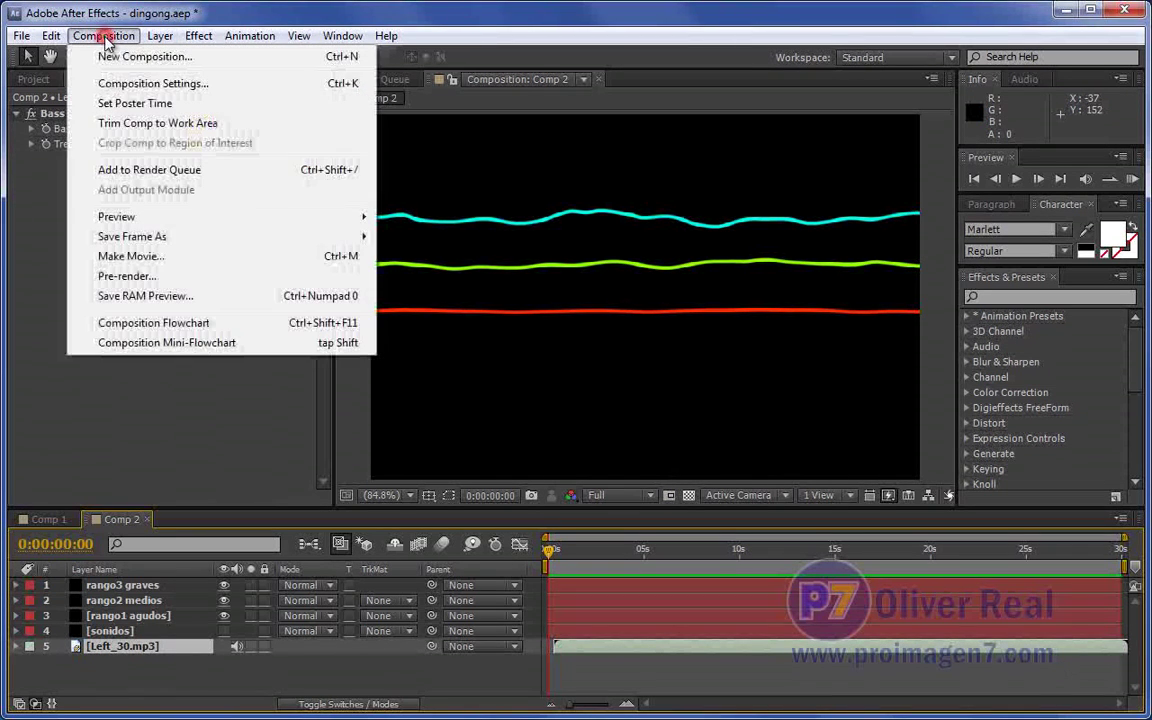
{"action": "left_click", "coordinate": [122, 86]}
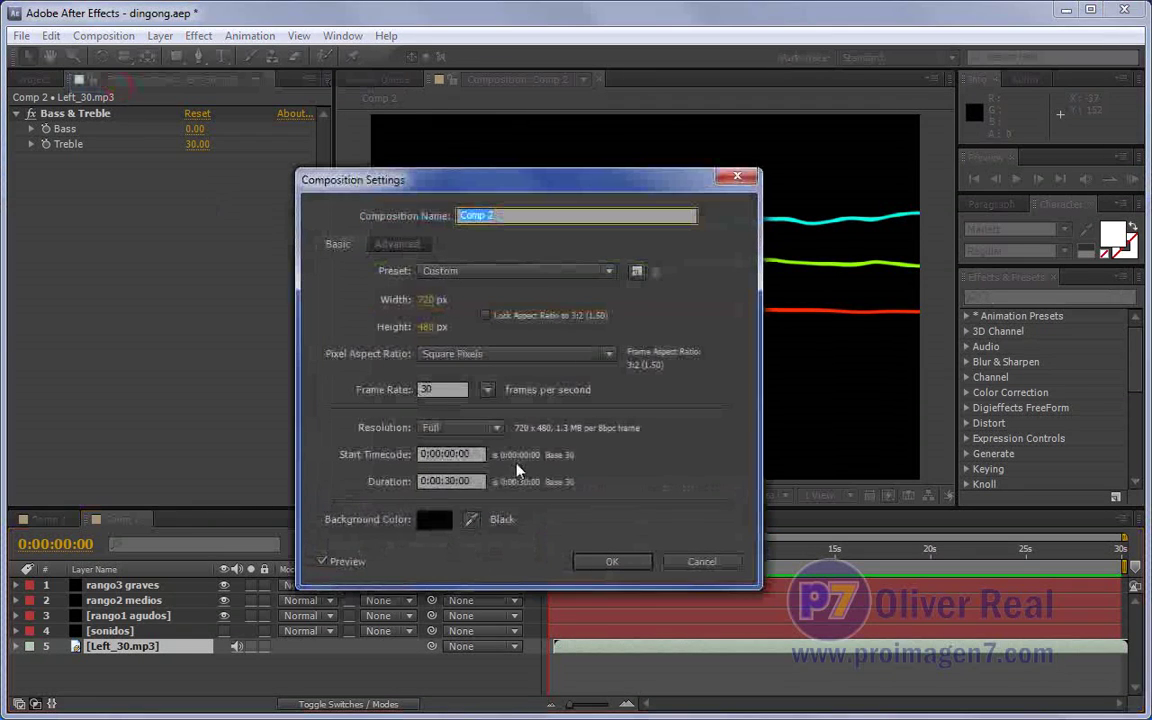
{"action": "left_click", "coordinate": [450, 481]}
{"action": "type", "text": "3100"}
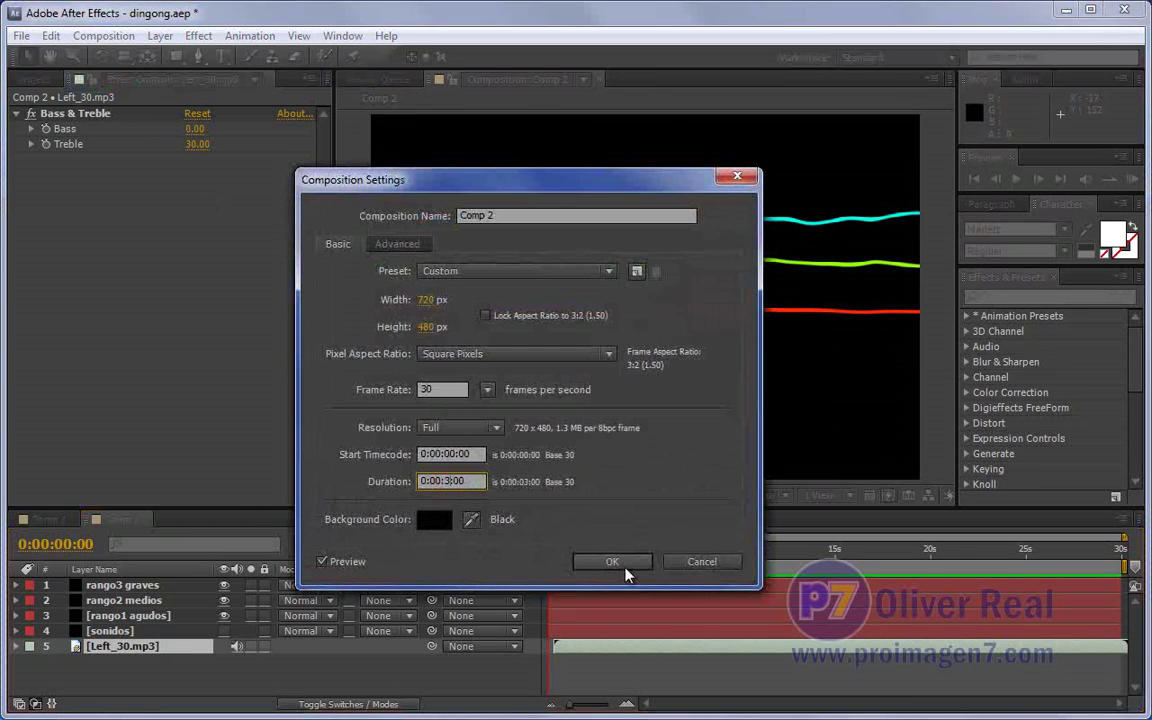
{"action": "type", "text": "3200"}
{"action": "left_click", "coordinate": [610, 561]}
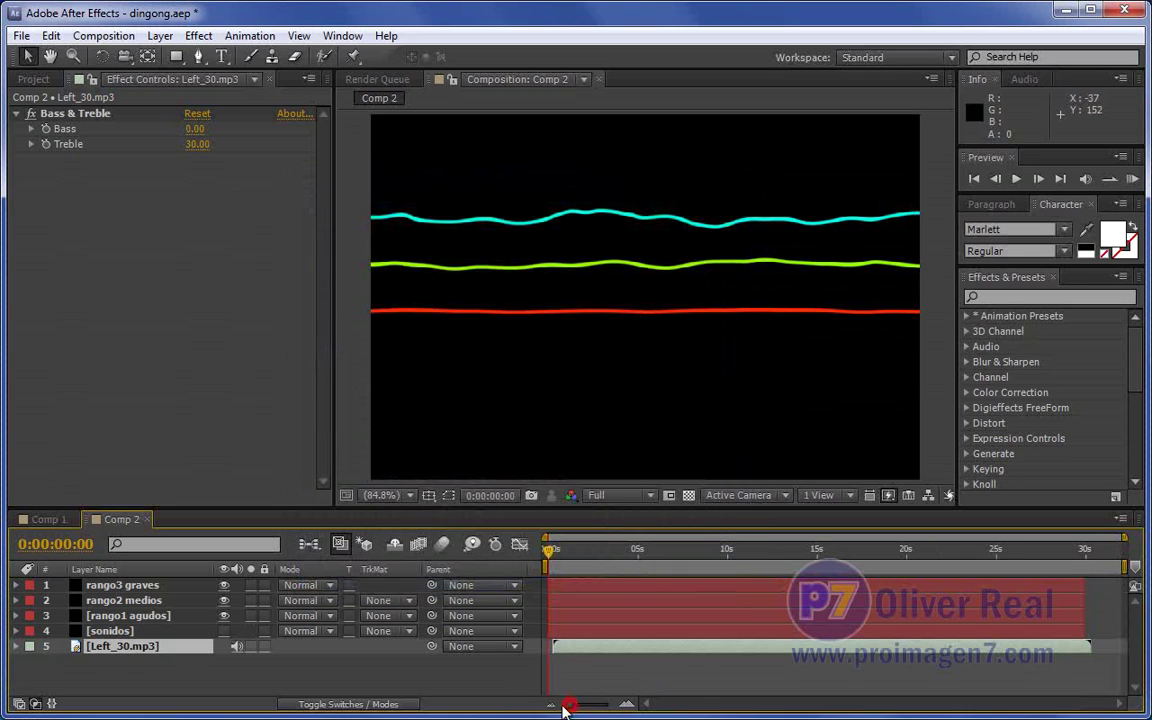
Extend the sonidos, rango2 medios and rango3 graves layers to the new comp end
{"action": "left_click_drag", "start_coordinate": [1083, 632], "coordinate": [1120, 632]}
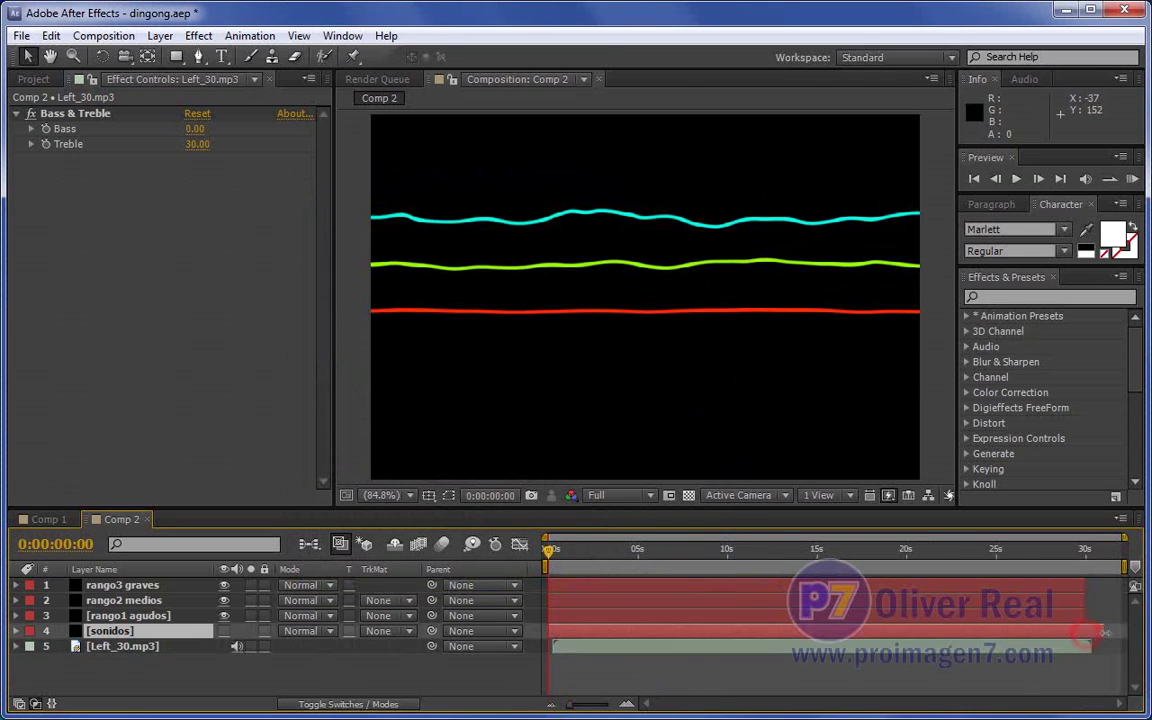
{"action": "mouse_move", "coordinate": [1087, 617]}
{"action": "left_mouse_down"}
{"action": "mouse_move", "coordinate": [1122, 617]}
{"action": "mouse_move", "coordinate": [1124, 601]}
{"action": "left_mouse_up"}
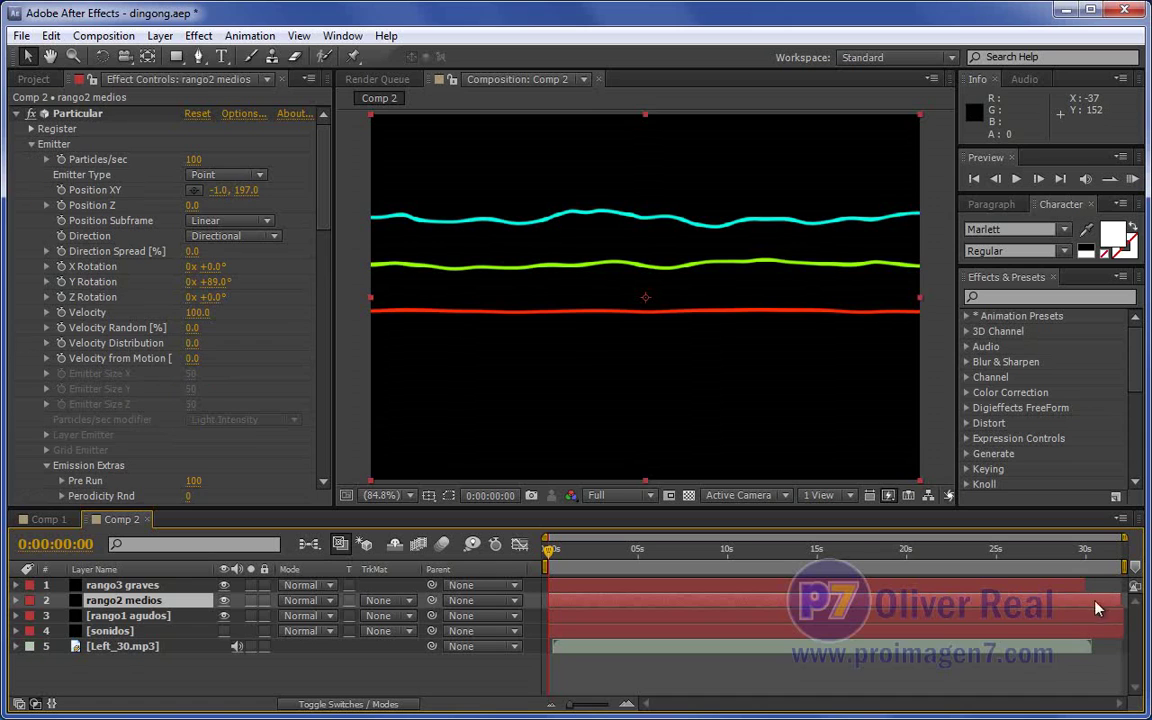
{"action": "left_click_drag", "start_coordinate": [1085, 585], "coordinate": [1122, 585]}
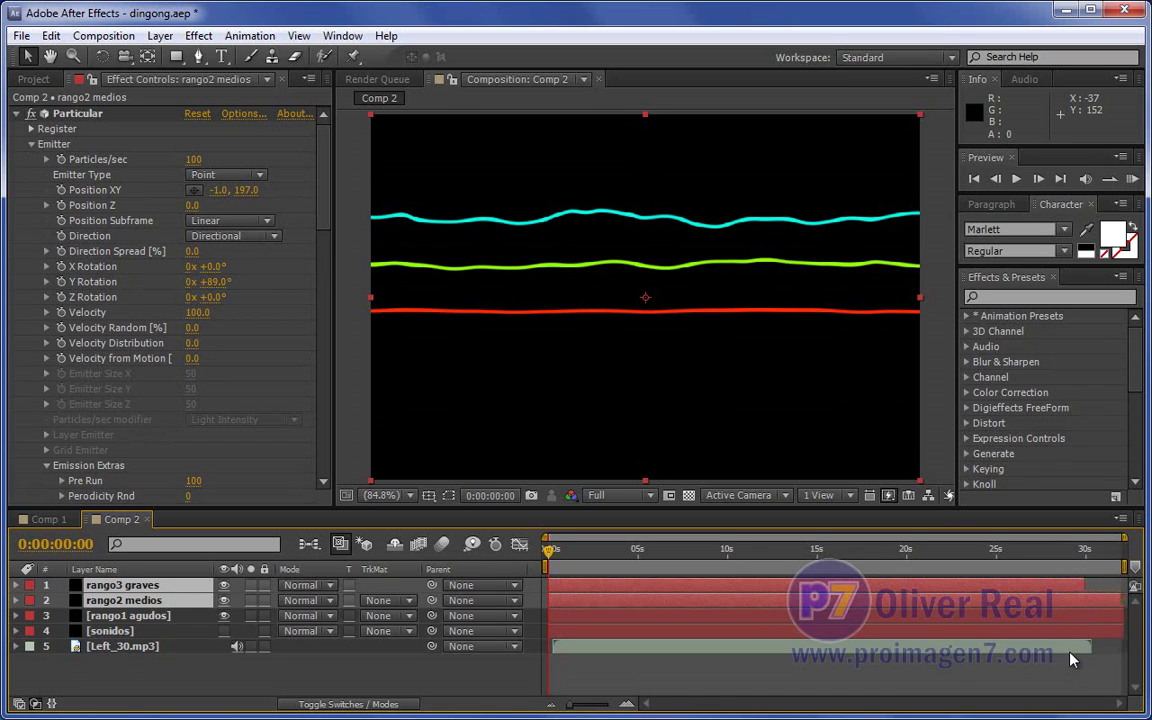
{"action": "key", "text": "ctrl+z"}
{"action": "left_click", "coordinate": [1123, 601]}
{"action": "left_click", "coordinate": [1113, 588]}
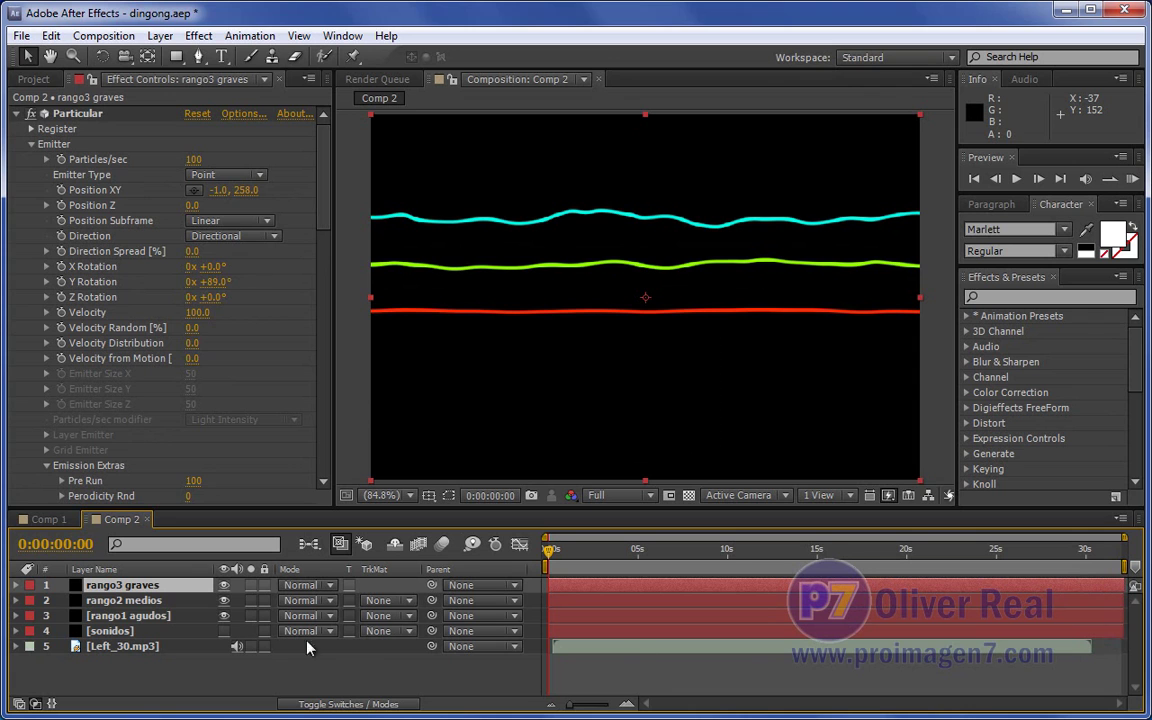
{"action": "left_click", "coordinate": [120, 633]}
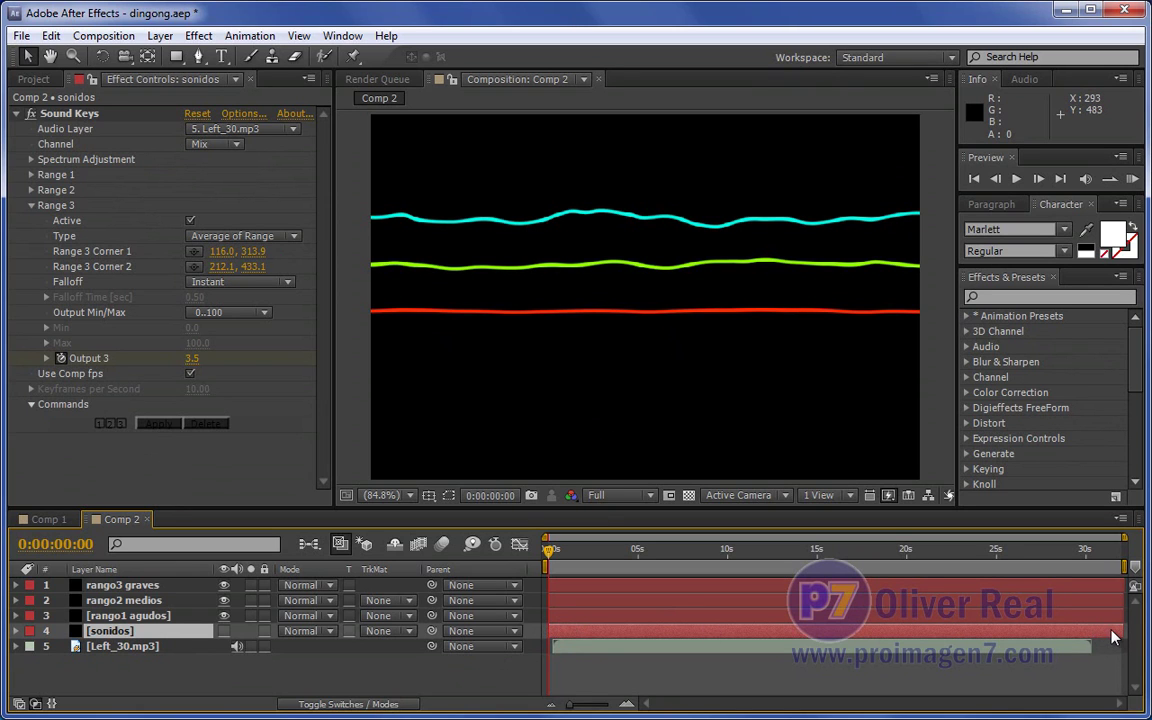
Reapply Sound Keys on sonidos to regenerate its output keyframes, then preview the full 31-second comp
{"action": "left_click", "coordinate": [155, 424]}
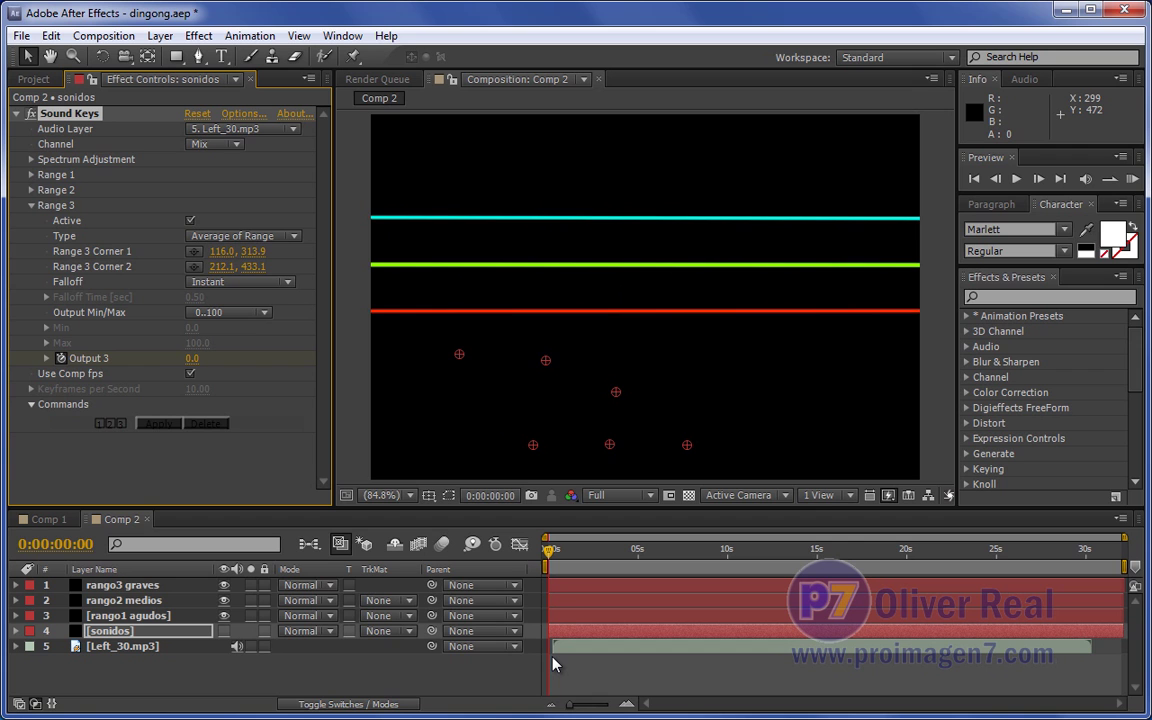
{"action": "key", "text": "space"}
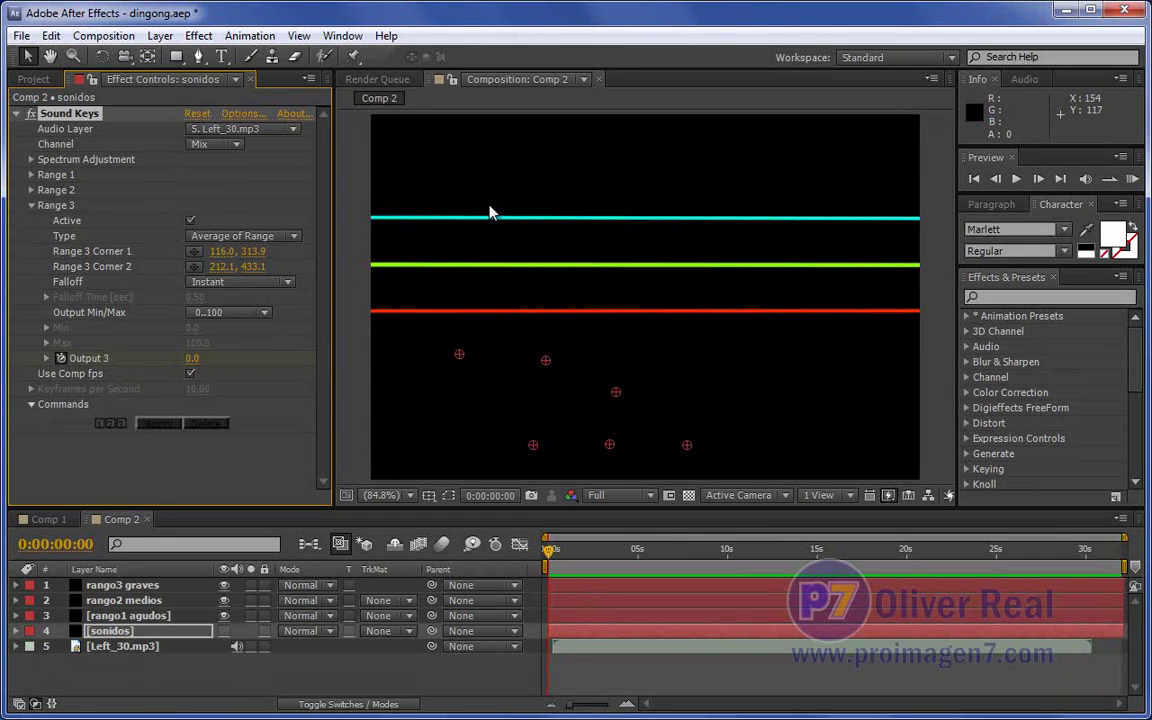
Check rango3 graves' expressions, then select sonidos to show the Sound Keys spectrum and range boxes
{"action": "left_click", "coordinate": [131, 587]}
{"action": "key", "text": "e"}
{"action": "key", "text": "e"}
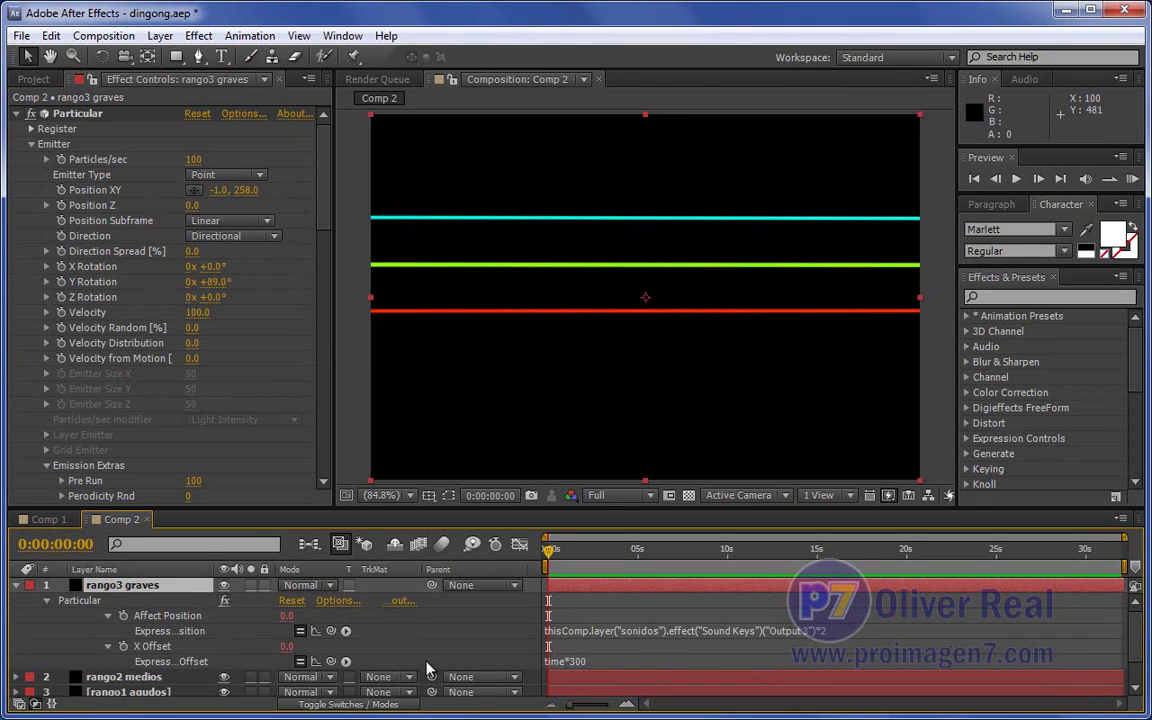
{"action": "scroll", "coordinate": [400, 660], "scroll_direction": "down", "scroll_amount": 2}
{"action": "left_click", "coordinate": [112, 672]}
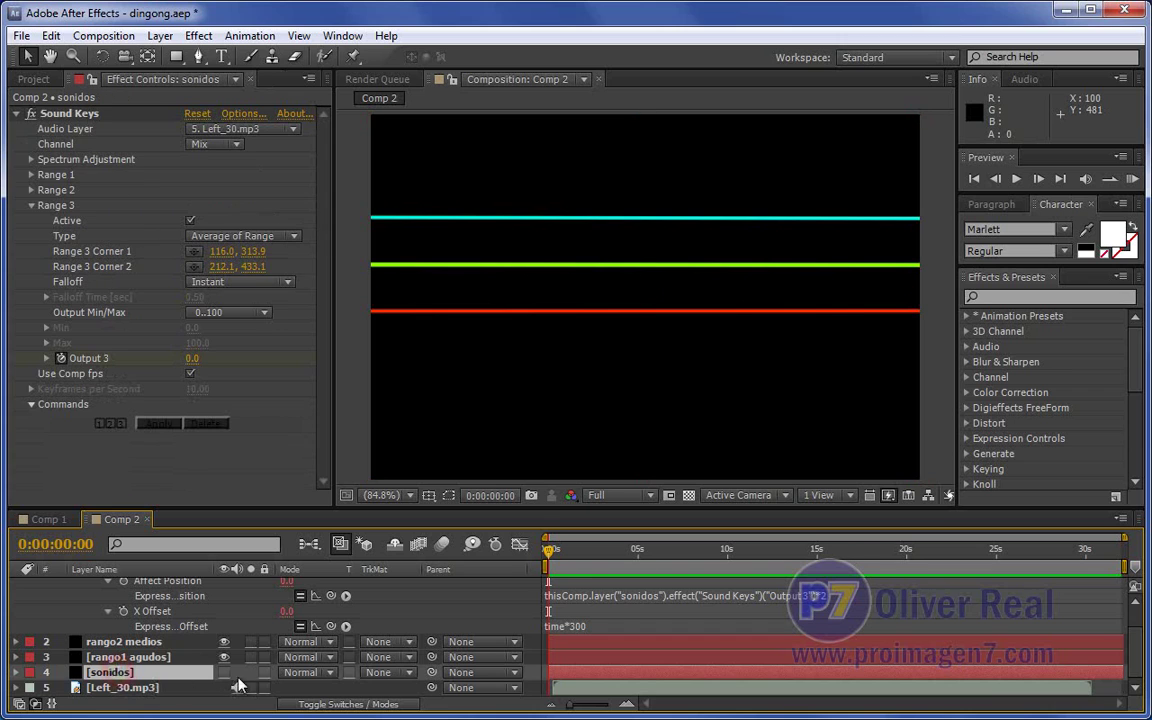